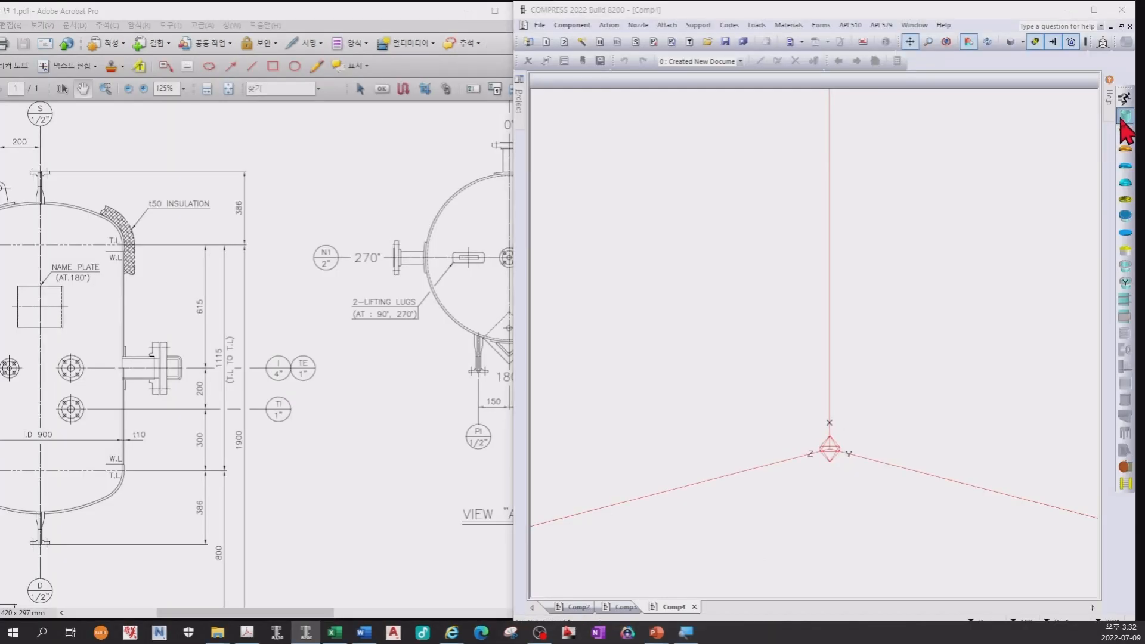
- Start a new cylinder component, name it Shell and use SA-516 70 as its material
click(1123, 117)
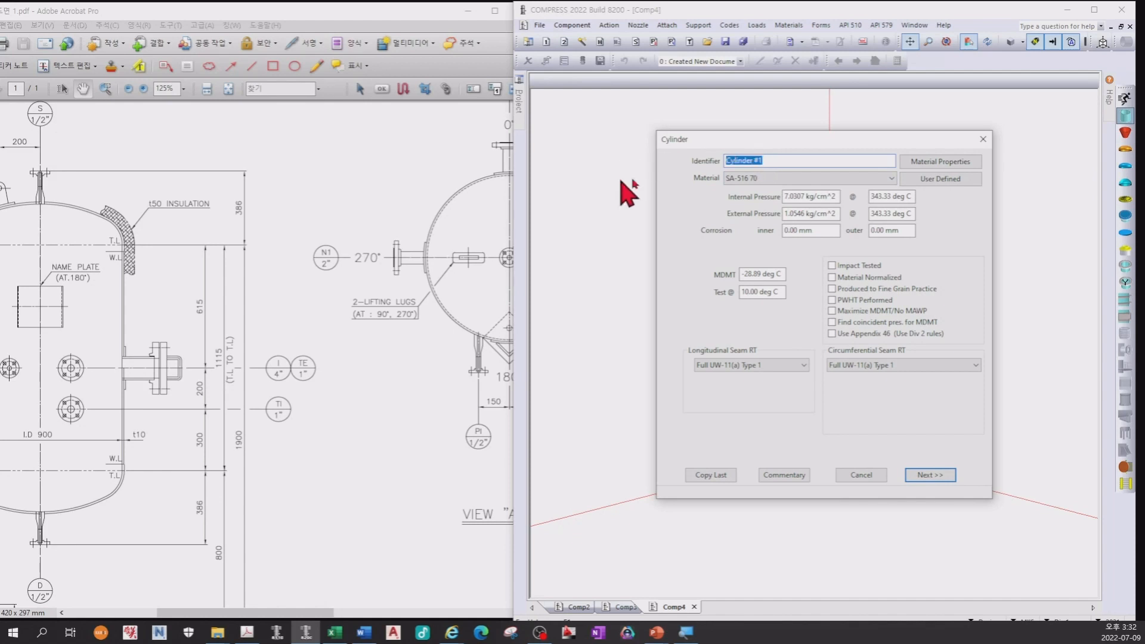
text(s)
key(Tab)
click(746, 178)
click(749, 179)
- Consult the drawing's design data and set the shell's internal pressure to 22.2 kg/cm^2 at 55 deg C
drag(482, 234, 199, 235)
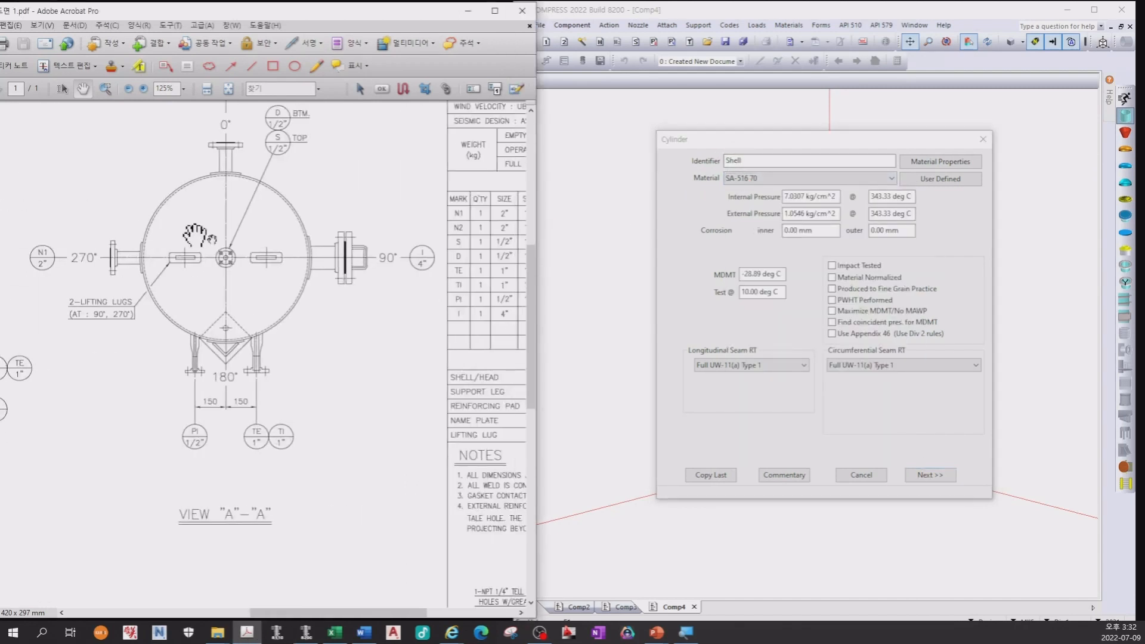
drag(467, 371, 271, 353)
mouse_move(327, 193)
mouse_down()
mouse_move(314, 335)
mouse_move(280, 398)
mouse_up()
click(813, 197)
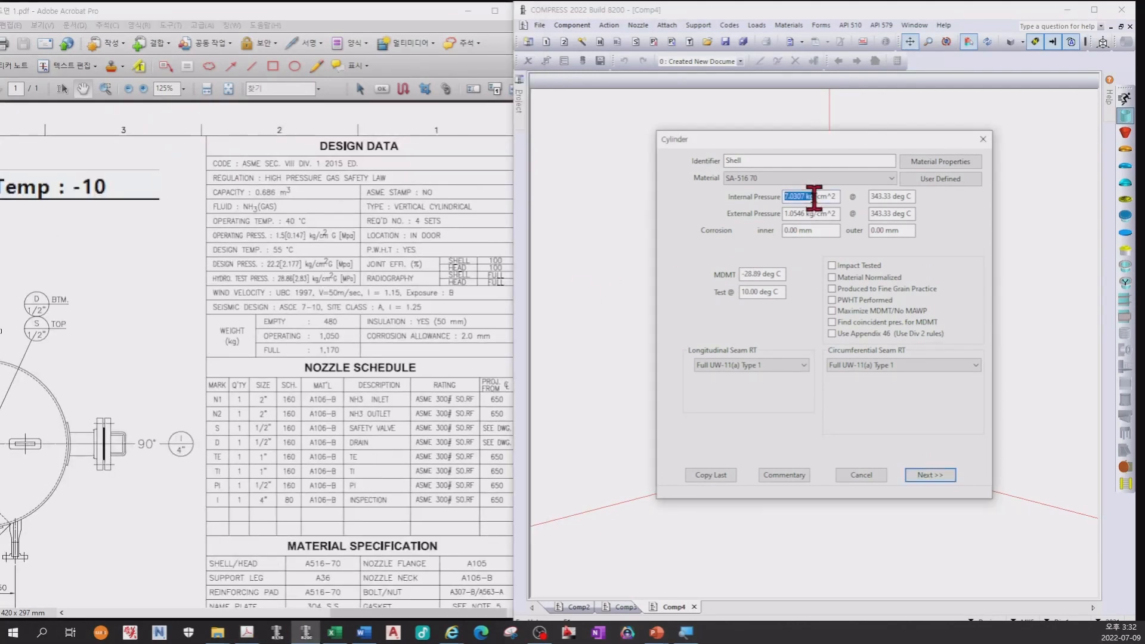
text(22.2)
key(Tab)
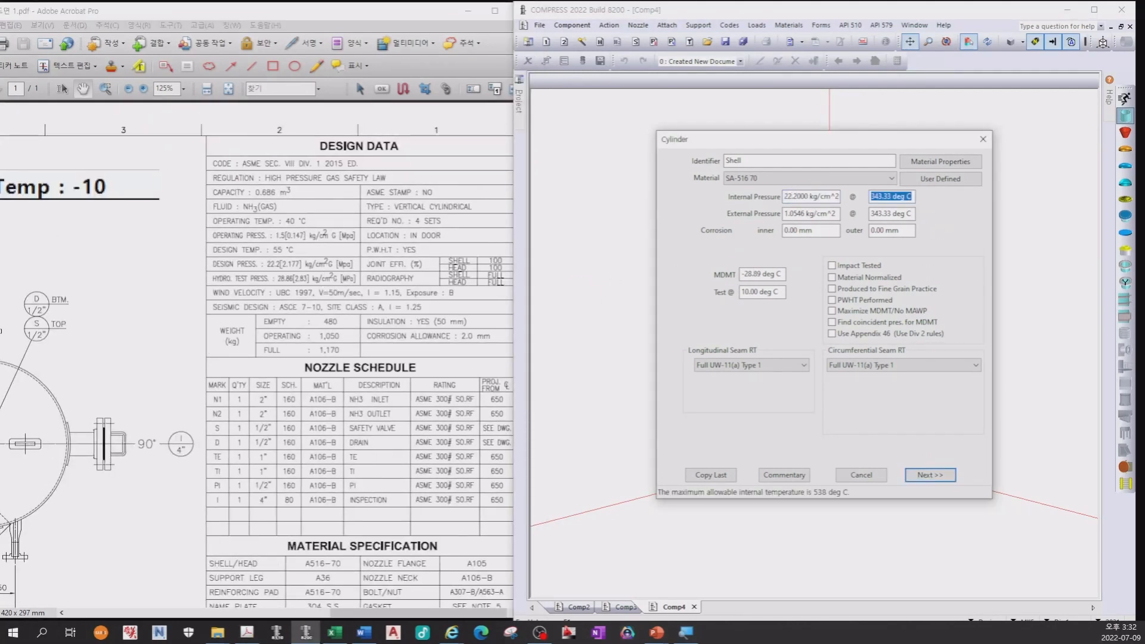
text(55)
key(Tab)
- Set the shell's external pressure to 0 kg/cm^2 and its inner corrosion allowance to 2 mm
text(0)
key(Tab)
key(Tab)
text(2)
key(Tab)
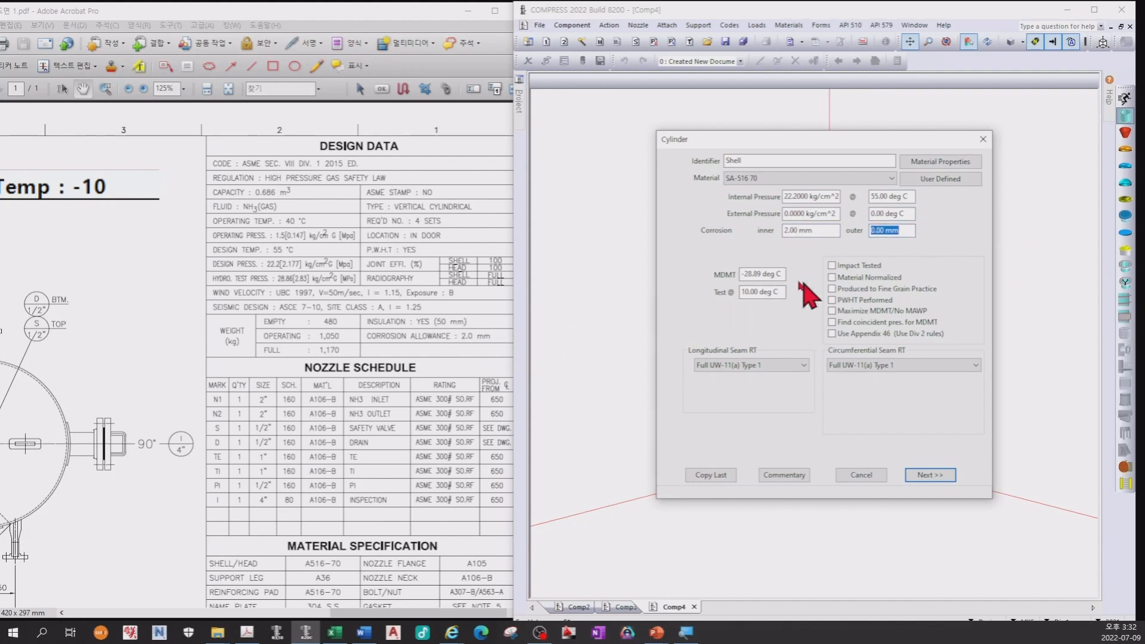
- Set the shell's MDMT to -10 deg C, mark it as produced to fine grain practice, and proceed to the cylinder dimensions
key(Tab)
text(-10)
key(Tab)
drag(82, 200, 254, 236)
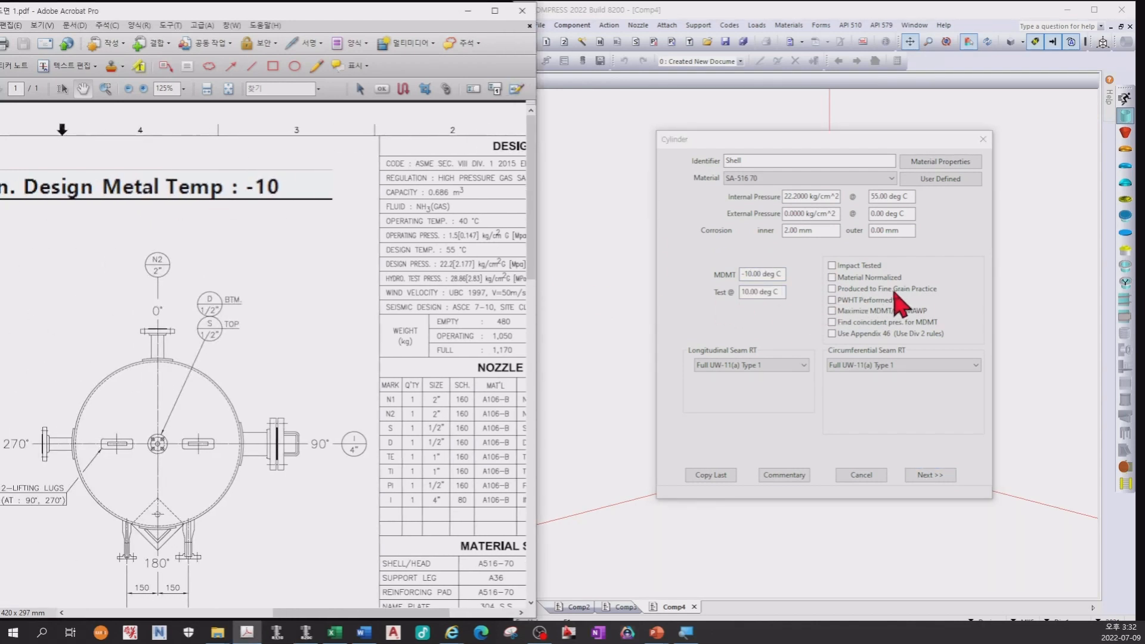
click(849, 290)
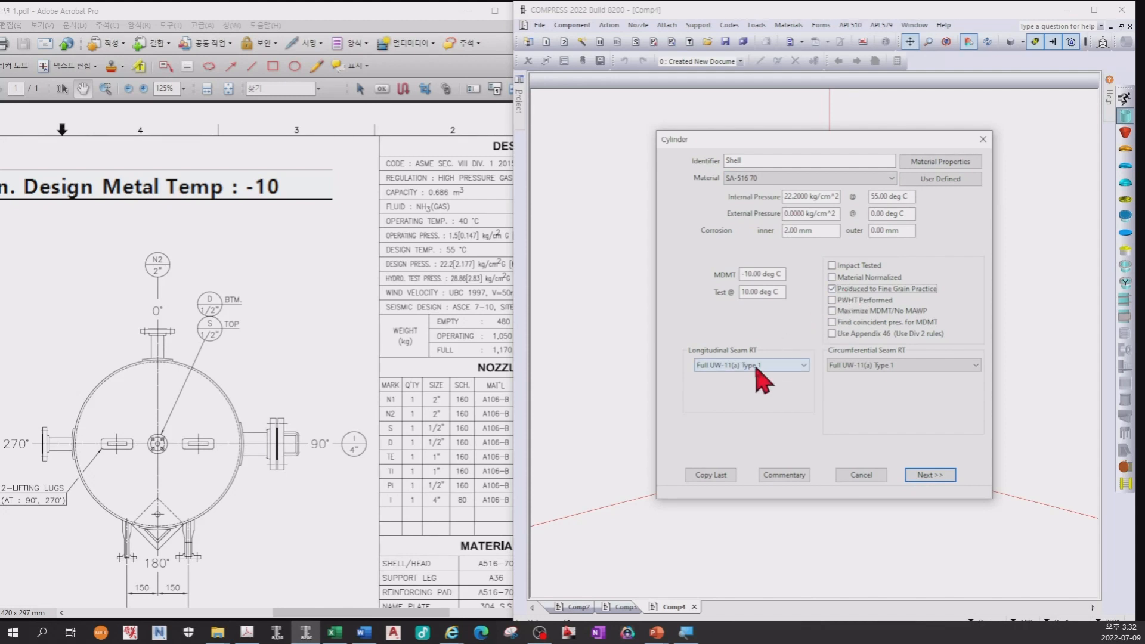
drag(468, 327, 320, 324)
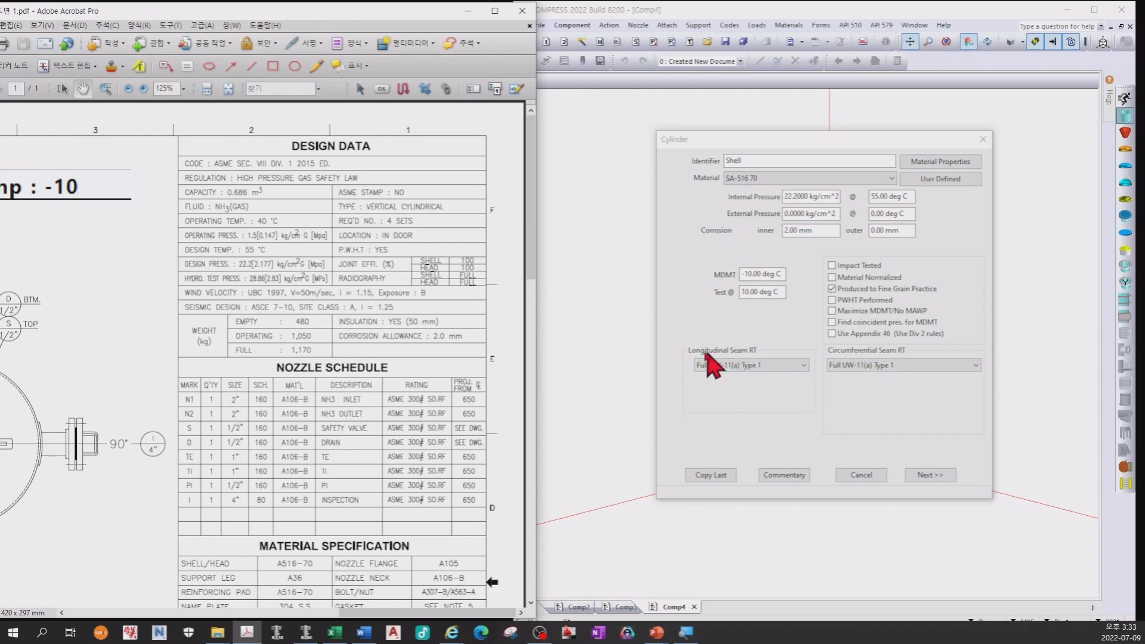
click(921, 475)
- Consult the vessel elevation in the drawing and set the shell's inner diameter to 900 mm
drag(207, 436, 494, 322)
drag(293, 411, 532, 329)
mouse_move(331, 424)
mouse_down()
mouse_move(480, 393)
mouse_move(545, 426)
mouse_up()
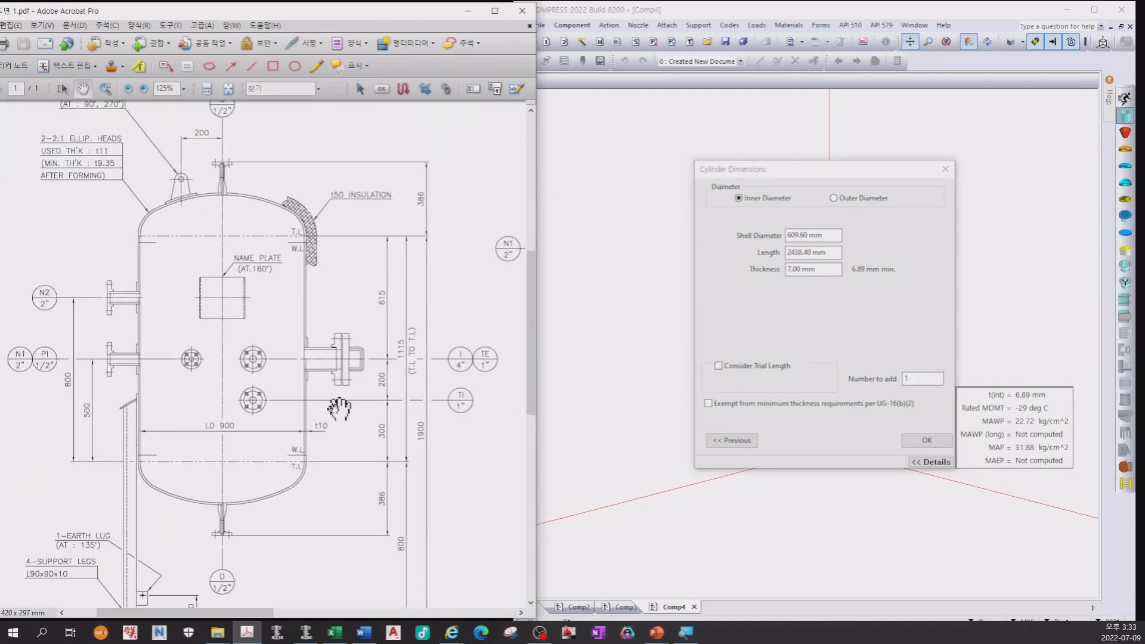
click(812, 236)
text(900)
key(Tab)
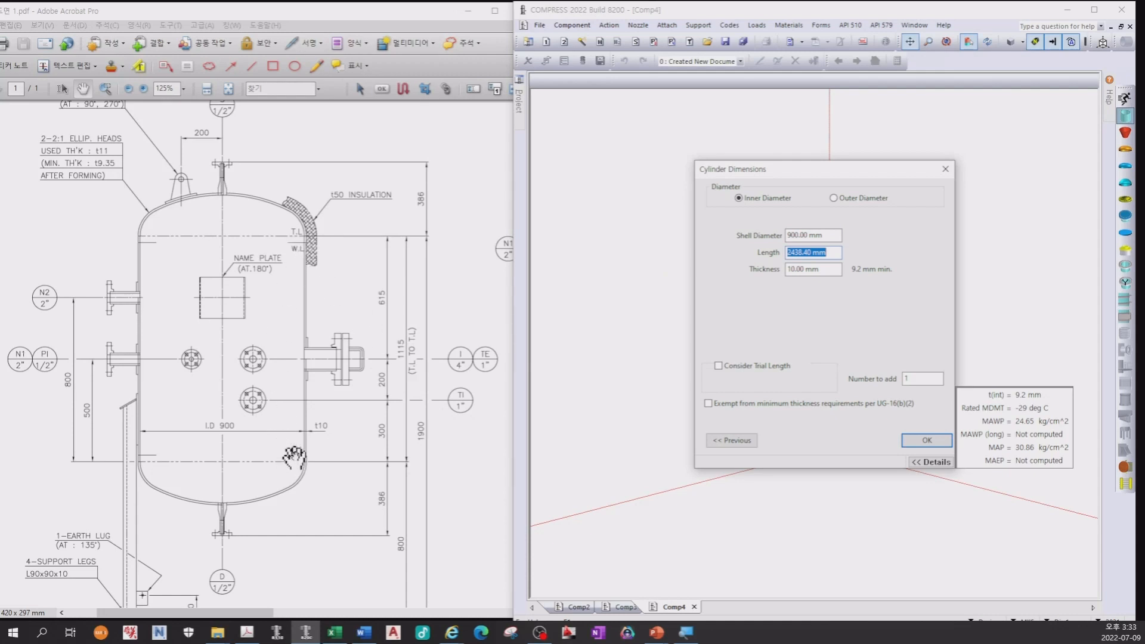
- Set the shell's length to 1050 mm and its thickness to 10 mm
text(105)
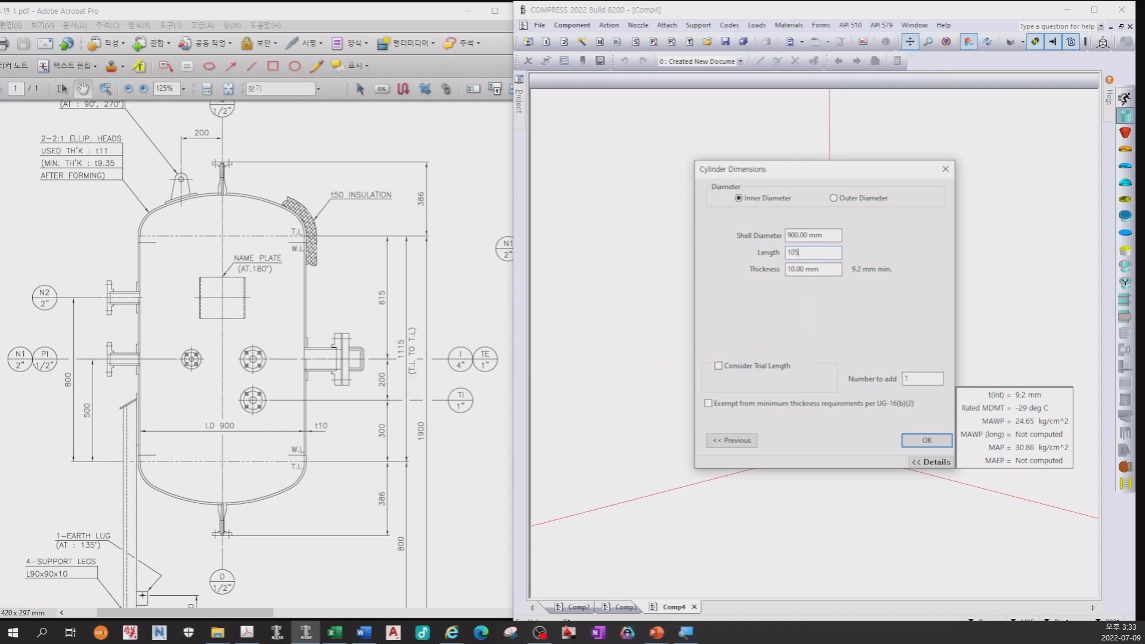
text(0)
key(Tab)
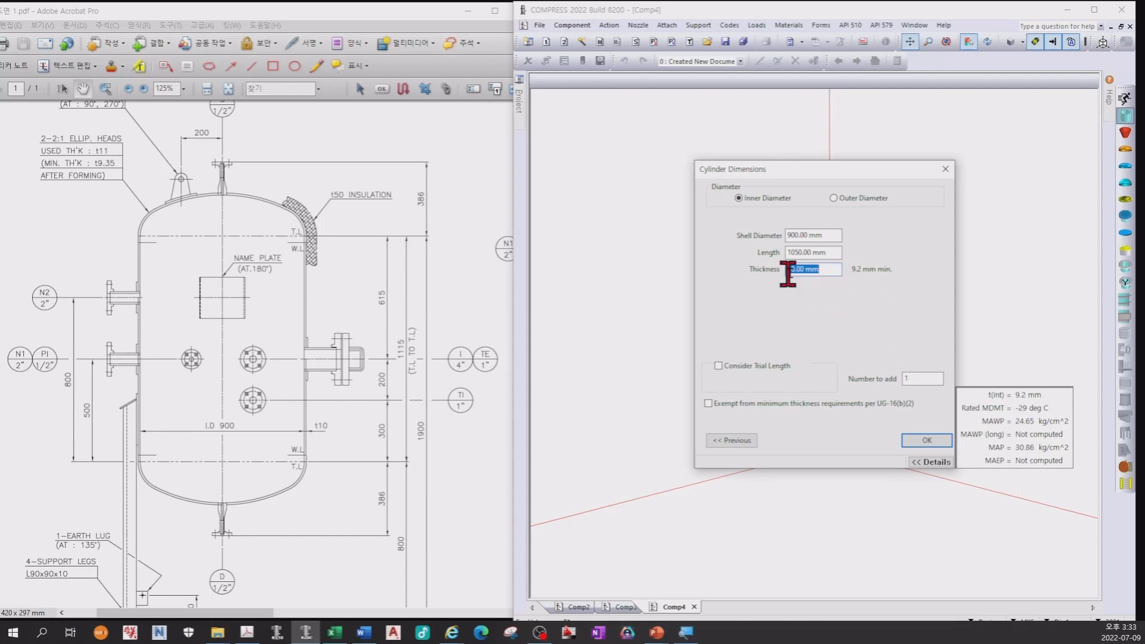
click(826, 270)
drag(826, 271, 732, 273)
text(10)
key(Tab)
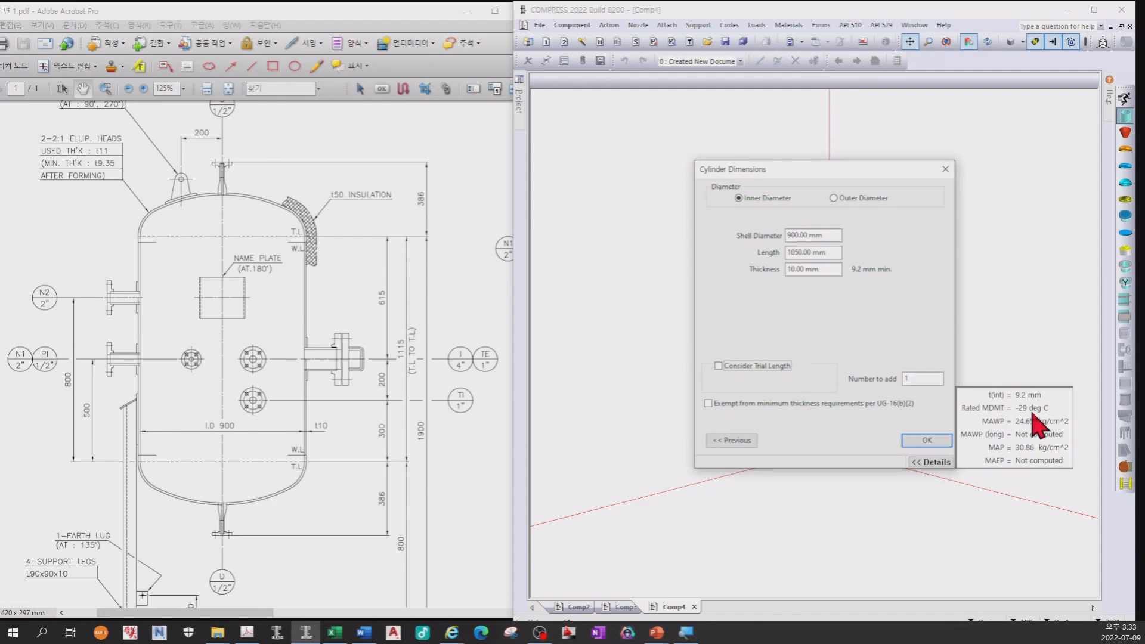
- Compare the shell's entered design conditions with the calculated rated MDMT and MAWP
click(734, 441)
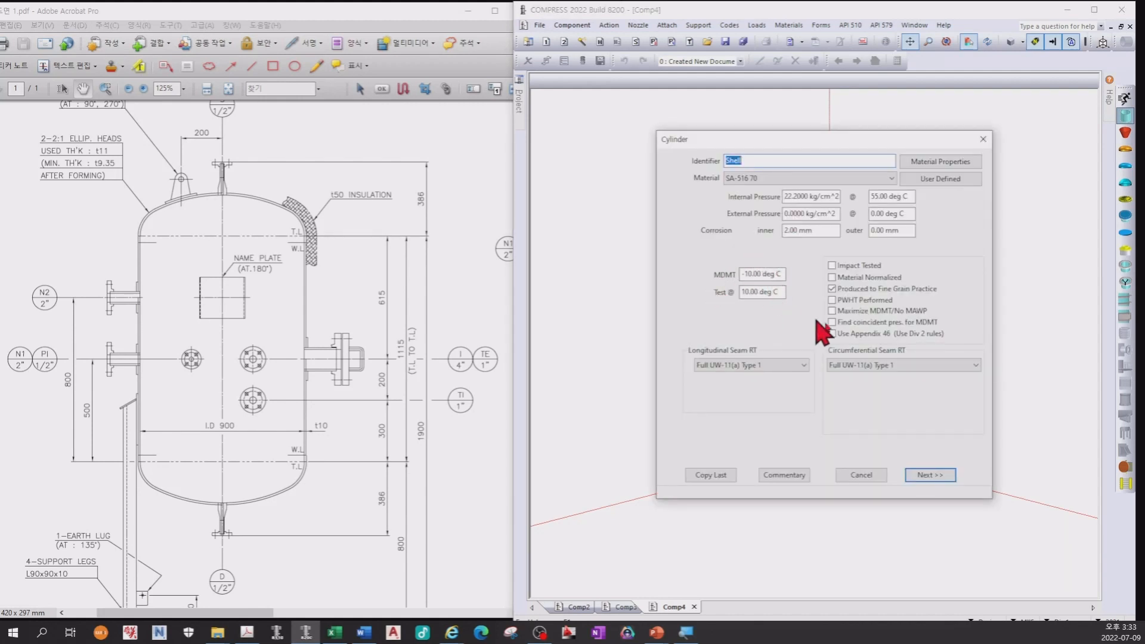
click(930, 476)
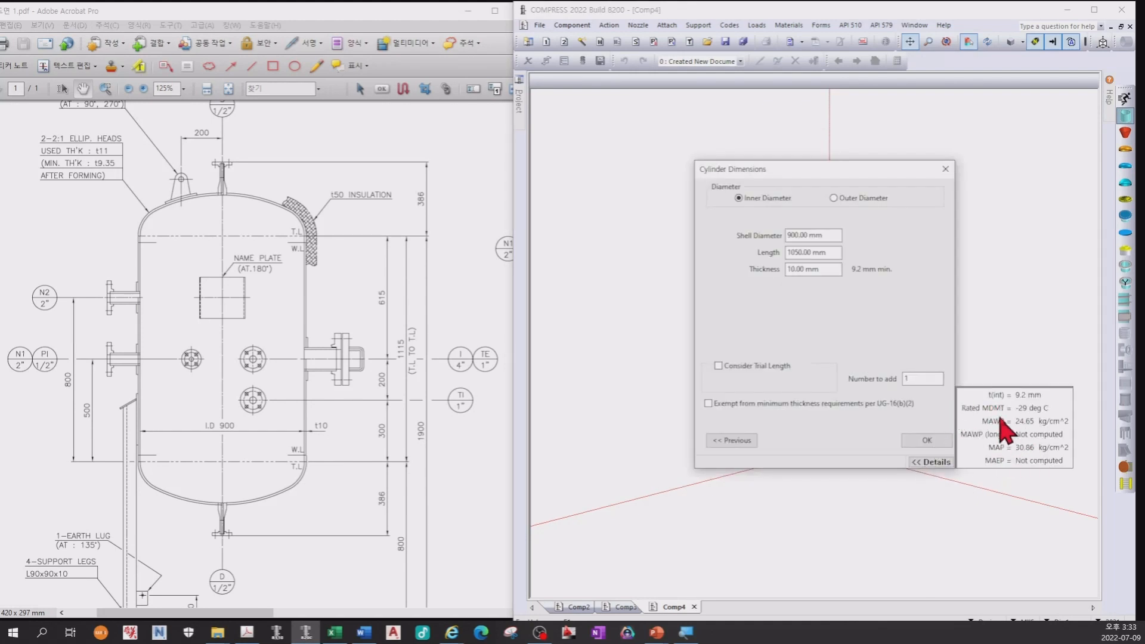
click(732, 440)
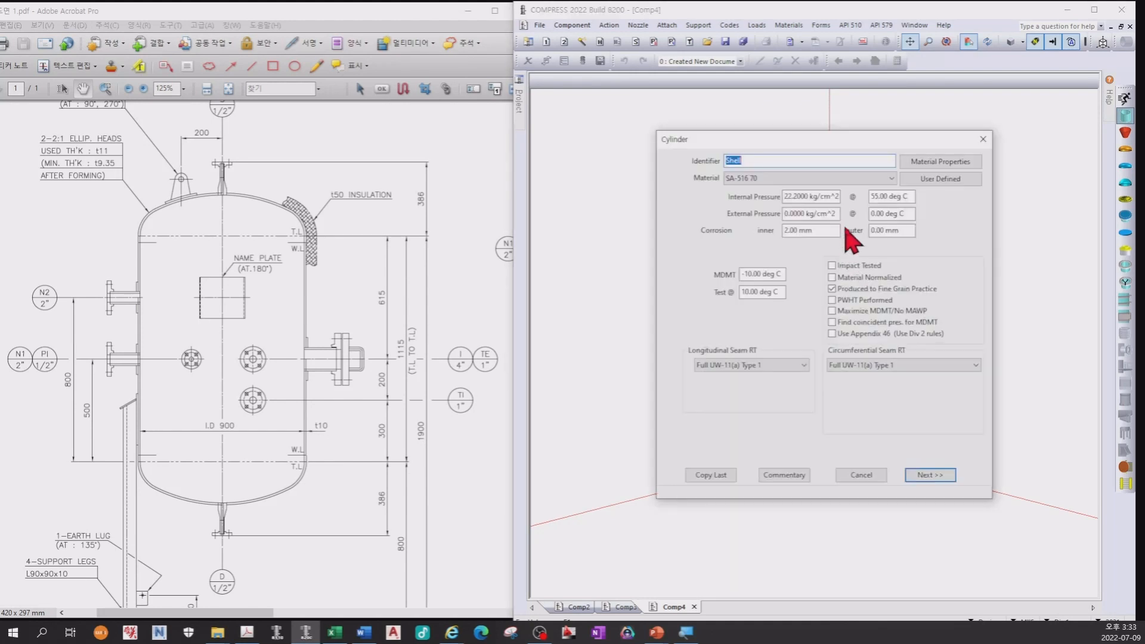
click(922, 474)
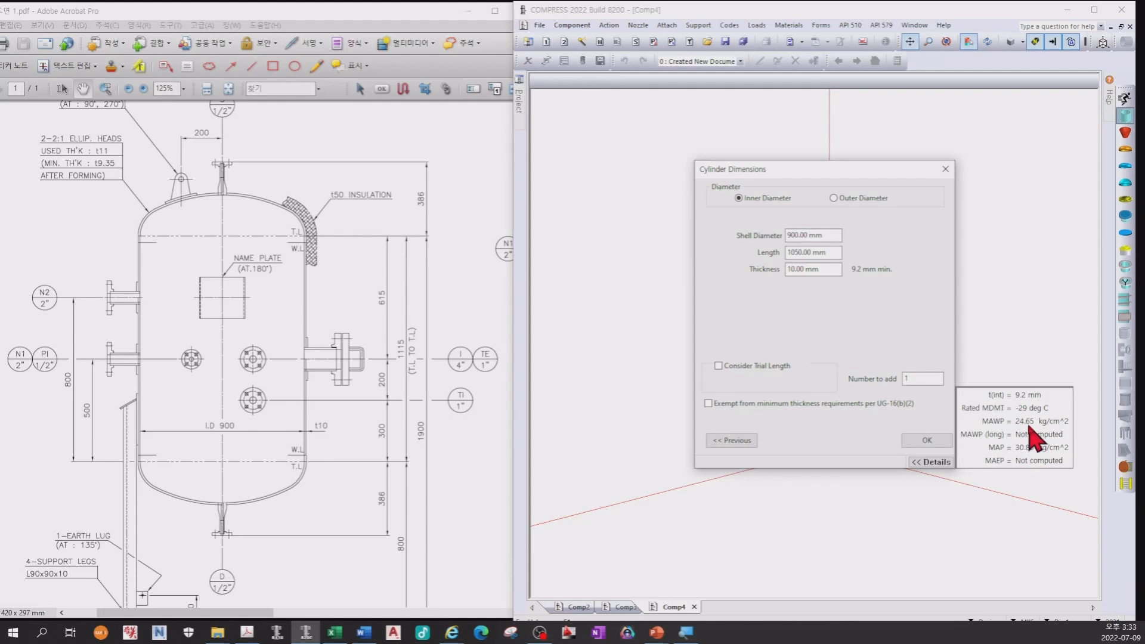
- Try a shell thickness of 12 mm to check its effect on MAWP, and restore it to 10 mm
click(820, 270)
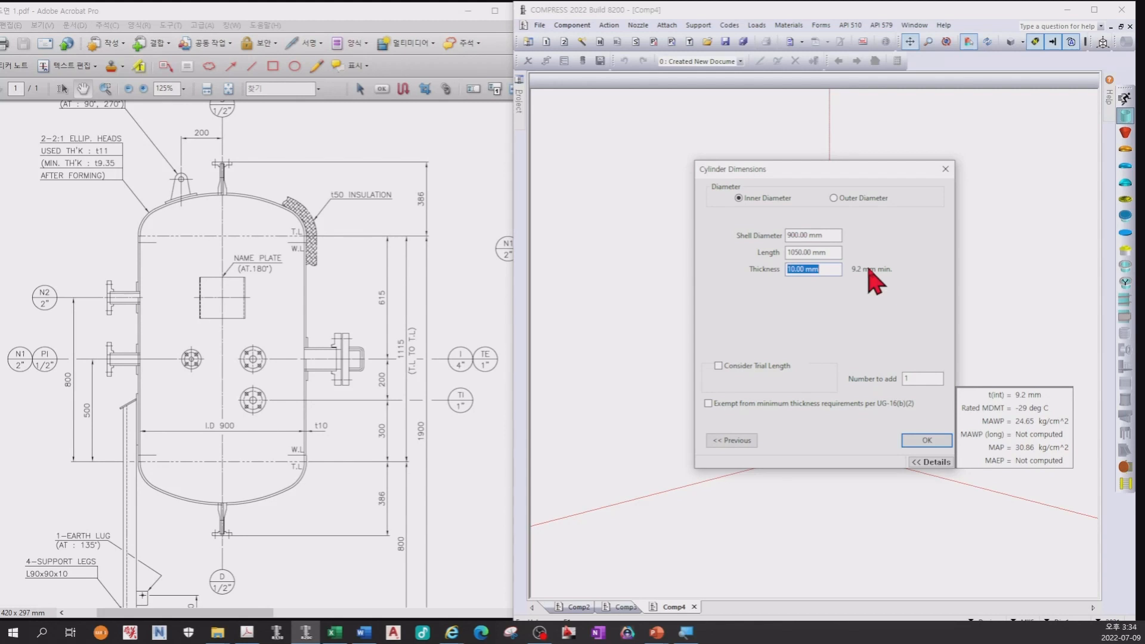
text(12)
click(838, 253)
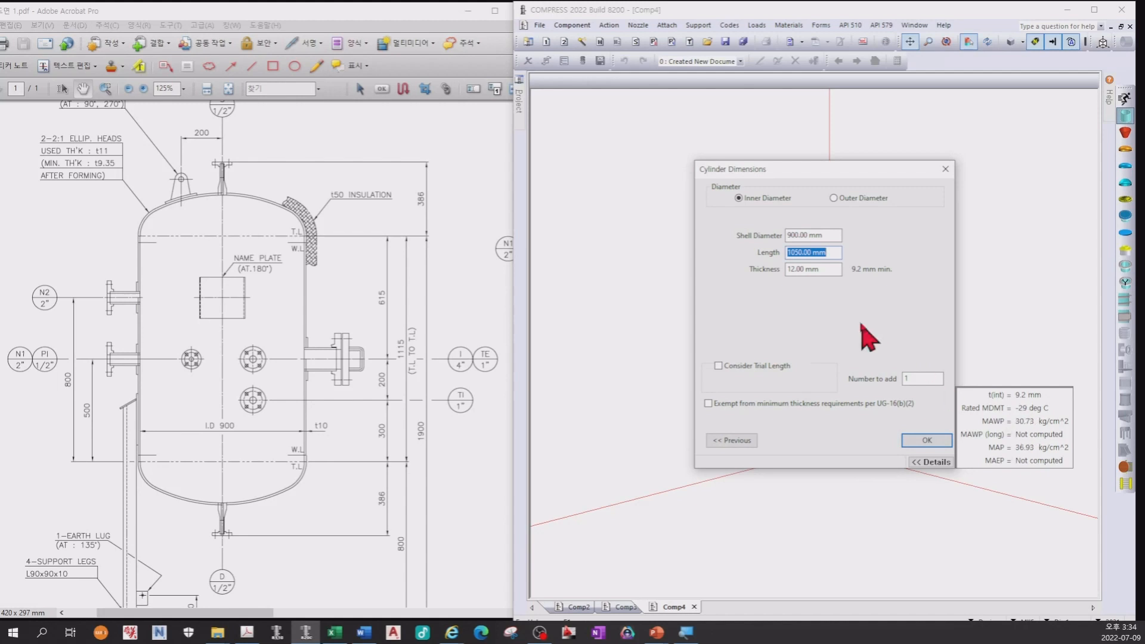
click(837, 271)
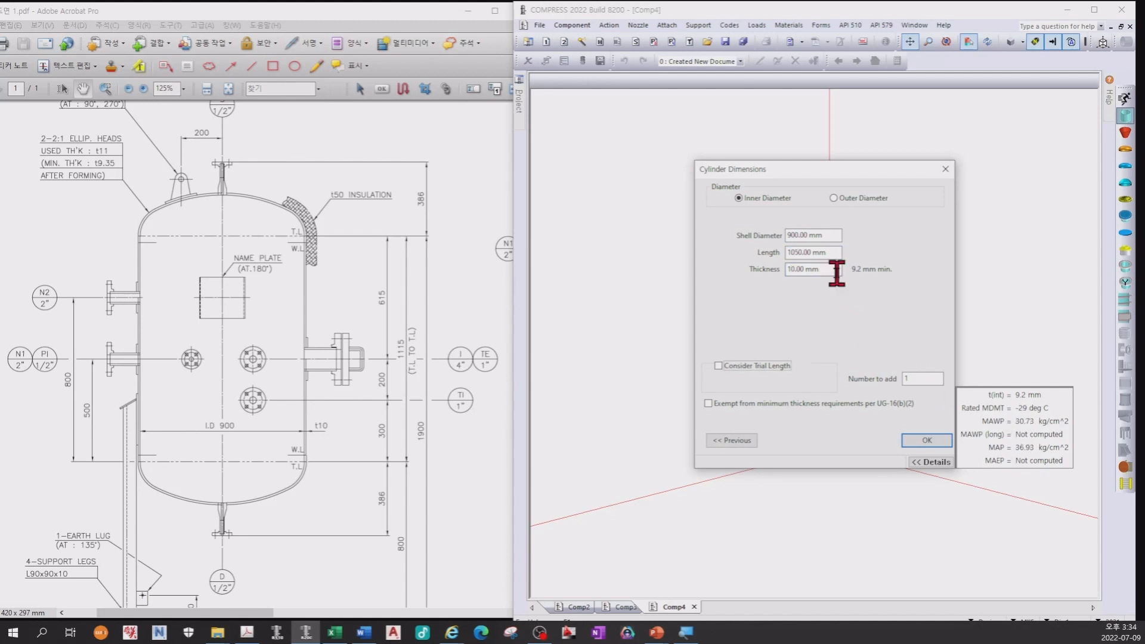
- Accept the cylinder dimensions to add the shell to the vessel model
click(930, 442)
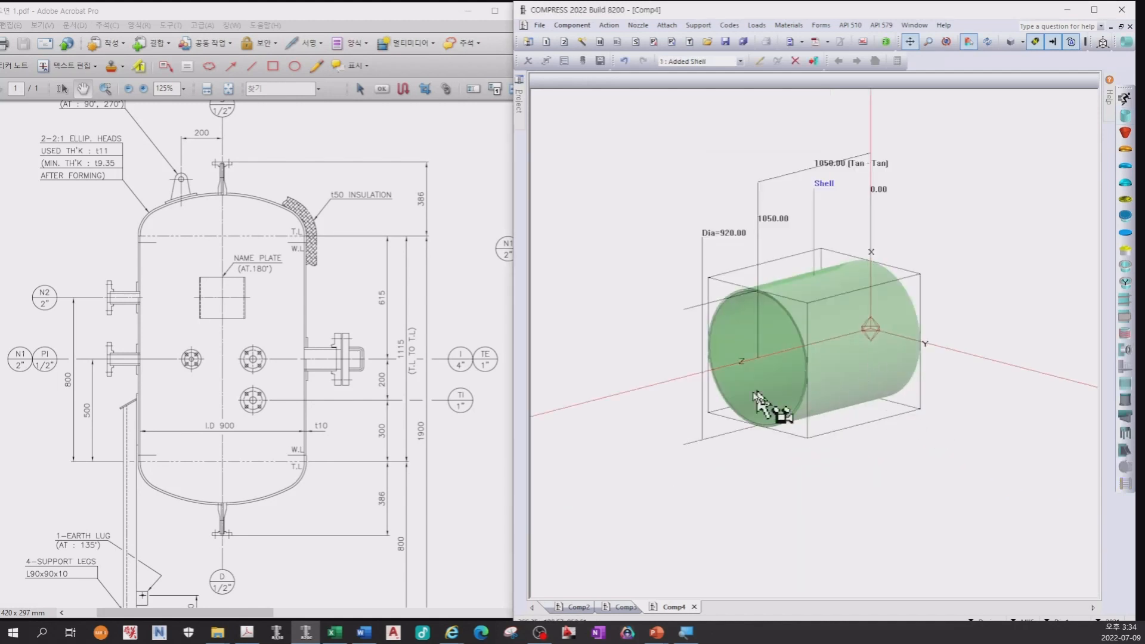
drag(857, 316, 786, 320)
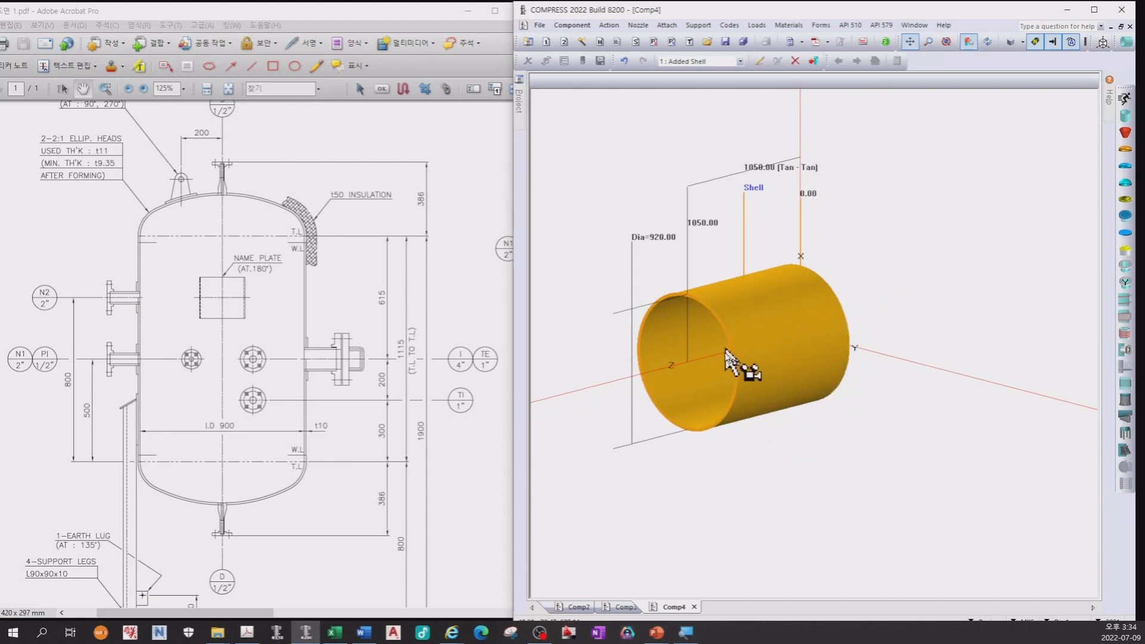
drag(791, 342, 839, 320)
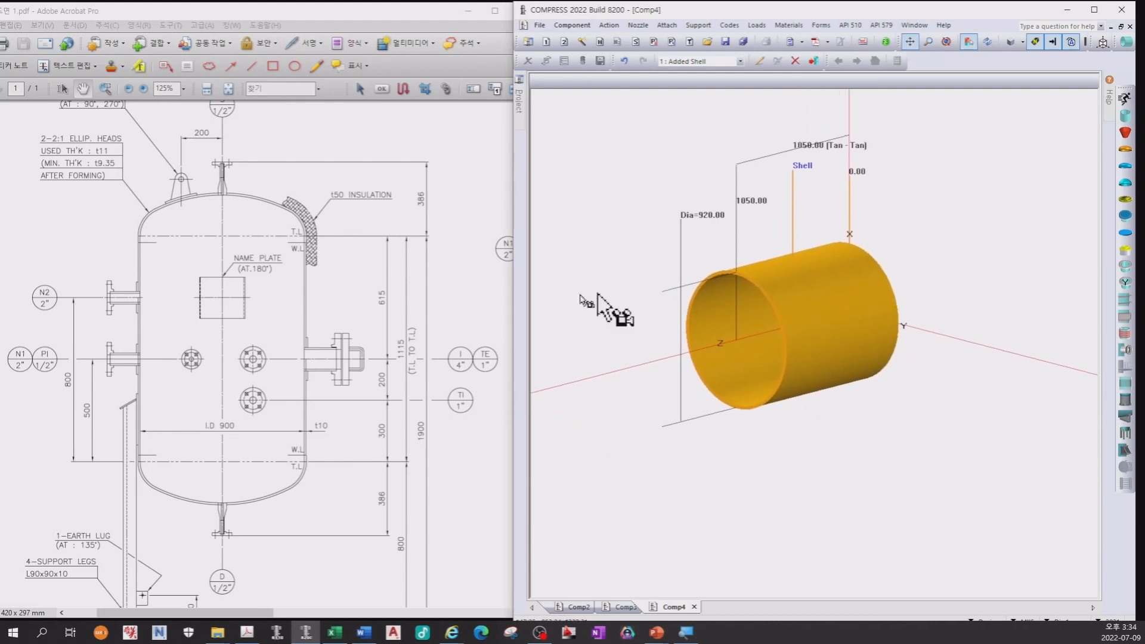
- Start an ellipsoidal head with the design conditions copied from the last component and name it Btm. Head
click(334, 265)
scroll(247, 299, up, 2)
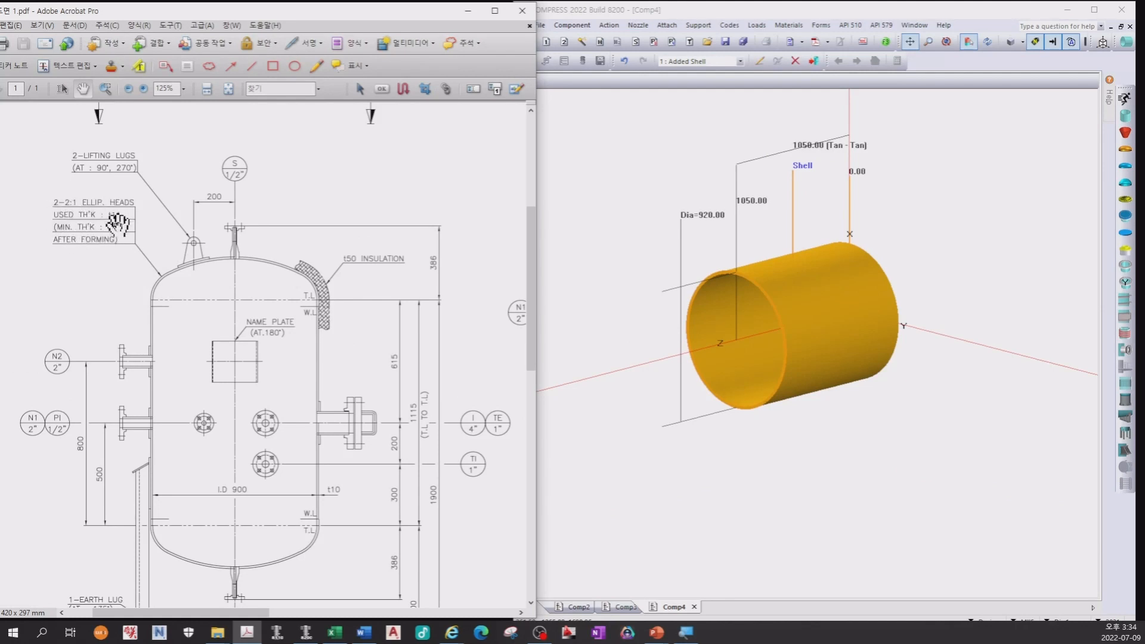
click(978, 295)
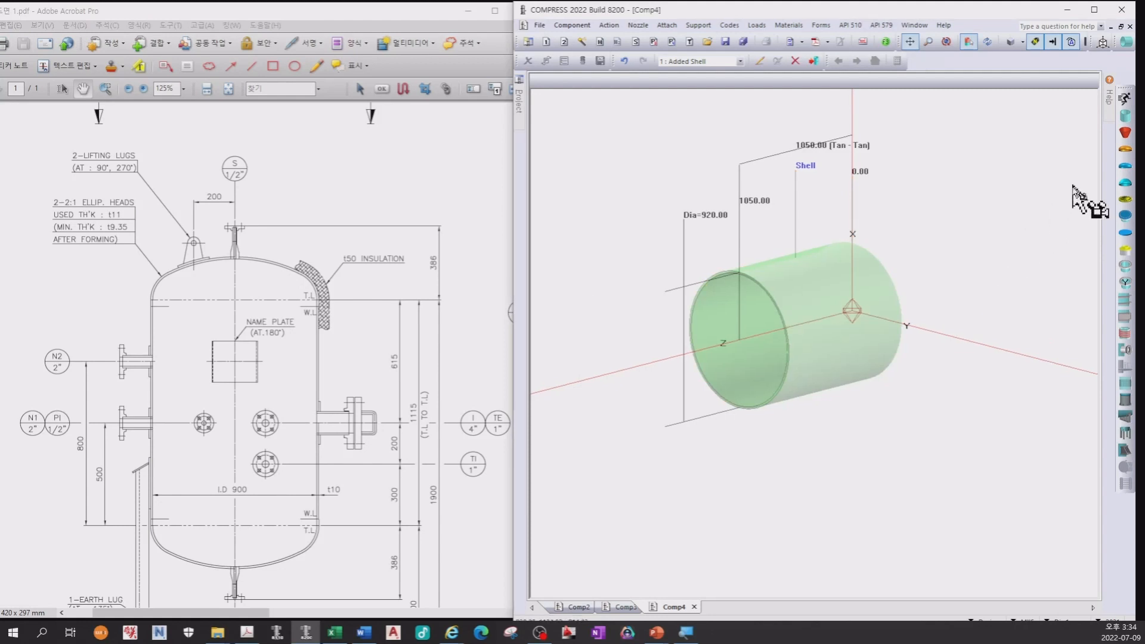
click(1127, 151)
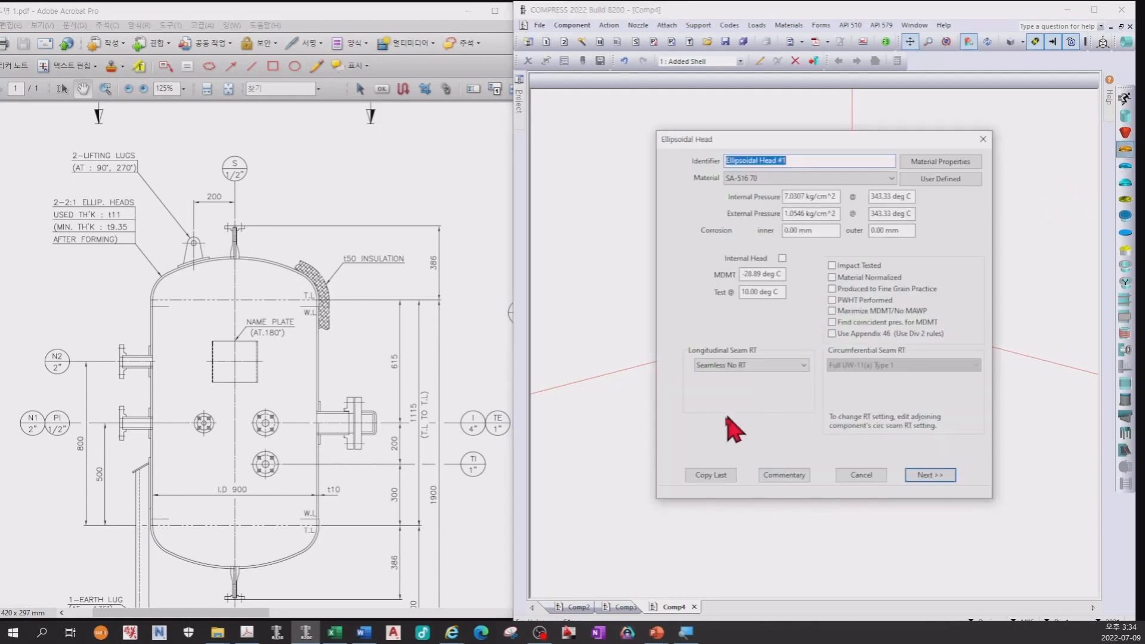
click(712, 475)
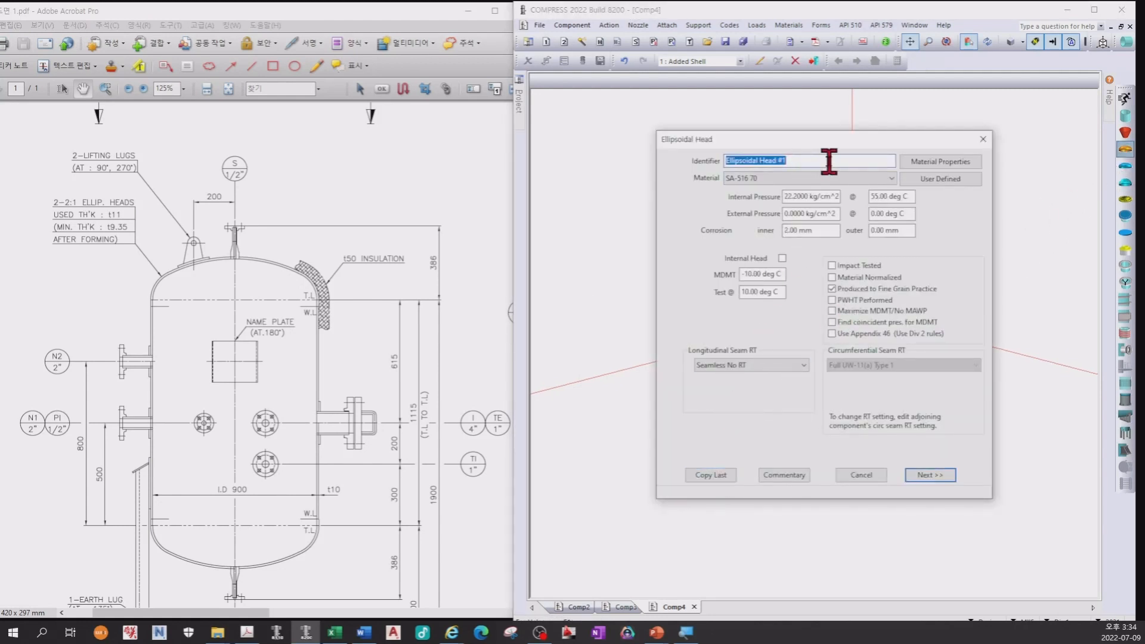
text(Btm. Head)
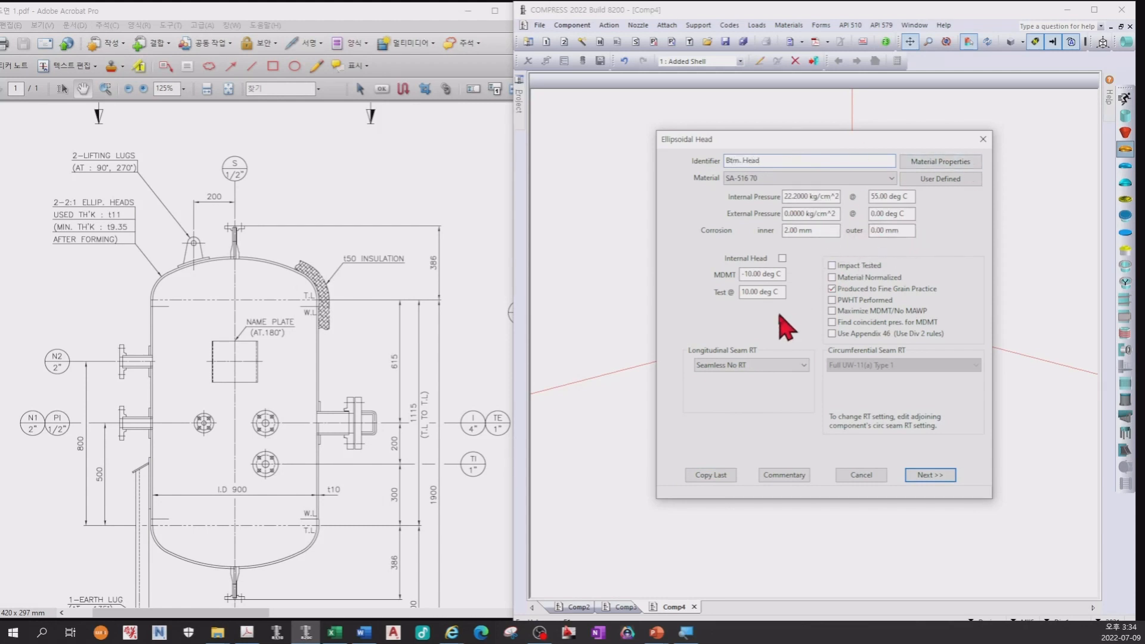
click(935, 475)
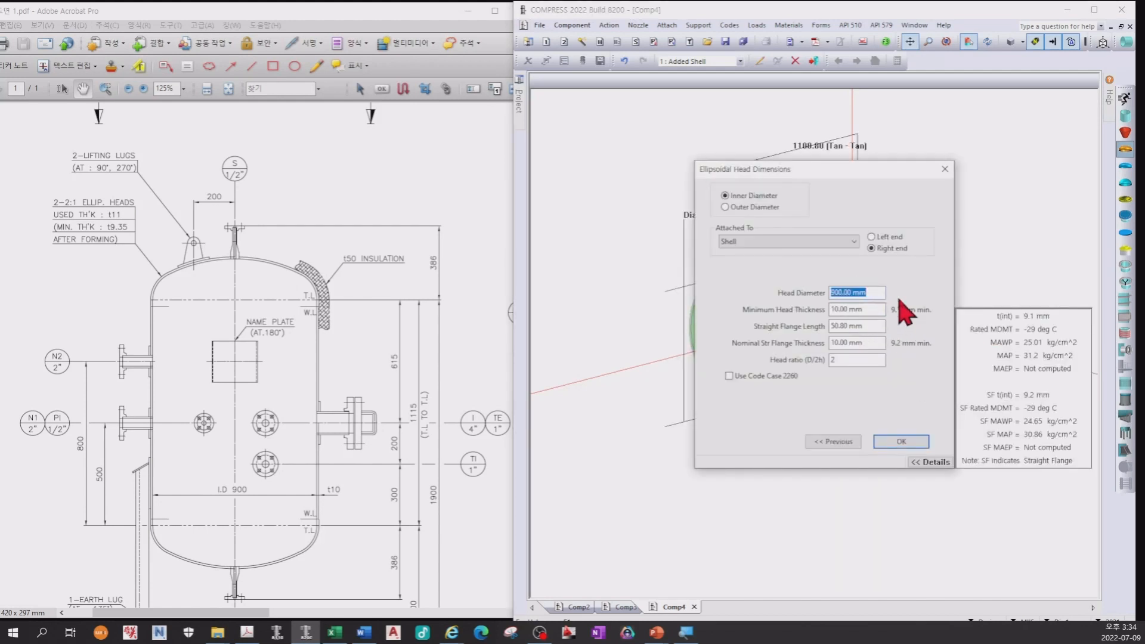
- Add the bottom head to the shell's right end with 11 mm nominal straight flange thickness and 9.35 mm minimum head thickness
click(870, 342)
text(11)
click(868, 326)
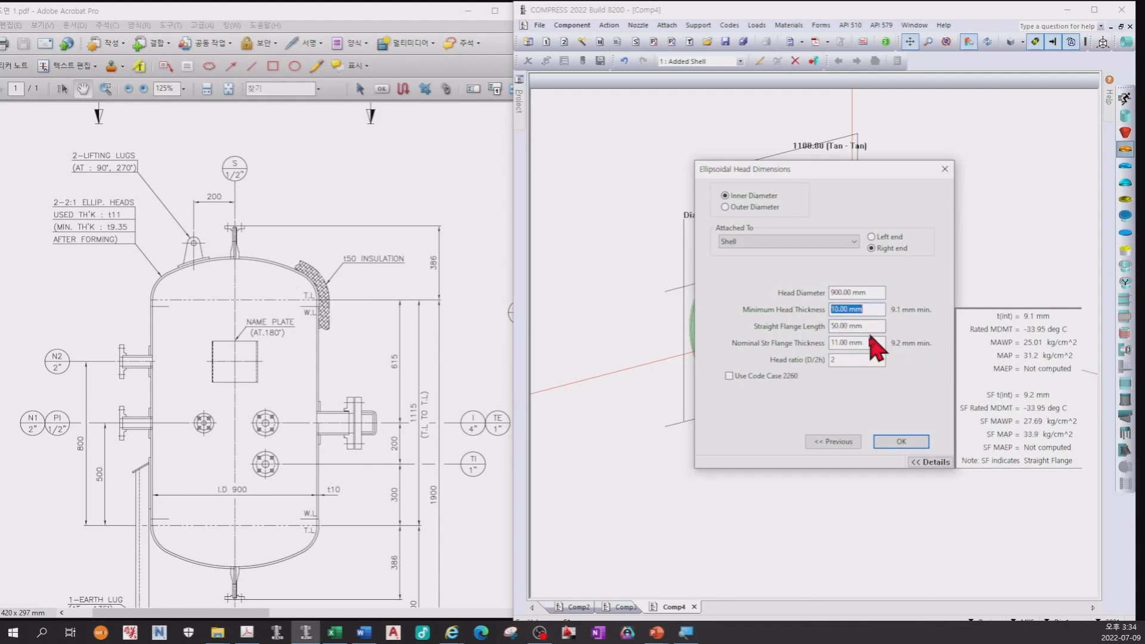
click(868, 312)
text(9.35)
click(867, 325)
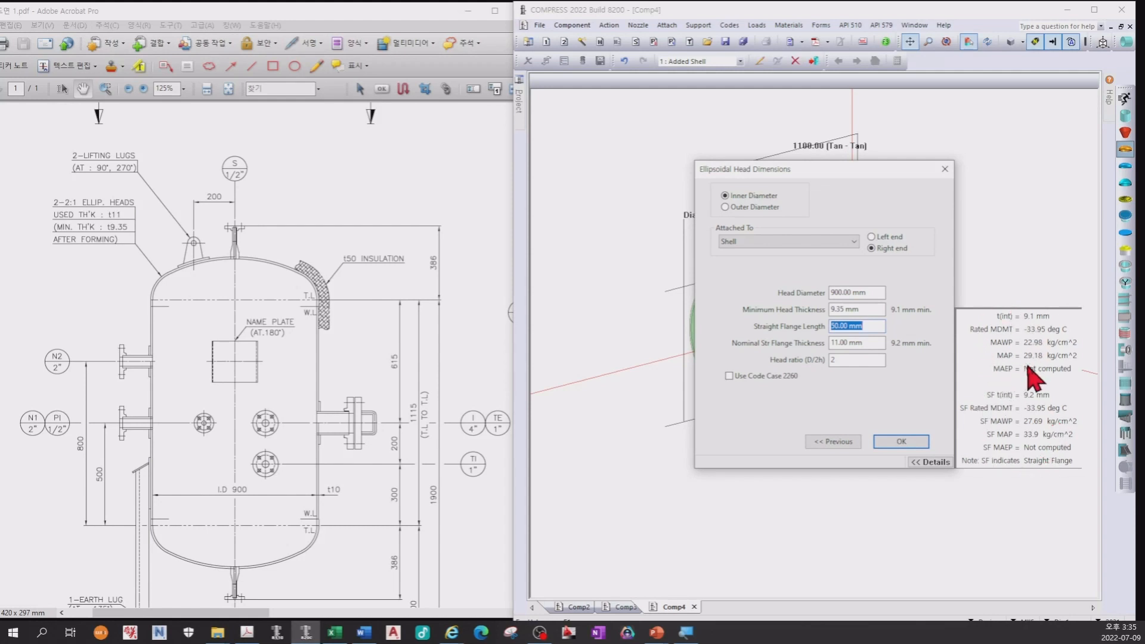
click(905, 442)
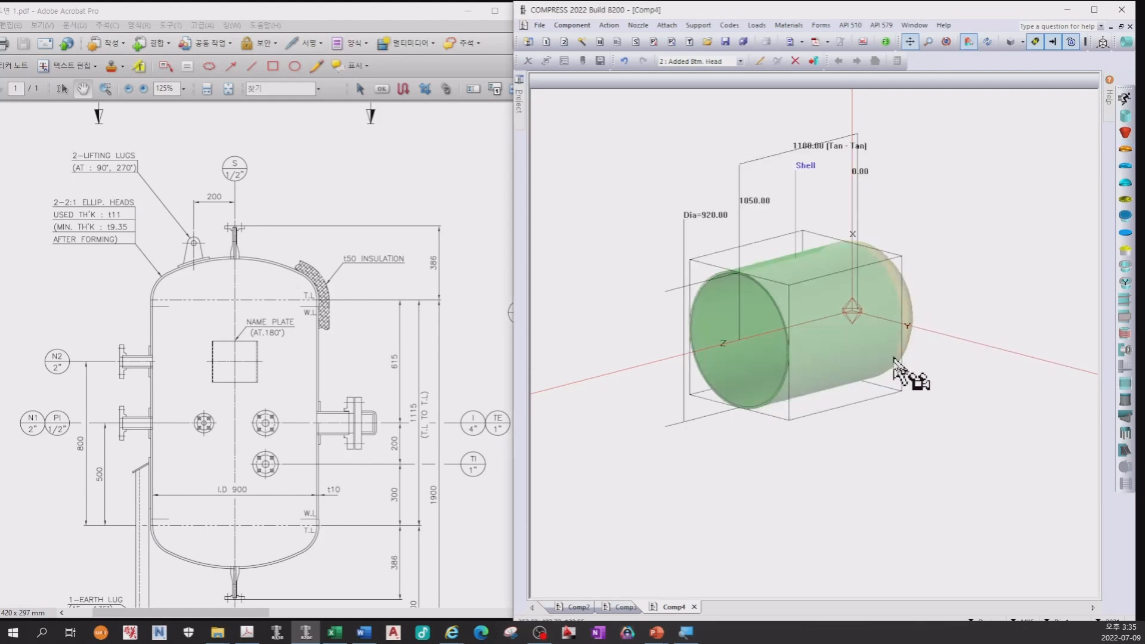
- Start a second ellipsoidal head with the last component's design conditions copied and name it Top Head
click(1125, 149)
click(714, 471)
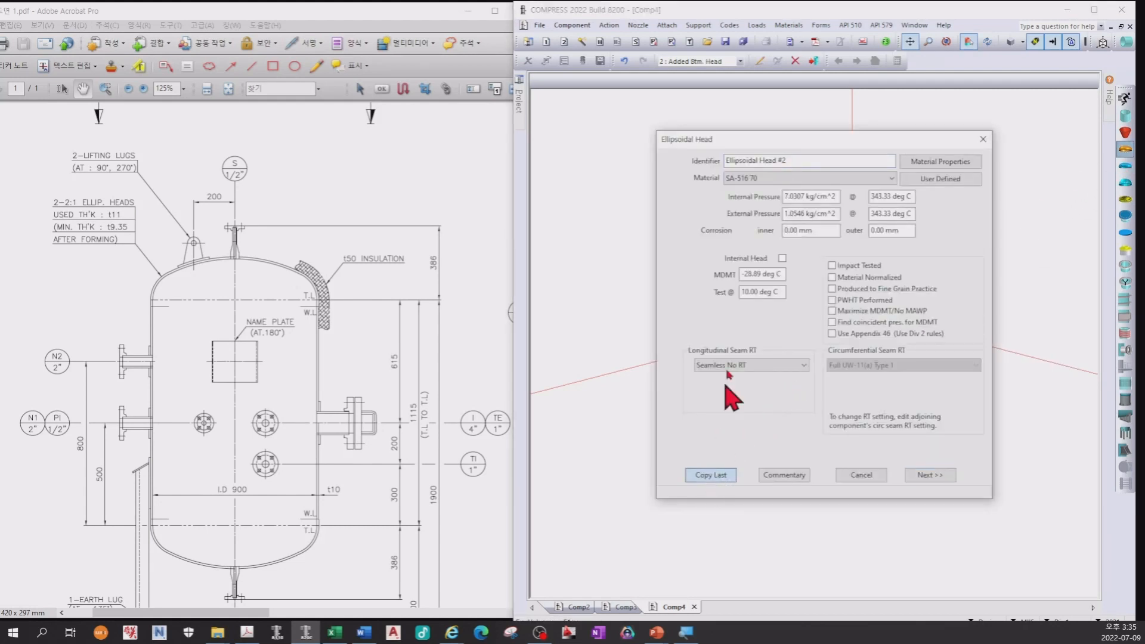
click(795, 158)
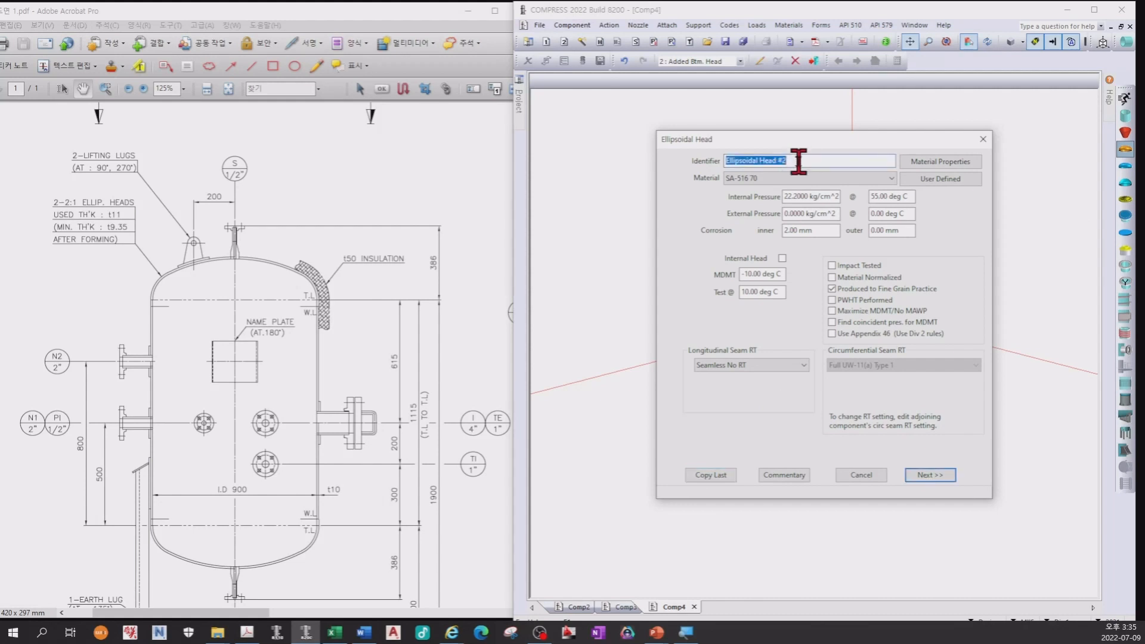
text(t)
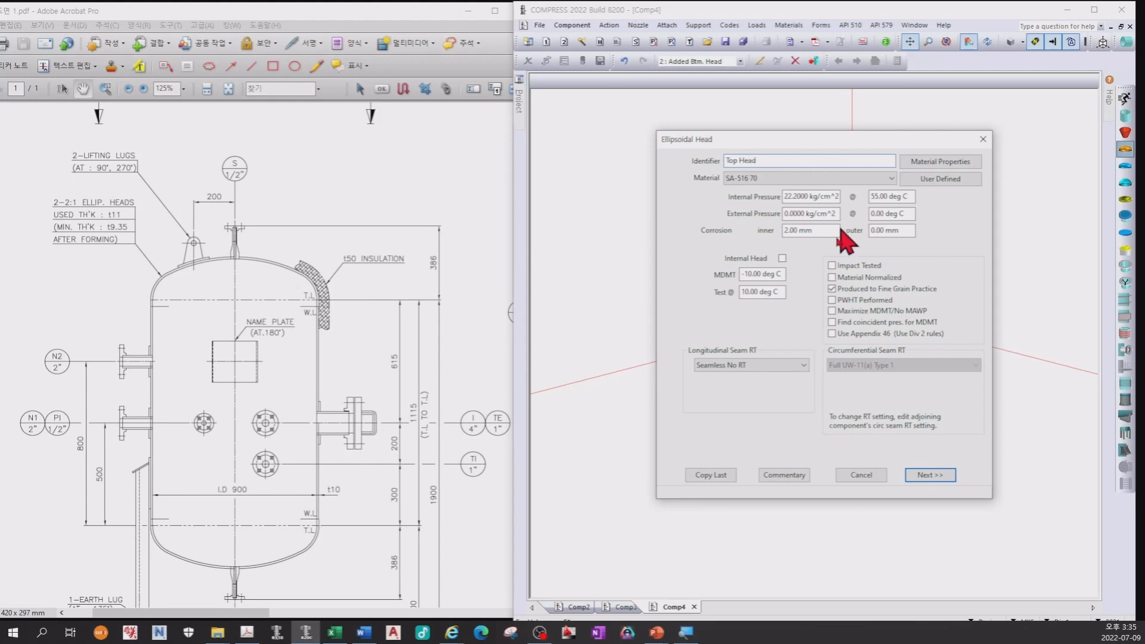
- Add the top head to the shell's left end with 9.35 mm minimum head thickness and 11 mm nominal straight flange thickness
click(940, 476)
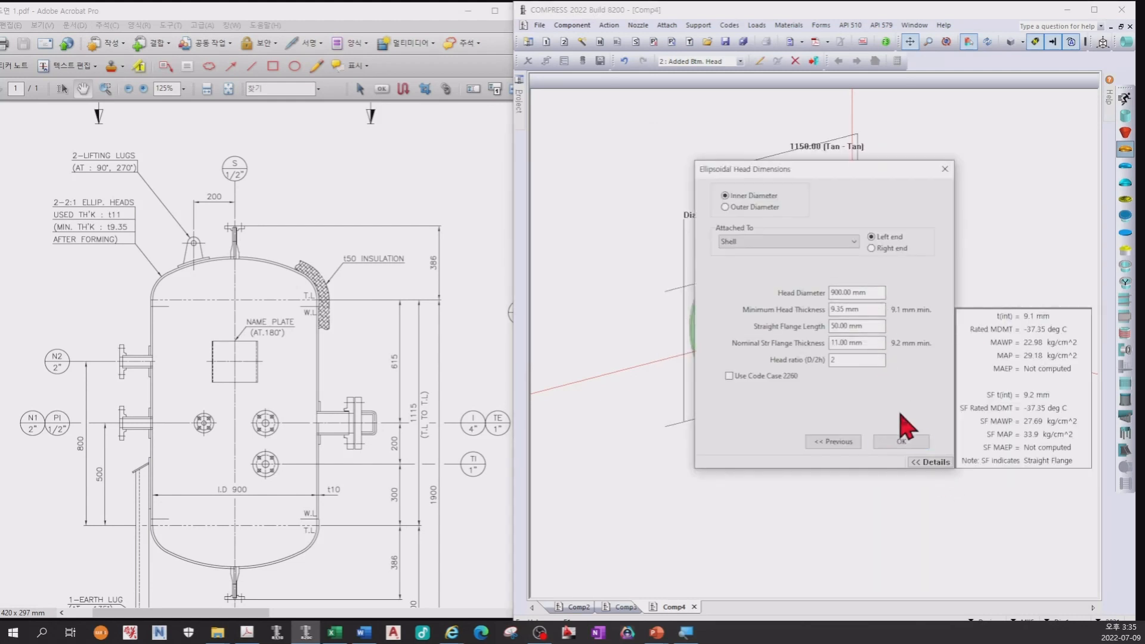
click(901, 441)
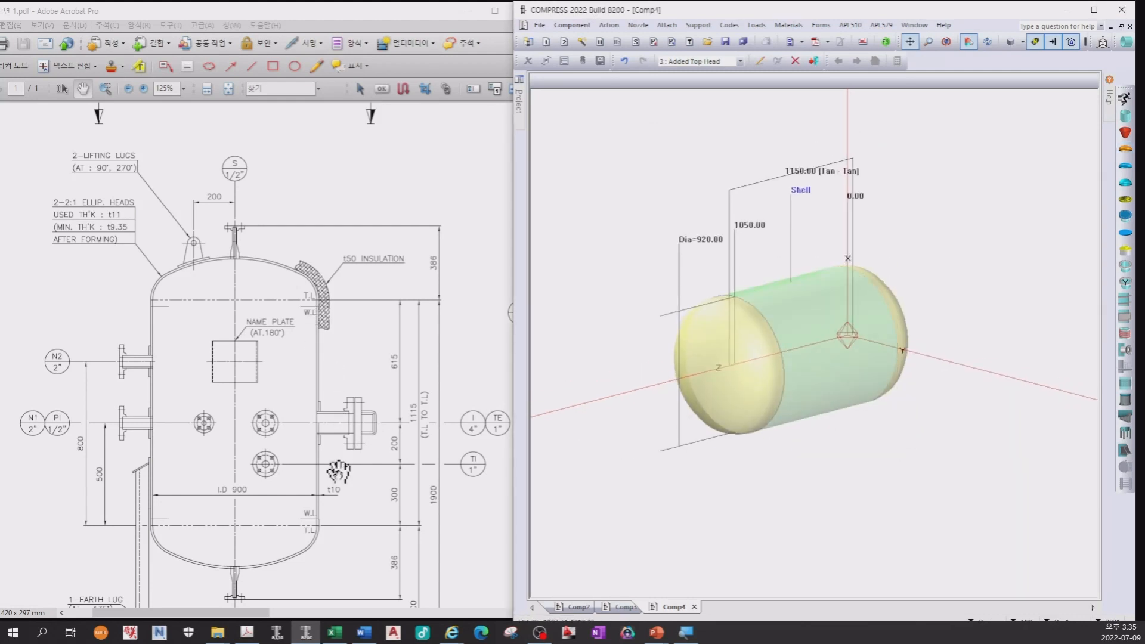
- Set the datum line for a vertical vessel, referenced to the bottom shell seam with 0 mm offset
drag(299, 438, 279, 359)
drag(817, 449, 782, 471)
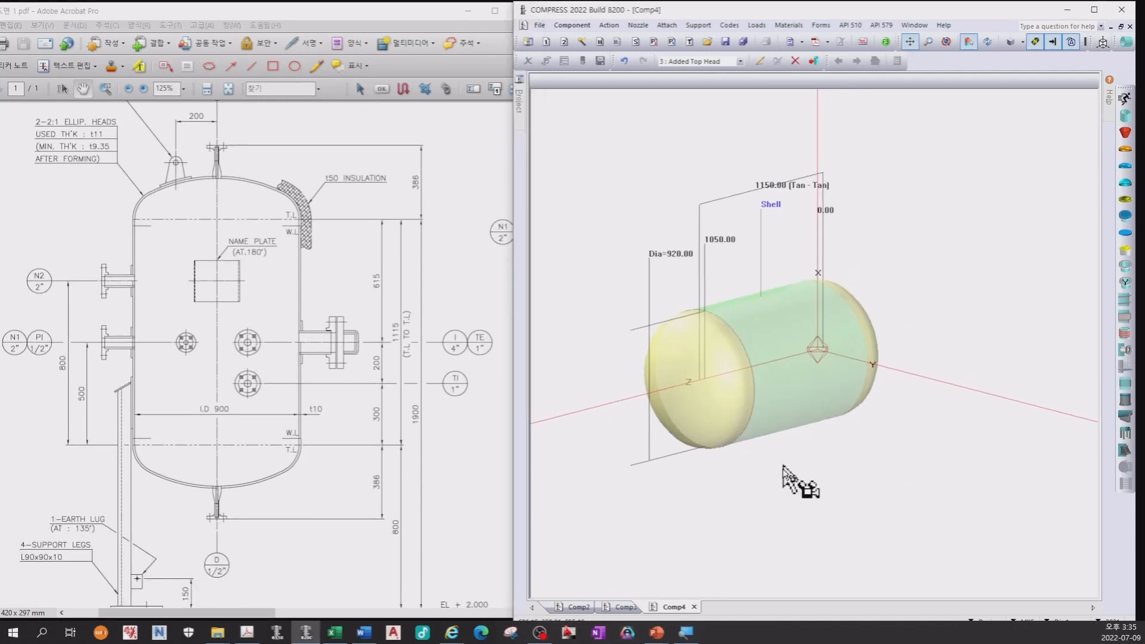
click(609, 26)
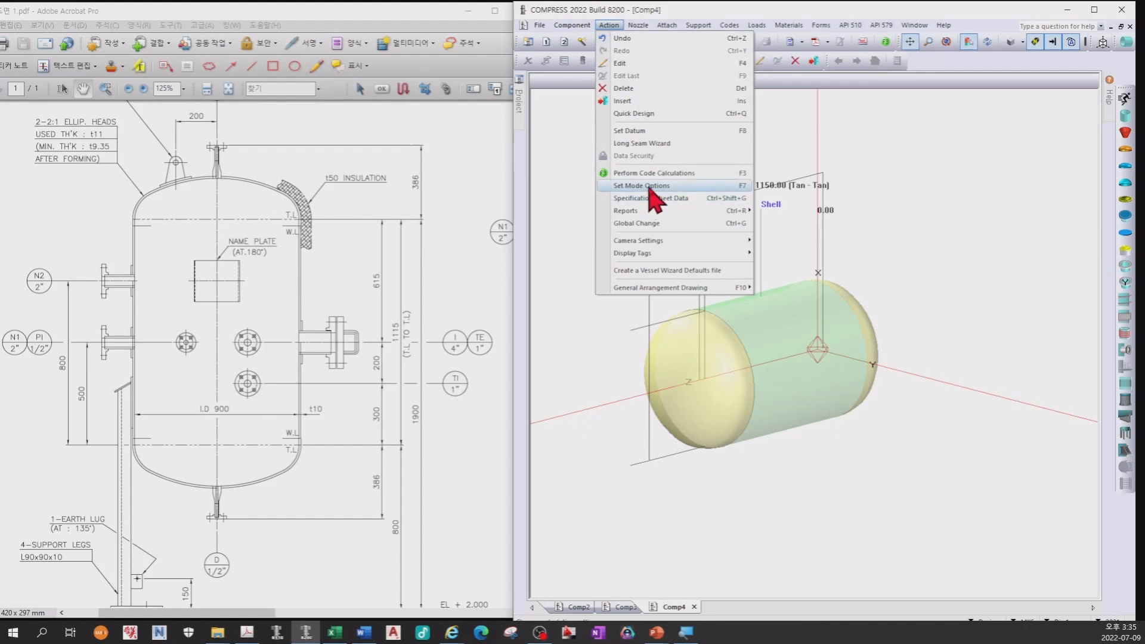
click(654, 130)
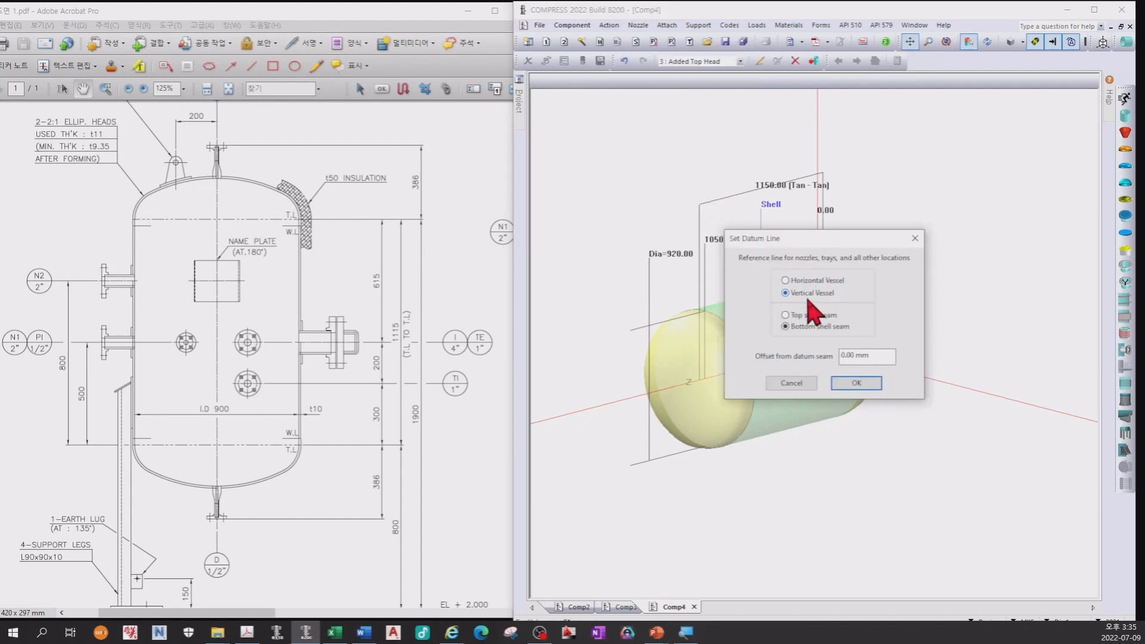
click(856, 382)
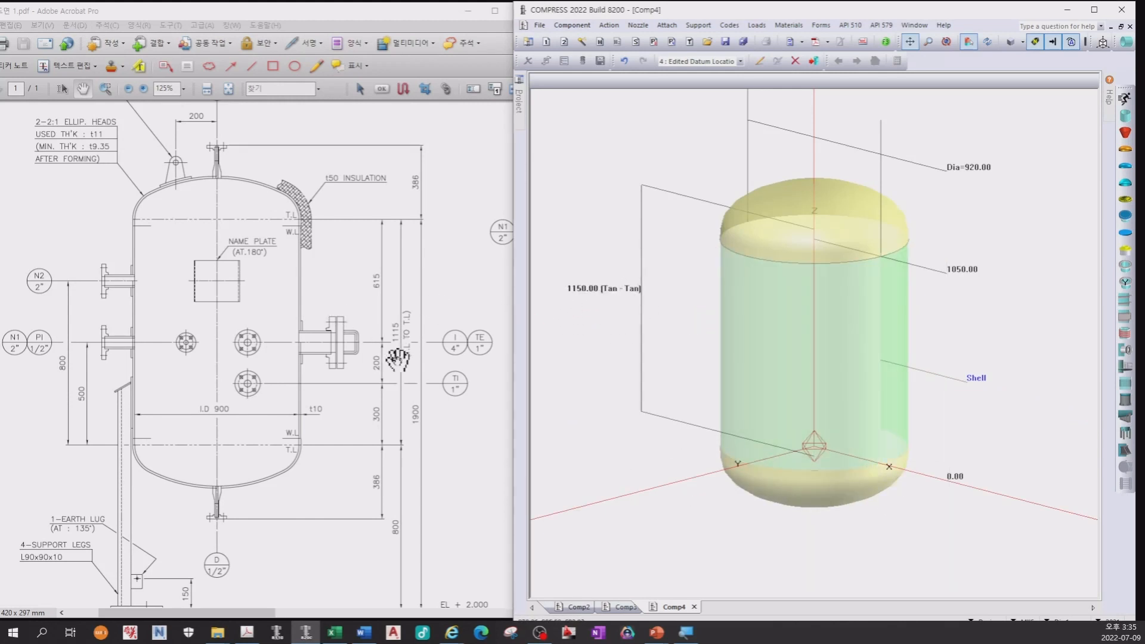
- Set the datum line's offset from the bottom shell seam to -50 mm
click(847, 367)
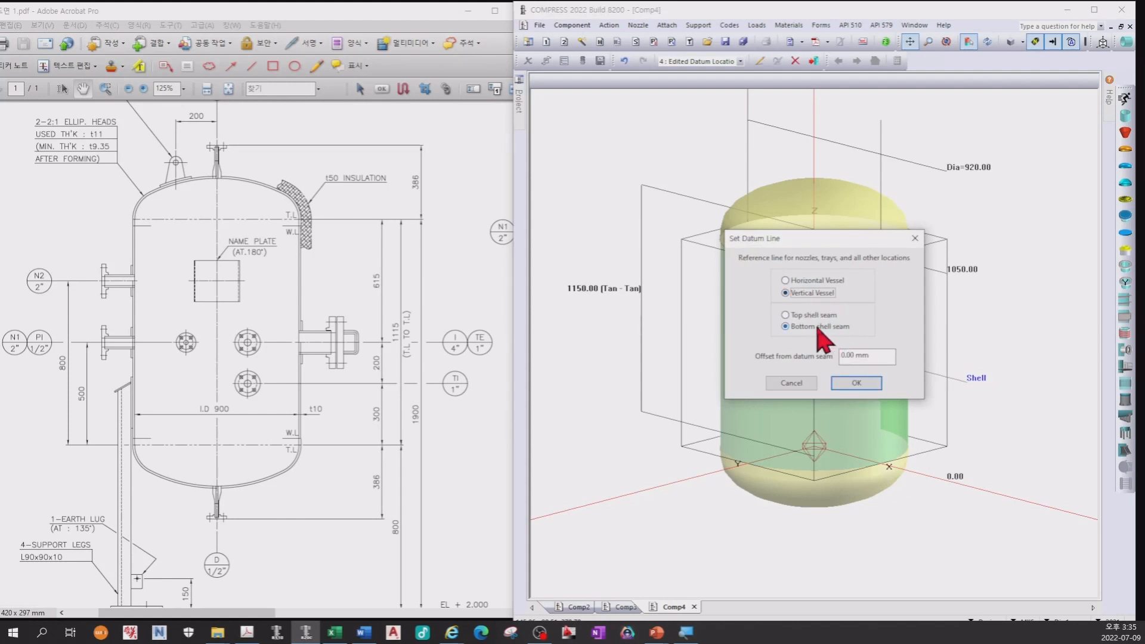
click(876, 355)
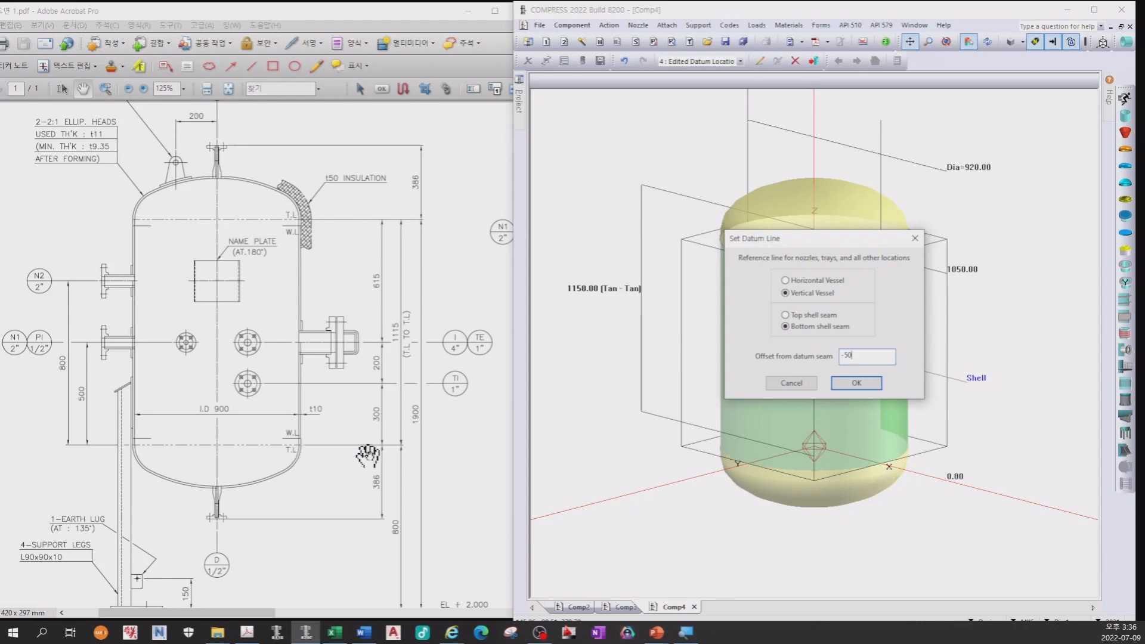
click(850, 384)
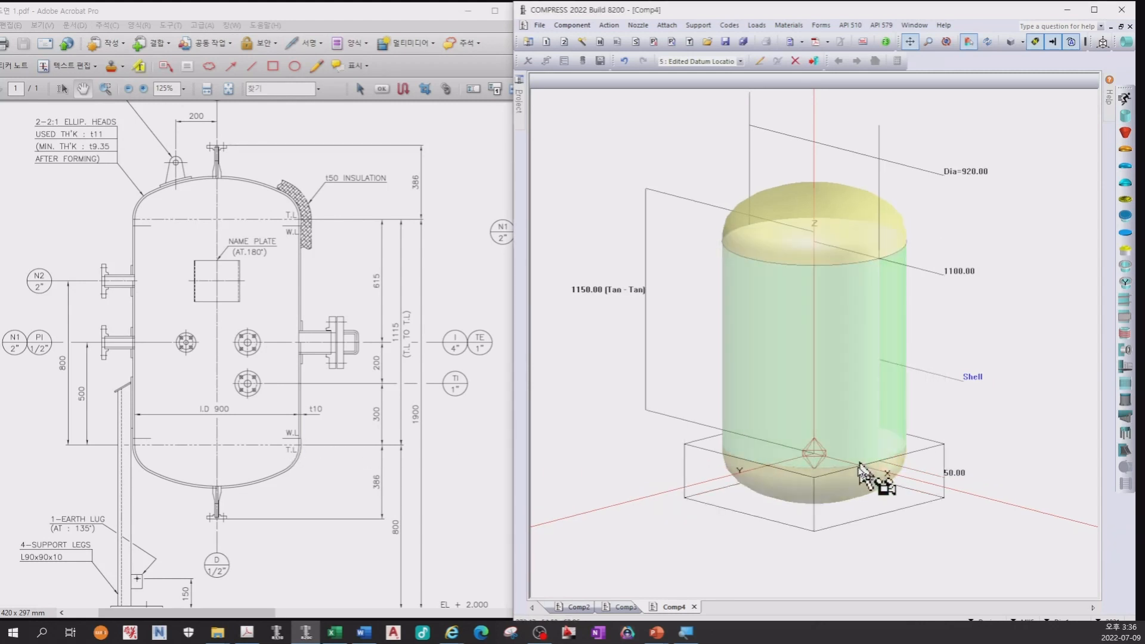
- Examine the bottom head's seam and the datum location on the model from several angles
scroll(831, 409, up, 3)
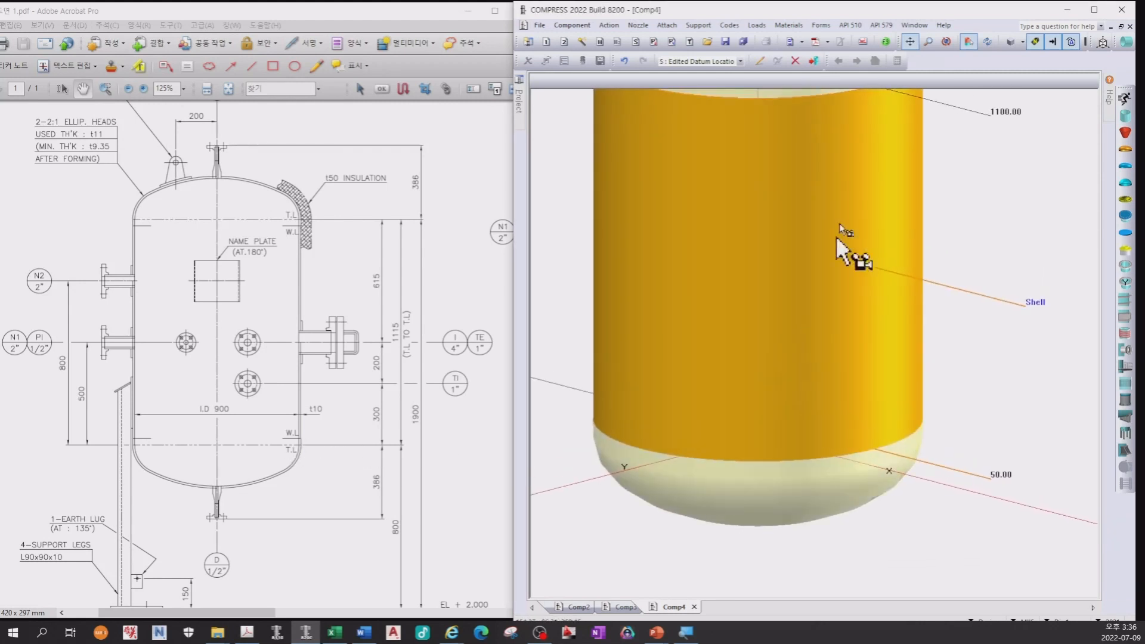
click(946, 41)
drag(691, 351, 892, 388)
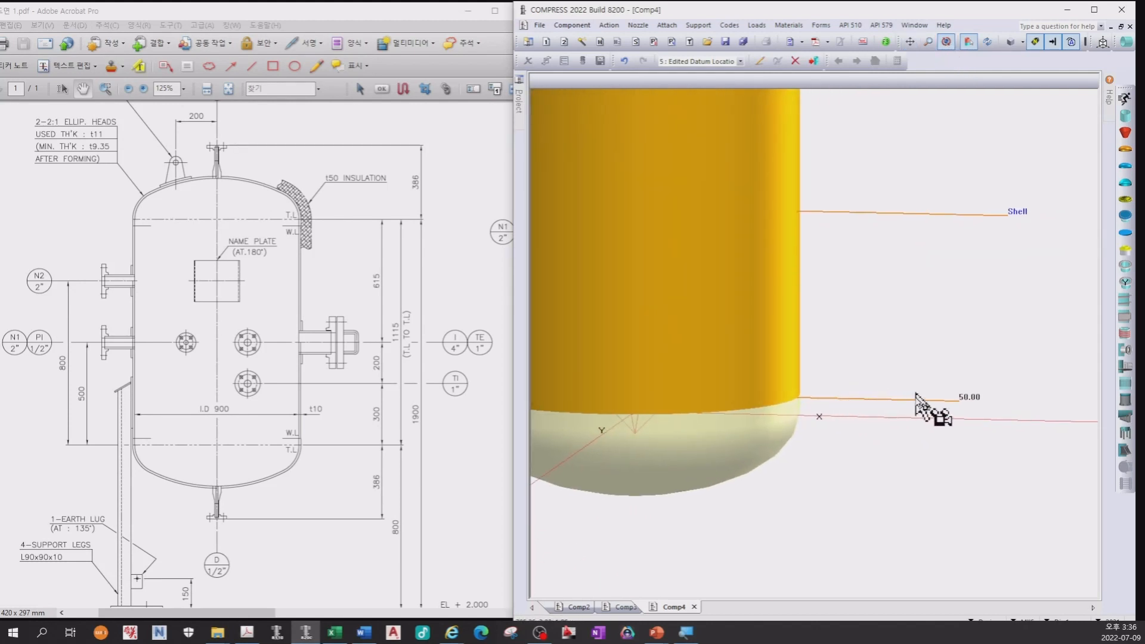
click(775, 419)
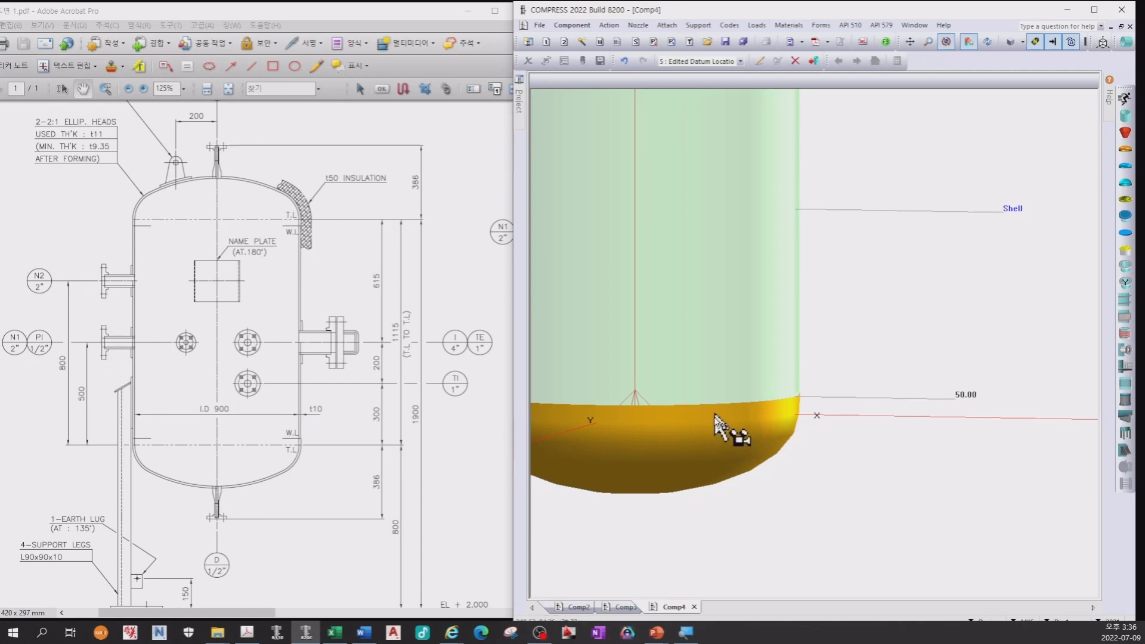
mouse_move(899, 320)
mouse_down()
mouse_move(918, 334)
mouse_move(894, 322)
mouse_move(876, 409)
mouse_move(797, 409)
mouse_move(947, 329)
mouse_up()
drag(1034, 231, 1073, 256)
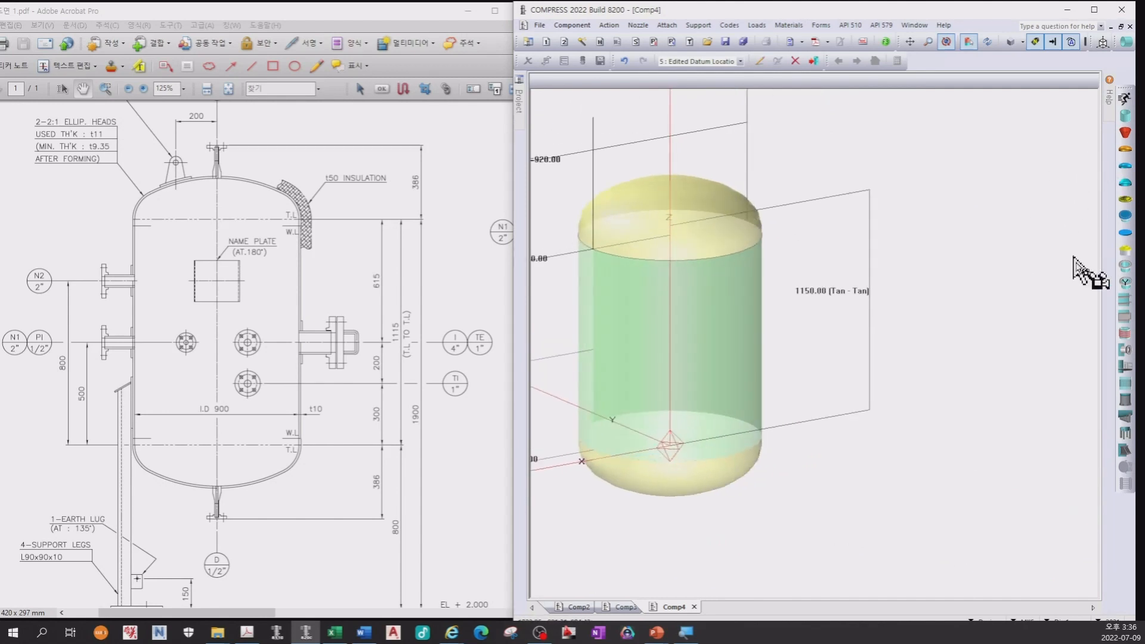
click(637, 25)
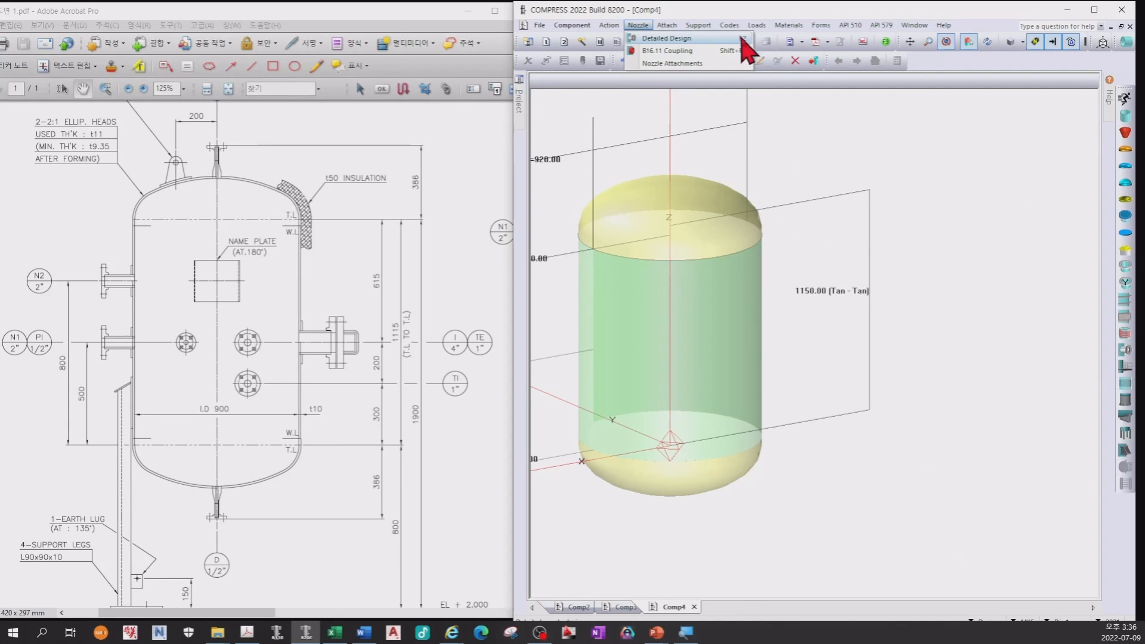
click(864, 163)
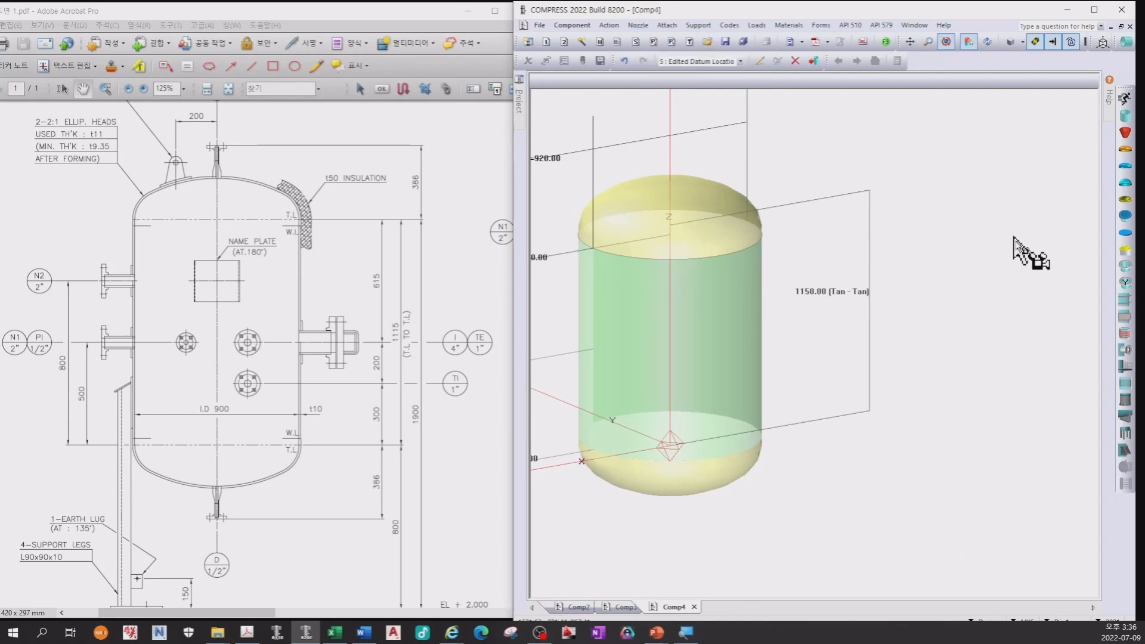
click(1130, 350)
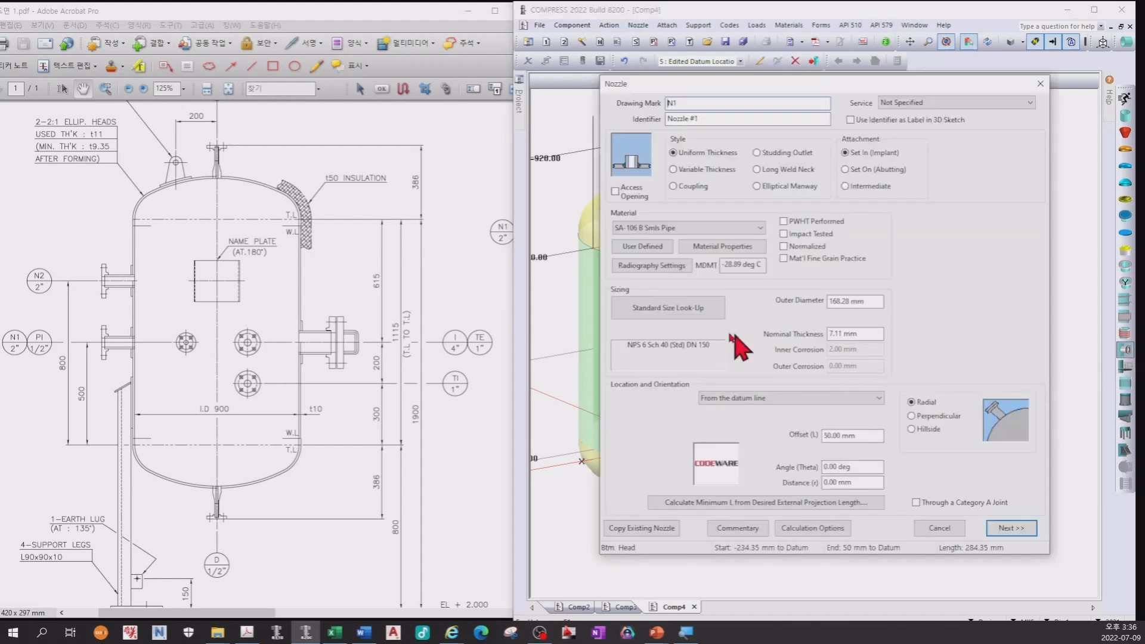
key(Escape)
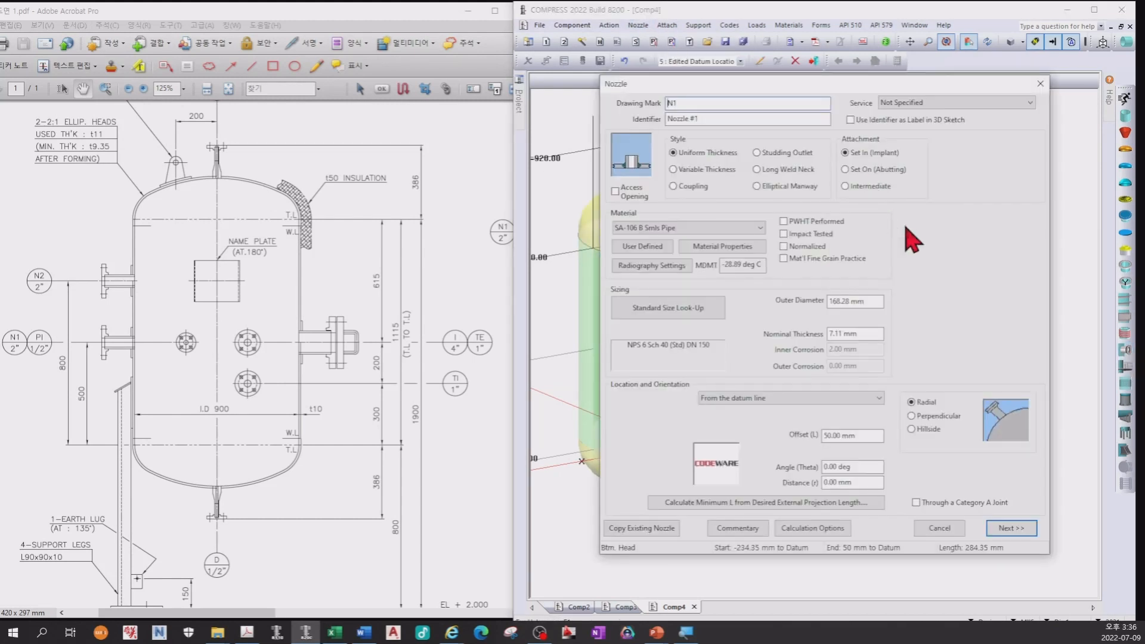
key(Escape)
click(638, 26)
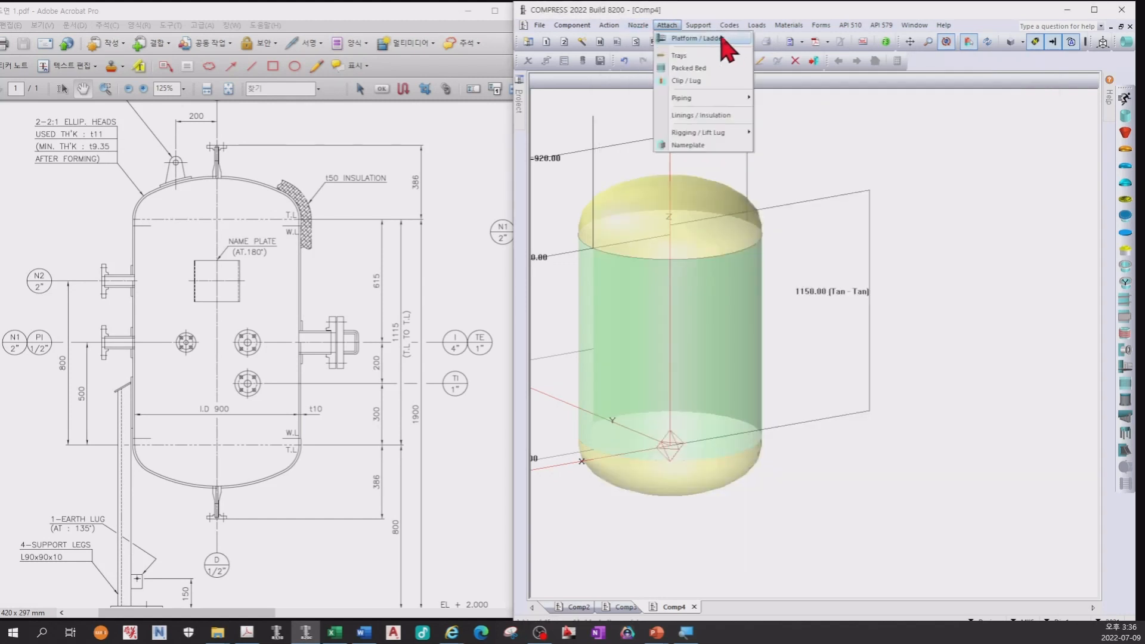
drag(928, 229, 933, 225)
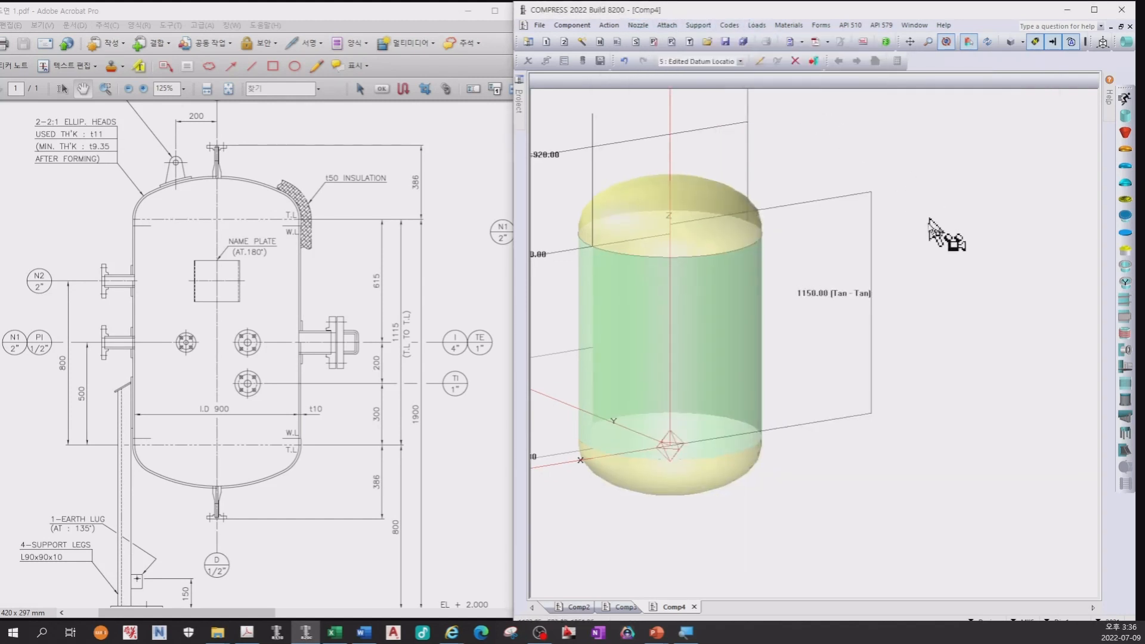
- Start a nozzle with drawing mark N1 and identifier 2", sized as NPS 2 Schedule 10 DN 50 pipe
click(907, 236)
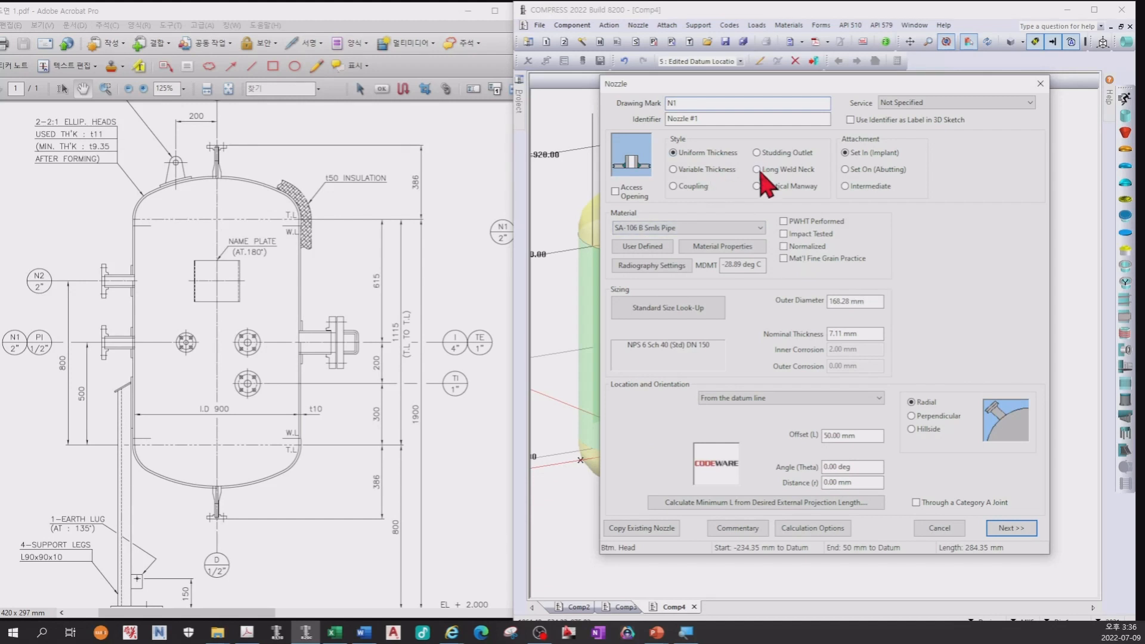
click(701, 121)
drag(376, 291, 96, 325)
drag(386, 334, 143, 333)
drag(380, 322, 365, 330)
drag(465, 224, 396, 263)
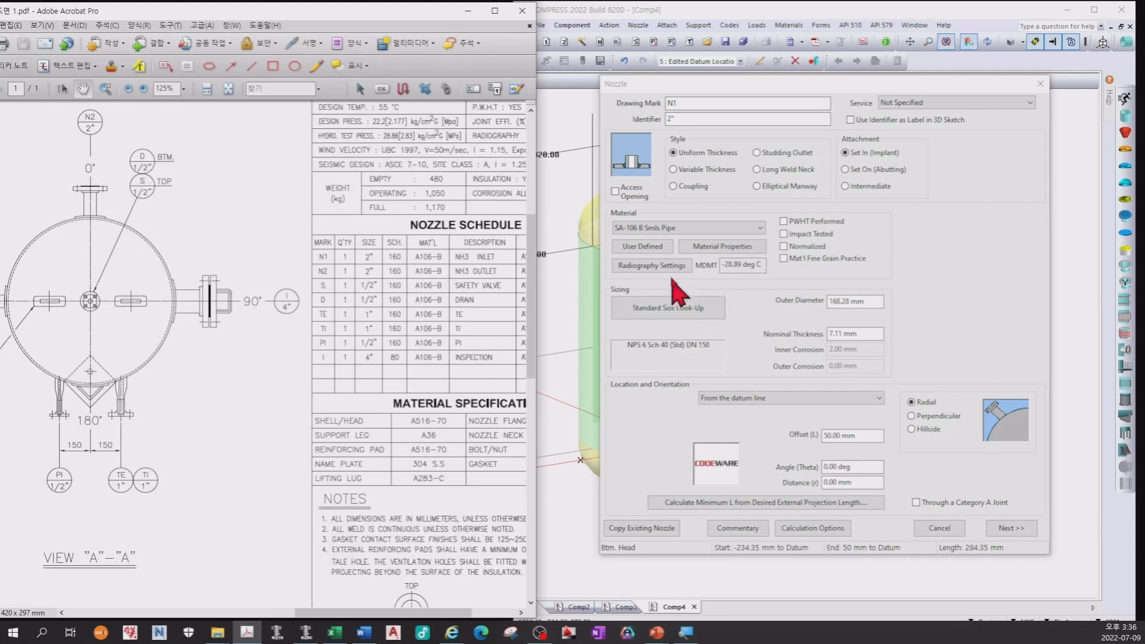
click(684, 307)
click(743, 284)
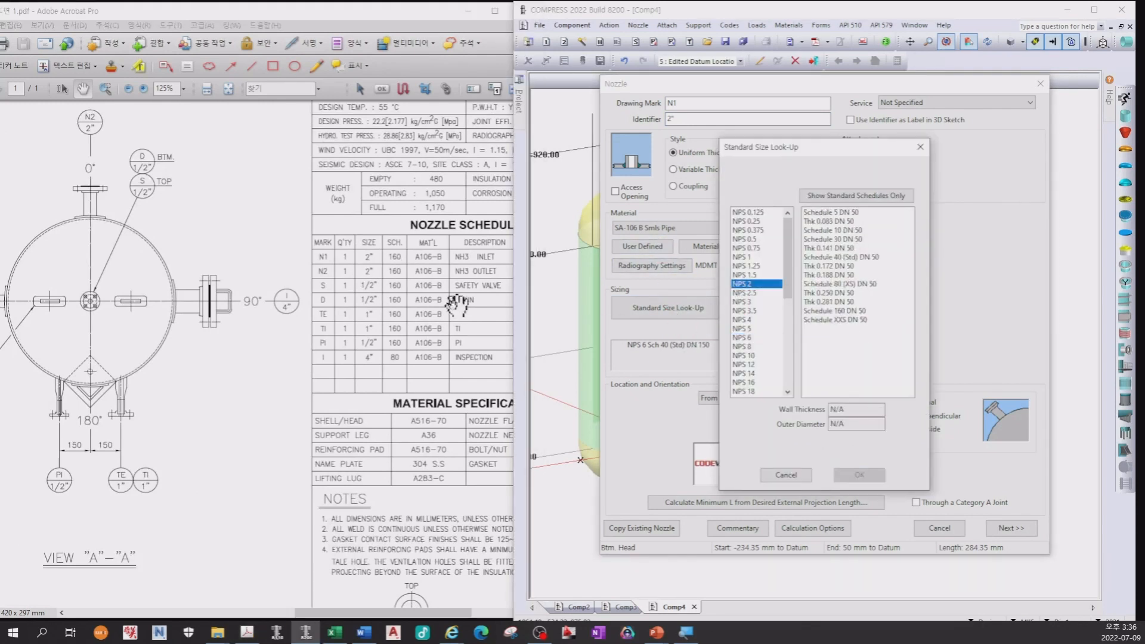
click(840, 230)
click(859, 475)
- Locate nozzle N1 on the shell at an offset of 500 mm from the datum line
click(175, 436)
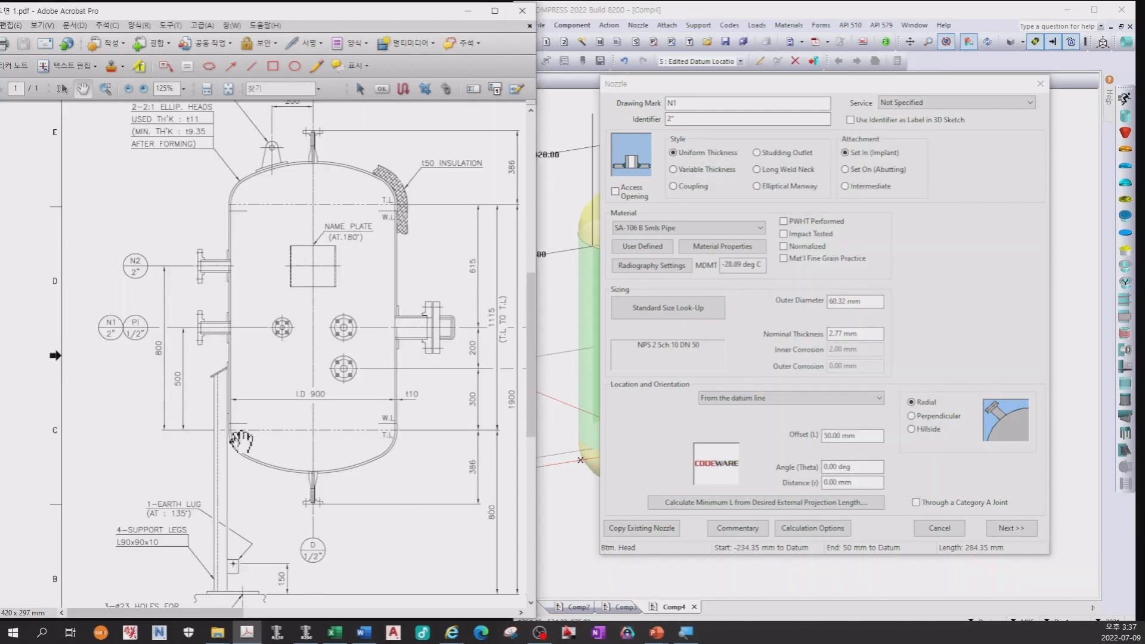
click(798, 402)
click(883, 436)
text(50)
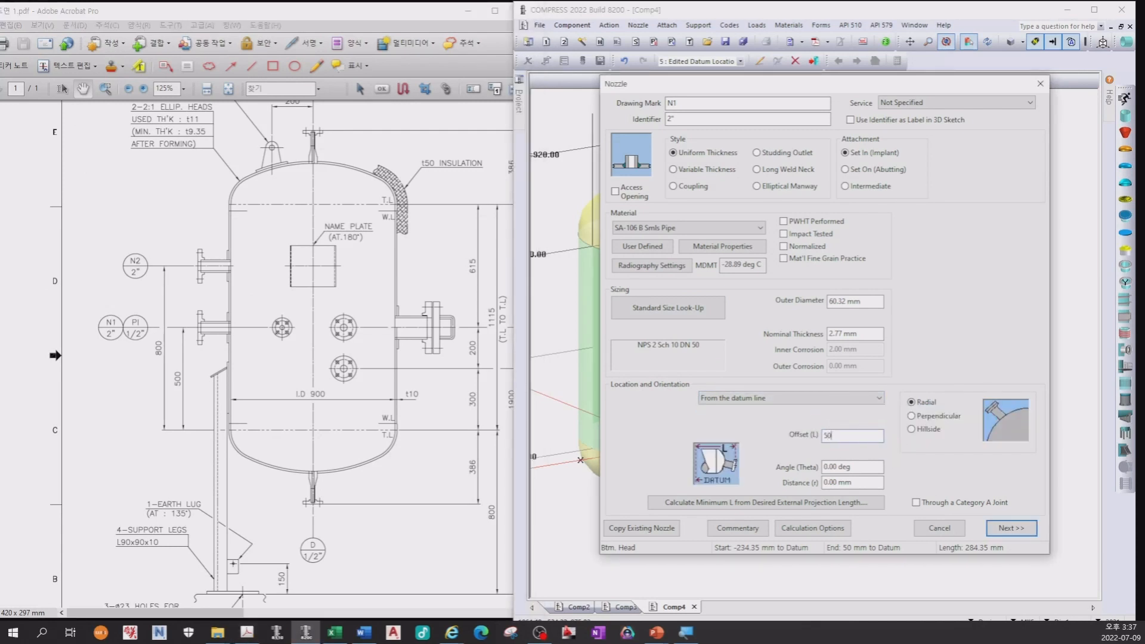
text(0)
key(Tab)
- Set nozzle N1's orientation angle to 270 degrees, as given in the drawing's plan view
drag(419, 428, 152, 435)
mouse_move(417, 409)
mouse_down()
mouse_move(356, 450)
mouse_move(349, 468)
mouse_up()
click(889, 462)
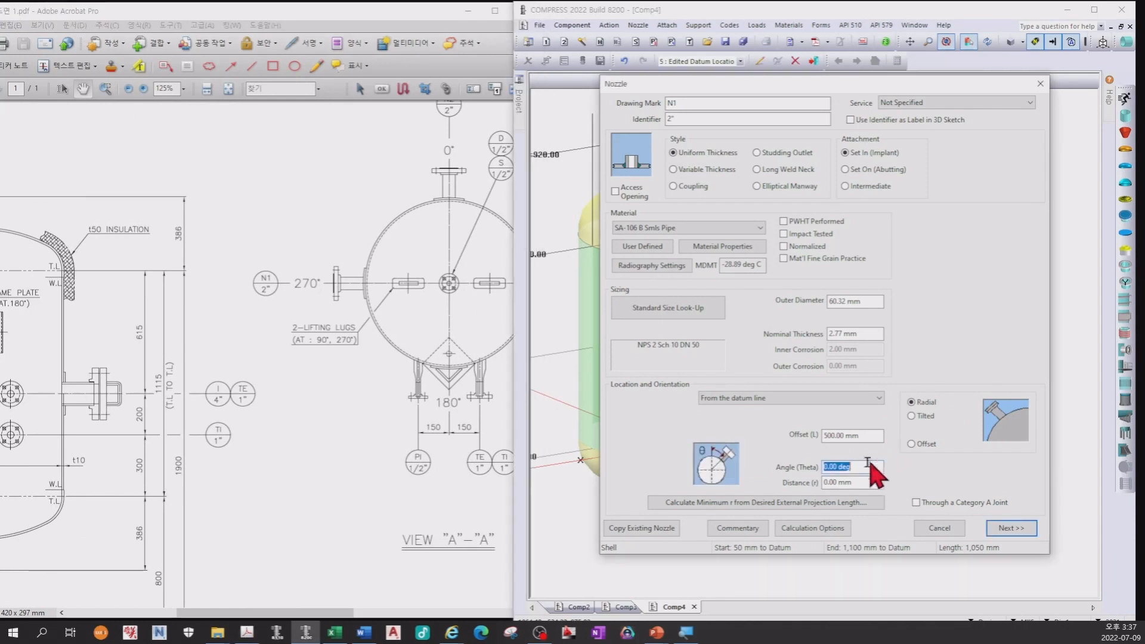
text(270)
key(Tab)
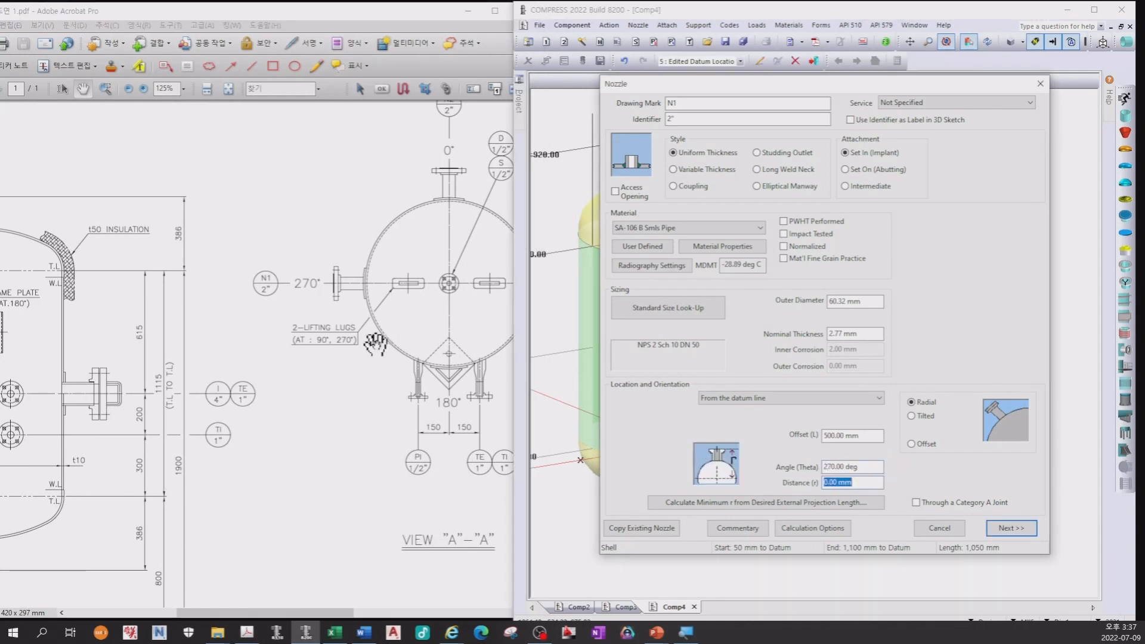
- Set nozzle N1's distance from the vessel centre to 650 mm, following the nozzle schedule's projection
drag(375, 343, 36, 438)
drag(351, 377, 196, 445)
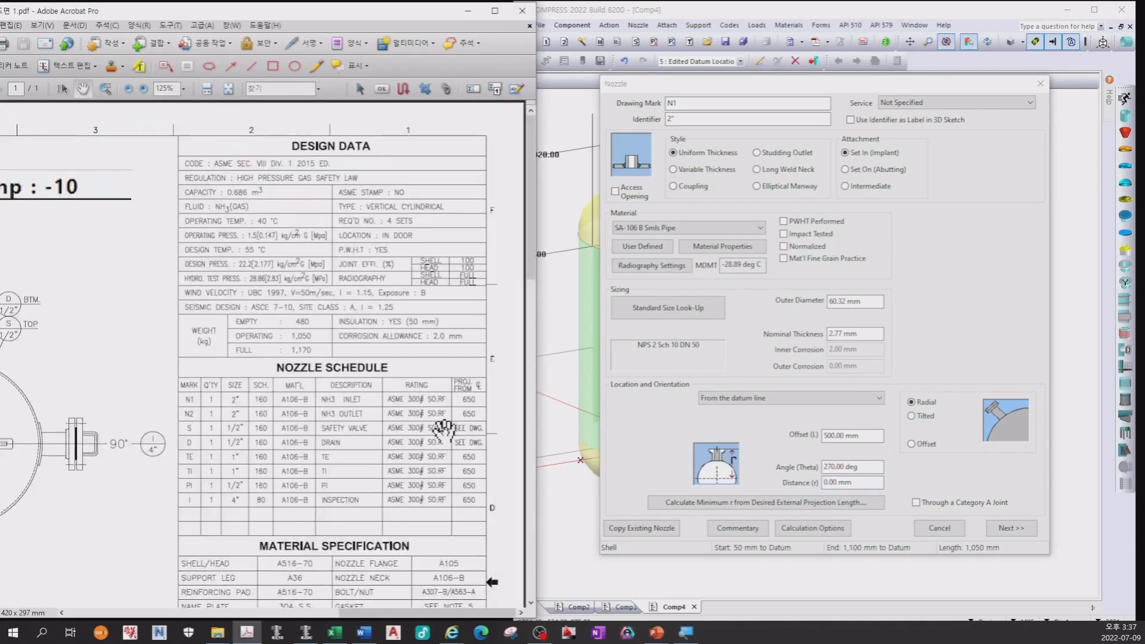
click(862, 477)
key(Tab)
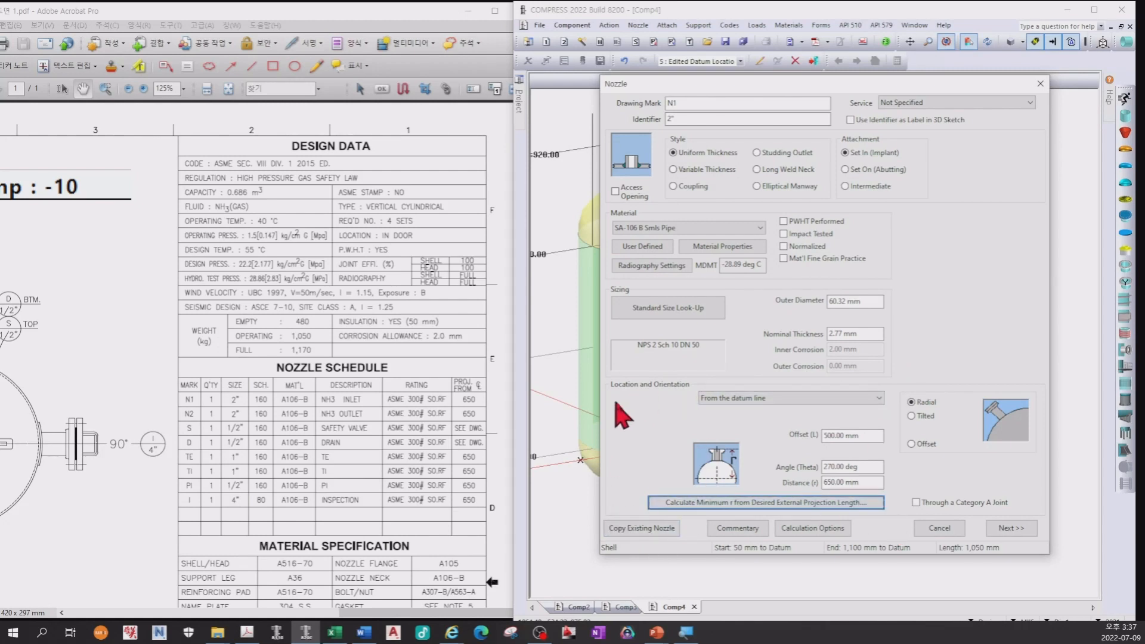
- Continue with nozzle N1's definition and accept the pipe change to NPS 2 (Thk = 0.250") DN 50
drag(39, 445, 296, 361)
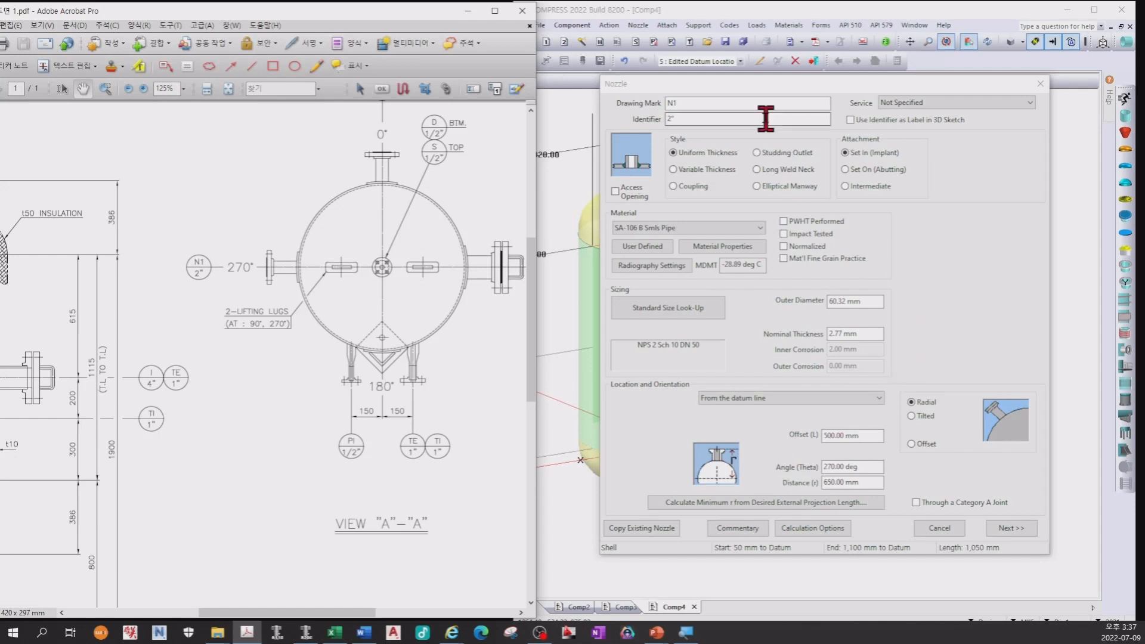
drag(763, 90, 720, 87)
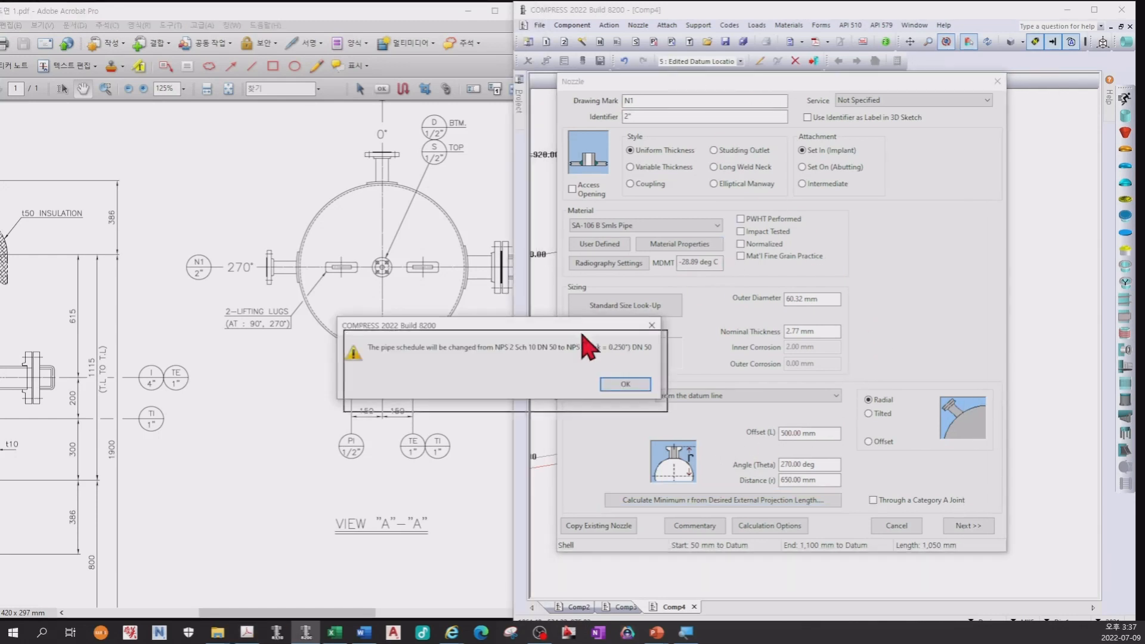
drag(580, 331, 594, 374)
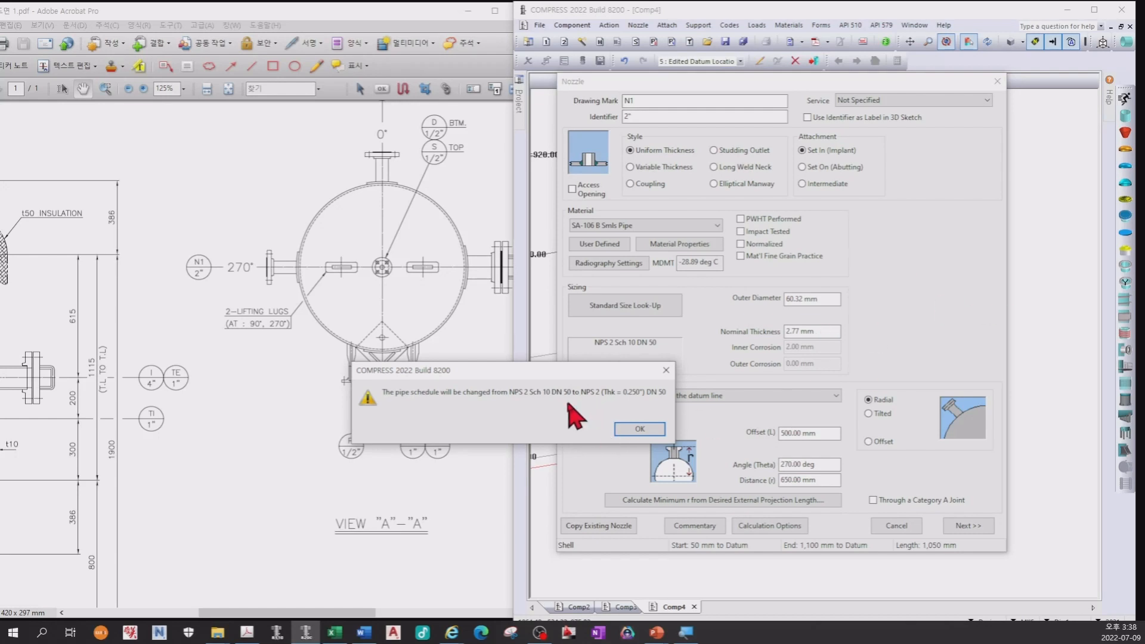
click(628, 428)
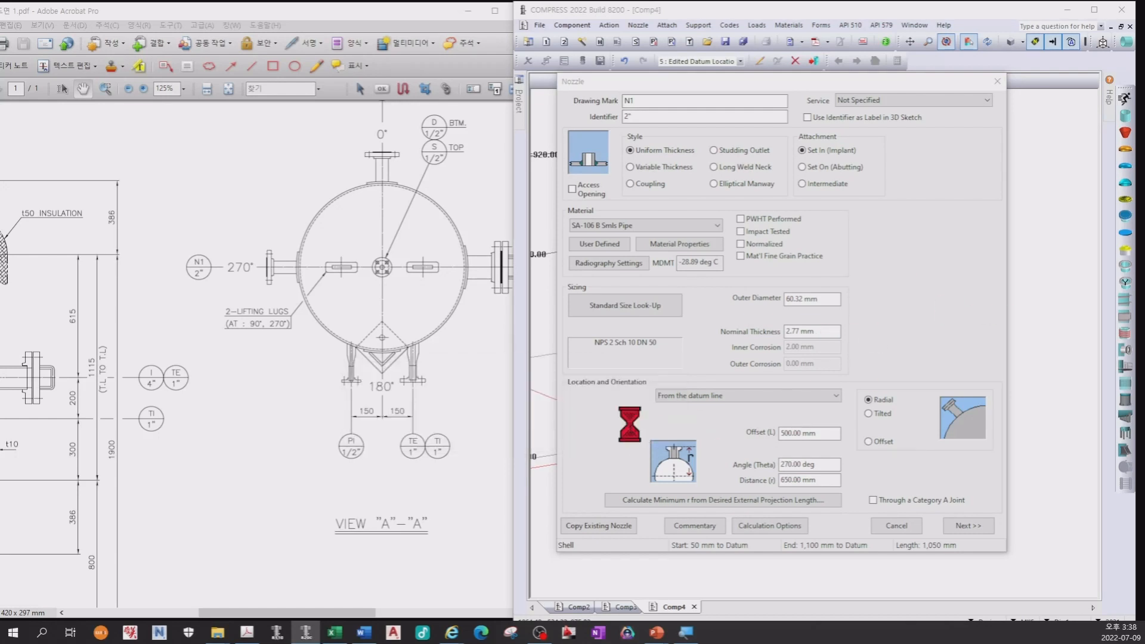
click(866, 528)
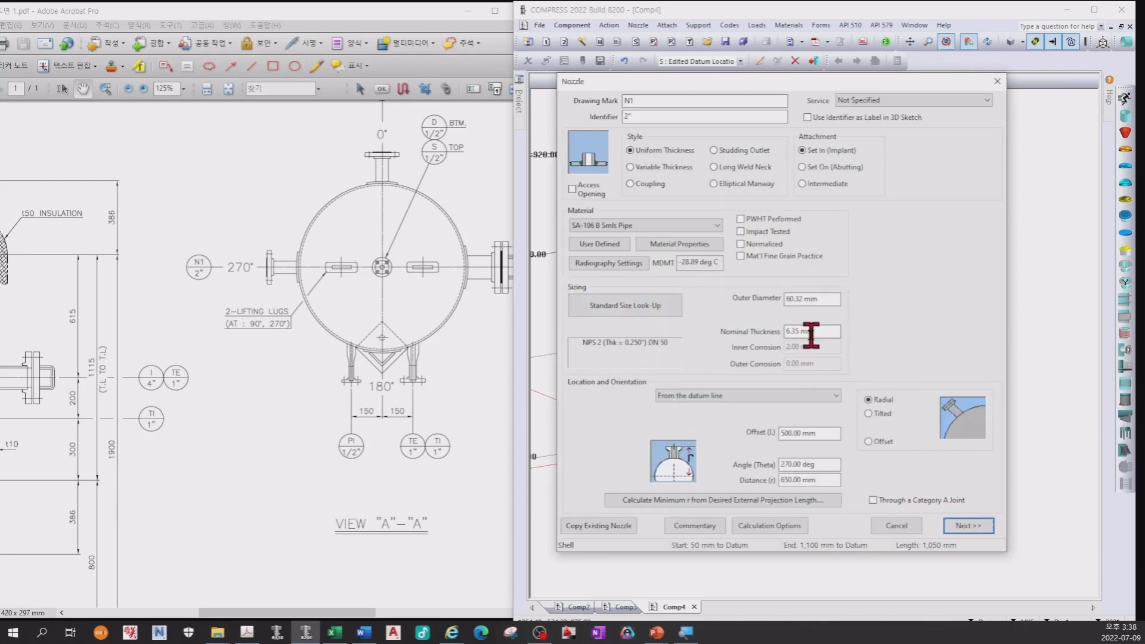
- Change nozzle N1's pipe size to NPS 2 Schedule 160 DN 50
click(602, 310)
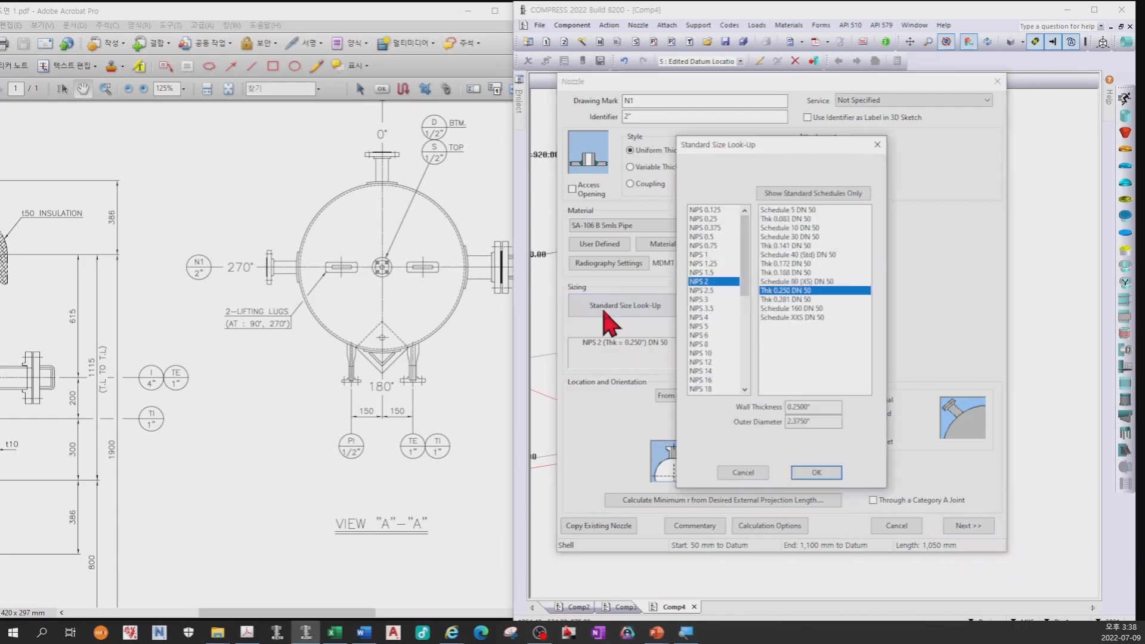
click(799, 309)
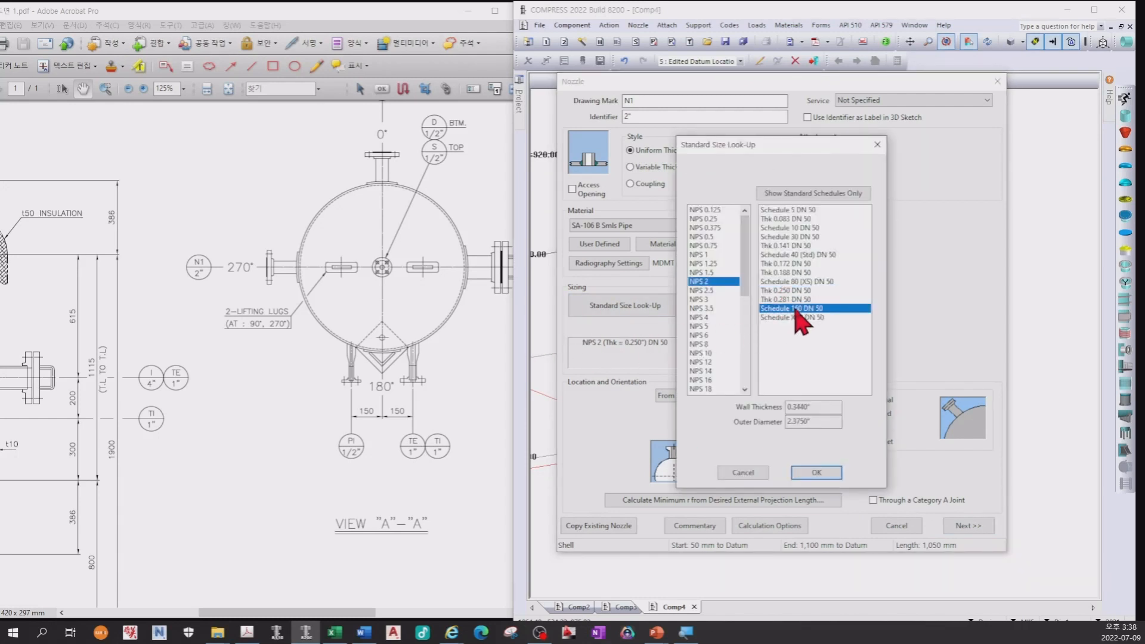
click(814, 474)
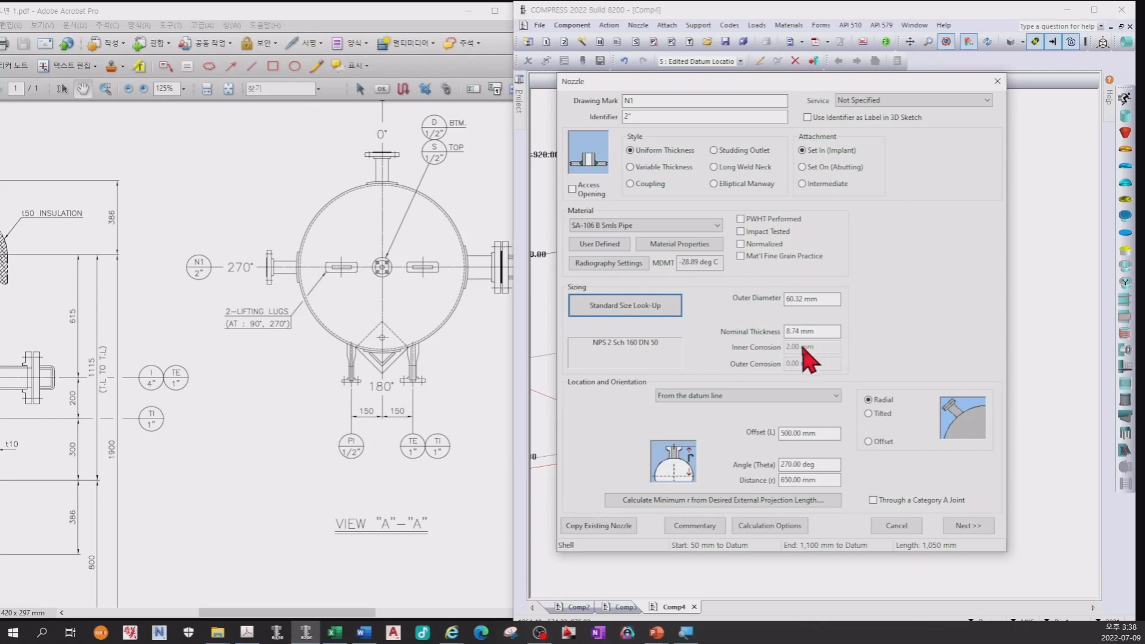
- Continue to nozzle N1's weld details, making the groove welds full penetration and drawing the lower groove weld bevel out
click(967, 527)
click(818, 295)
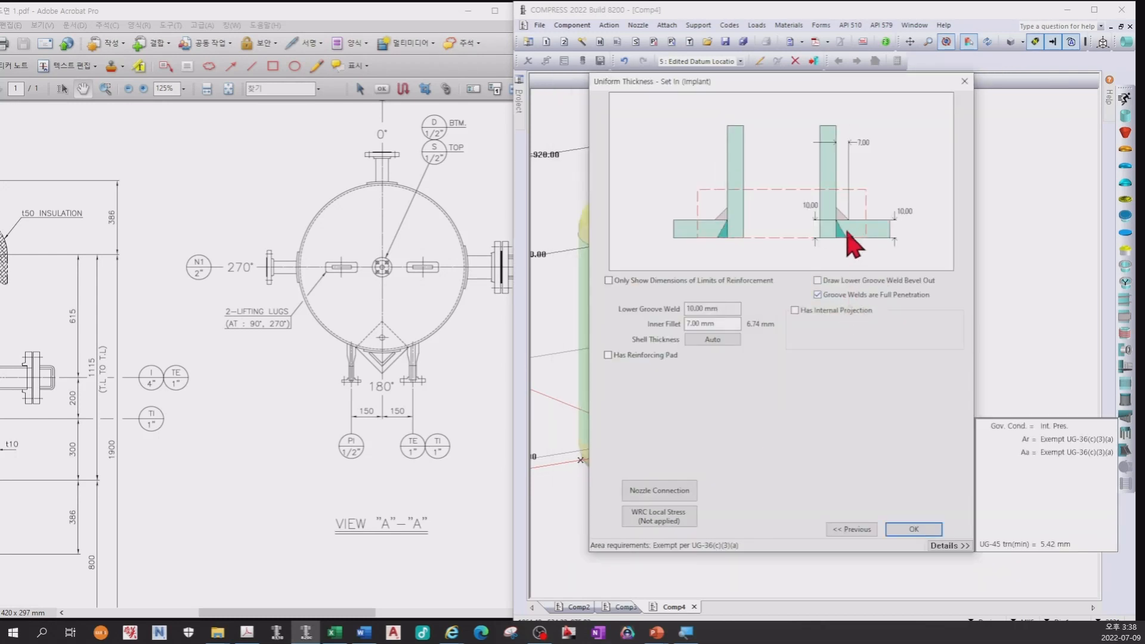
click(839, 281)
- Add a reinforcing pad to nozzle N1 in SA-516 70 material
click(608, 355)
click(725, 368)
click(726, 379)
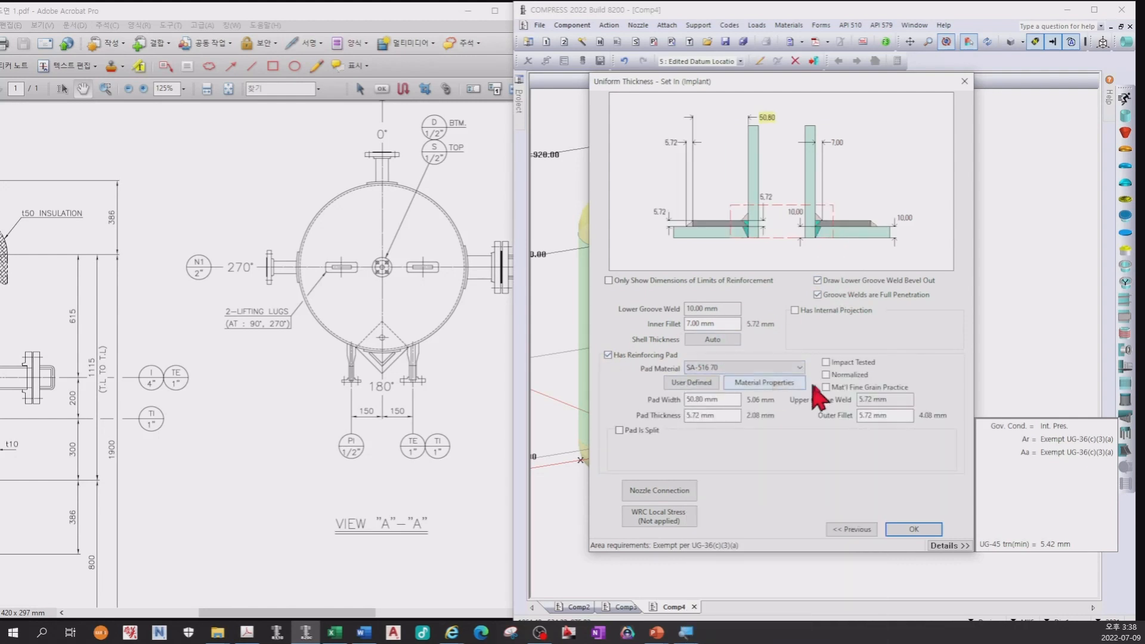
- Size N1's fine-grain-practice reinforcing pad at 10 mm thick and 44.84 mm wide, with an 8 mm outer fillet weld
click(736, 415)
text(10)
key(Tab)
key(Tab)
text(8)
key(Tab)
click(728, 402)
text(44.84)
key(Tab)
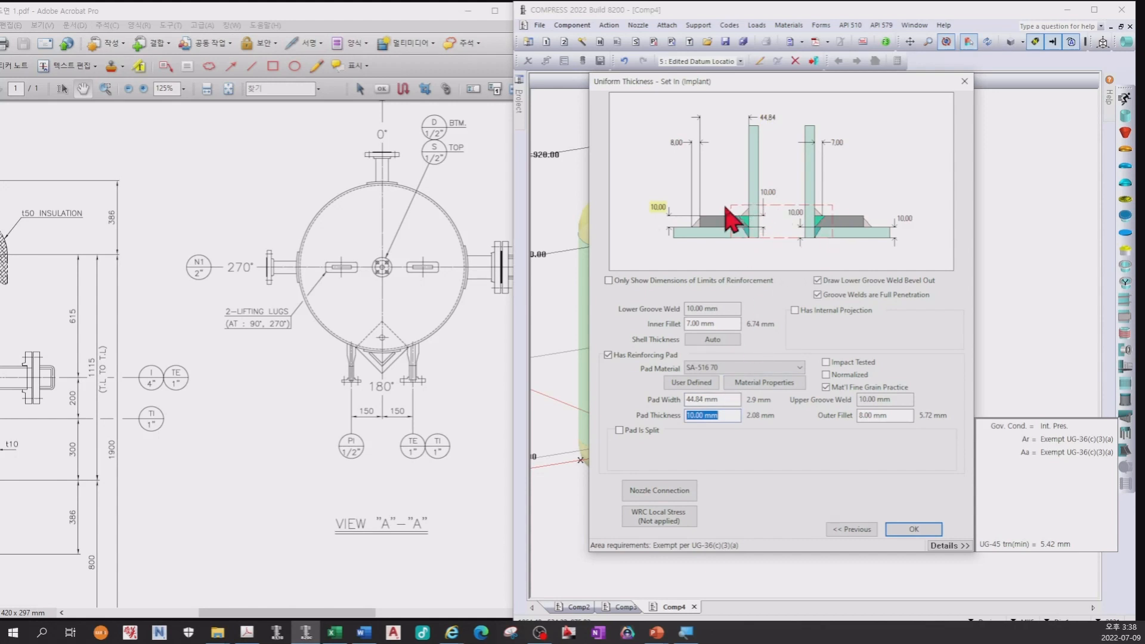
- Examine the limits of reinforcement dimensions in nozzle N1's weld sketch, restoring the full dimension display
click(665, 279)
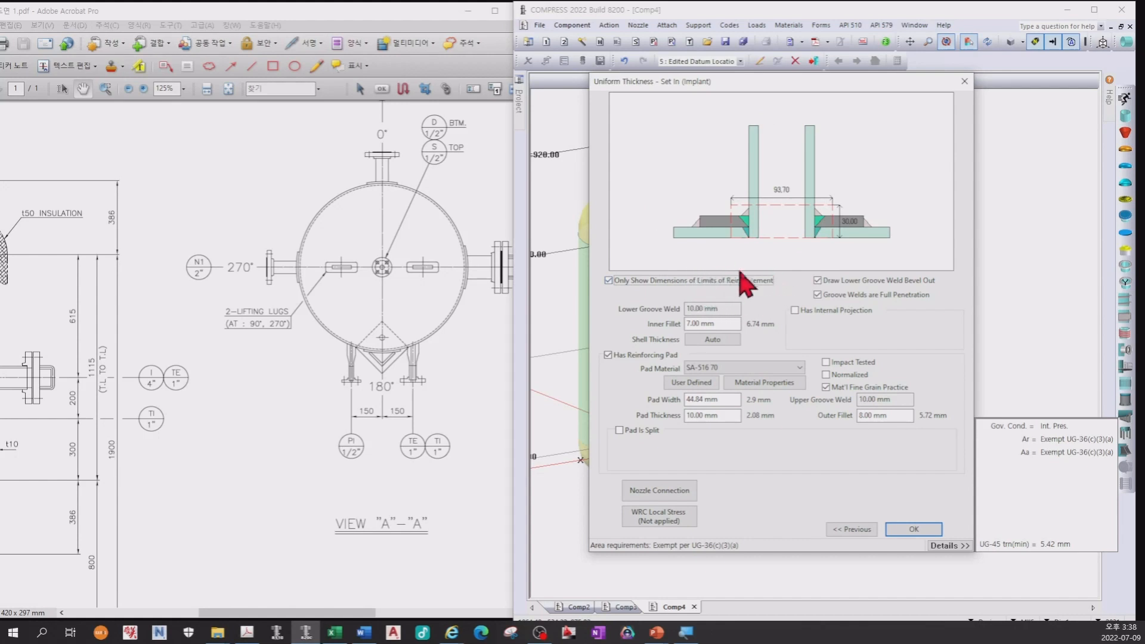
click(651, 281)
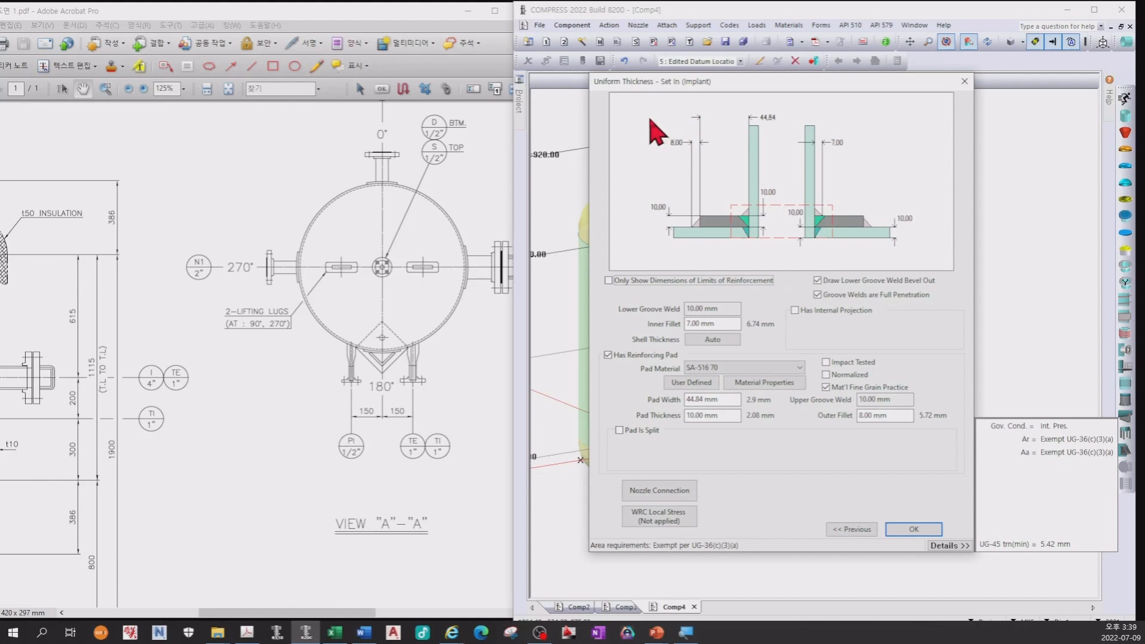
click(608, 280)
click(635, 282)
- Add an ASME B16.5 slip-on flange, NPS 2 Class 150, as nozzle N1's end connection
click(666, 495)
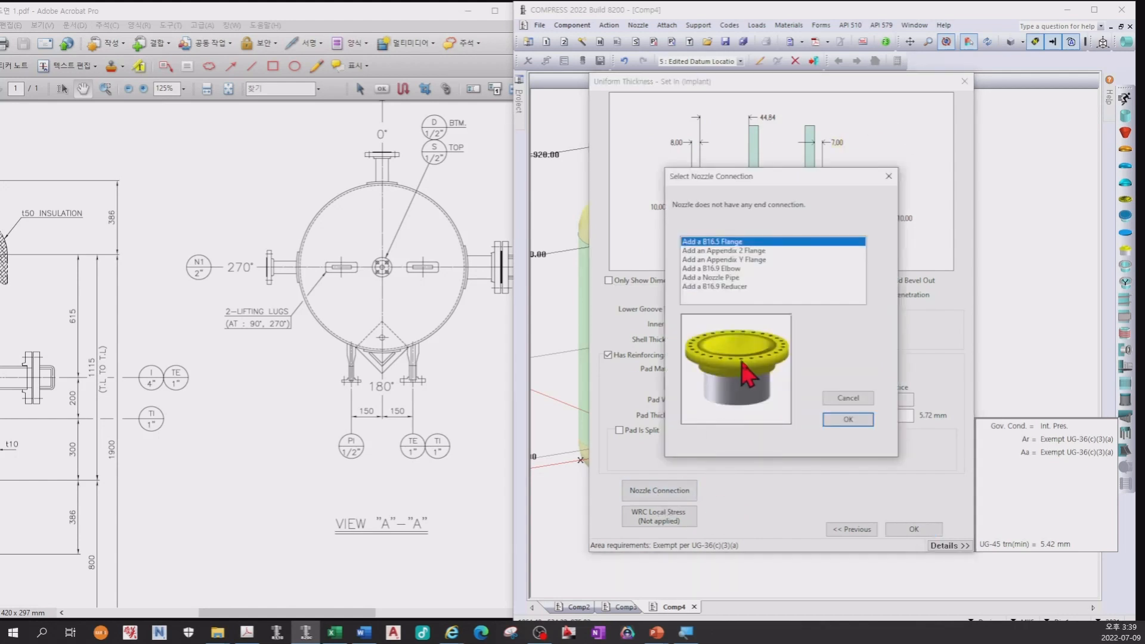
click(847, 419)
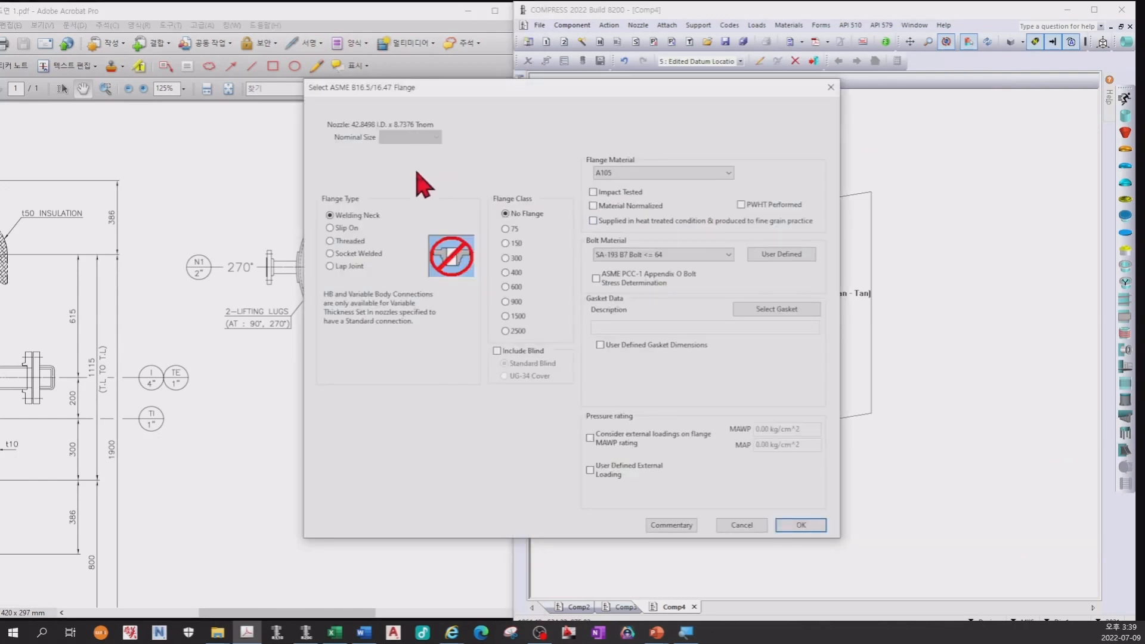
click(338, 230)
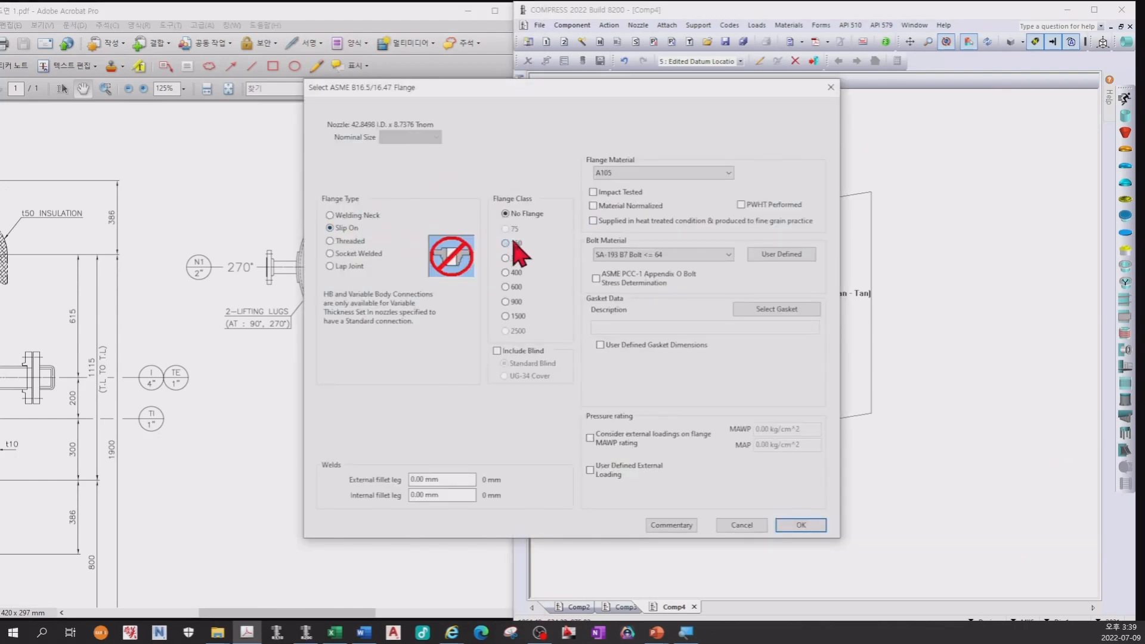
click(510, 243)
click(420, 139)
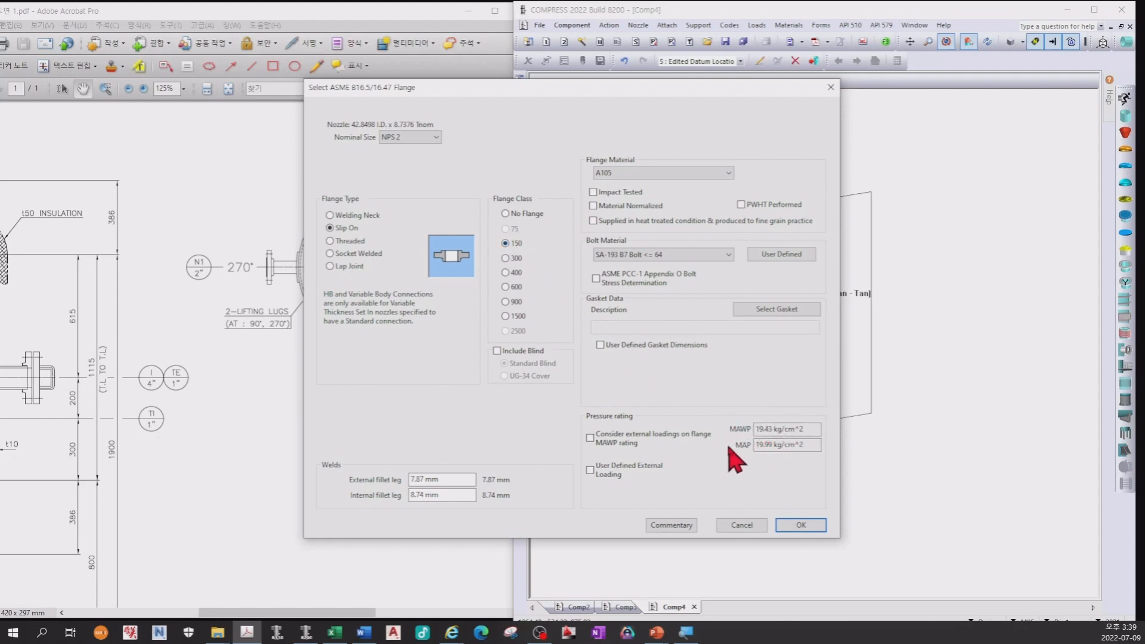
- Decline the Class 150 rating, change N1's flange to Class 300 and complete the nozzle
click(800, 526)
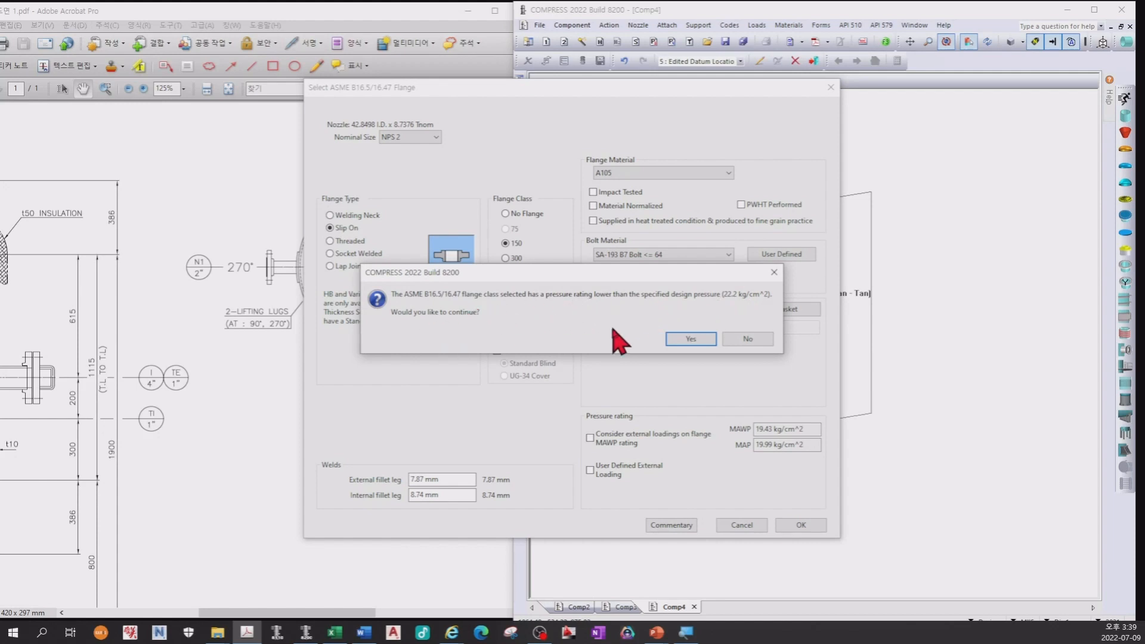
click(742, 339)
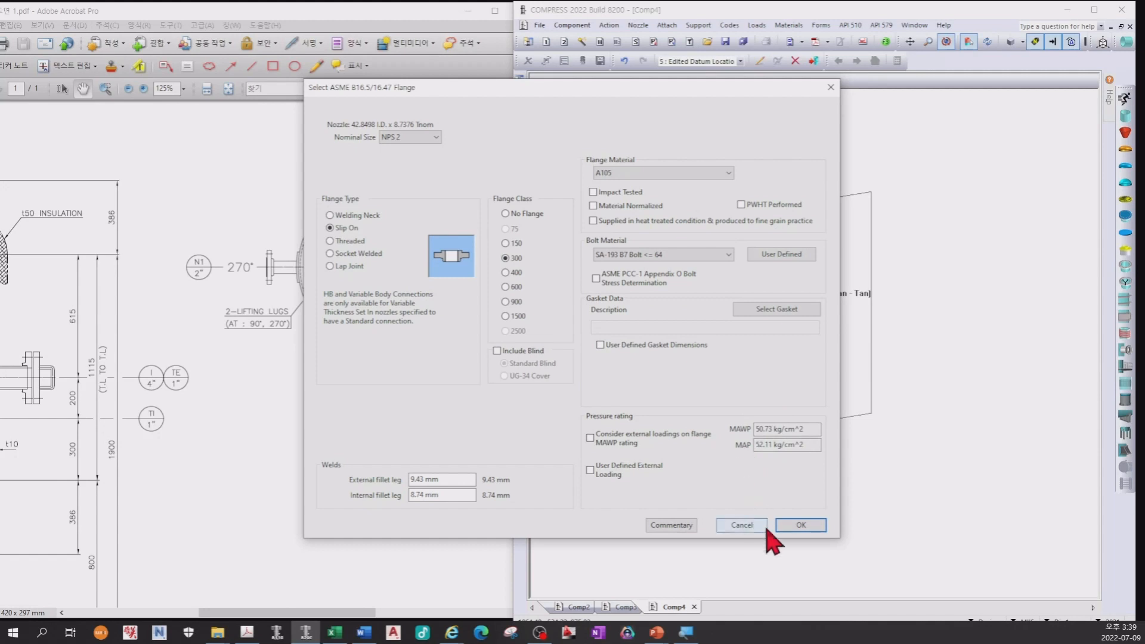
click(801, 525)
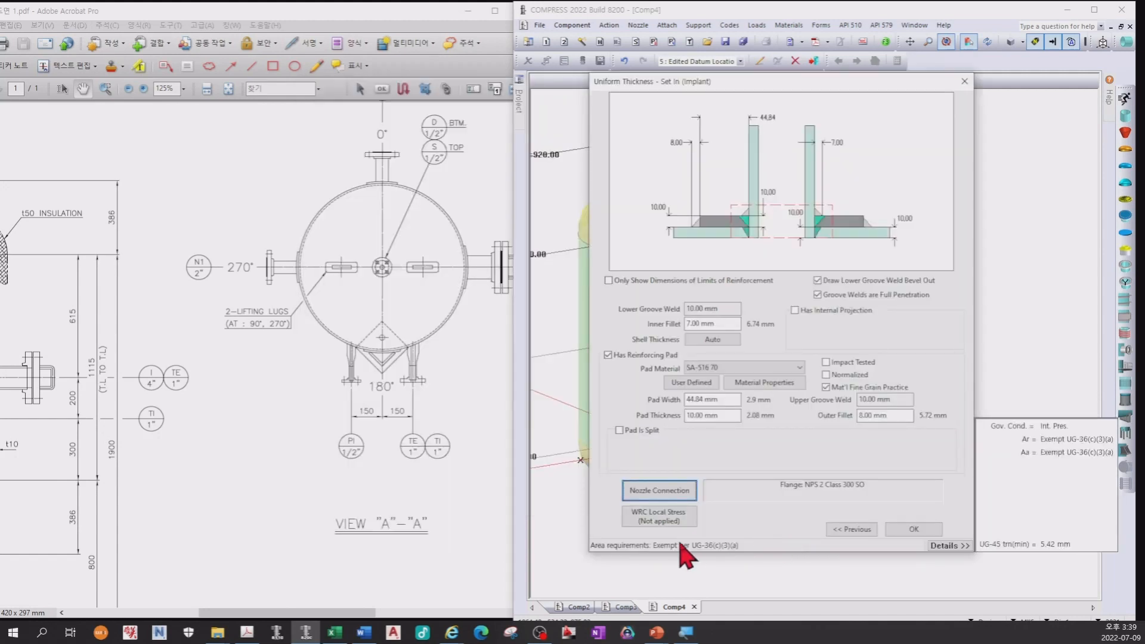
click(906, 530)
- Open the vessel report and examine the inner fillet weld deficiency listed for nozzle N1
drag(797, 449, 889, 421)
click(790, 41)
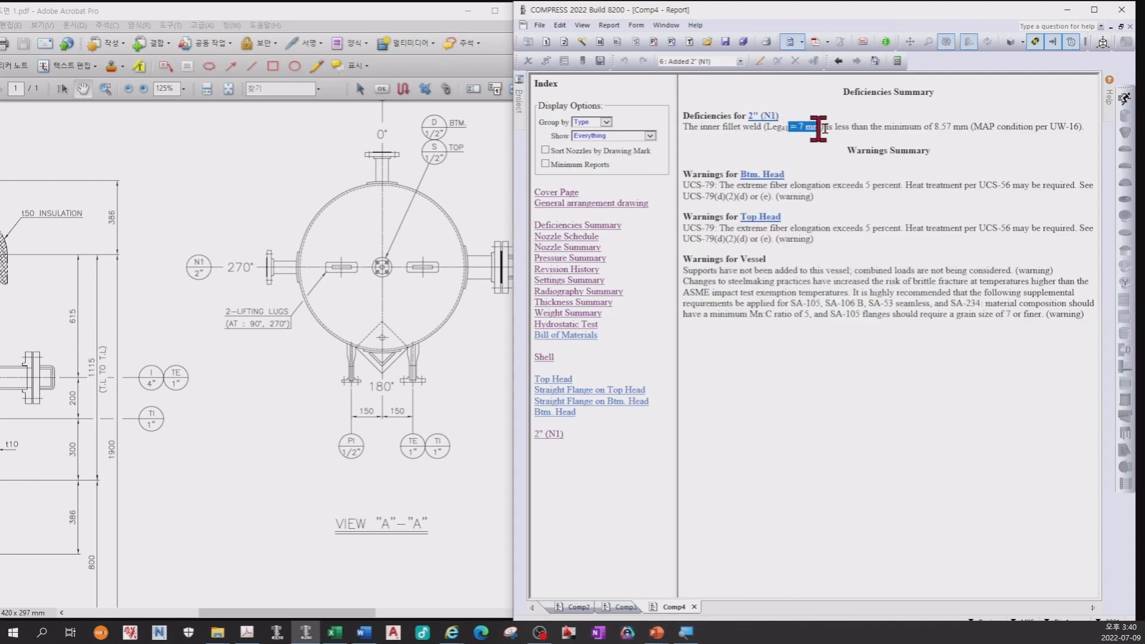
drag(953, 127, 1035, 127)
click(888, 128)
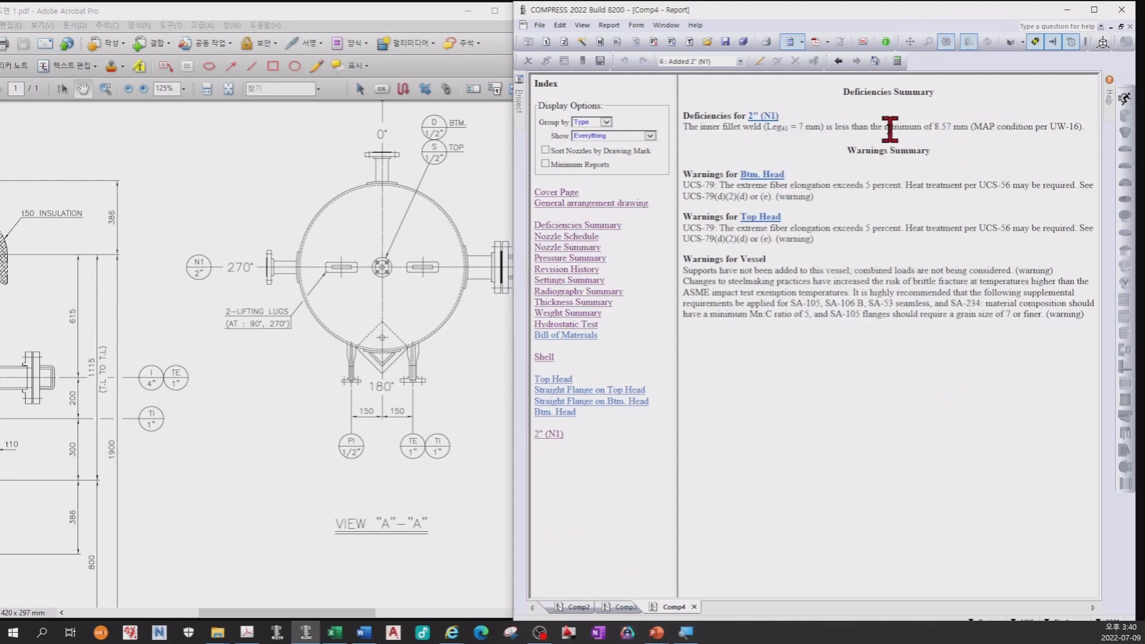
drag(718, 126, 743, 127)
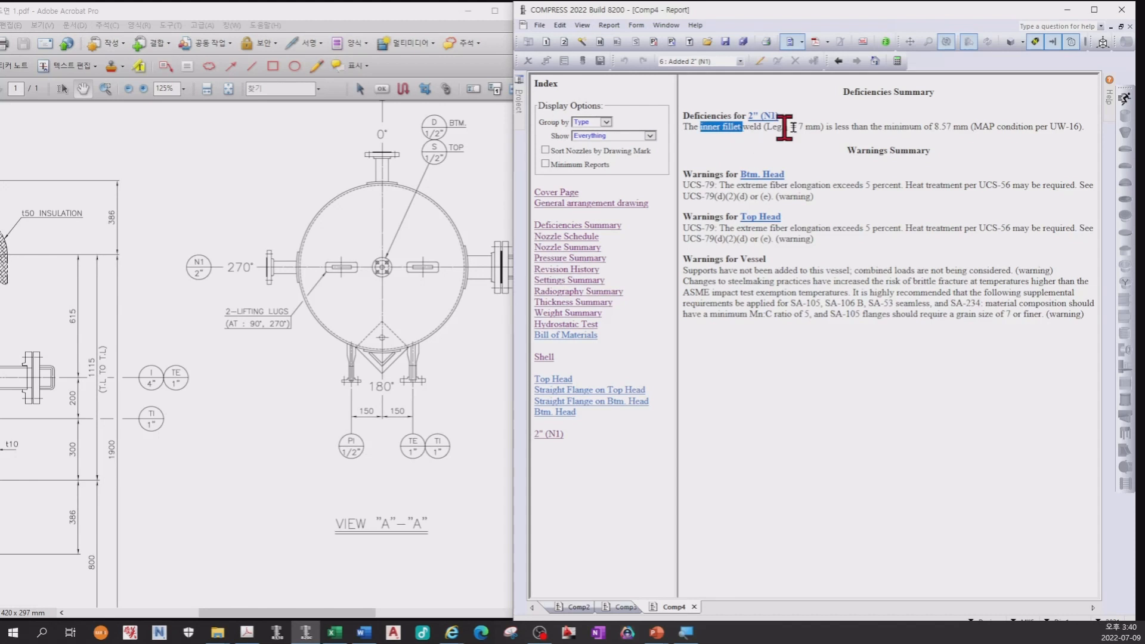
drag(933, 126, 970, 127)
click(896, 298)
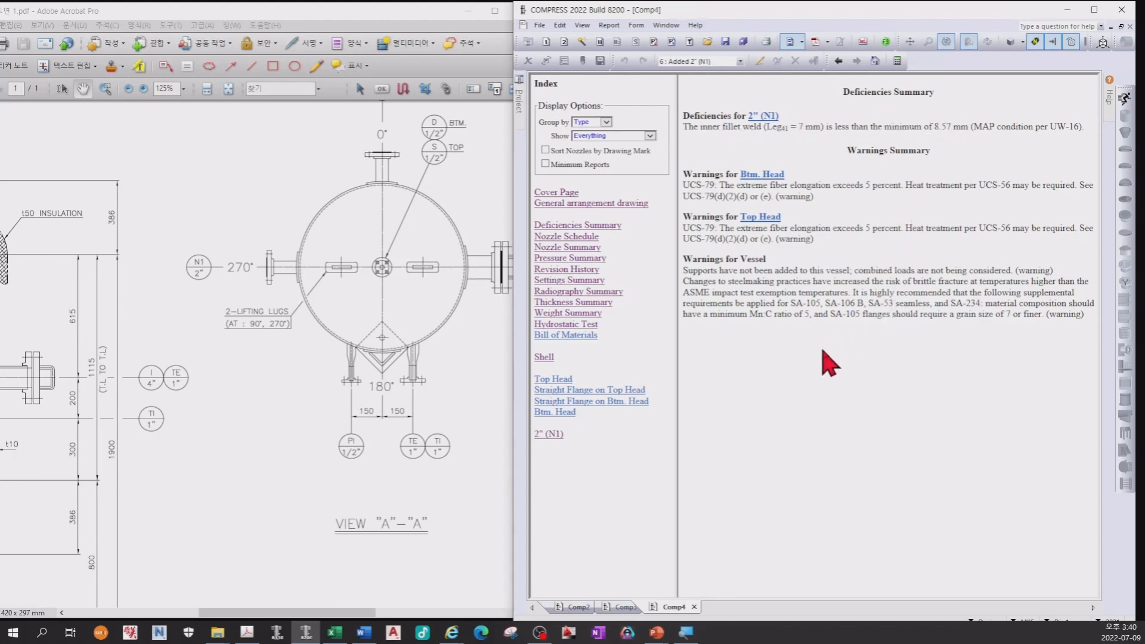
- Reopen nozzle N1 from the model and set its inner fillet weld to 9 mm
key(Escape)
double_click(794, 347)
click(1012, 529)
double_click(769, 326)
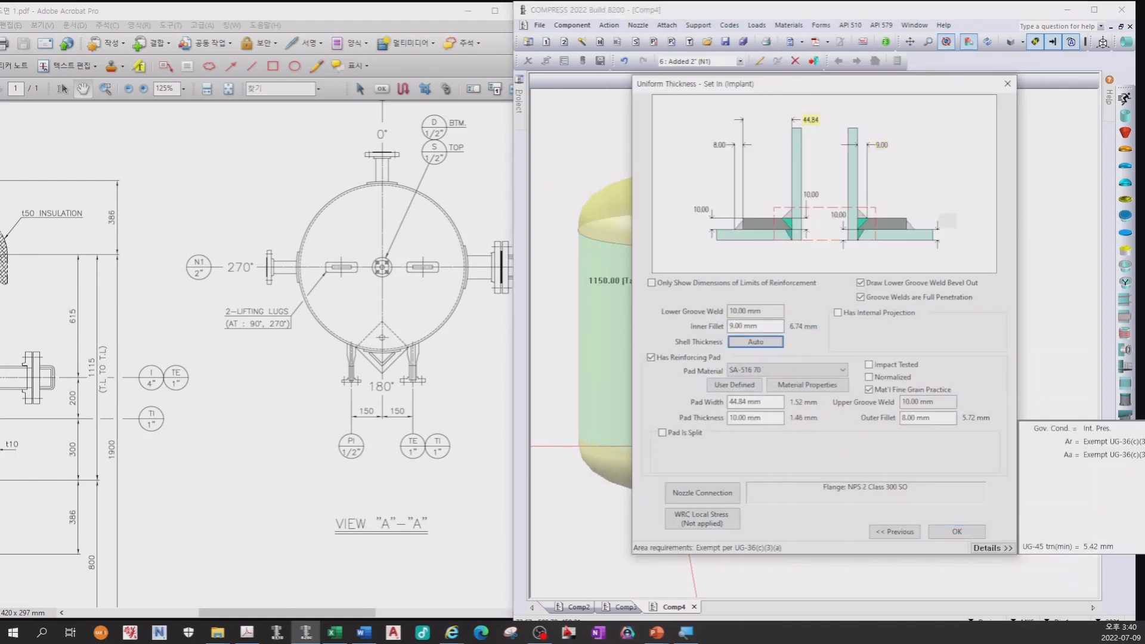
click(967, 532)
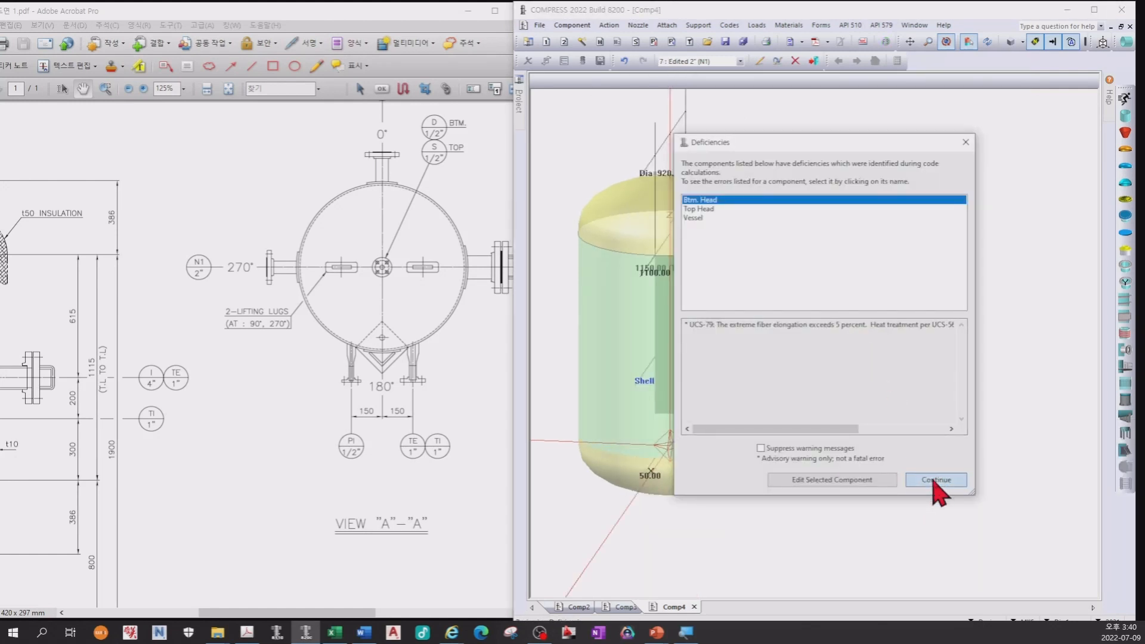
- Check the report's Deficiencies Summary for the recalculated vessel and return to the model
click(935, 480)
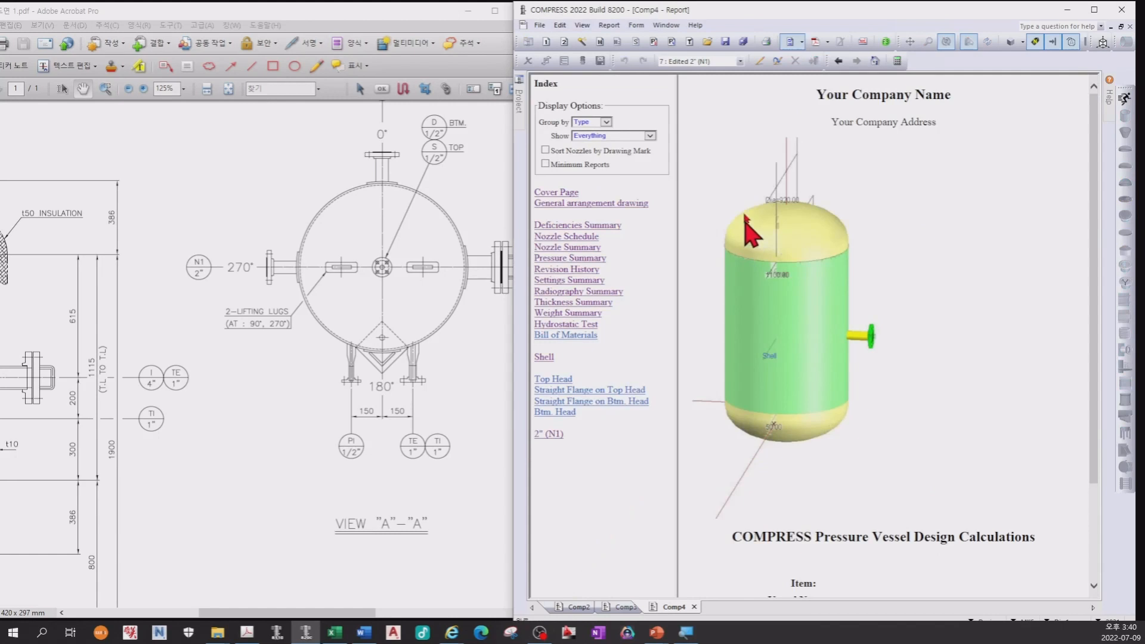
click(583, 226)
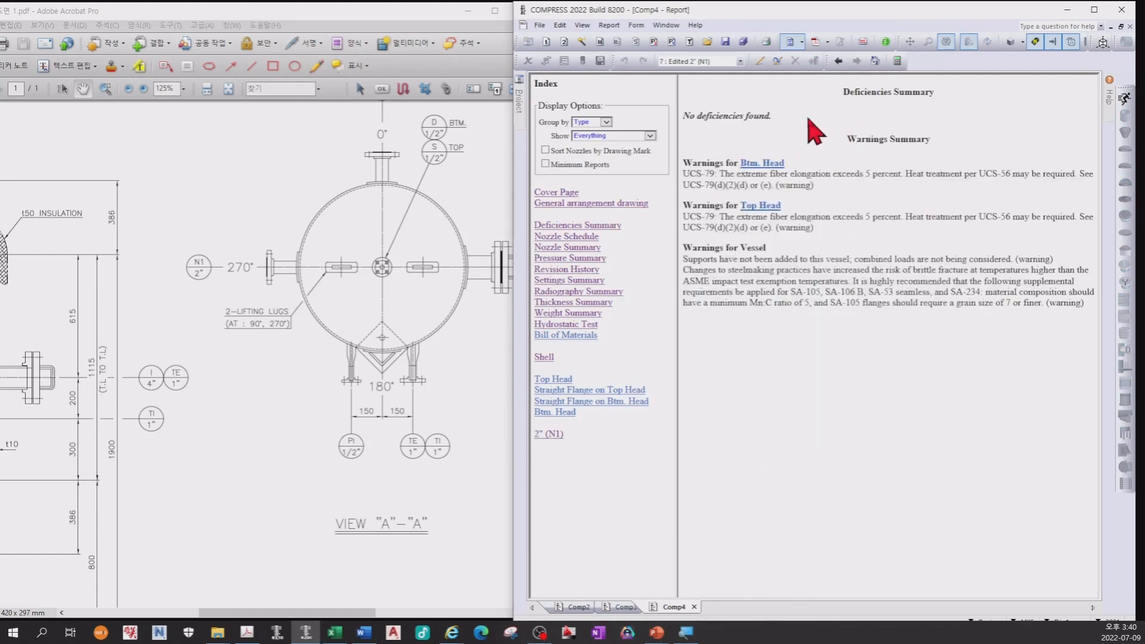
click(790, 43)
- Review nozzle N1's general data, reinforcing pad details and flange connection
drag(824, 232, 727, 382)
double_click(748, 388)
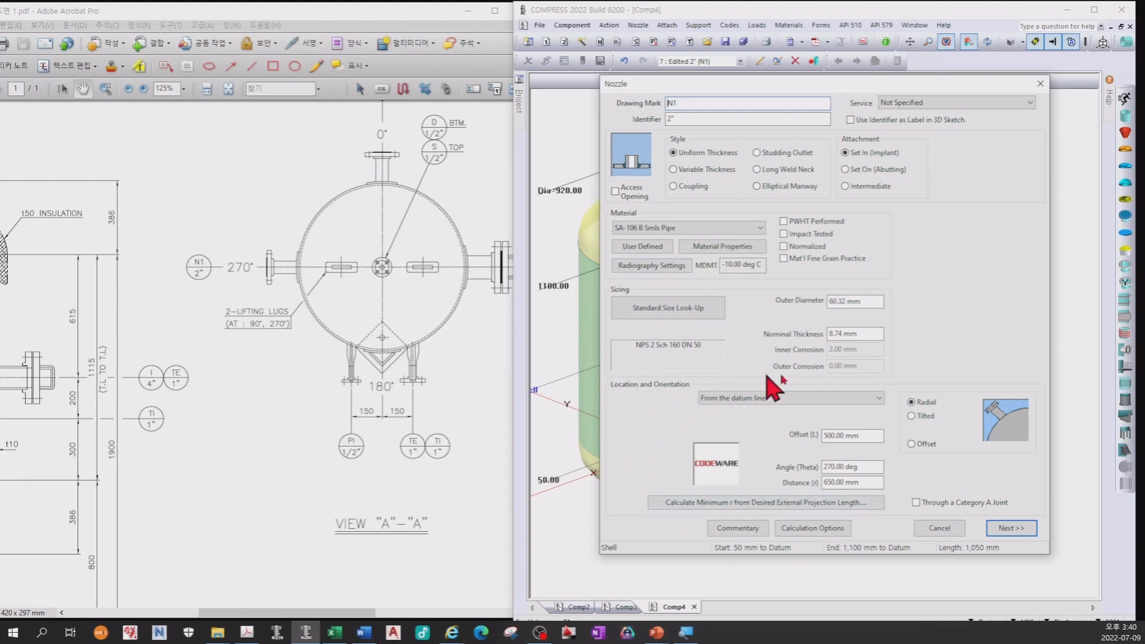
click(1007, 528)
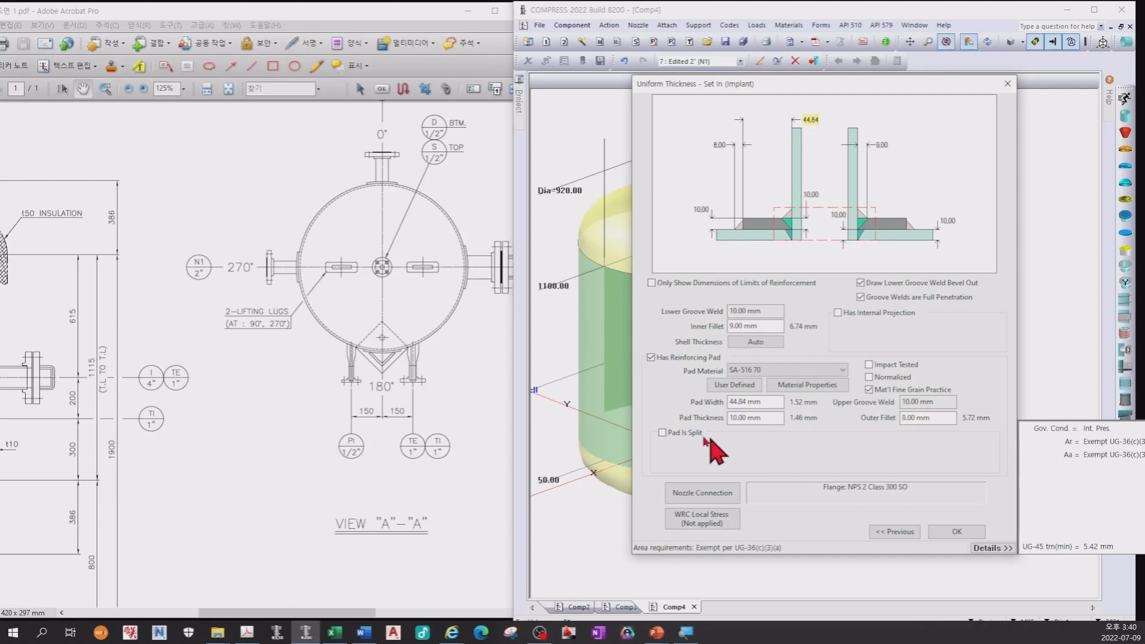
click(729, 488)
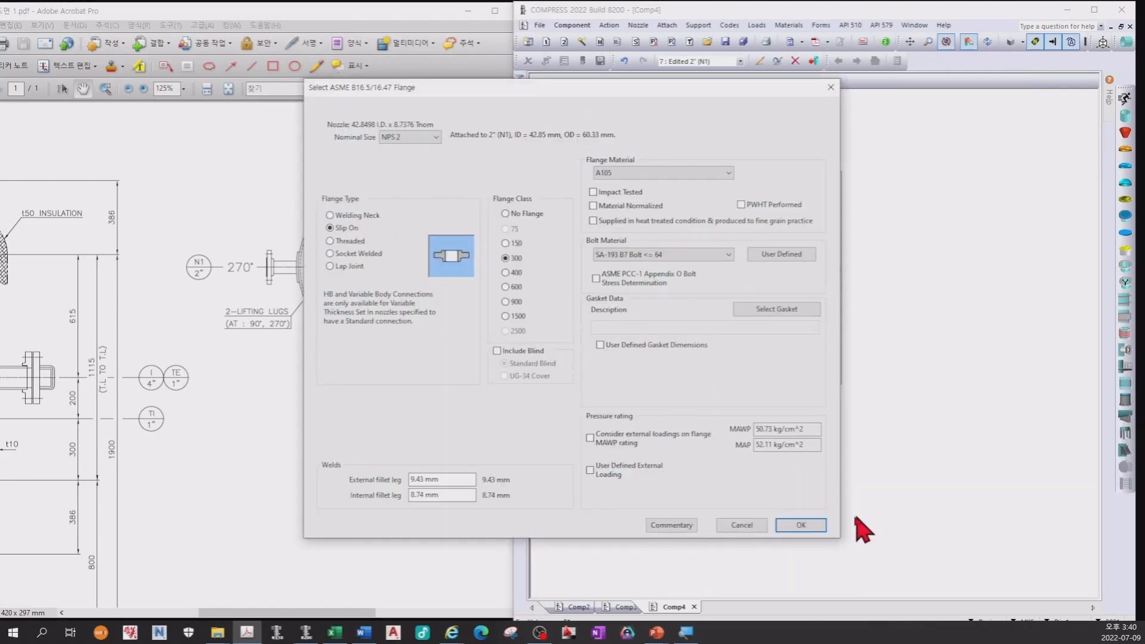
click(801, 528)
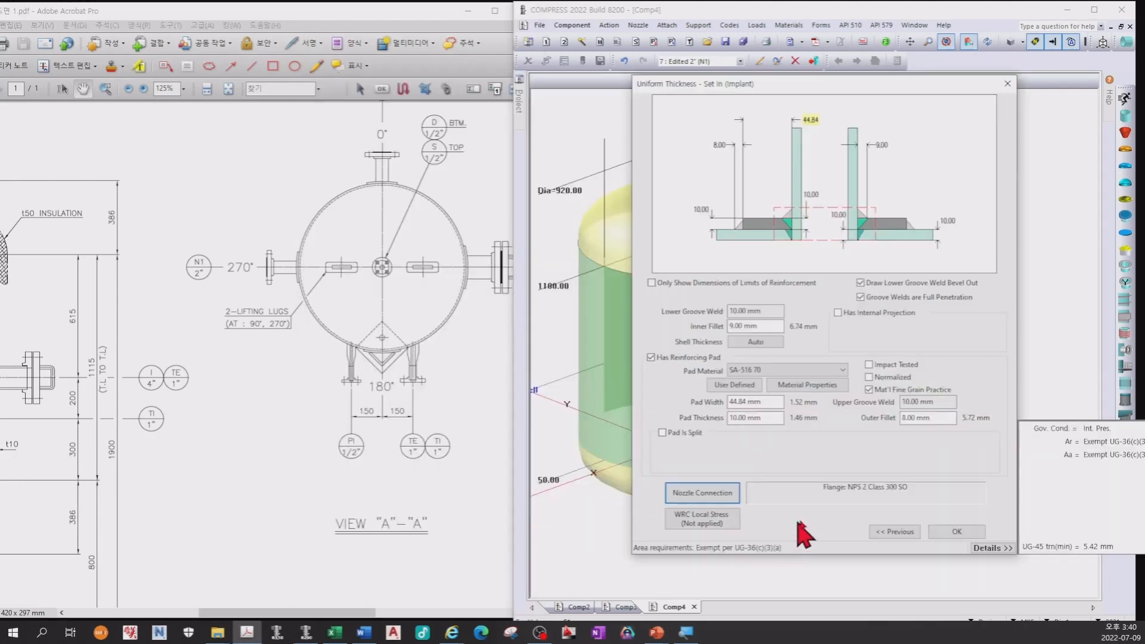
click(943, 531)
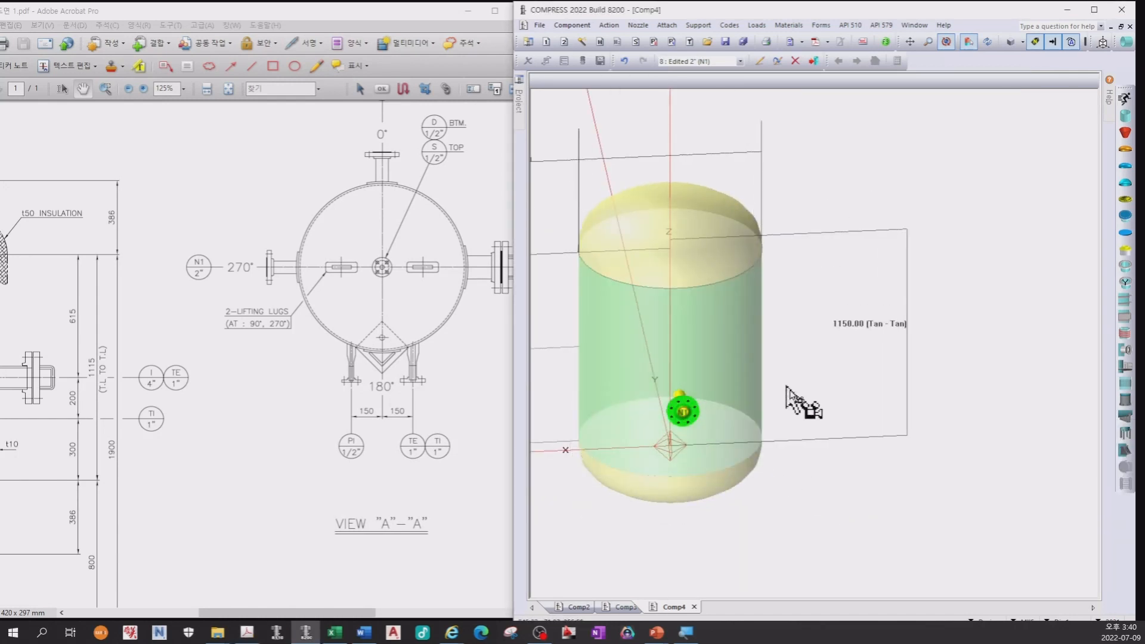
- Find nozzle N2 in the drawing's plan view and create it in the model as a copy of nozzle N1
scroll(787, 387, down, 3)
mouse_move(774, 404)
mouse_down()
mouse_move(777, 440)
mouse_move(680, 446)
mouse_up()
mouse_move(250, 301)
mouse_down()
mouse_move(302, 389)
mouse_move(271, 386)
mouse_move(247, 342)
mouse_move(276, 349)
mouse_up()
drag(386, 265, 298, 309)
click(682, 357)
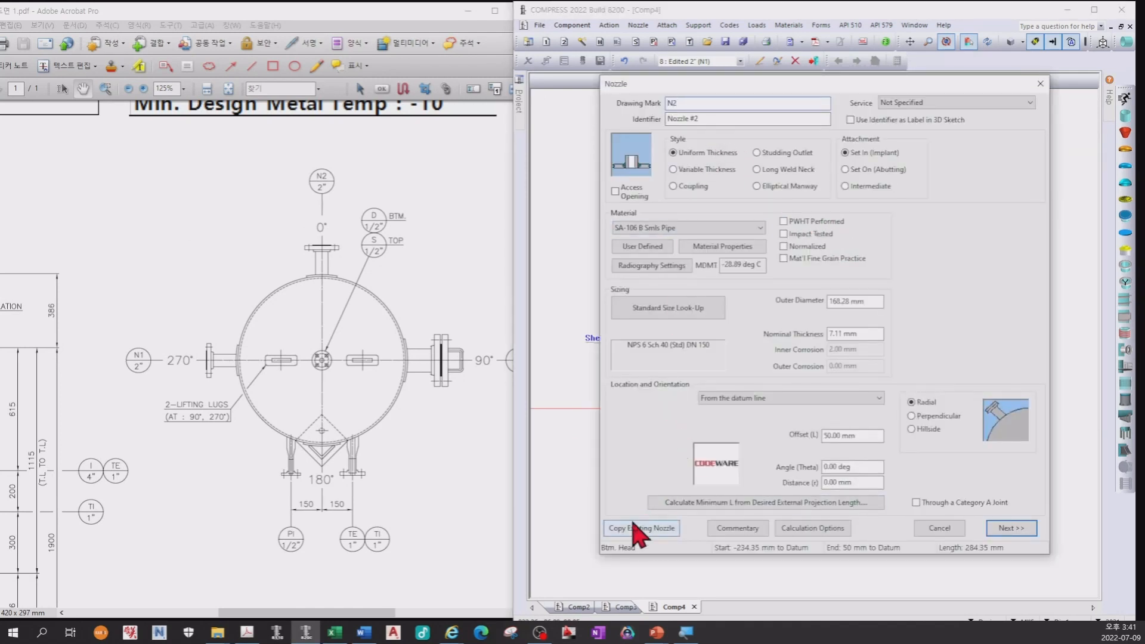
click(630, 528)
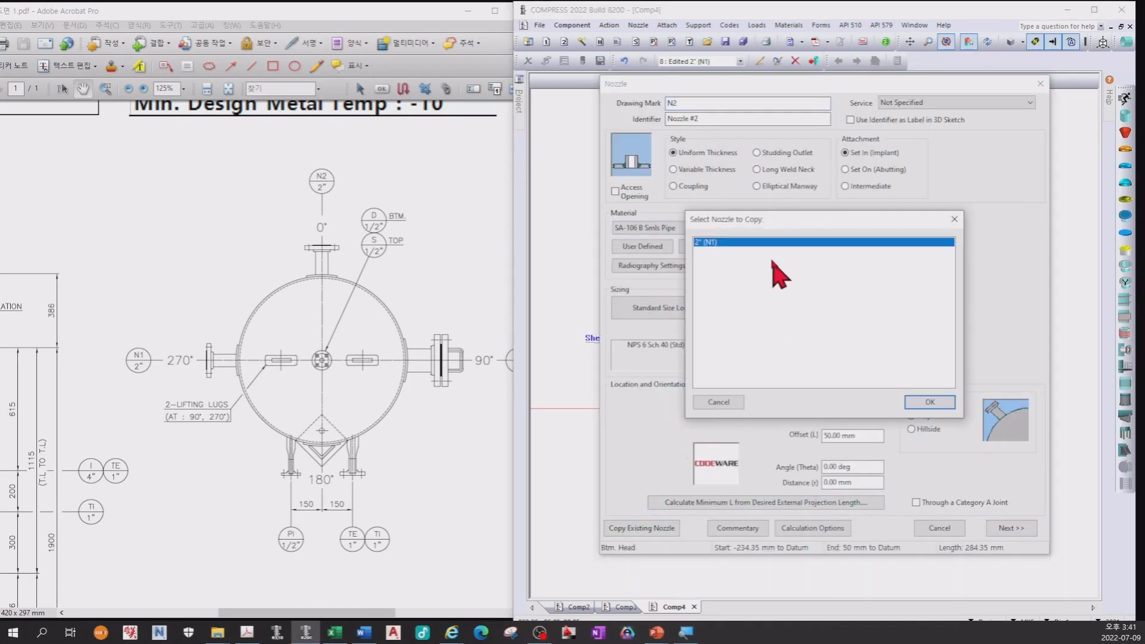
click(910, 402)
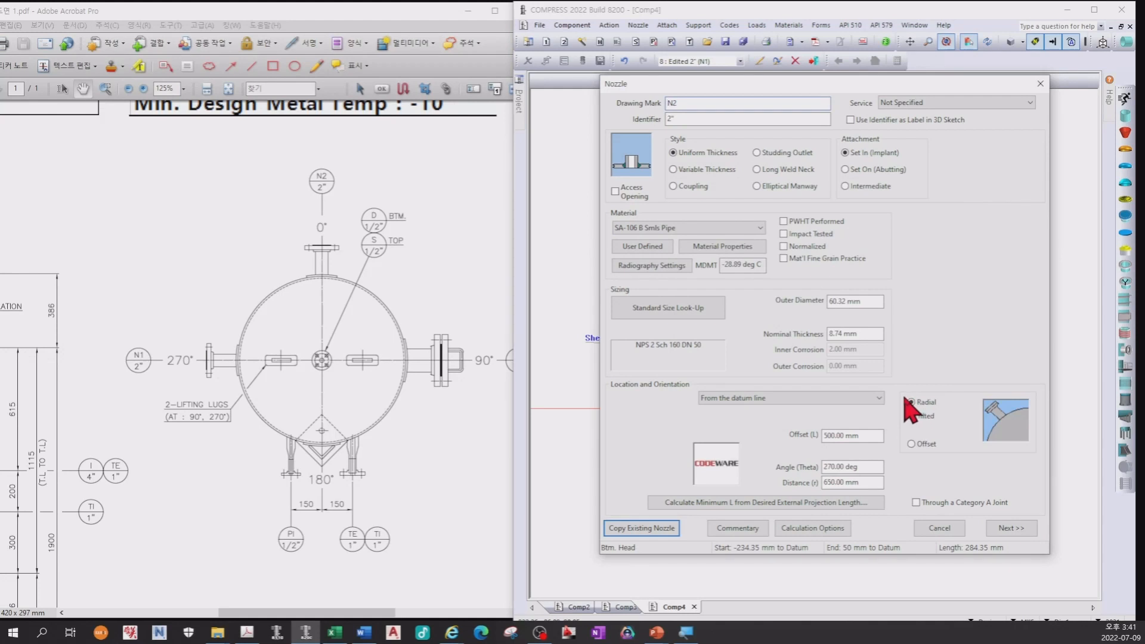
- Try Schedule 10 for nozzle N2's NPS 2 pipe and switch it back to Schedule 160
double_click(713, 119)
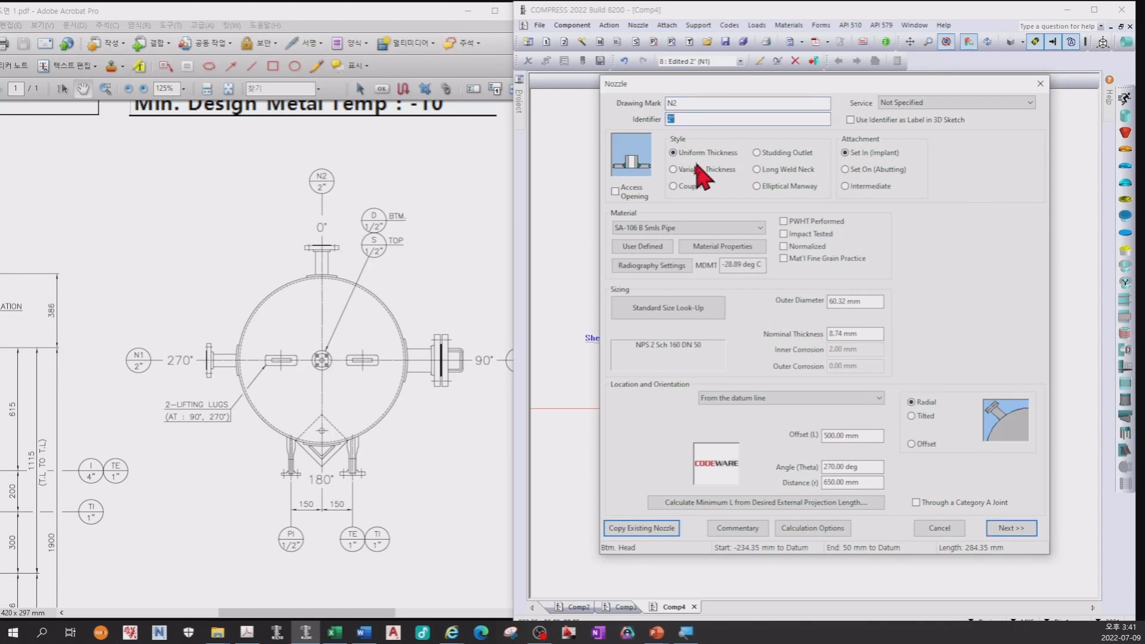
click(649, 308)
click(860, 475)
click(712, 316)
click(851, 230)
click(859, 476)
click(702, 316)
click(844, 311)
double_click(842, 313)
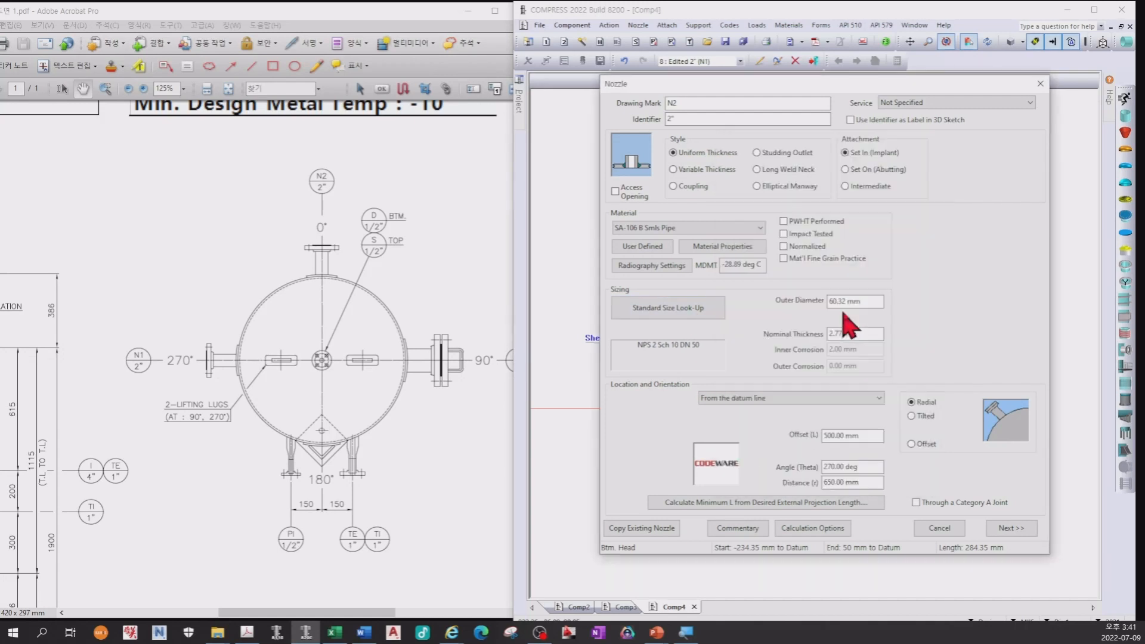
- Locate nozzle N2 at an 800 mm offset from the datum line and a 0 degree angle, and complete its definition
click(802, 399)
click(811, 397)
click(861, 431)
text(800)
key(Tab)
key(Tab)
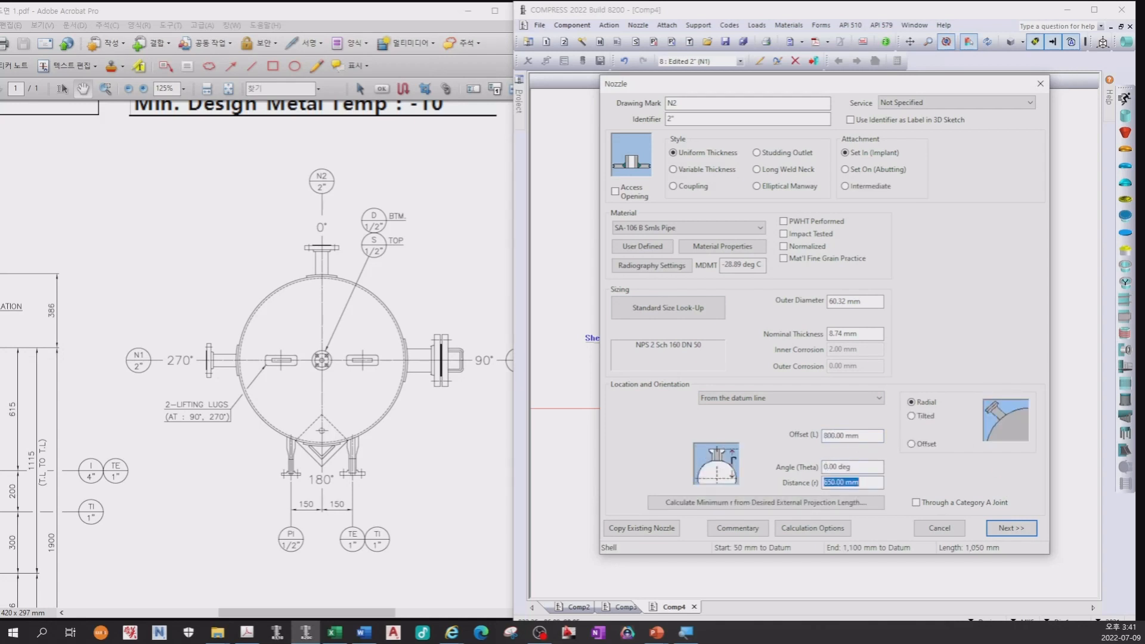
click(1012, 529)
click(957, 532)
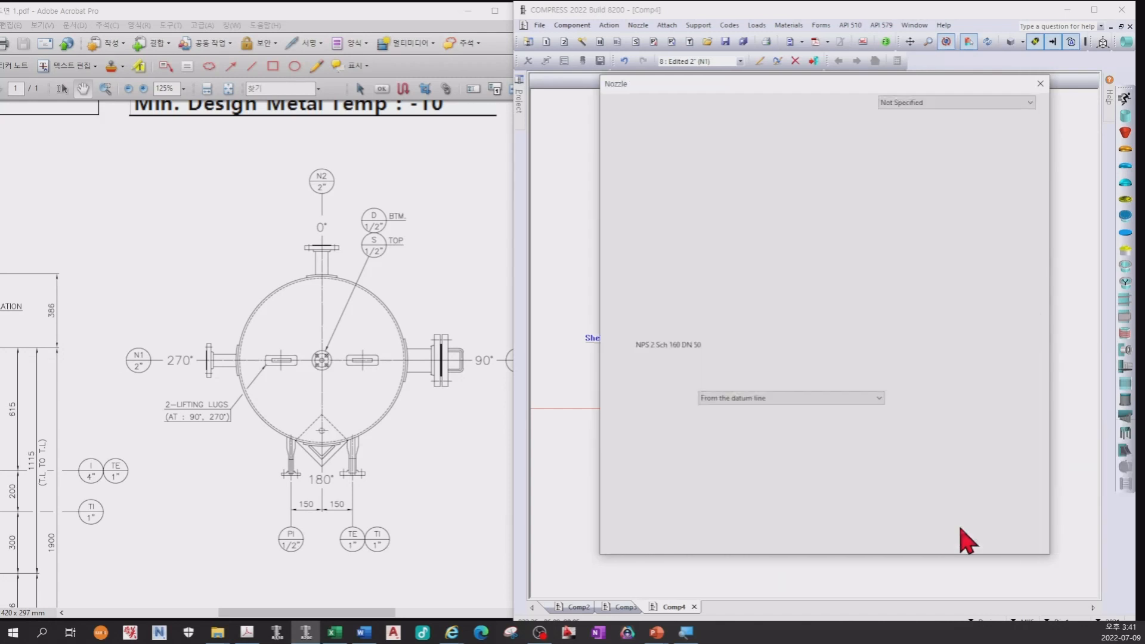
- Create a new nozzle as a copy of nozzle N2, with drawing mark I and identifier 4"
drag(821, 388, 846, 391)
mouse_move(275, 465)
mouse_down()
mouse_move(294, 448)
mouse_move(237, 386)
mouse_up()
drag(690, 463, 617, 481)
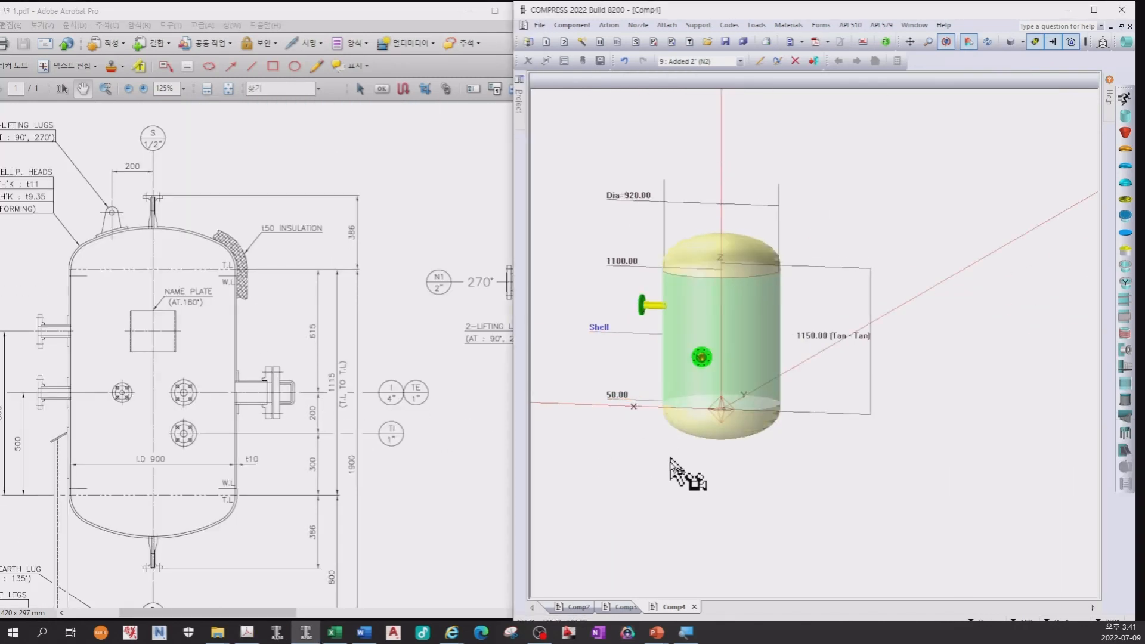
click(656, 496)
click(642, 529)
click(707, 251)
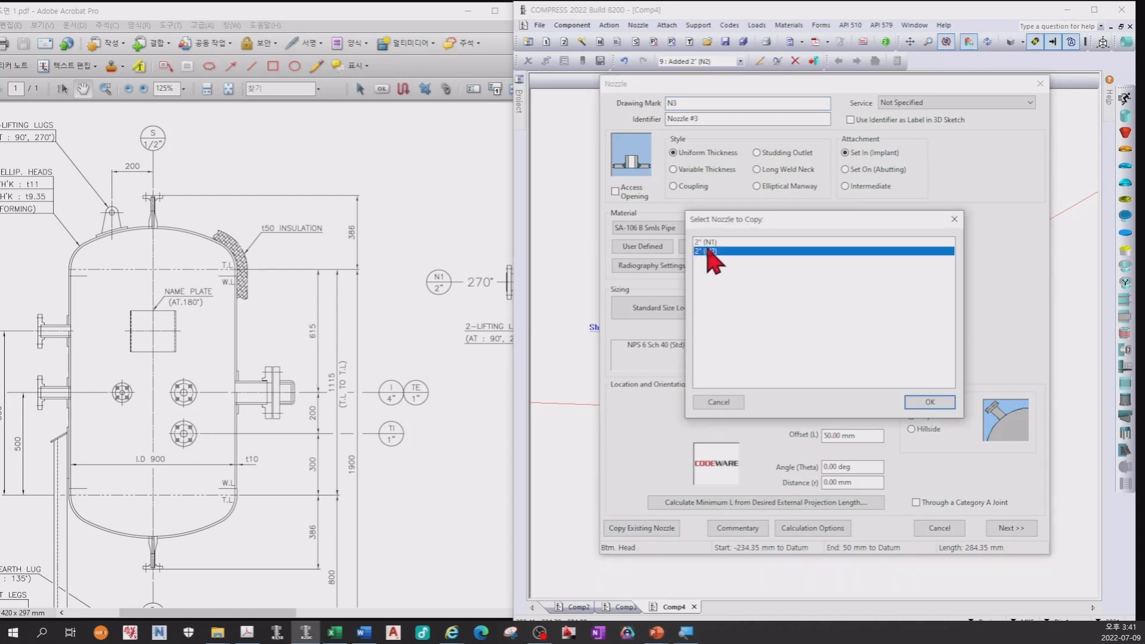
click(930, 402)
double_click(674, 103)
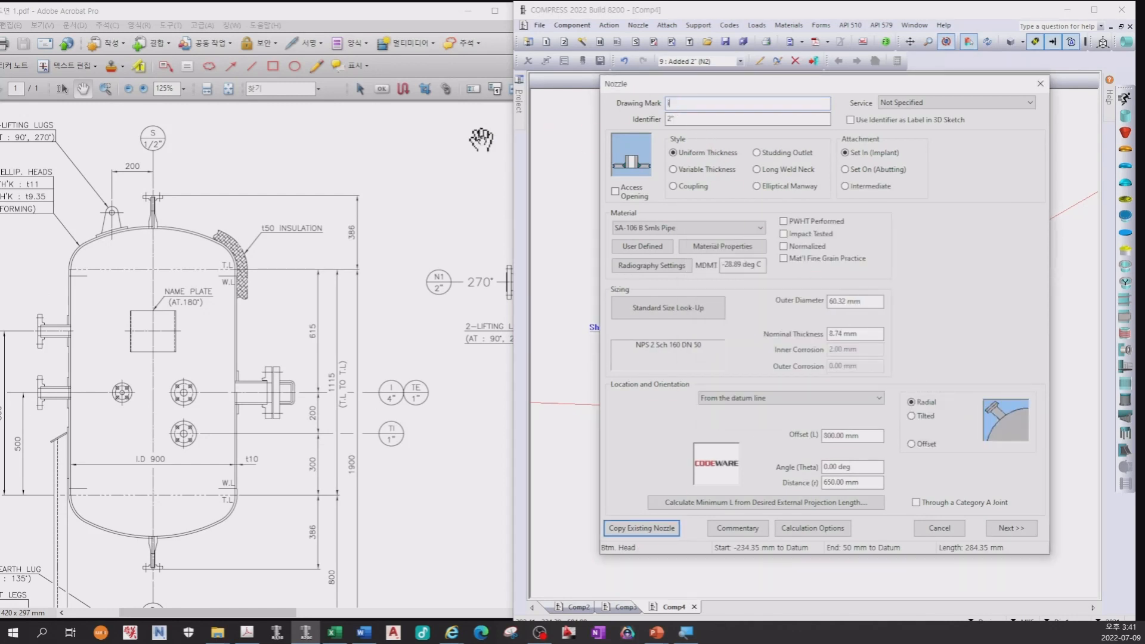
key(Tab)
- Size nozzle I from the standard pipe sizes as NPS 4, Schedule 80 (XS)
click(693, 307)
click(756, 320)
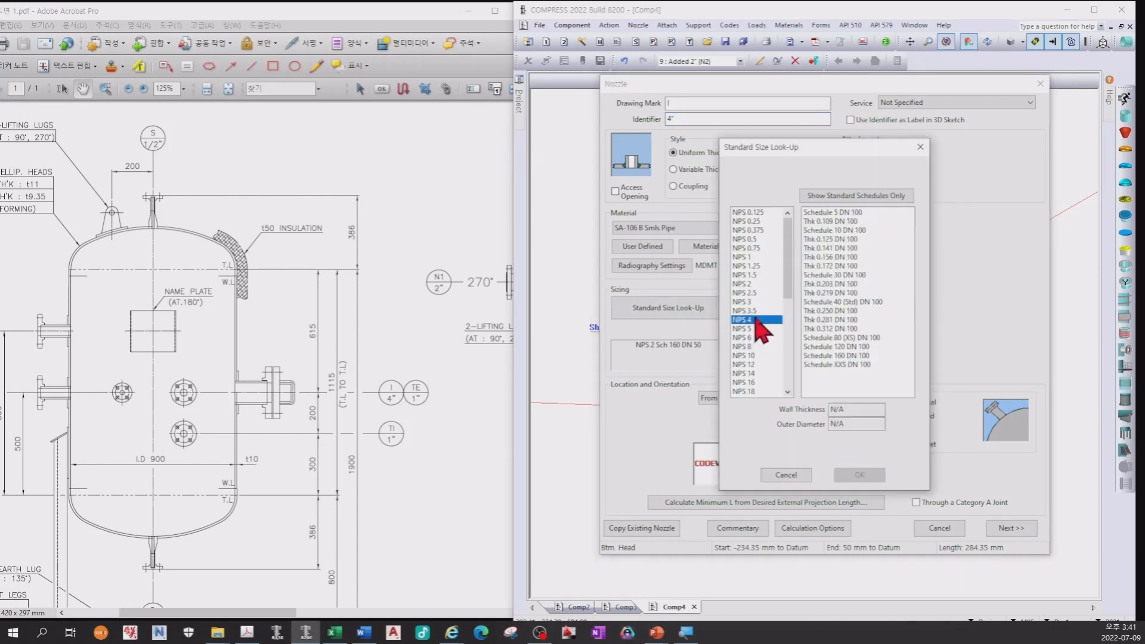
double_click(860, 337)
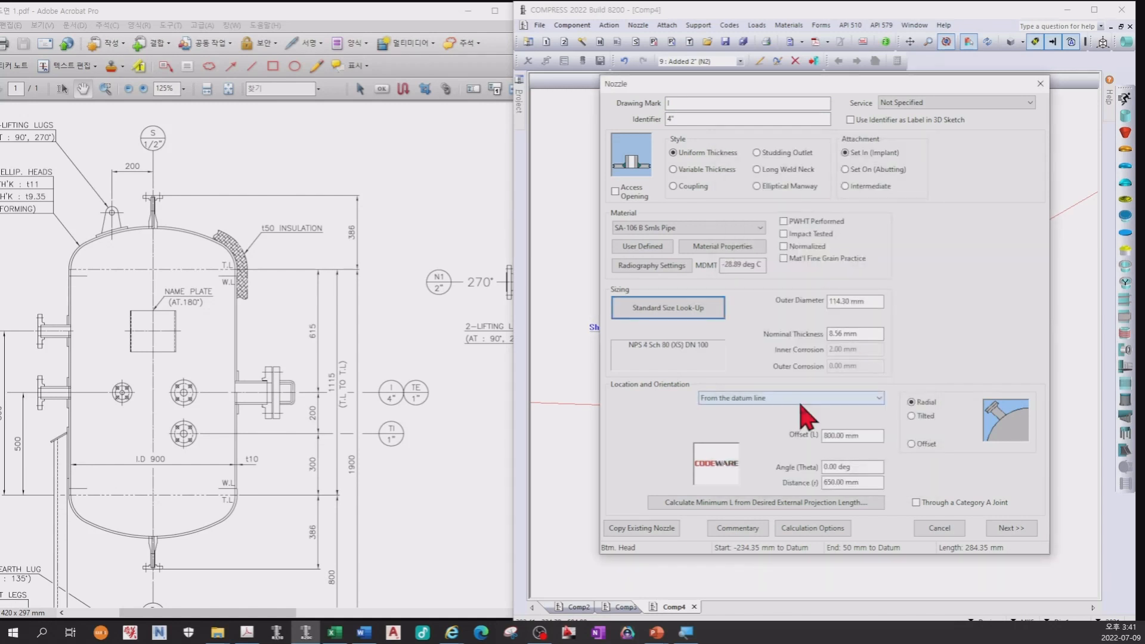
- Locate nozzle I at a 500 mm offset from the datum line and a 90 degree angle, and continue to its reinforcement details
click(858, 435)
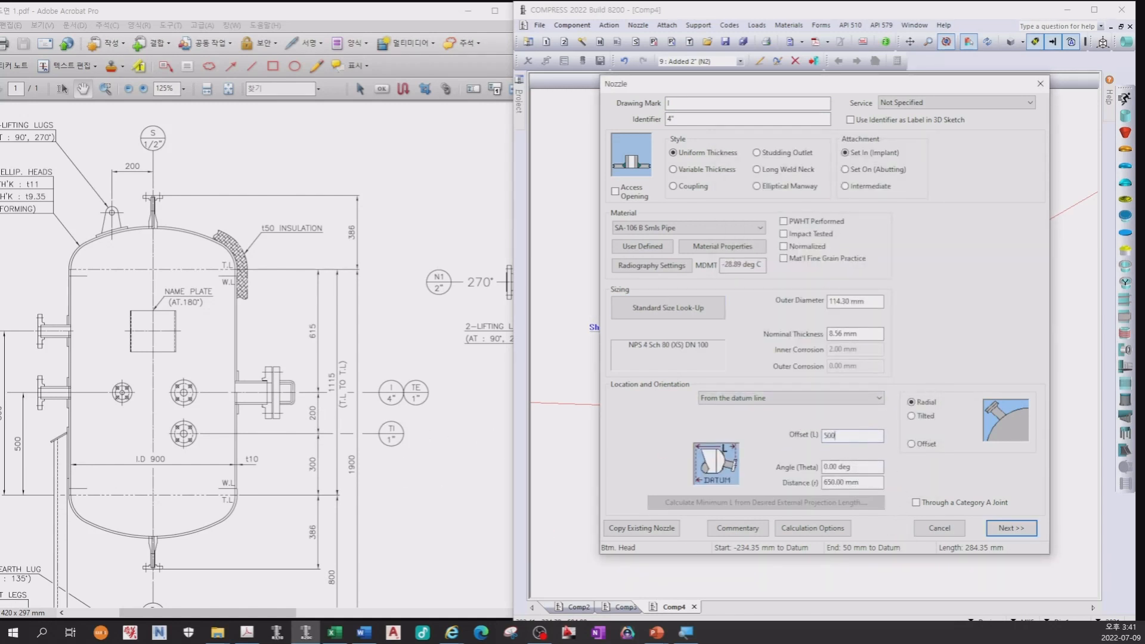
key(Tab)
text(90)
key(Tab)
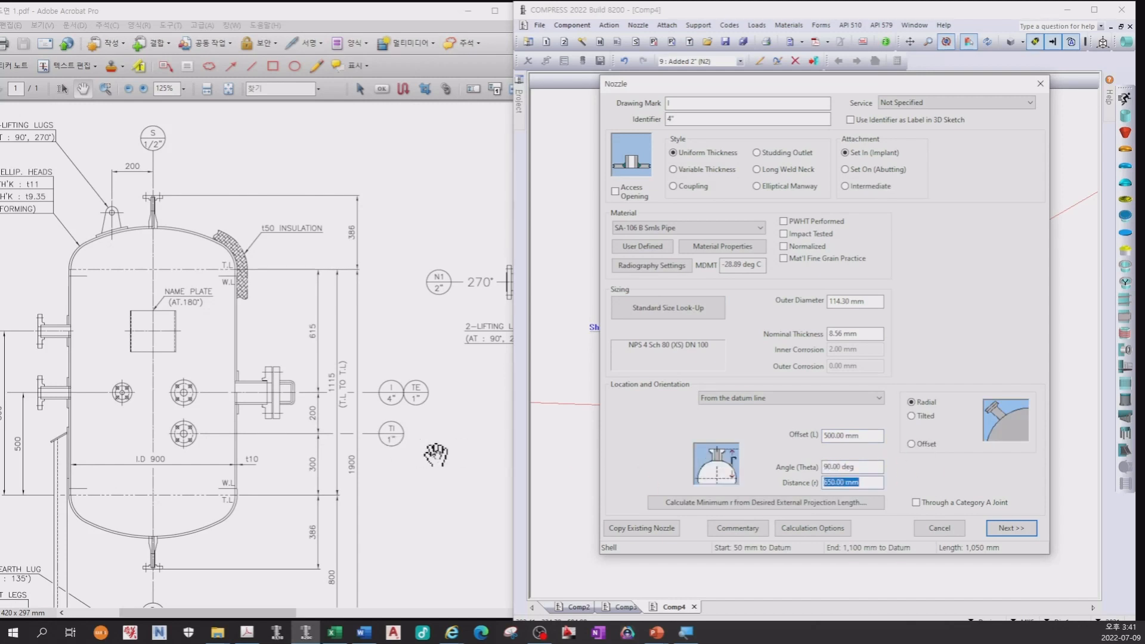
drag(416, 438, 303, 393)
click(1003, 529)
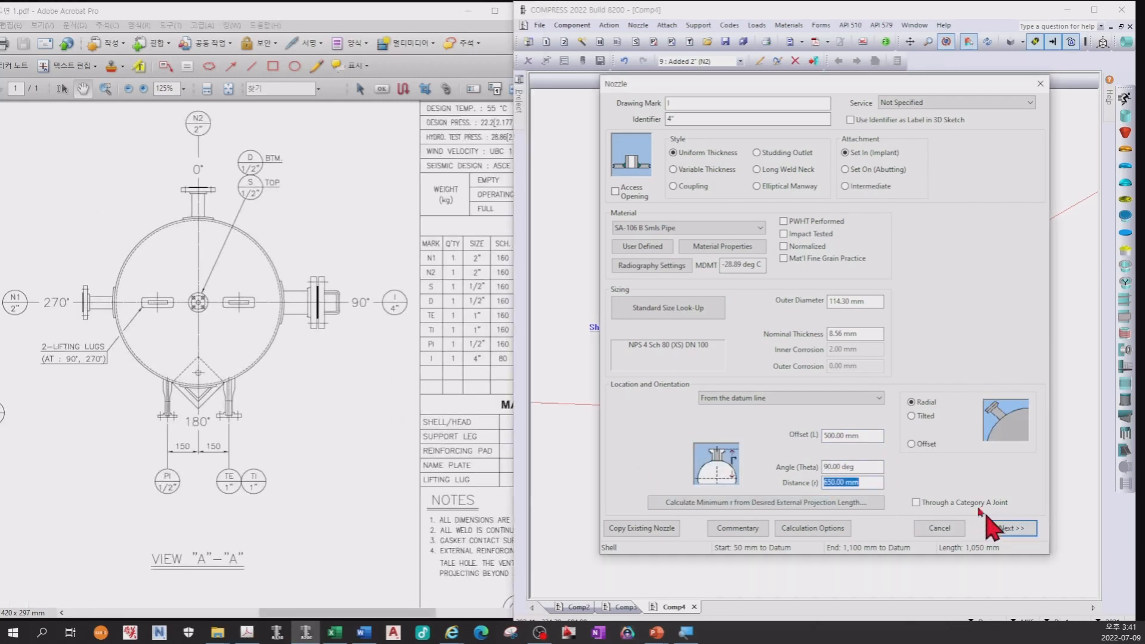
click(994, 528)
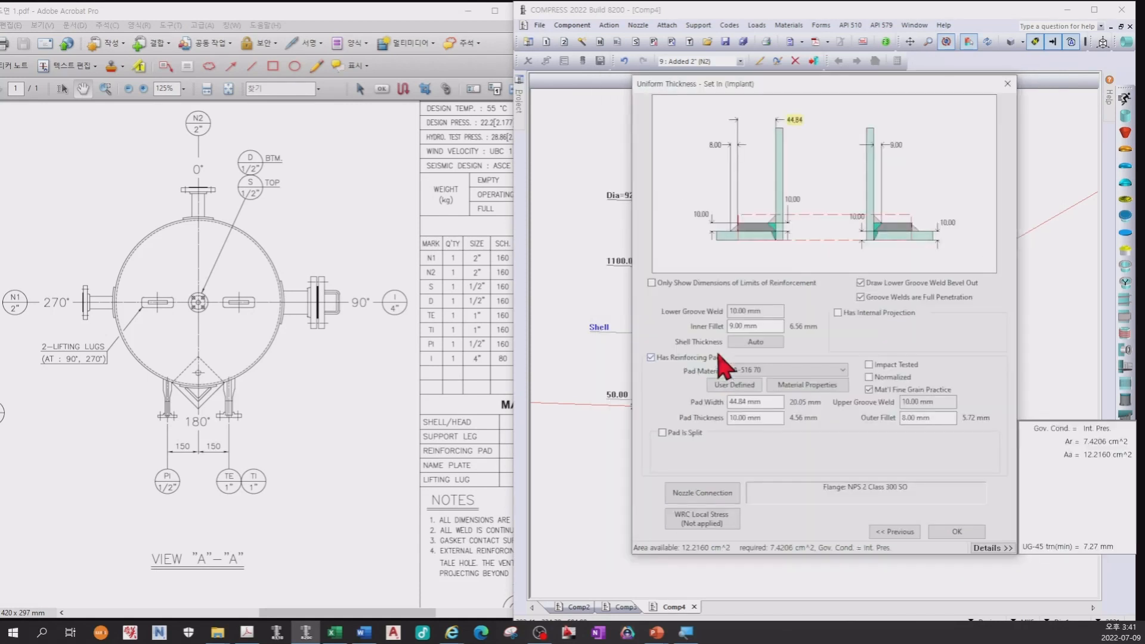
- Set the width of nozzle I's reinforcing pad to 47.85 mm
click(763, 402)
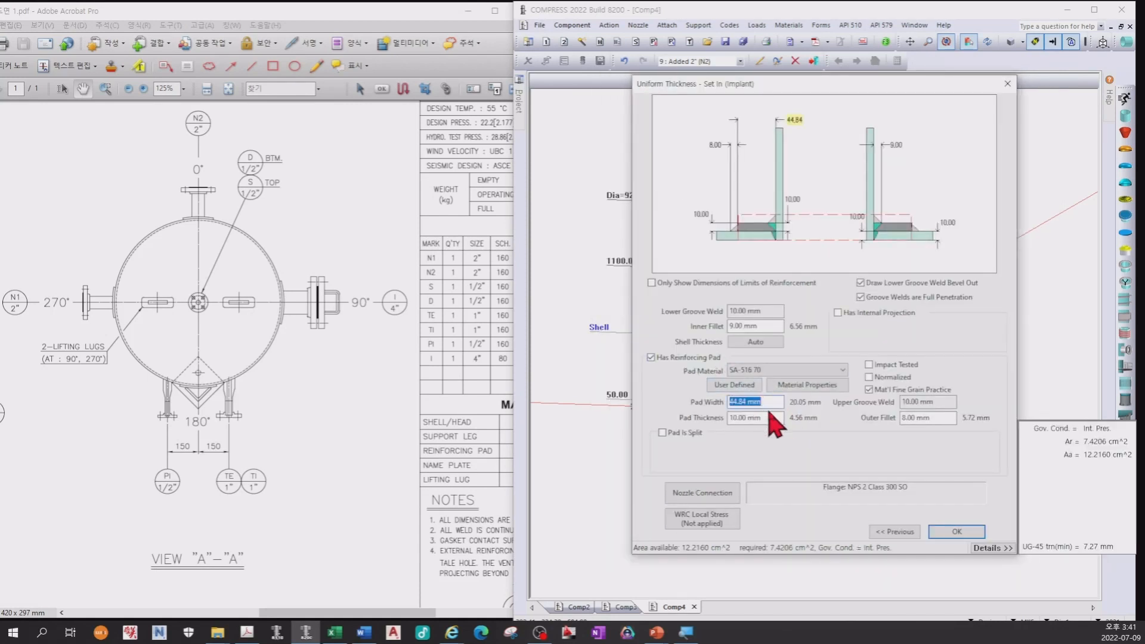
text(47.5)
key(Tab)
- Change nozzle I's slip-on Class 300 flange connection to NPS 4 and complete the nozzle
click(711, 494)
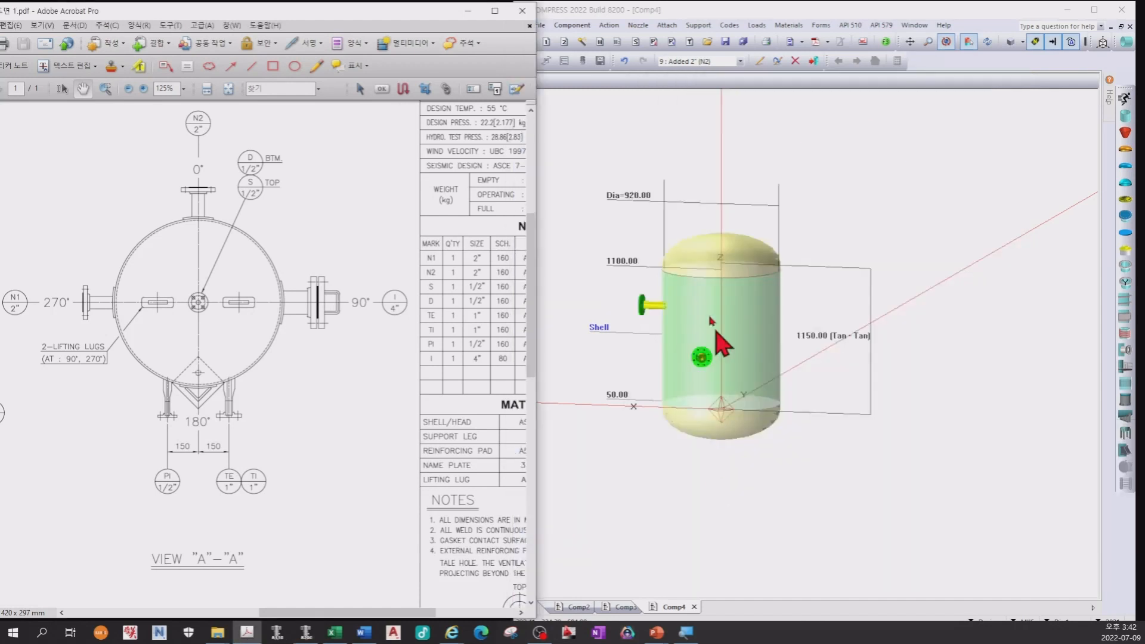
click(410, 137)
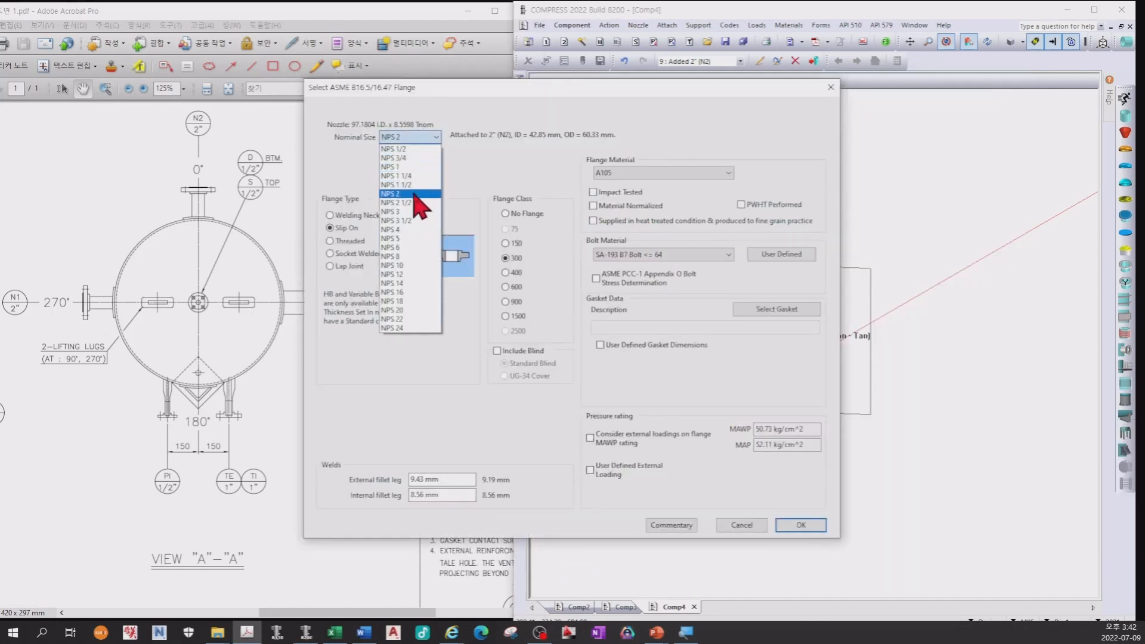
click(399, 230)
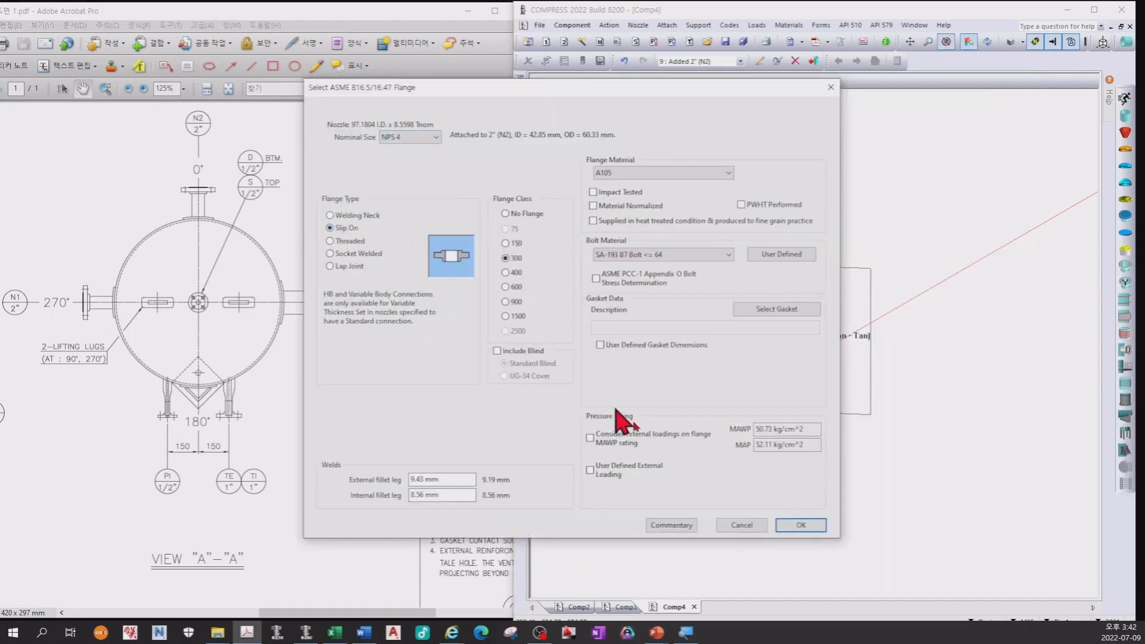
click(801, 525)
click(950, 536)
- Try making nozzle I an access opening with a standard blind on its flange
drag(805, 464, 775, 465)
drag(294, 337, 109, 325)
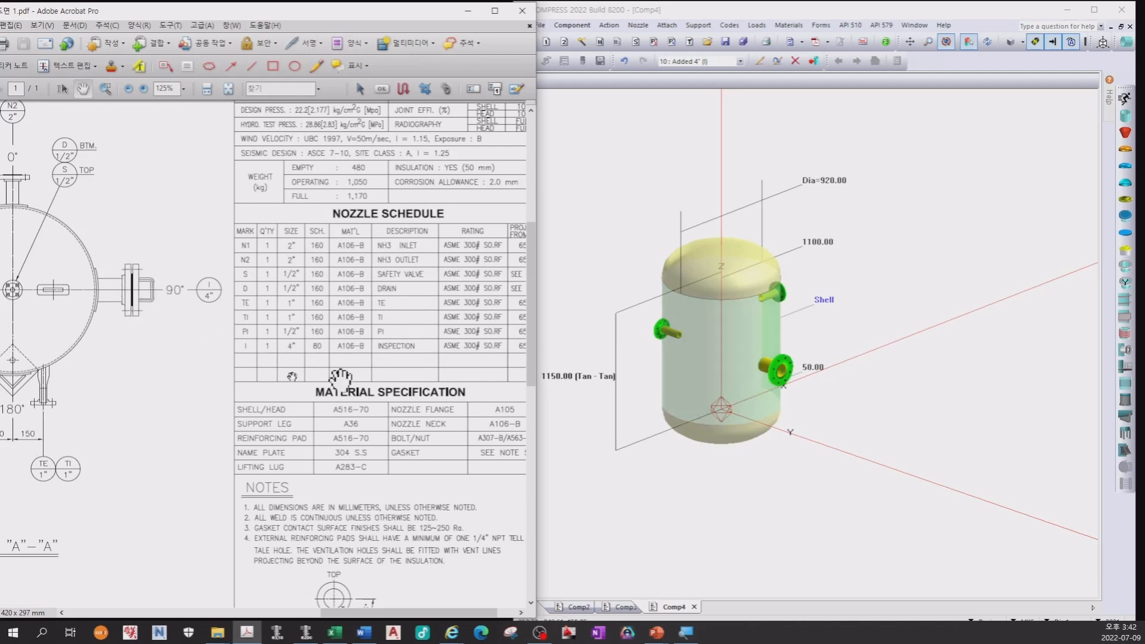
click(776, 376)
double_click(777, 375)
click(1006, 529)
click(703, 493)
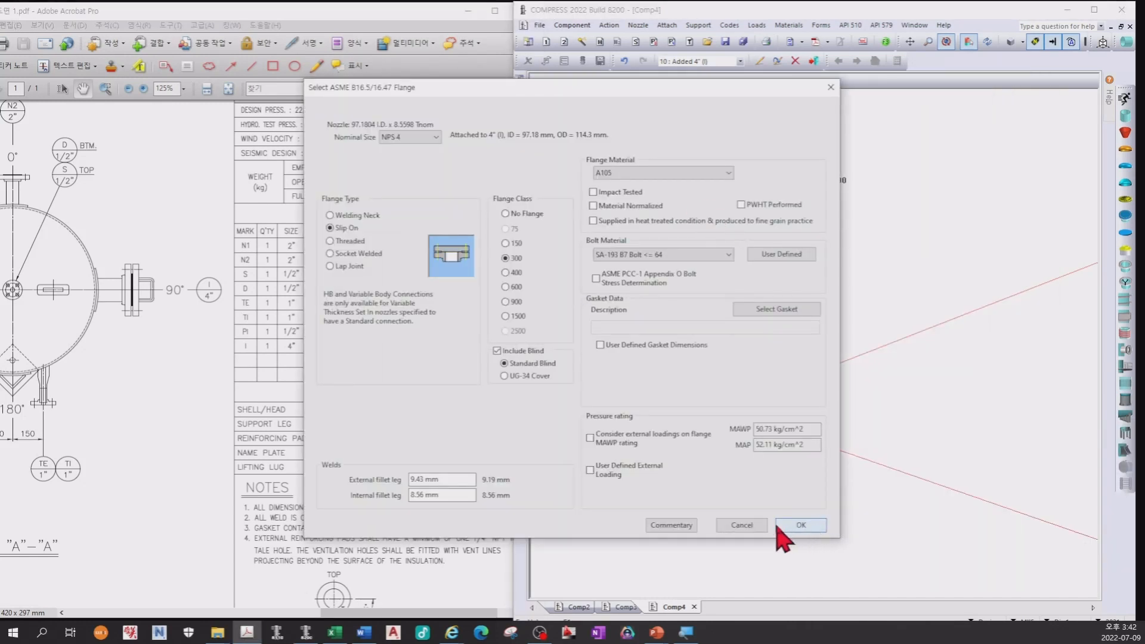
click(797, 526)
click(889, 531)
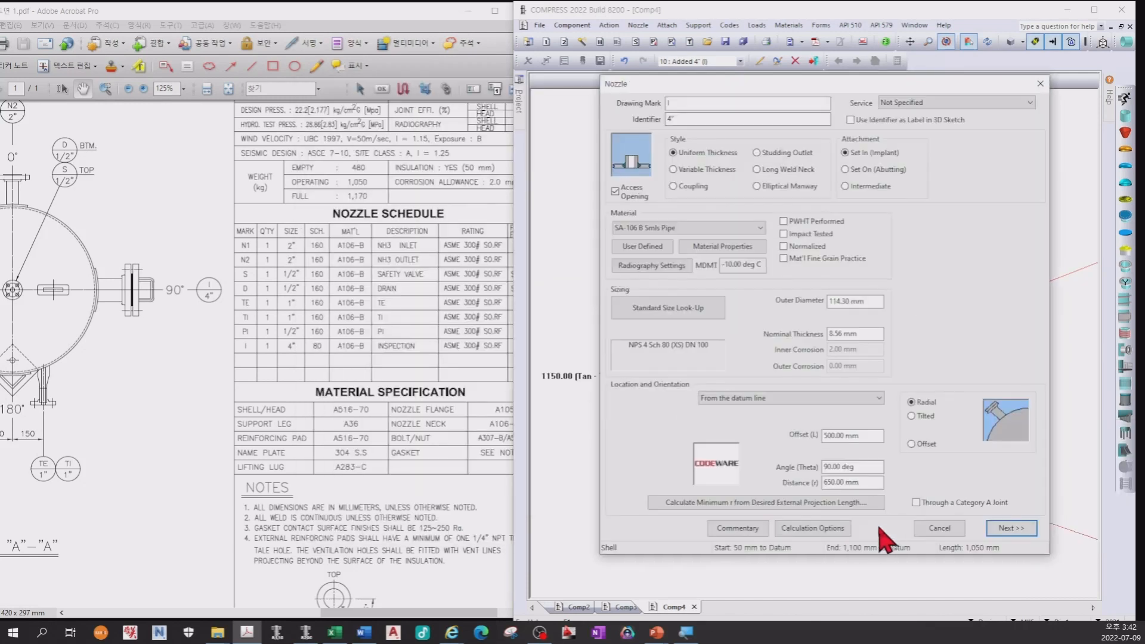
- Check nozzle I in the drawing, mark it as an access opening, and include a blind cover on its NPS 4 flange
drag(877, 519, 667, 496)
drag(270, 244, 327, 266)
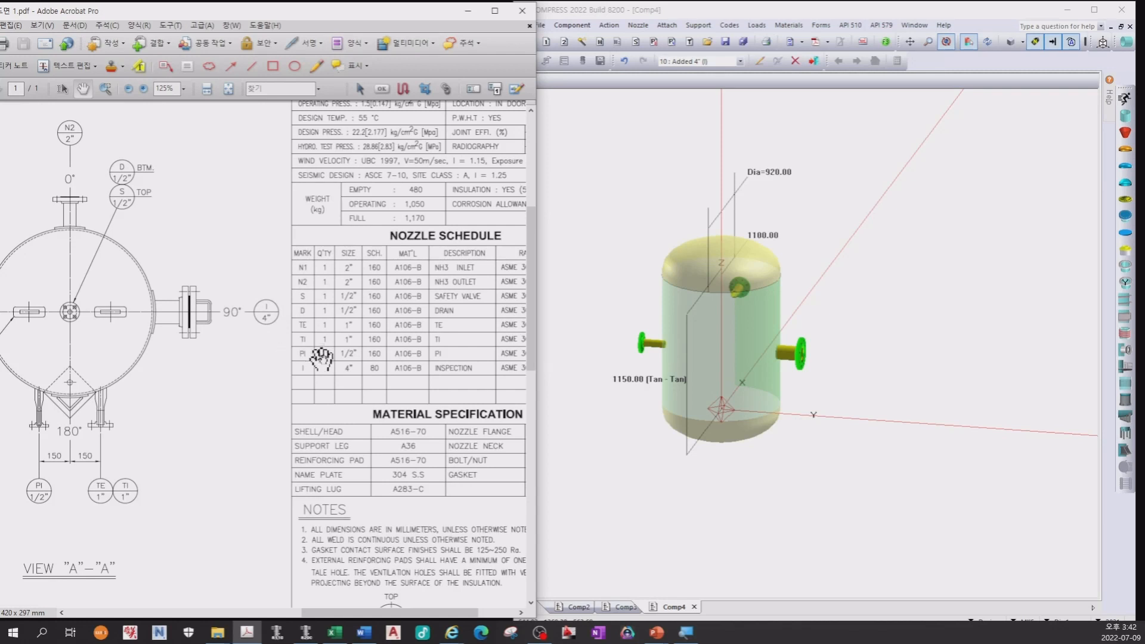
drag(357, 380, 285, 393)
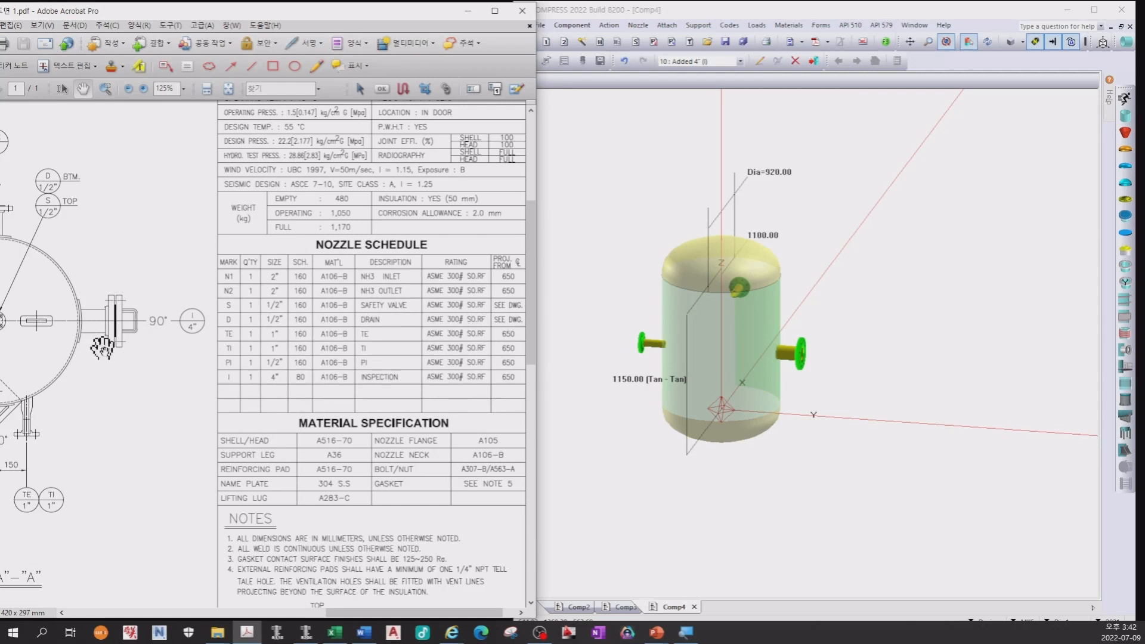
drag(718, 394, 748, 376)
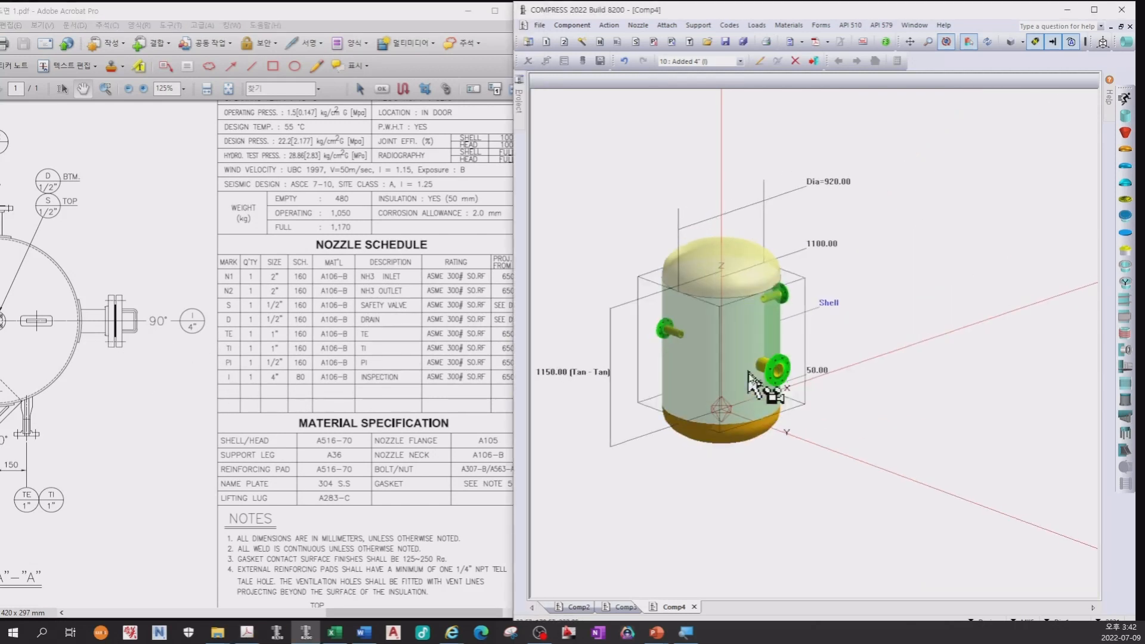
double_click(760, 368)
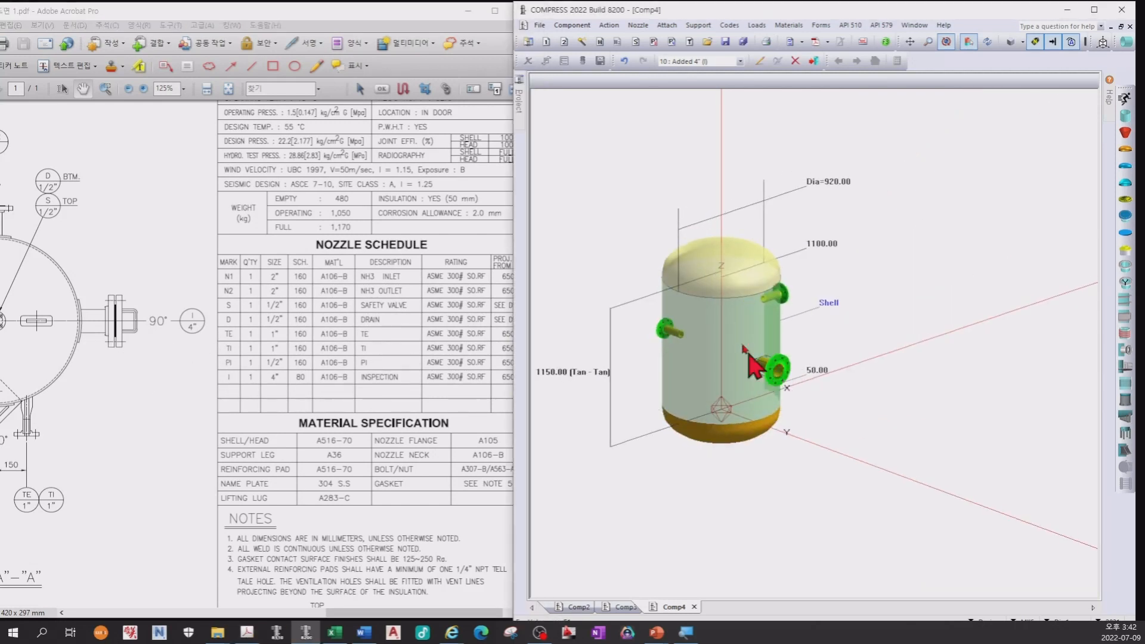
click(769, 375)
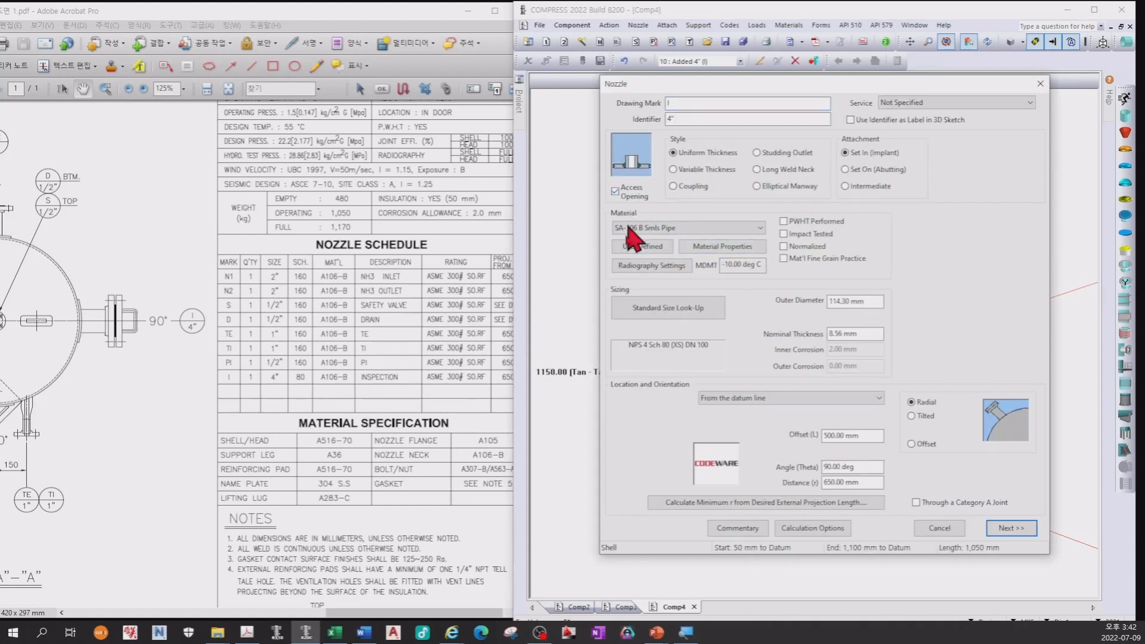
click(994, 529)
click(706, 492)
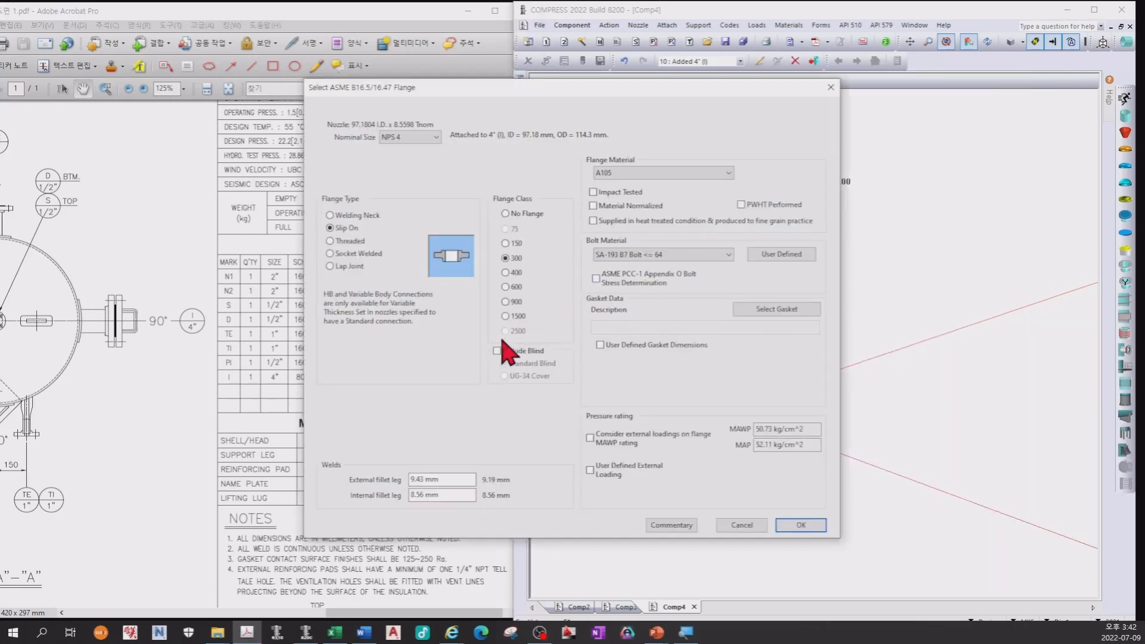
click(498, 351)
click(801, 524)
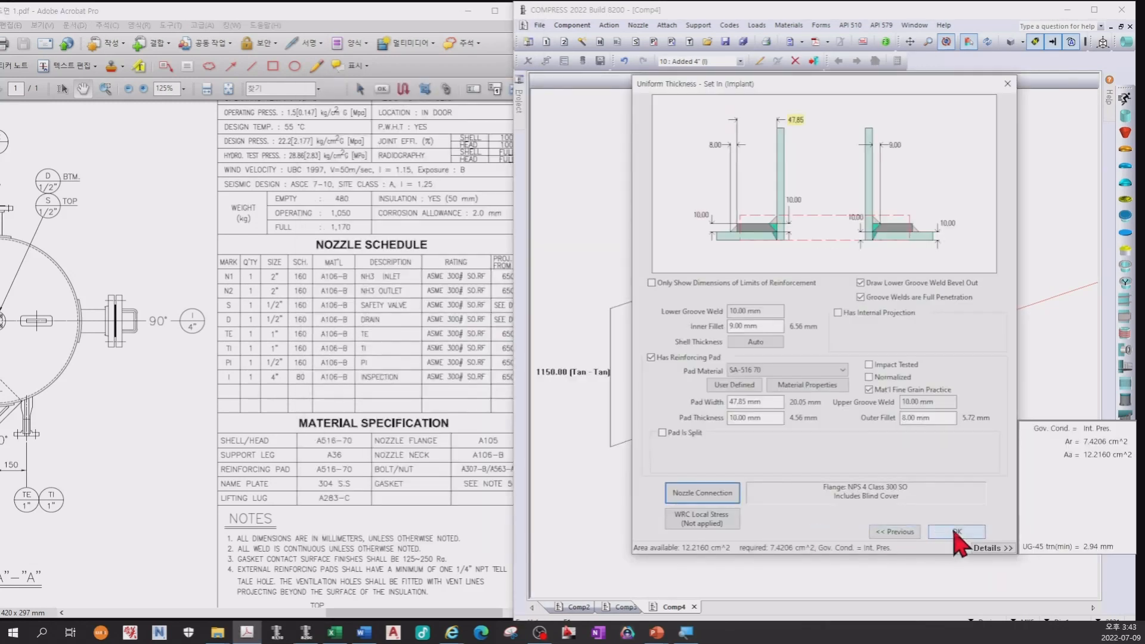
click(958, 538)
- Start a new Long Weld Neck nozzle with drawing mark S and identifier 1/2"
drag(909, 500, 901, 413)
scroll(201, 325, left, 10)
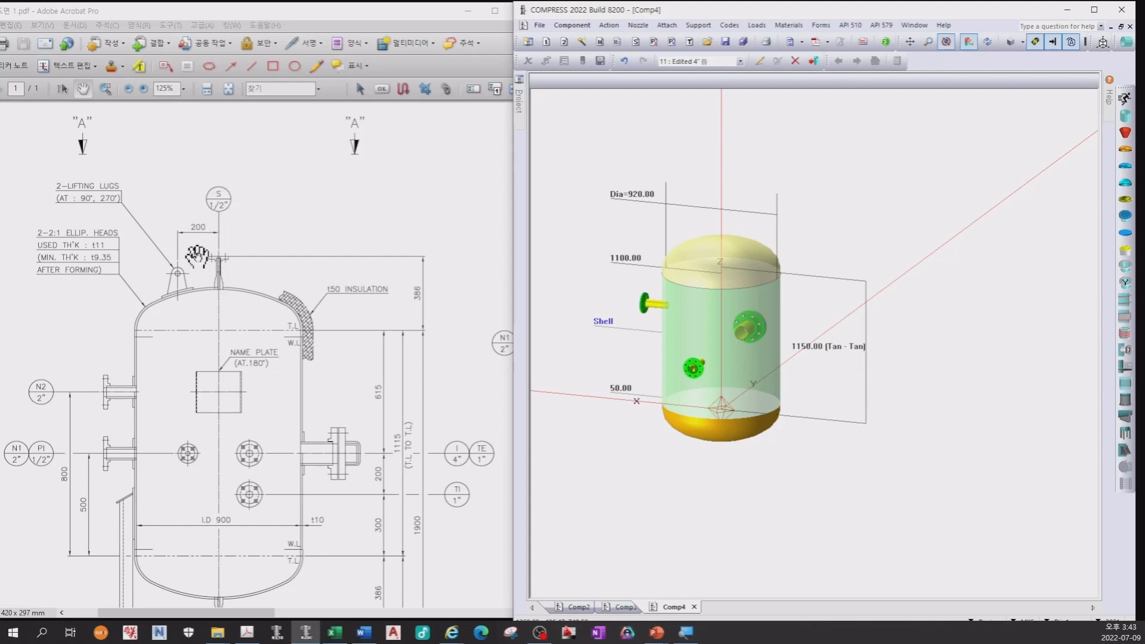
drag(761, 472, 684, 470)
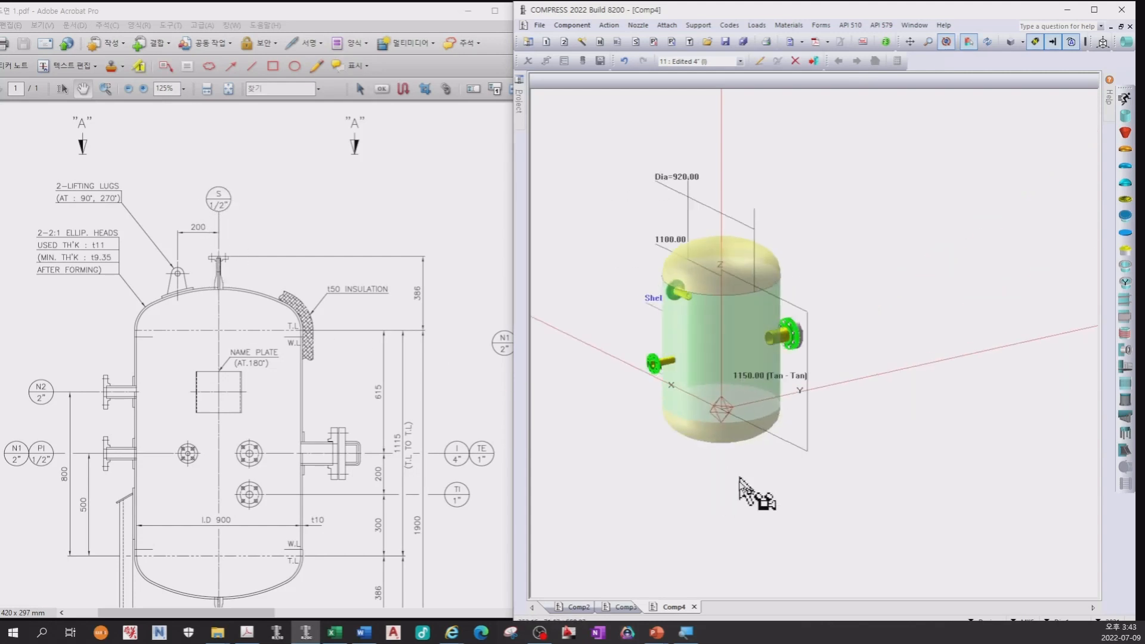
click(734, 440)
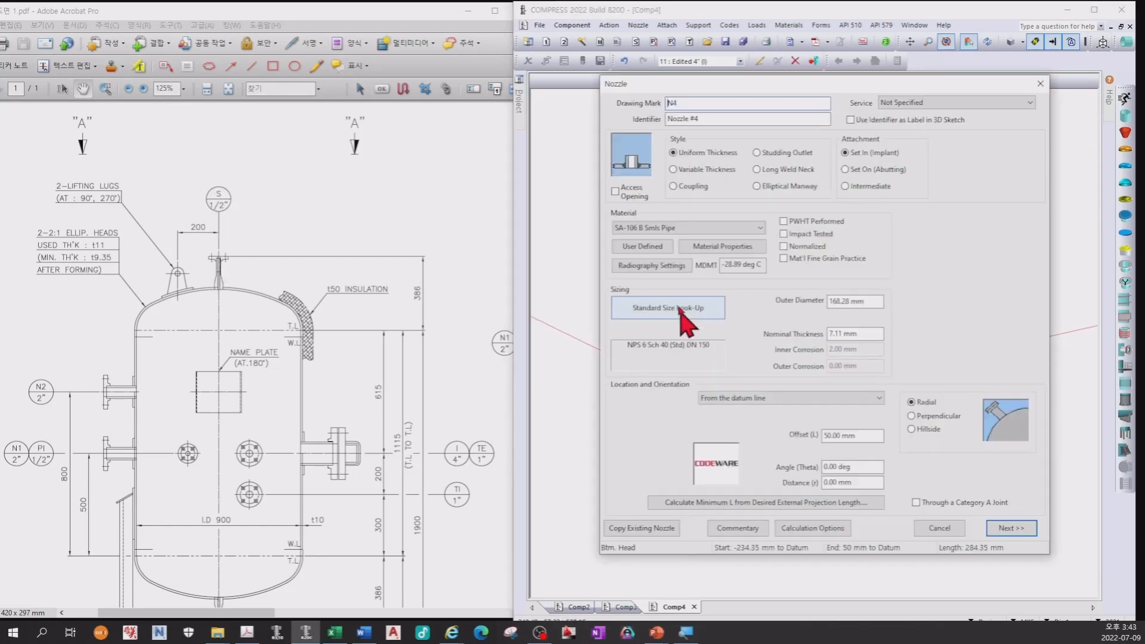
click(654, 529)
double_click(707, 251)
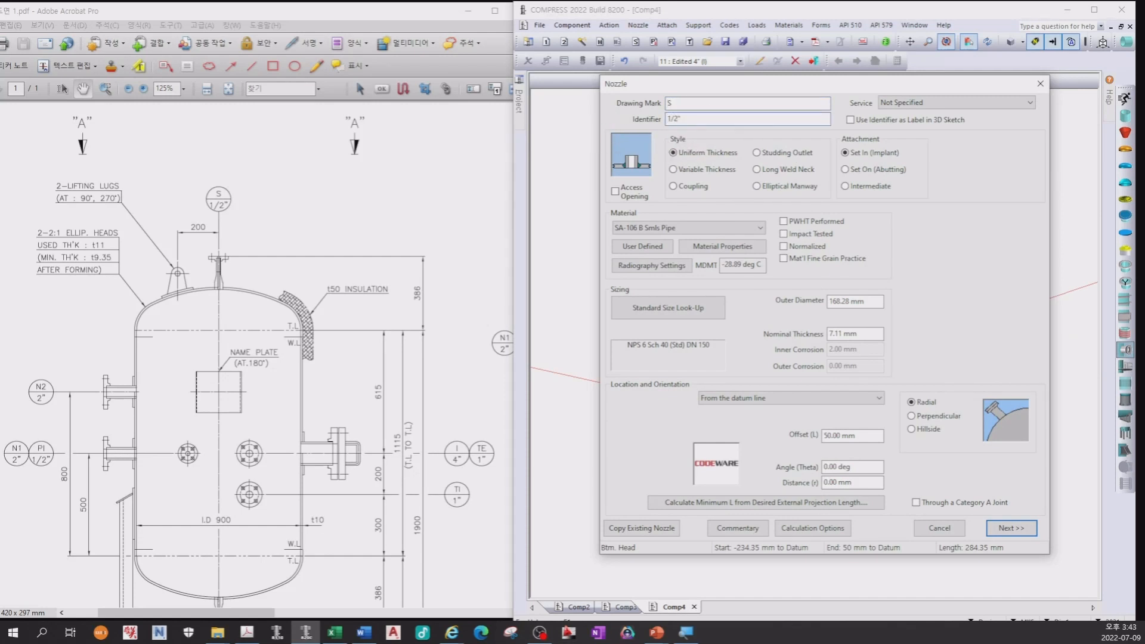
click(773, 172)
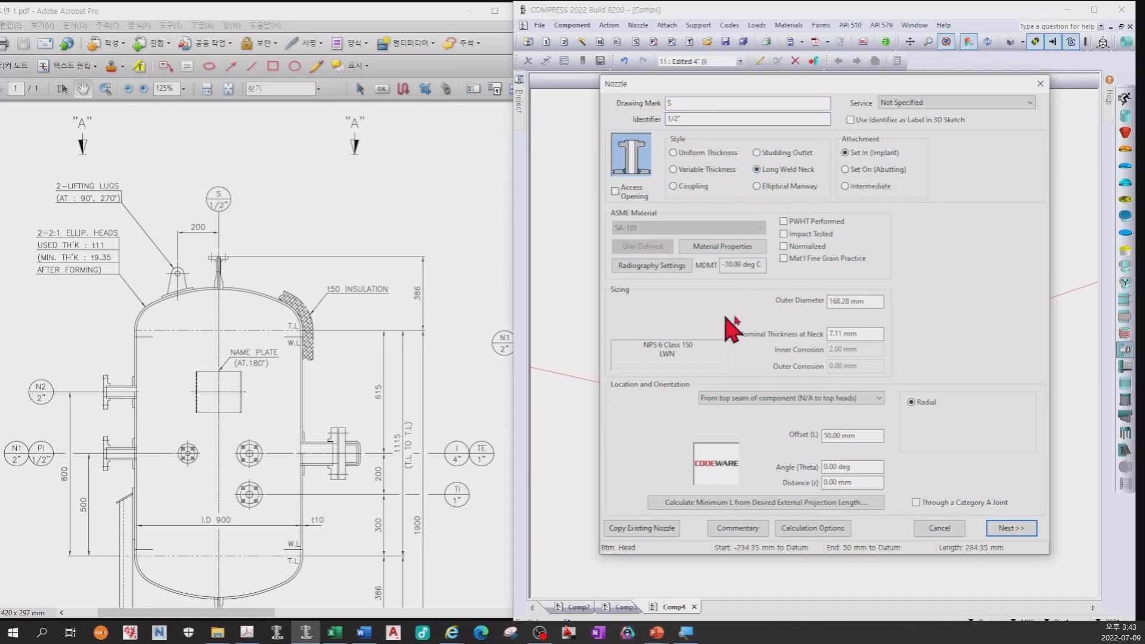
- Choose an NPS 1/2, Class 300 long weld neck for nozzle S
click(698, 305)
click(661, 143)
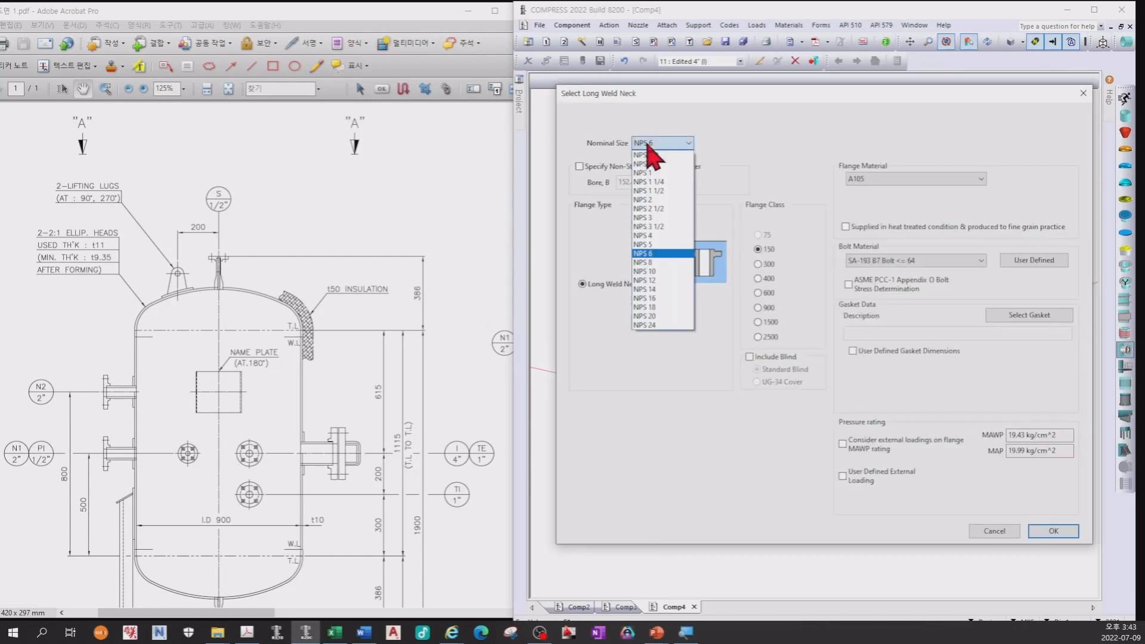
click(658, 157)
click(757, 264)
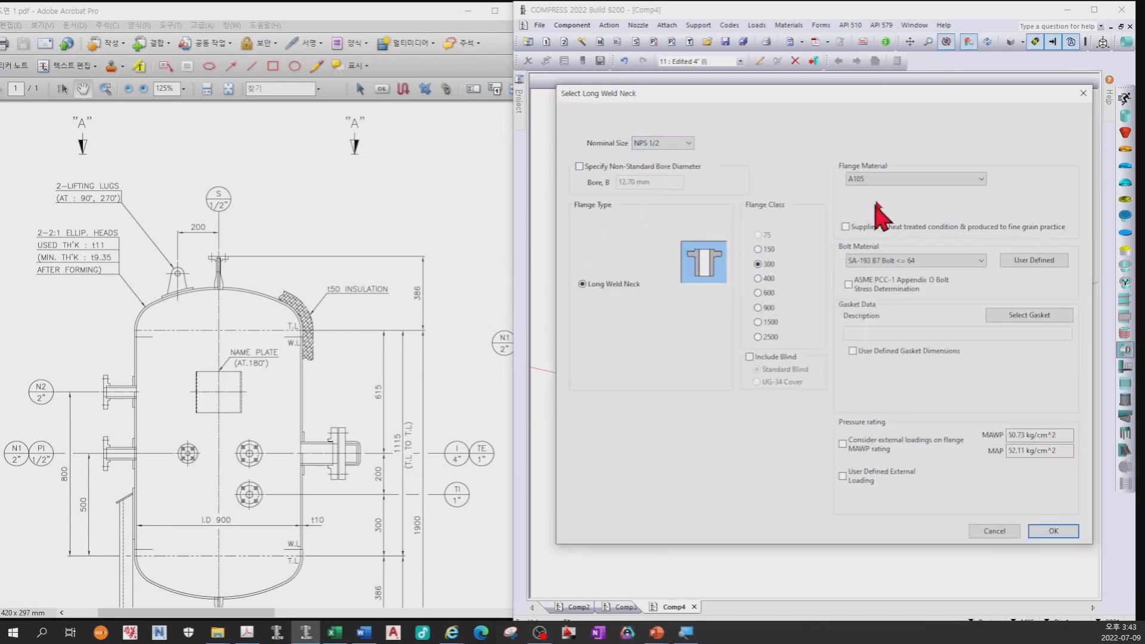
click(1053, 531)
- Locate nozzle S on the top head at a 1501 mm offset from the datum line and a distance of 0 mm
click(776, 398)
click(774, 423)
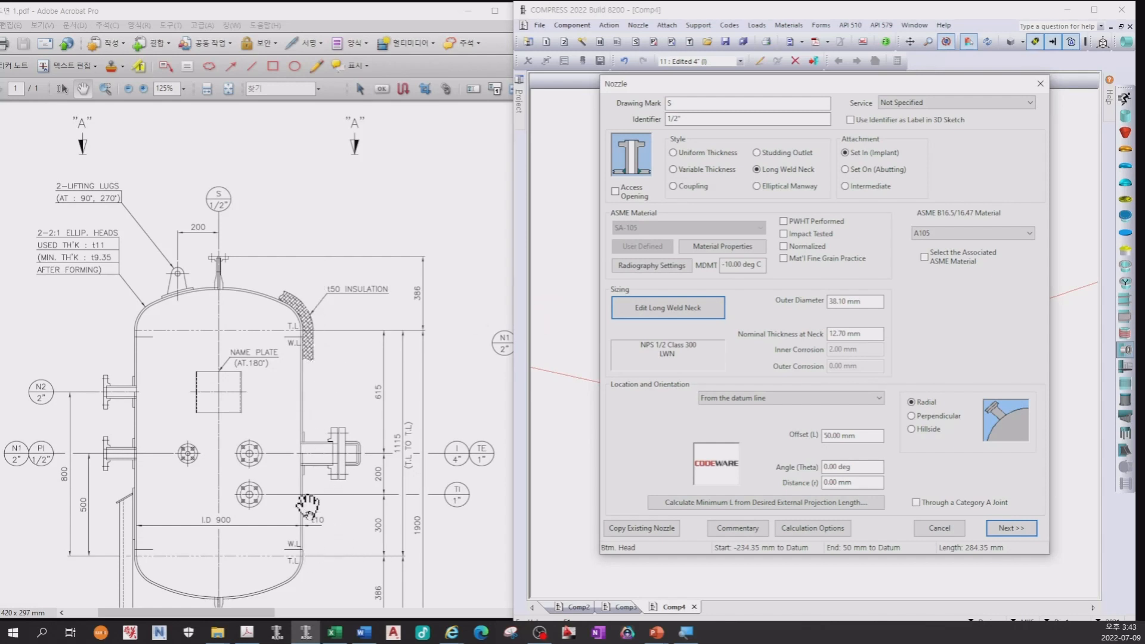
click(866, 436)
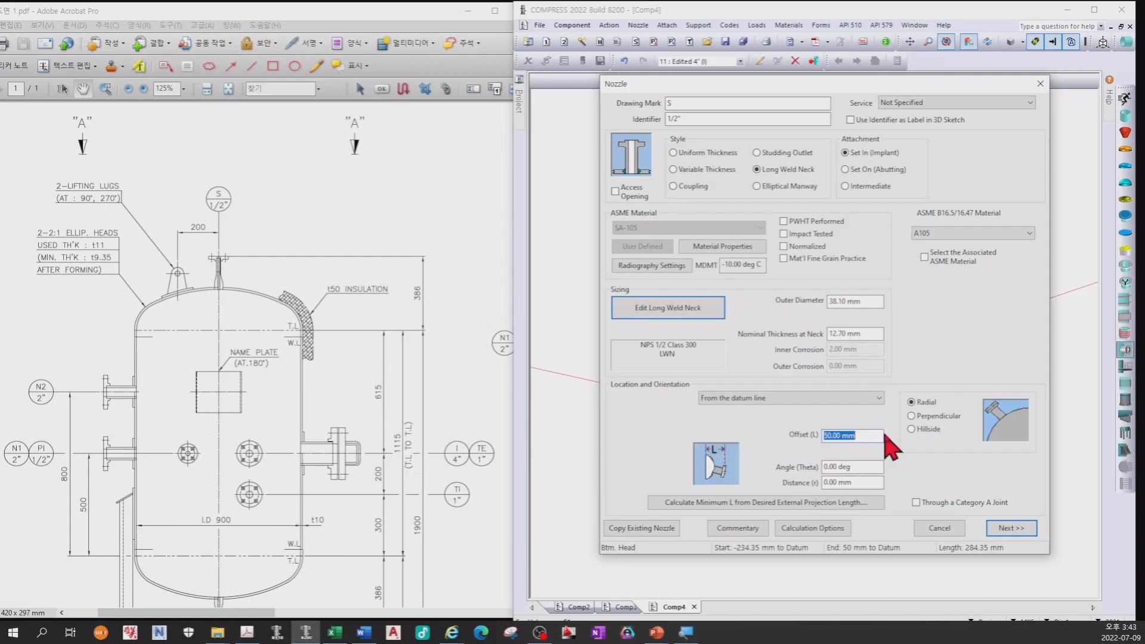
text(1501)
key(Tab)
key(Tab)
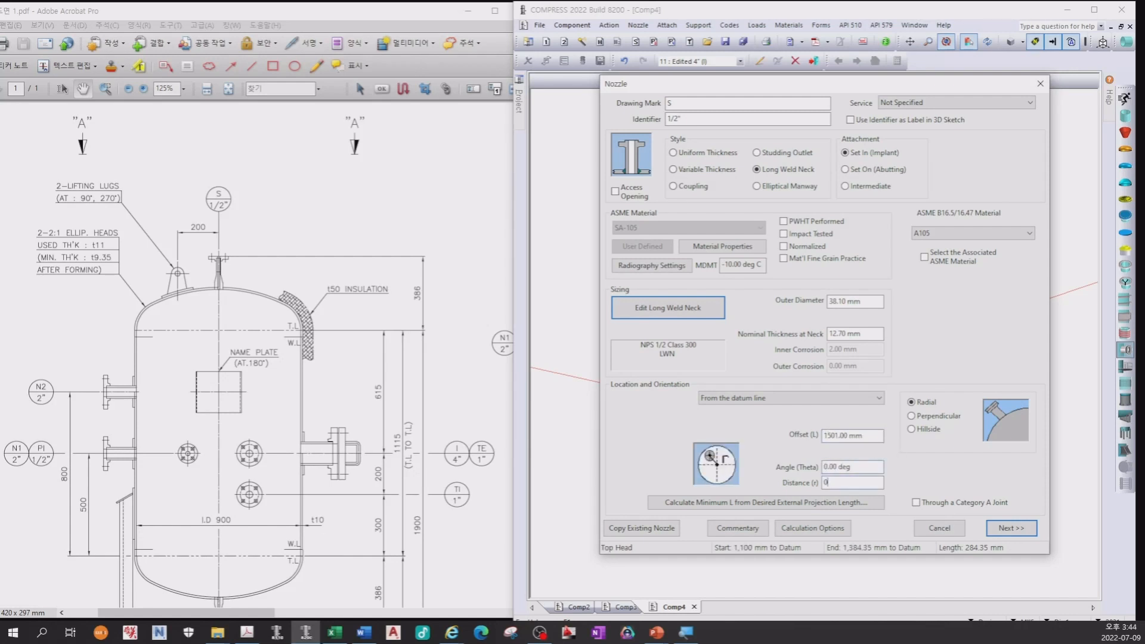
click(1021, 528)
- Make nozzle S's groove welds full penetration and set its inner fillet weld to 9 mm
click(869, 300)
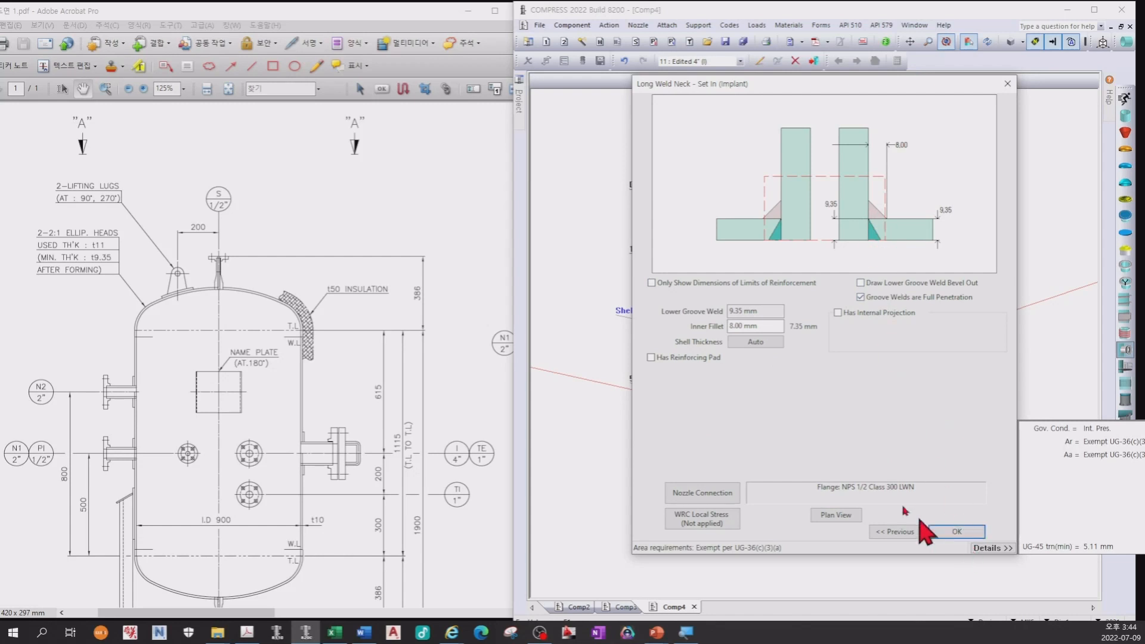
text(9)
key(Tab)
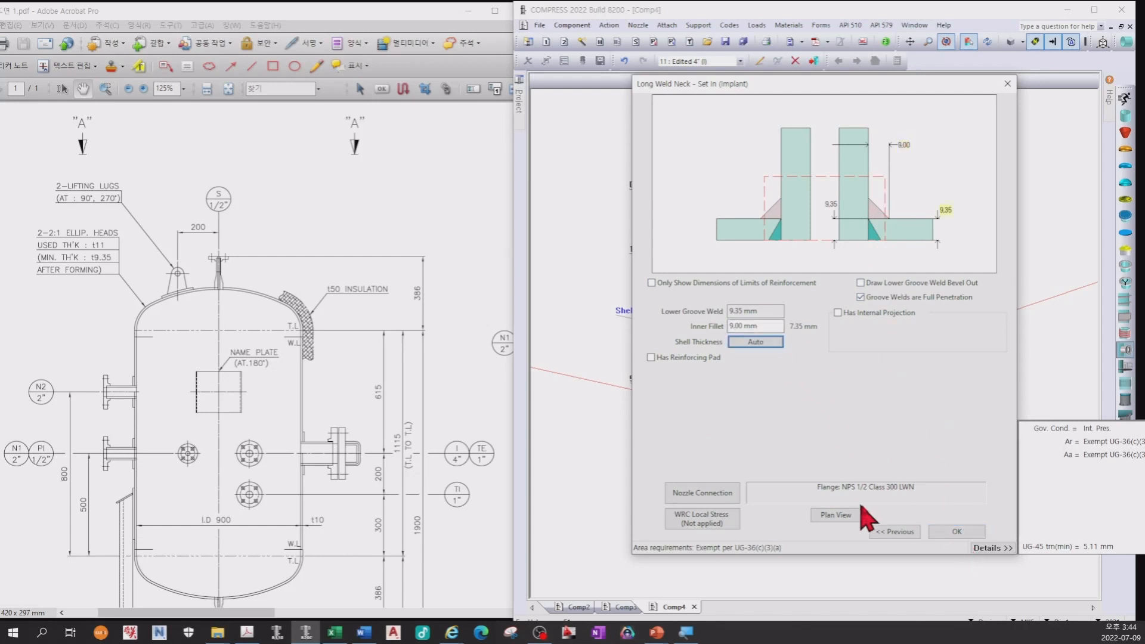
- Accept nozzle S and inspect its placement on the top head in the transparent solid model view
click(966, 532)
drag(818, 465, 868, 503)
scroll(731, 233, up, 4)
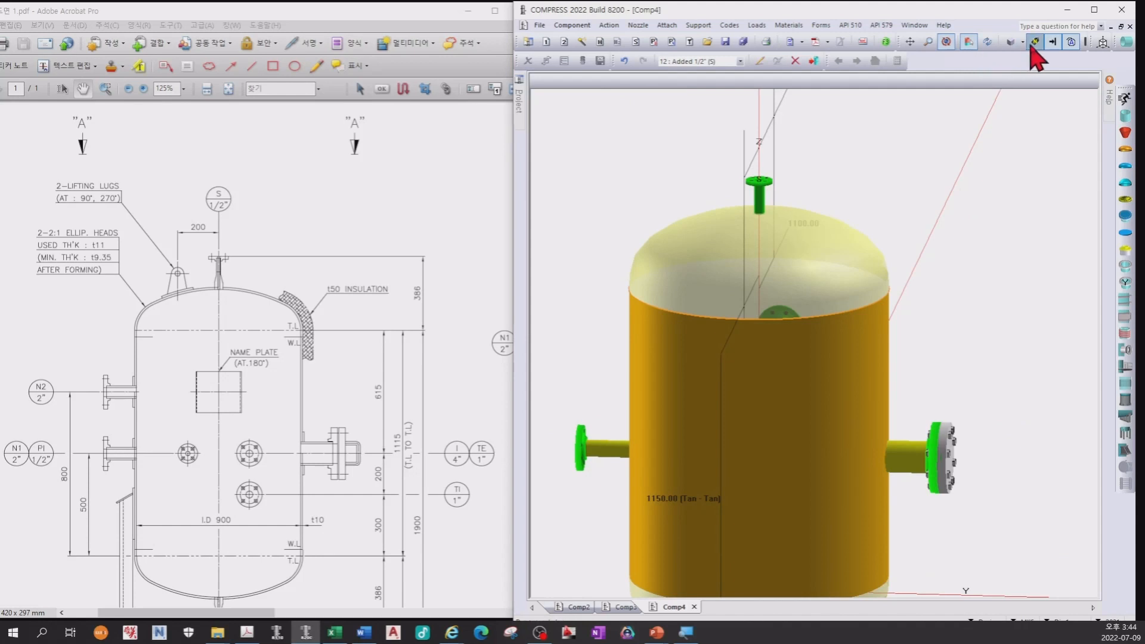
click(1103, 42)
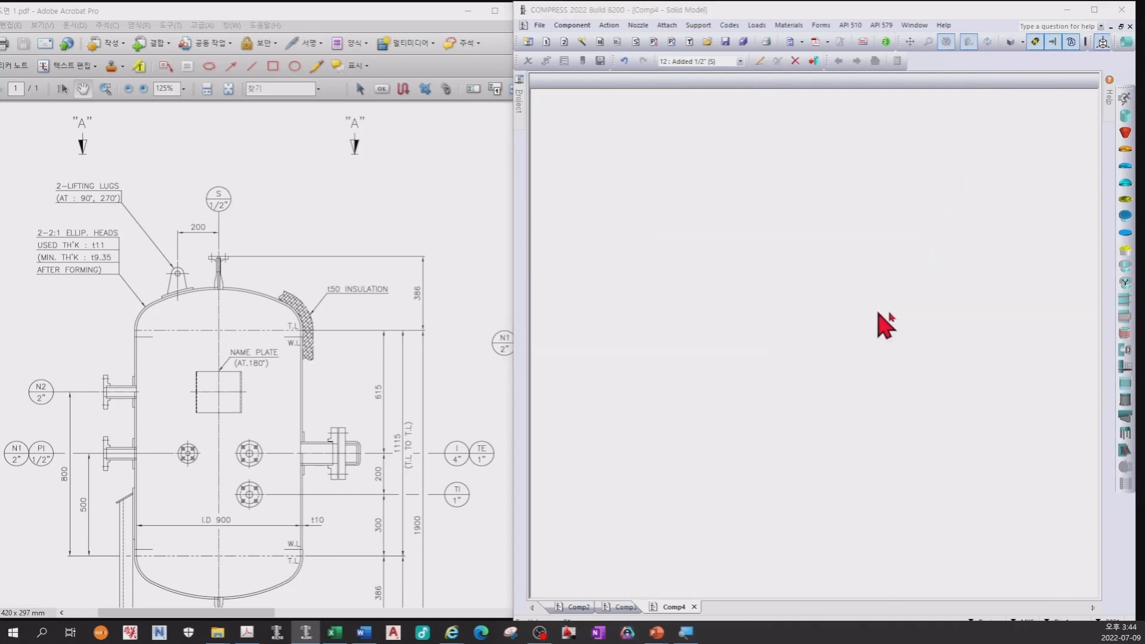
scroll(872, 384, up, 6)
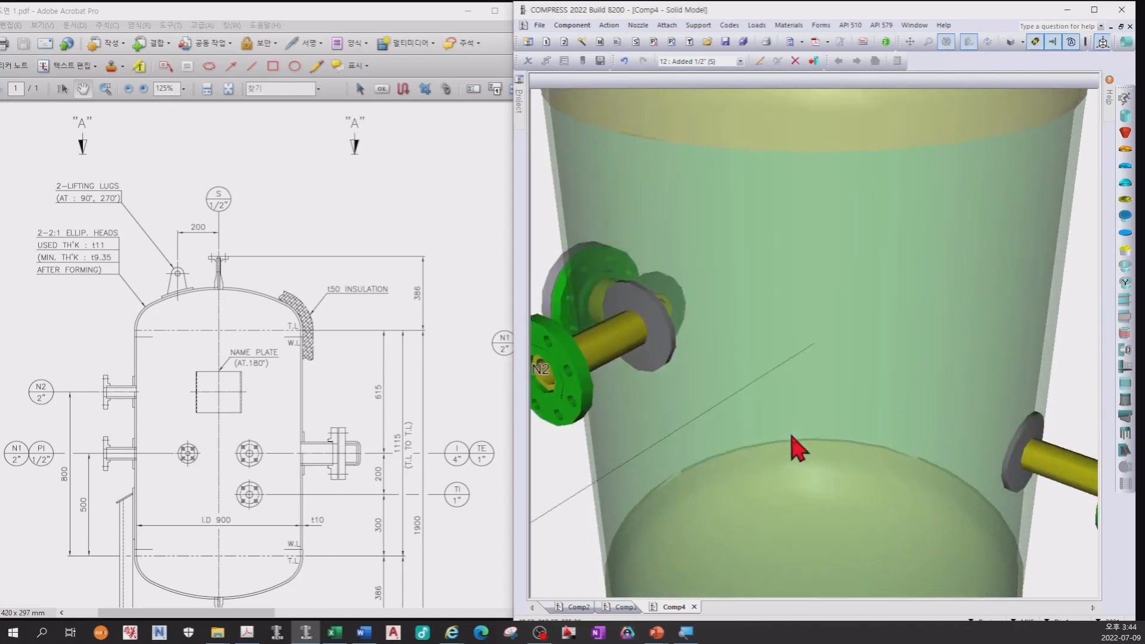
drag(976, 459, 862, 470)
scroll(864, 406, down, 5)
drag(866, 307, 937, 298)
middle_drag(932, 297, 919, 498)
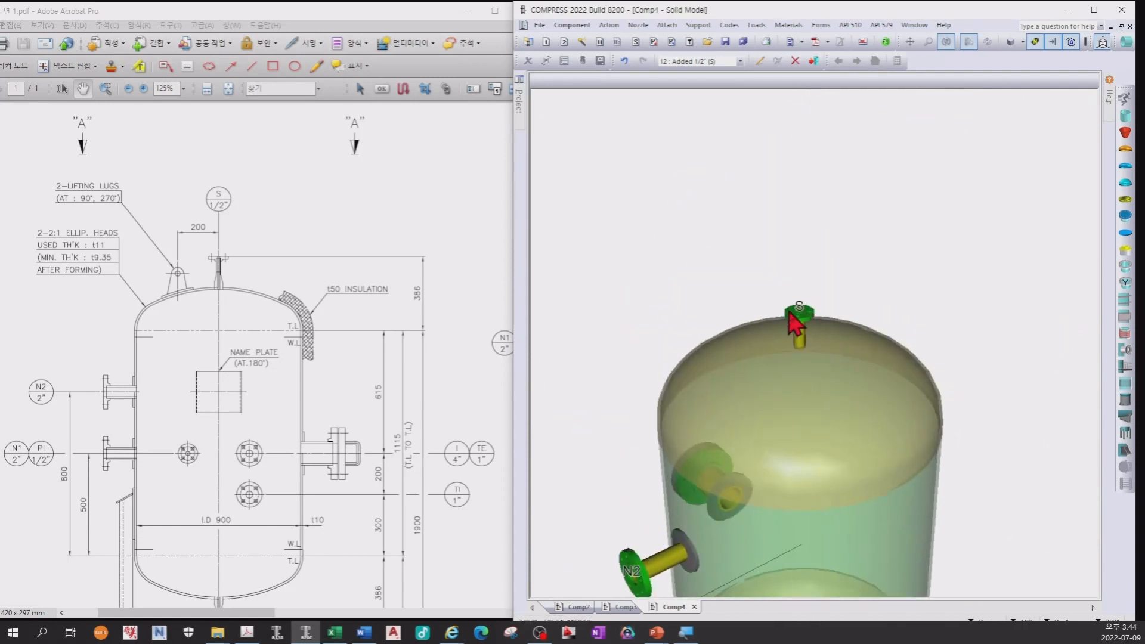
click(1103, 43)
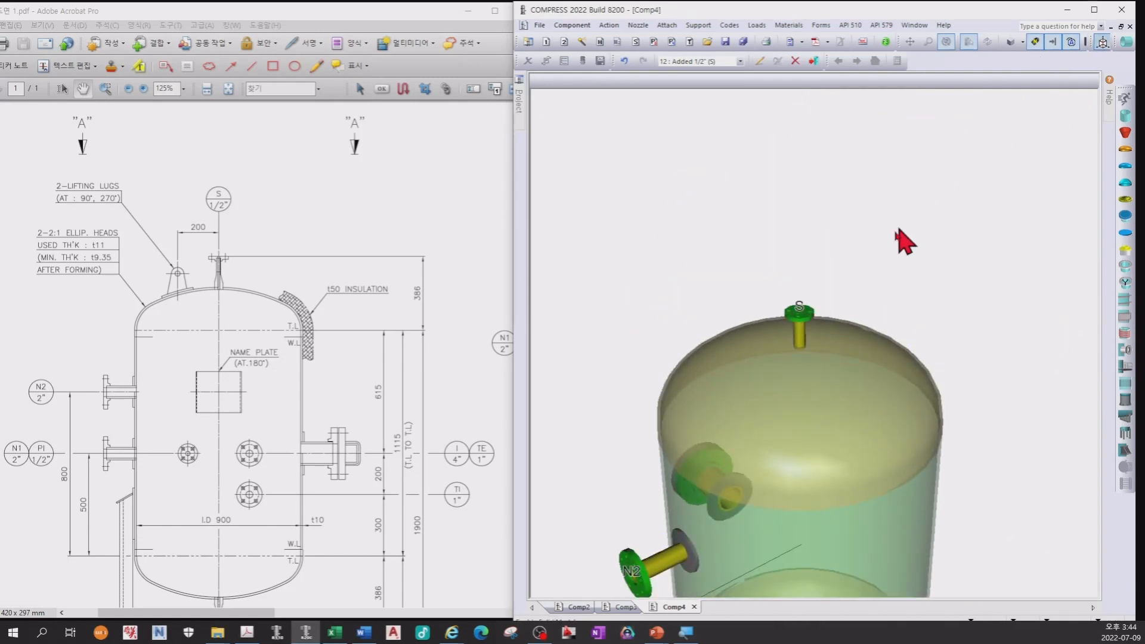
- Start a new nozzle as a copy of the 1/2" nozzle S and give it drawing mark D
drag(770, 283, 836, 302)
middle_drag(836, 302, 814, 279)
drag(707, 356, 705, 325)
drag(361, 437, 364, 274)
drag(270, 481, 279, 414)
drag(685, 452, 643, 476)
click(800, 457)
click(674, 526)
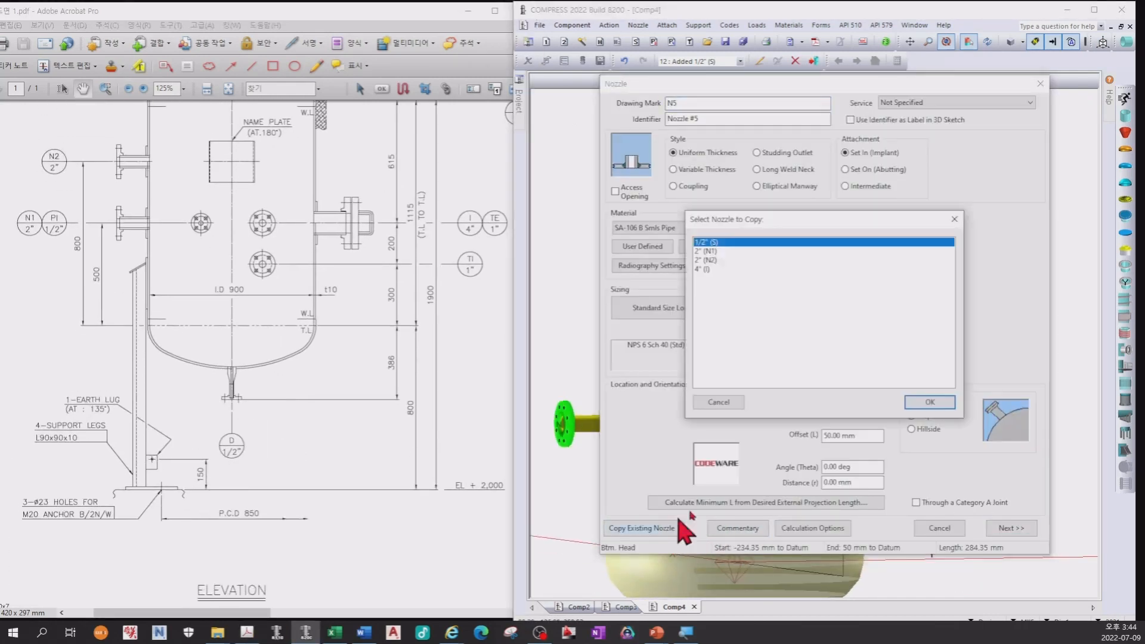
double_click(709, 242)
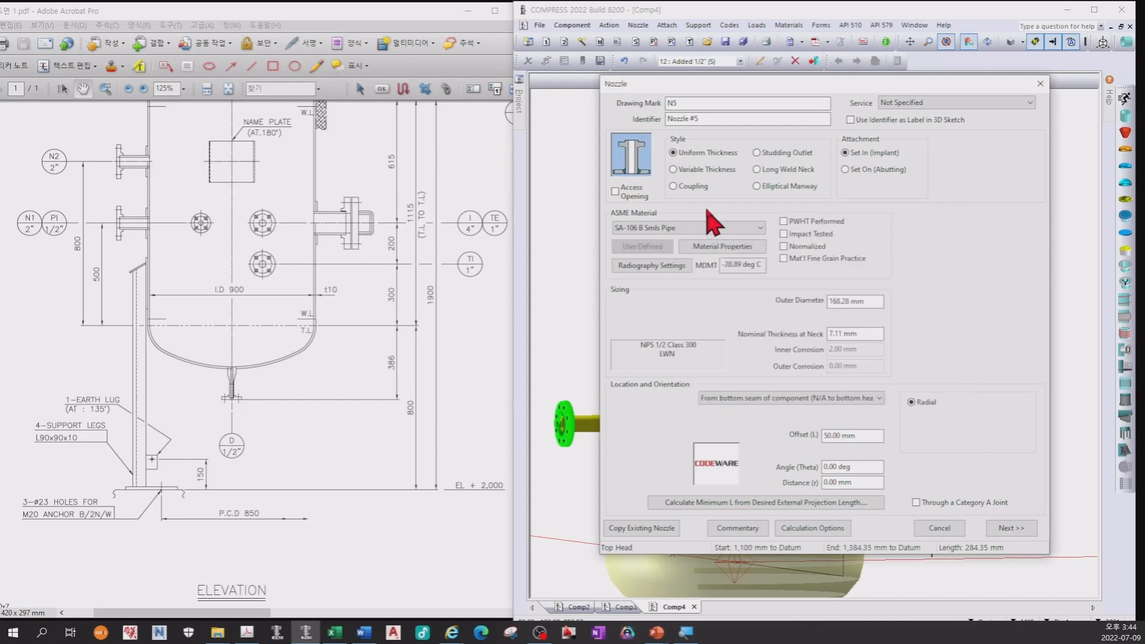
key(Tab)
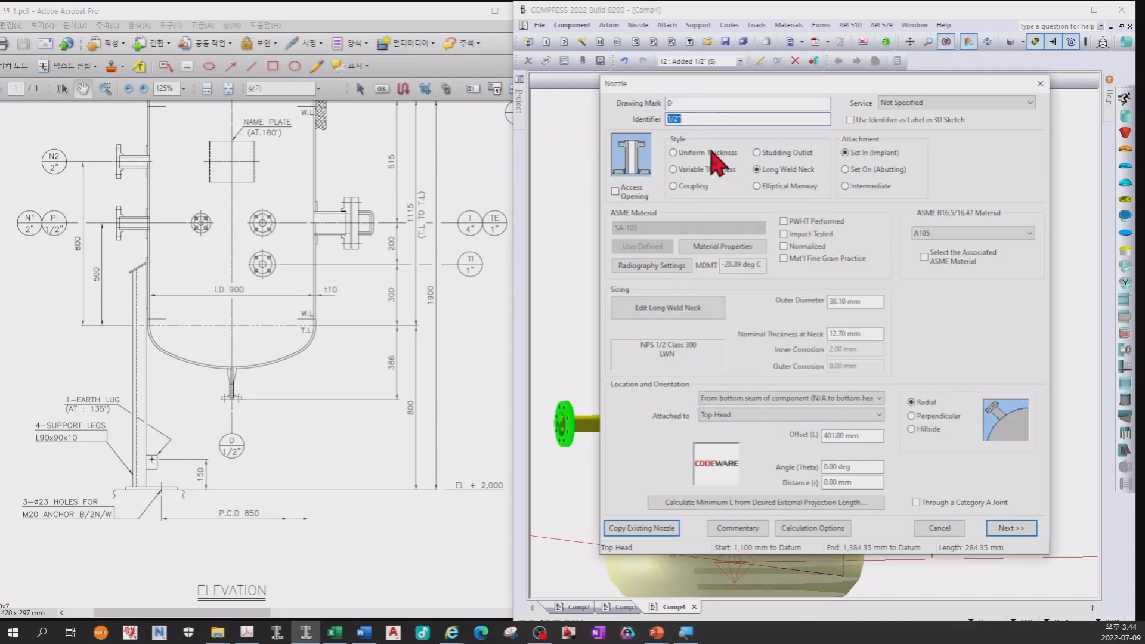
- Locate nozzle D on the bottom head at a -386 mm offset from the datum line and accept its copied weld details
click(770, 398)
click(862, 437)
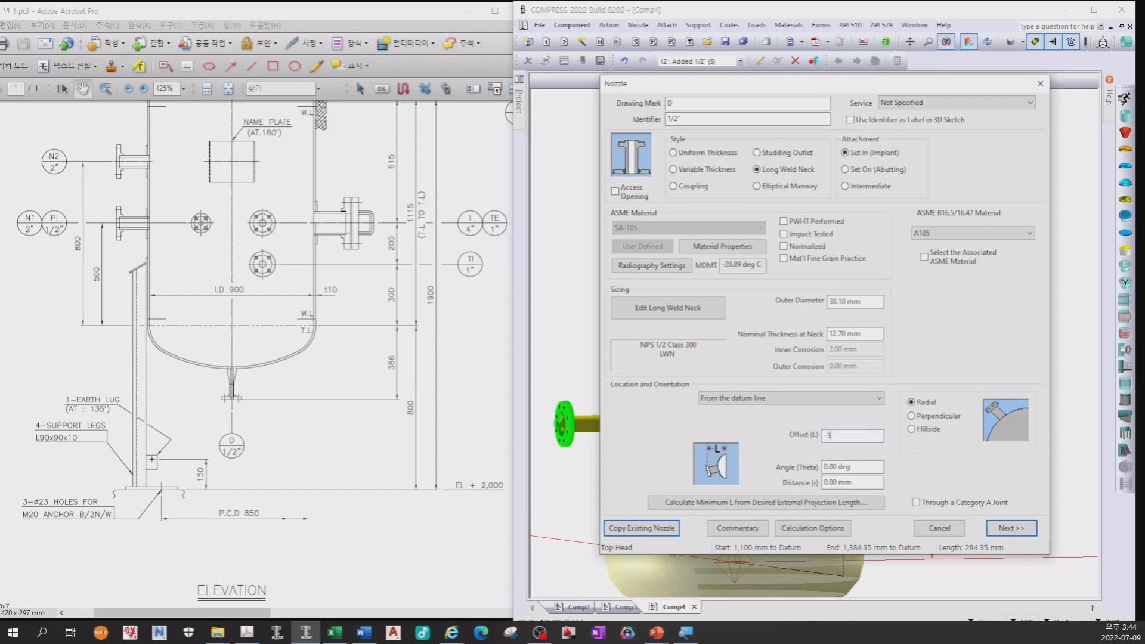
key(Tab)
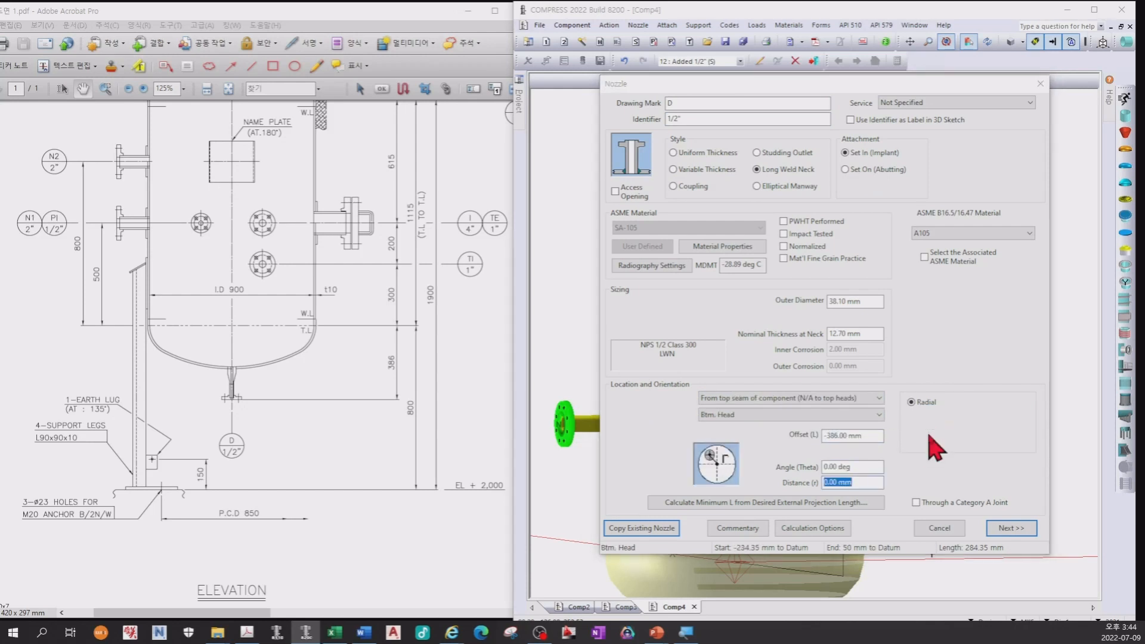
key(Return)
key(Return)
drag(837, 453, 854, 383)
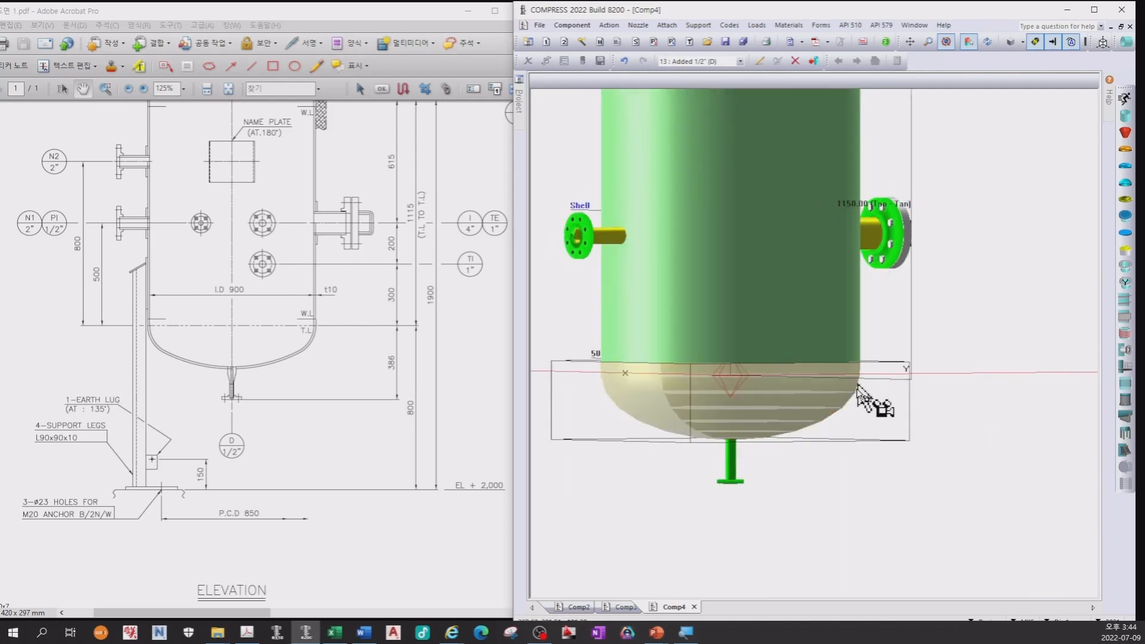
- Try to add a copy of nozzle D at a 386 mm offset from the datum line and undo the addition
click(814, 361)
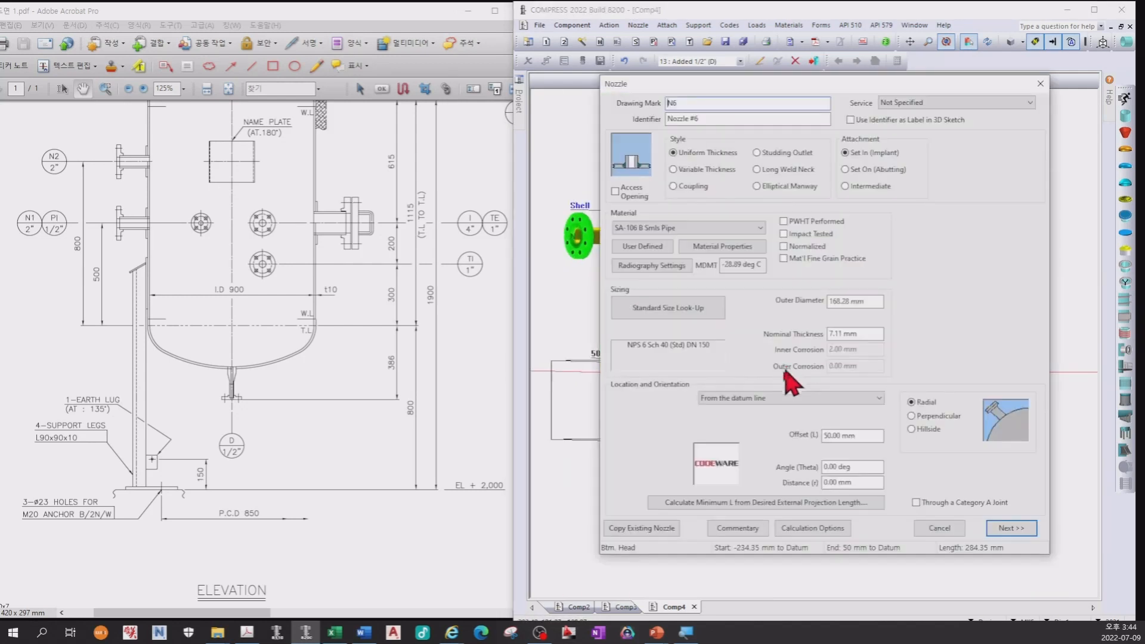
click(676, 528)
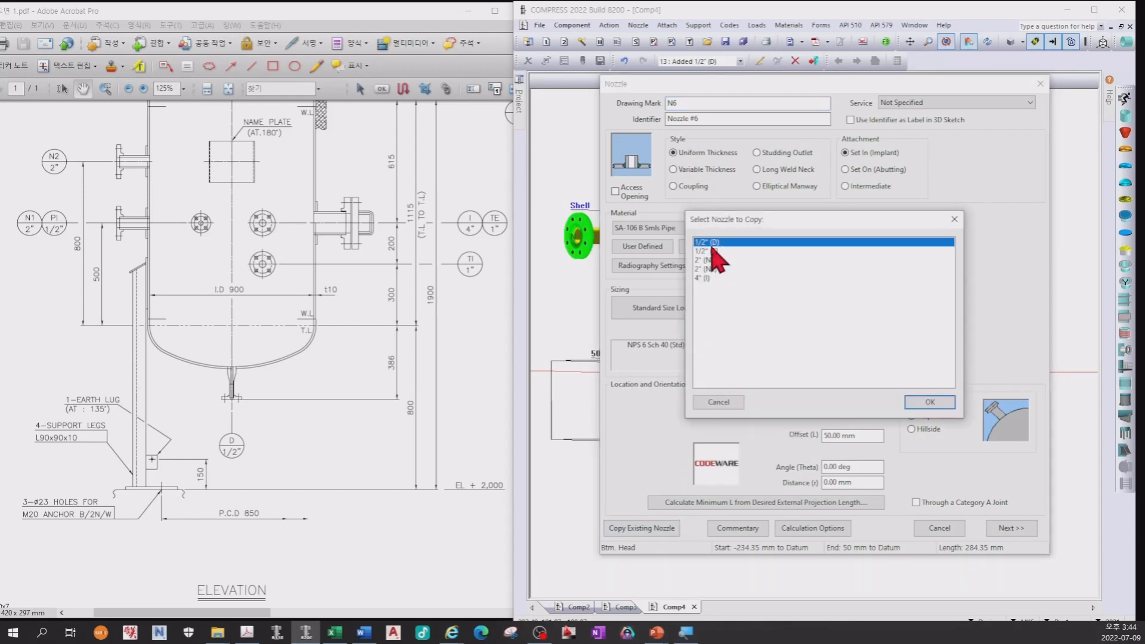
double_click(710, 243)
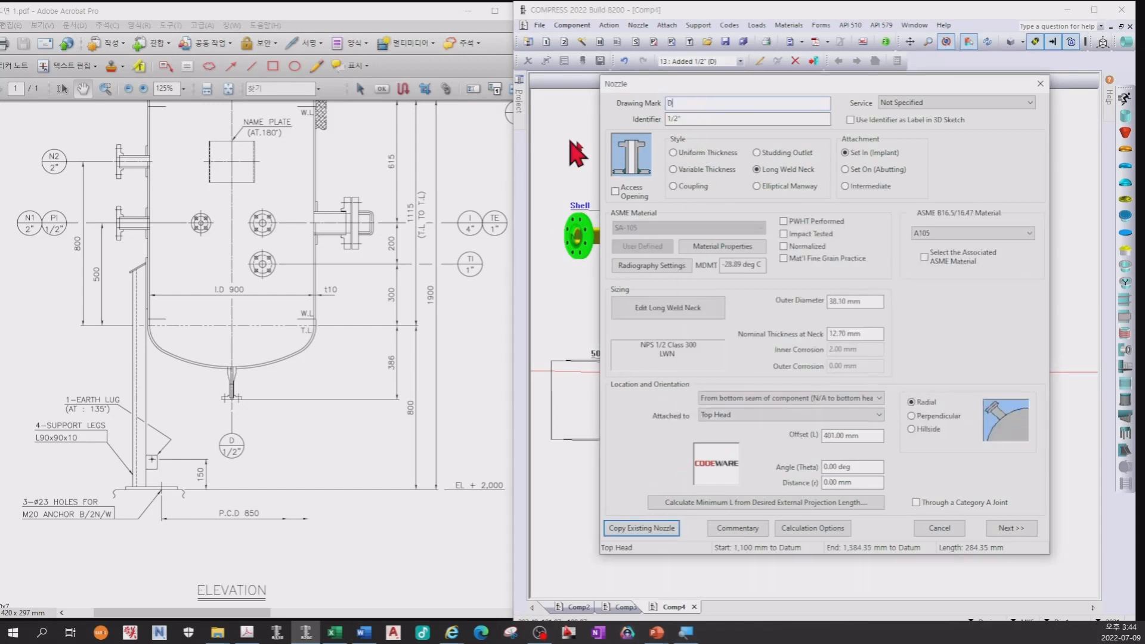
click(775, 398)
click(781, 417)
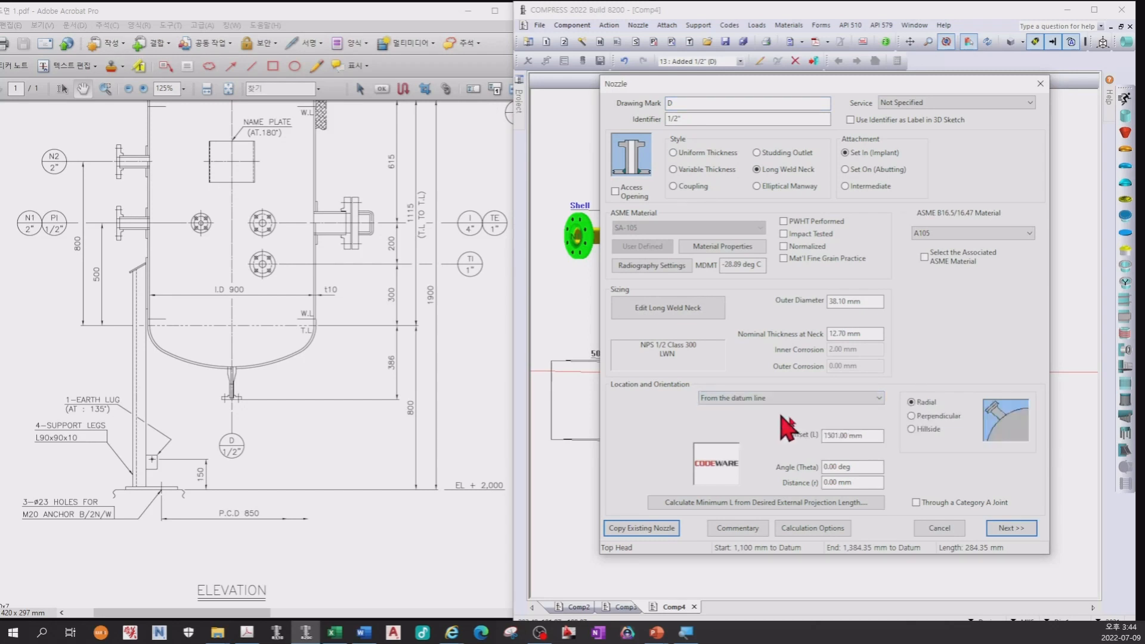
click(876, 435)
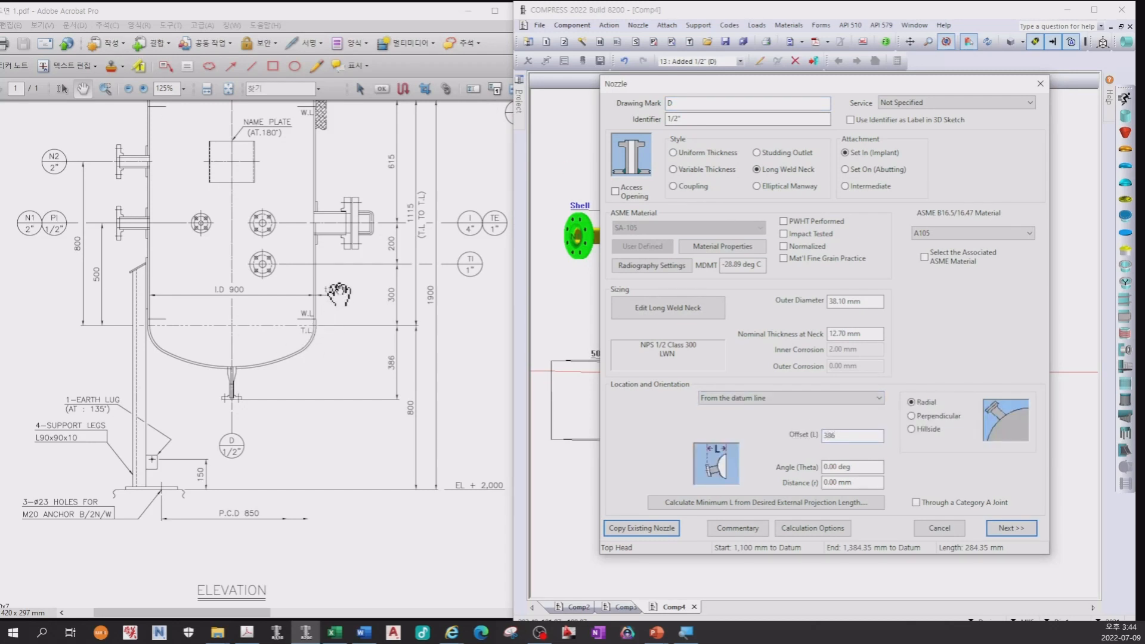
click(1011, 528)
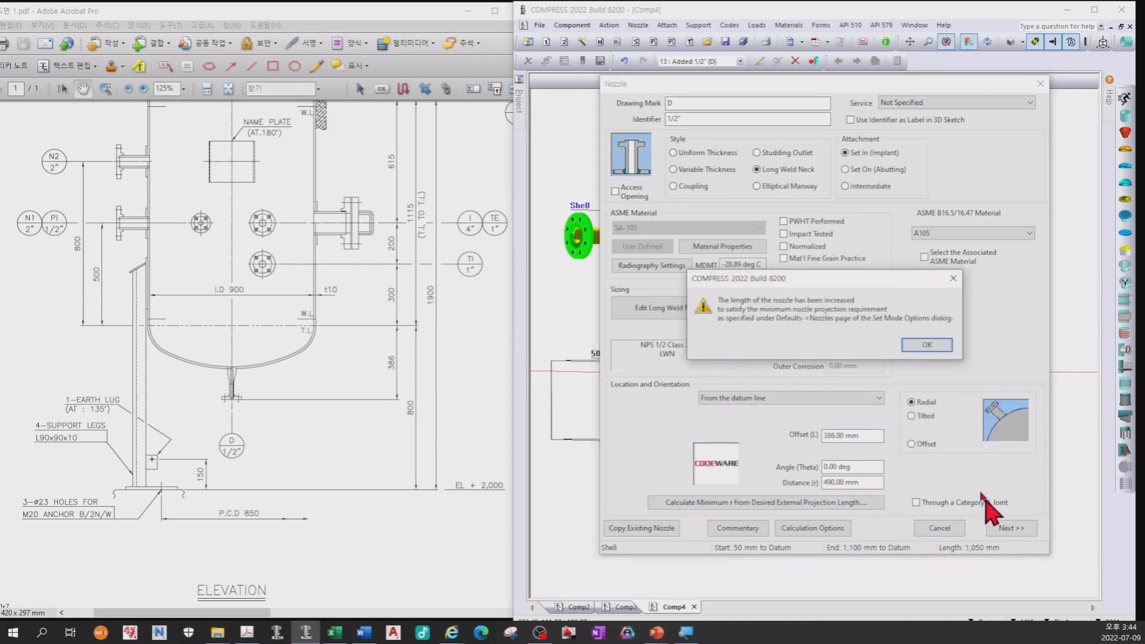
click(927, 345)
click(965, 536)
drag(932, 503, 881, 455)
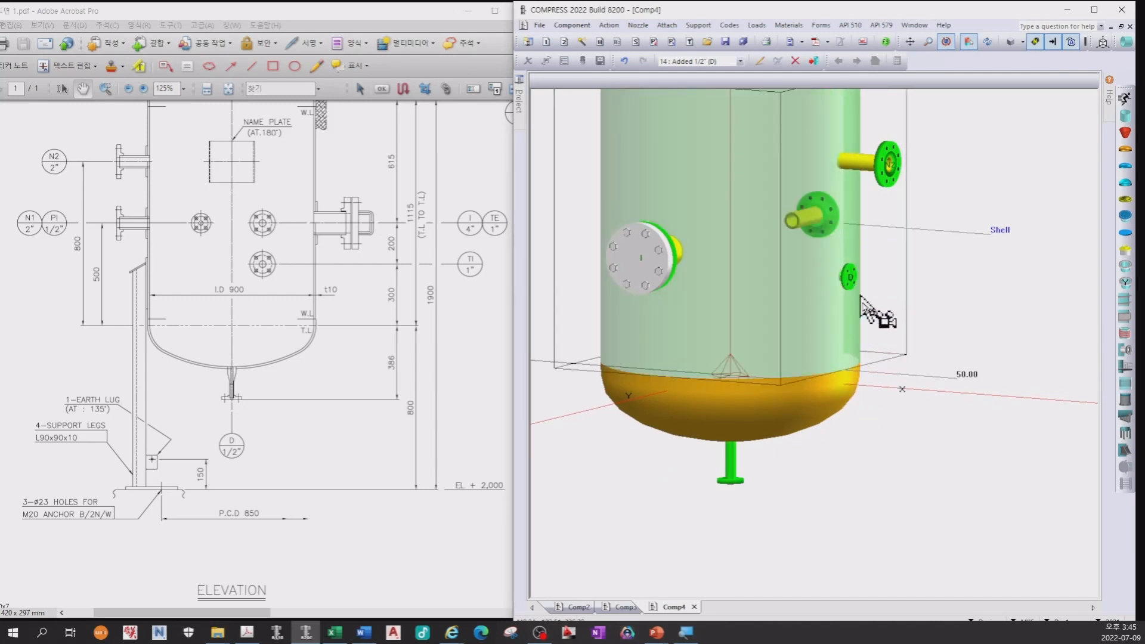
key(ctrl+z)
- Reopen nozzle D on the bottom head and check its offset from the datum line against the elevation drawing
drag(869, 482, 734, 468)
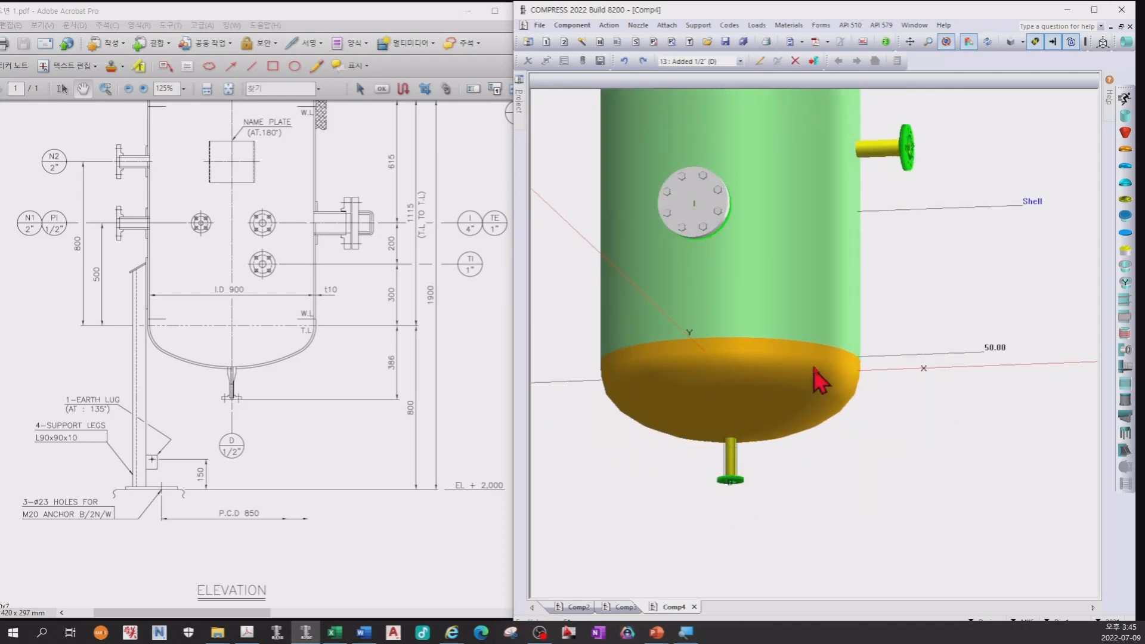
click(762, 356)
click(775, 398)
click(768, 414)
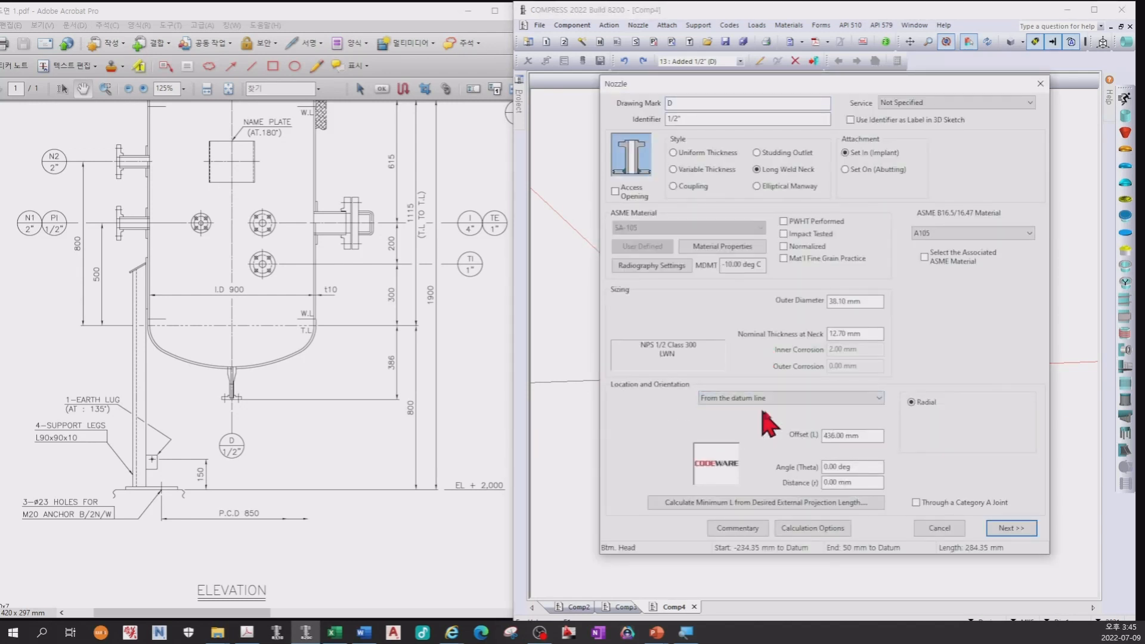
click(867, 434)
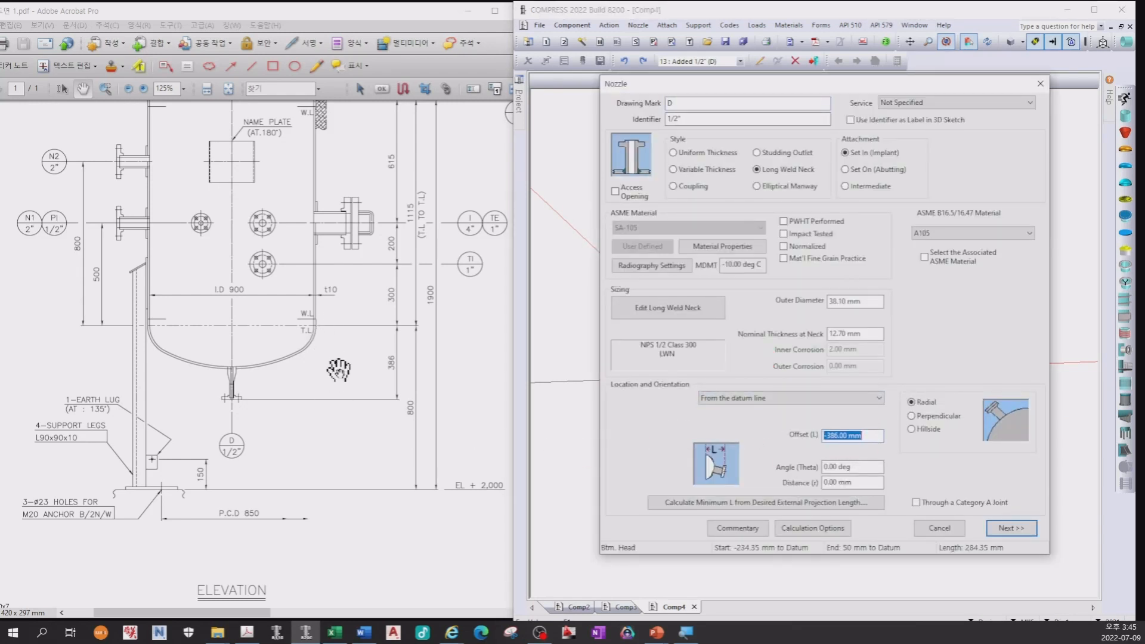
click(314, 400)
scroll(298, 358, up, 5)
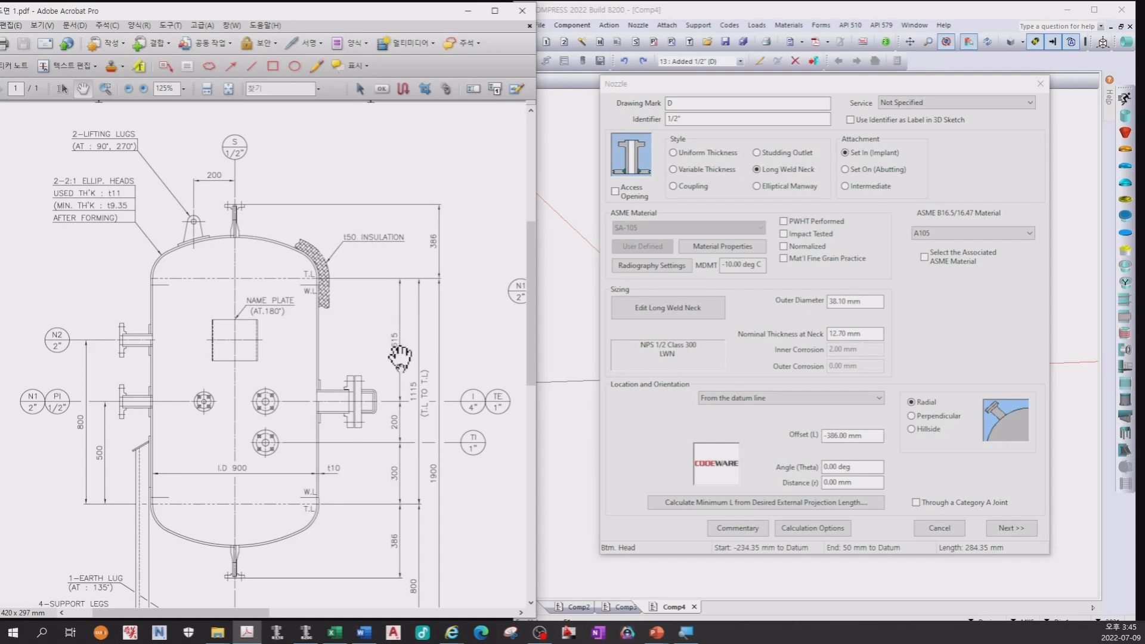
click(996, 529)
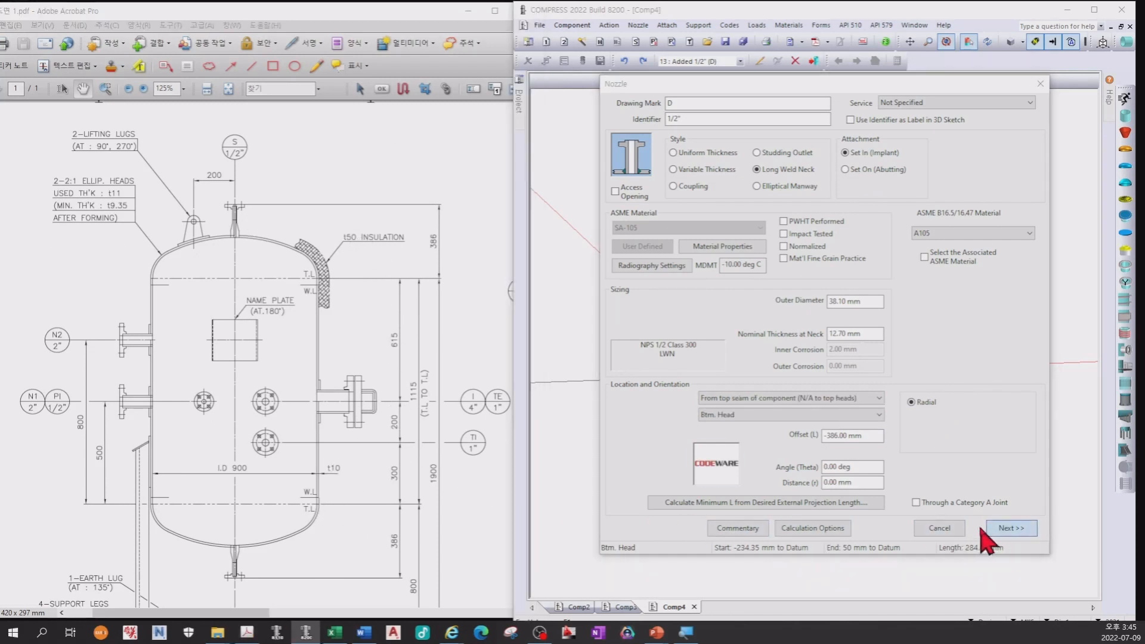
click(971, 528)
- Start a new nozzle as a copy of the 1/2" nozzle S and give it drawing mark PI
scroll(918, 451, down, 5)
drag(925, 417, 851, 422)
drag(488, 481, 443, 473)
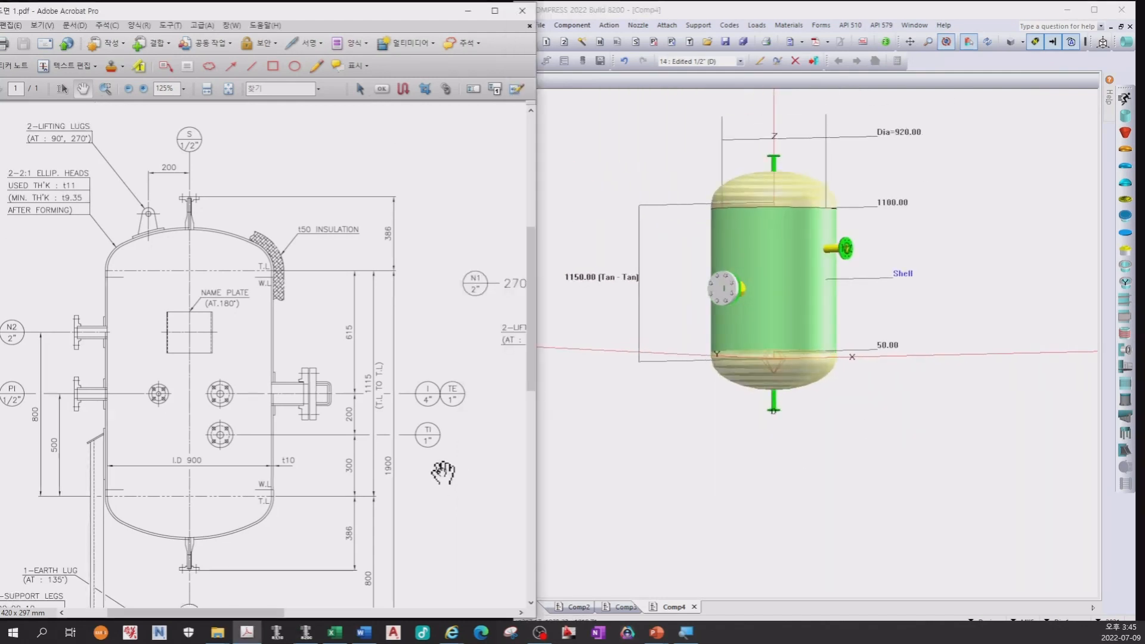
drag(468, 405, 531, 415)
drag(723, 478, 732, 442)
click(774, 408)
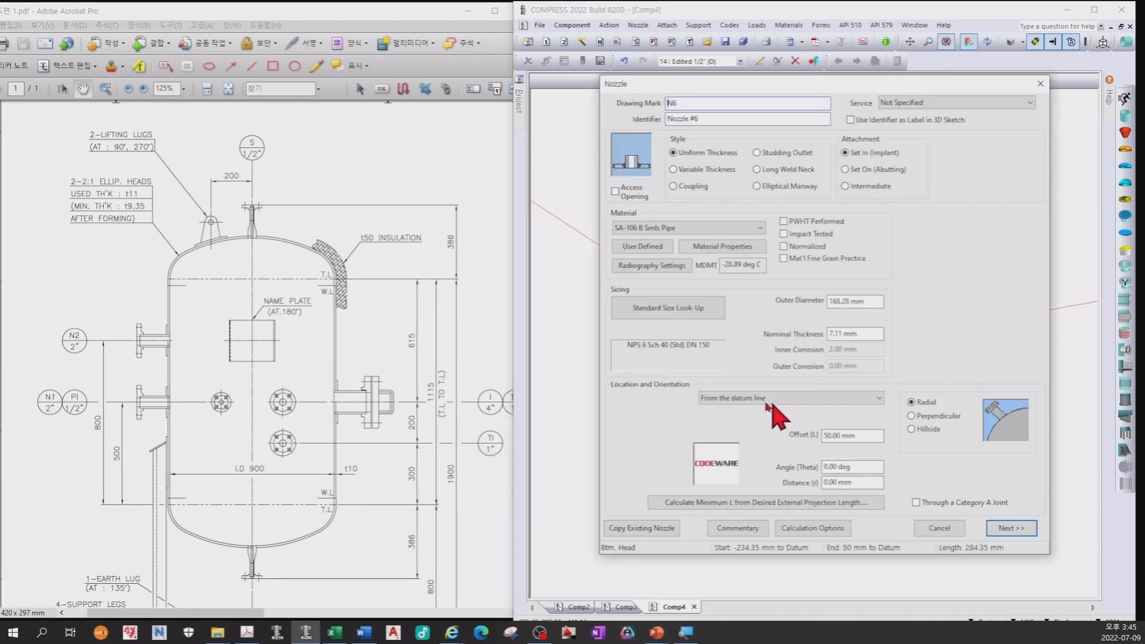
click(643, 528)
click(723, 251)
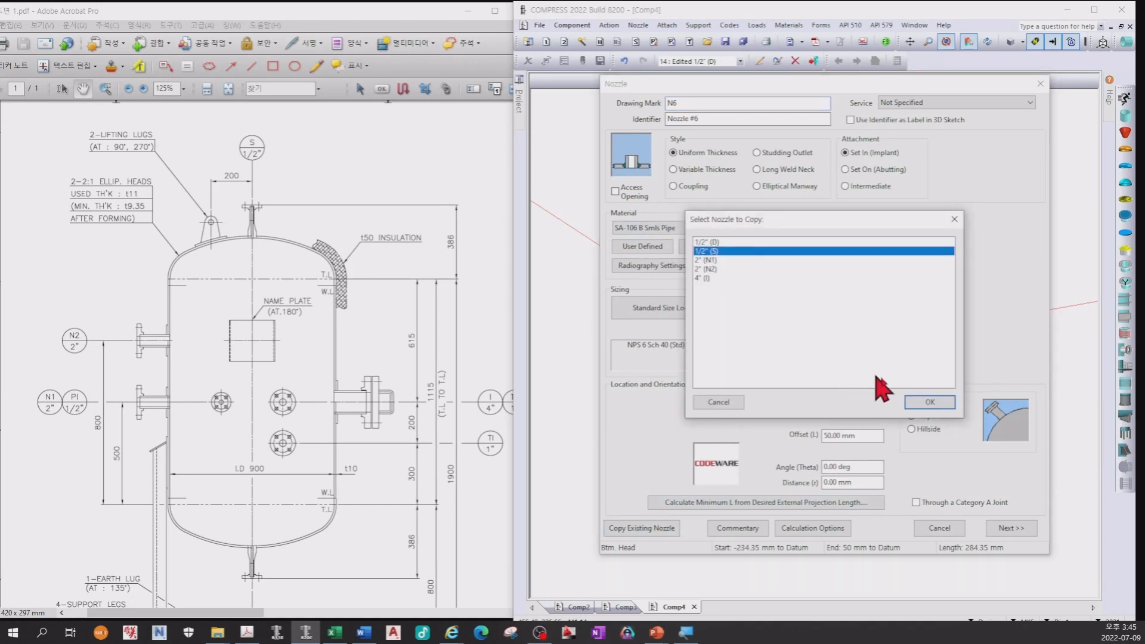
click(928, 402)
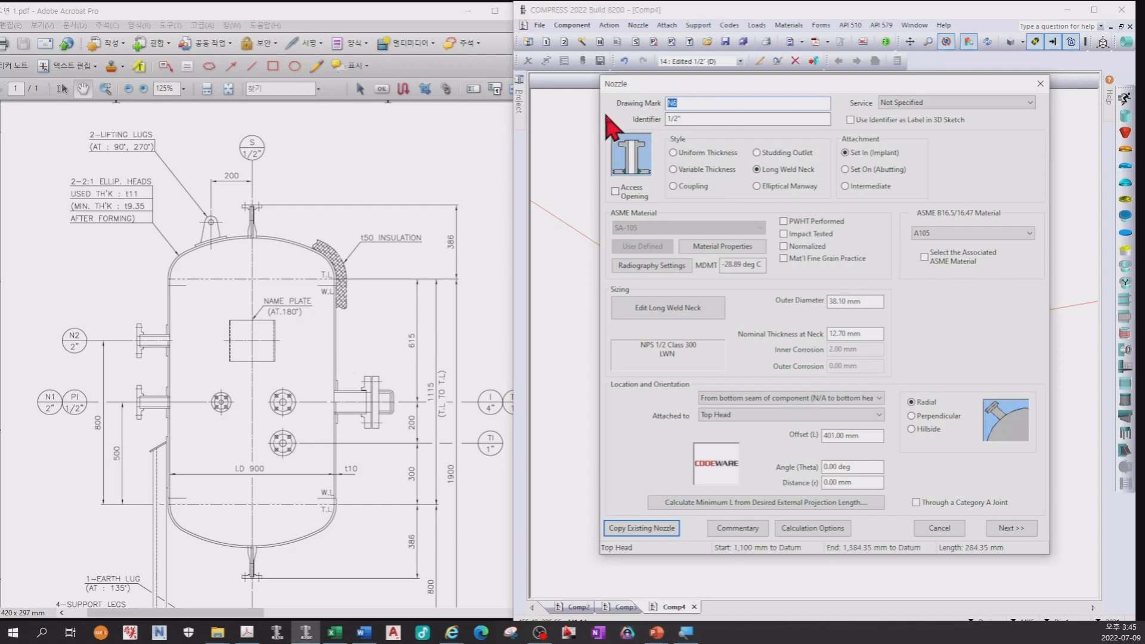
text(PI)
key(Tab)
- Locate nozzle PI on the shell at a 500 mm offset from the datum line
click(797, 399)
click(796, 424)
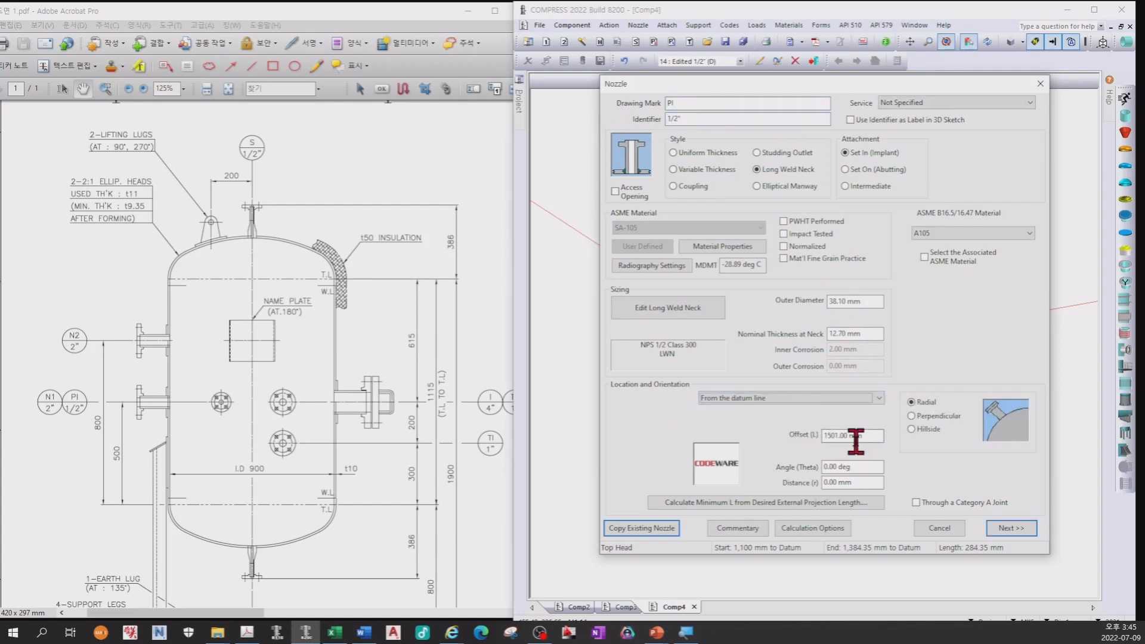
text(500)
key(Tab)
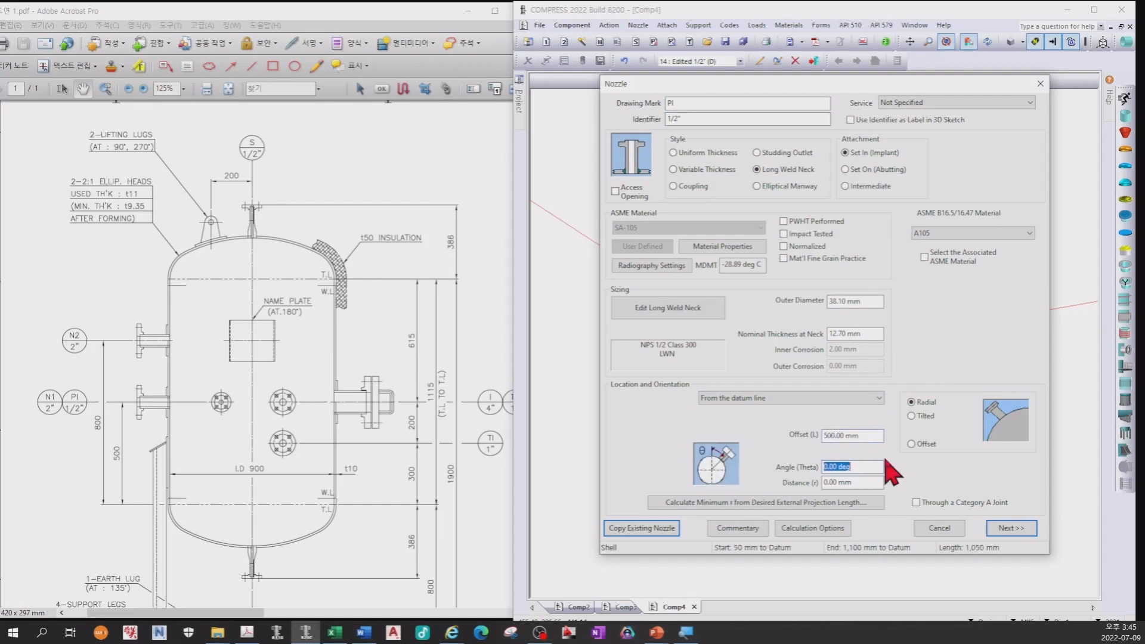
- Orient nozzle PI as Offset with a 150 mm centreline offset and a 180° angle, set its distance, and accept the weld details
drag(476, 400, 120, 394)
drag(353, 396, 350, 411)
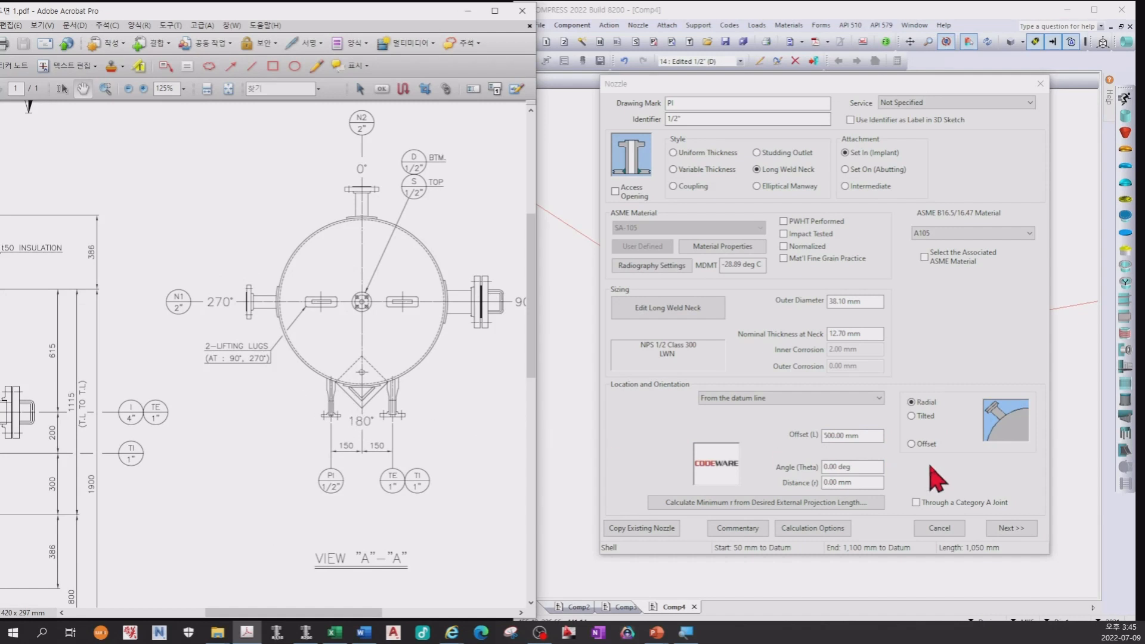
click(924, 446)
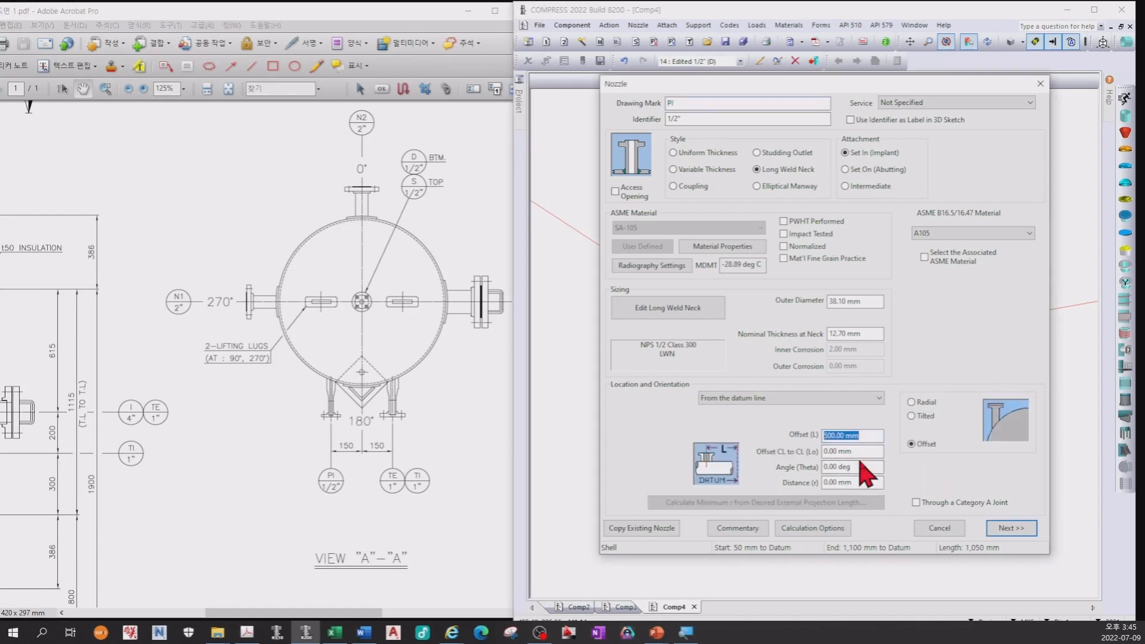
click(868, 452)
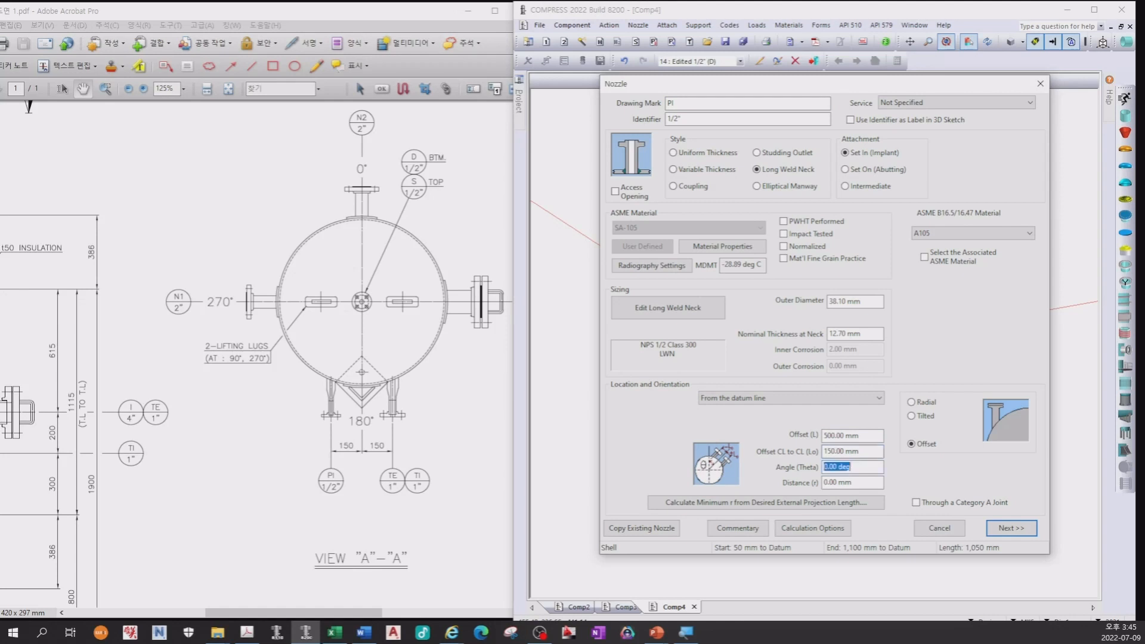
text(180)
key(Tab)
text(65)
click(1008, 529)
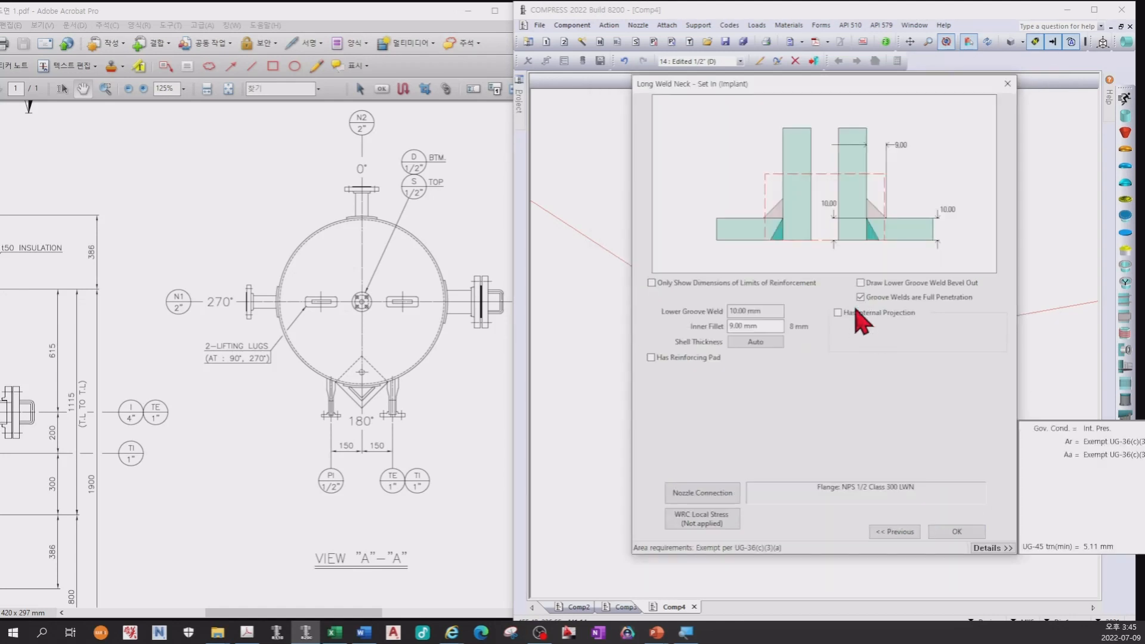
click(956, 531)
drag(792, 430, 823, 557)
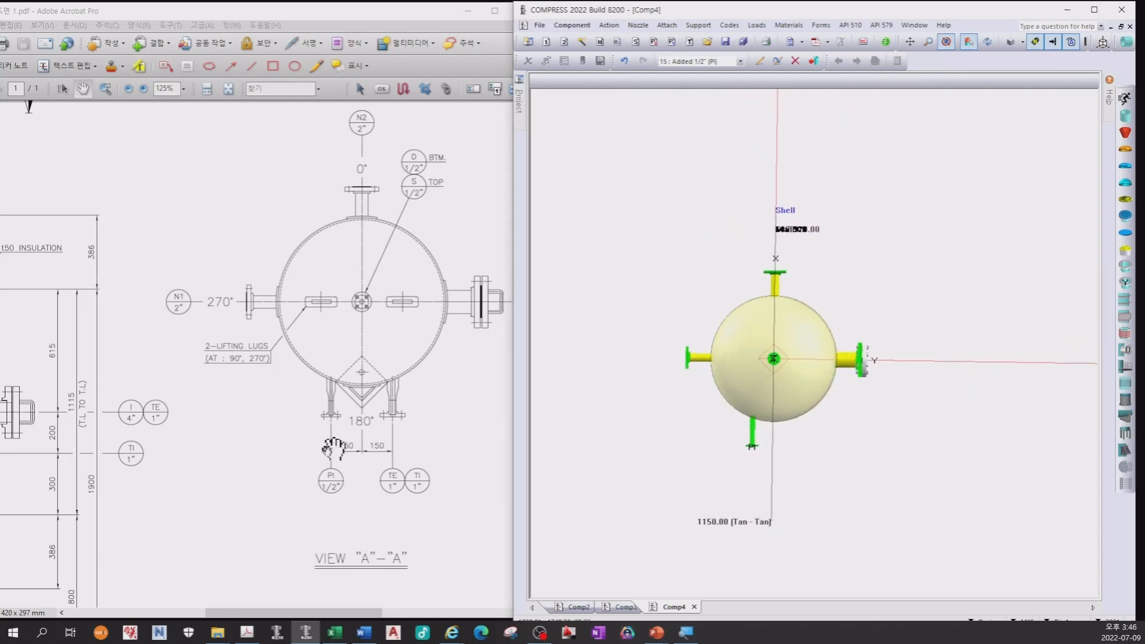
- Start a new nozzle as a copy of the 1/2" nozzle PI, with drawing mark TI and identifier 1"
drag(802, 480, 808, 387)
mouse_move(274, 477)
mouse_down()
mouse_move(289, 427)
mouse_move(427, 364)
mouse_move(433, 344)
mouse_up()
mouse_move(305, 421)
mouse_down()
mouse_move(271, 453)
mouse_move(183, 474)
mouse_up()
drag(601, 486, 591, 488)
click(726, 476)
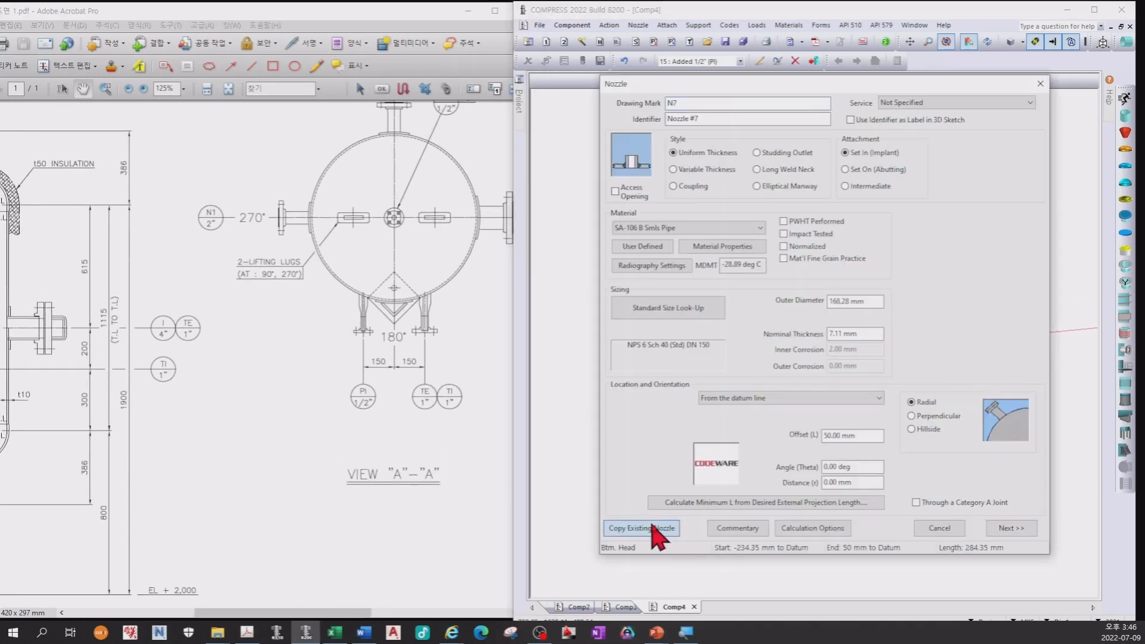
click(656, 528)
double_click(714, 250)
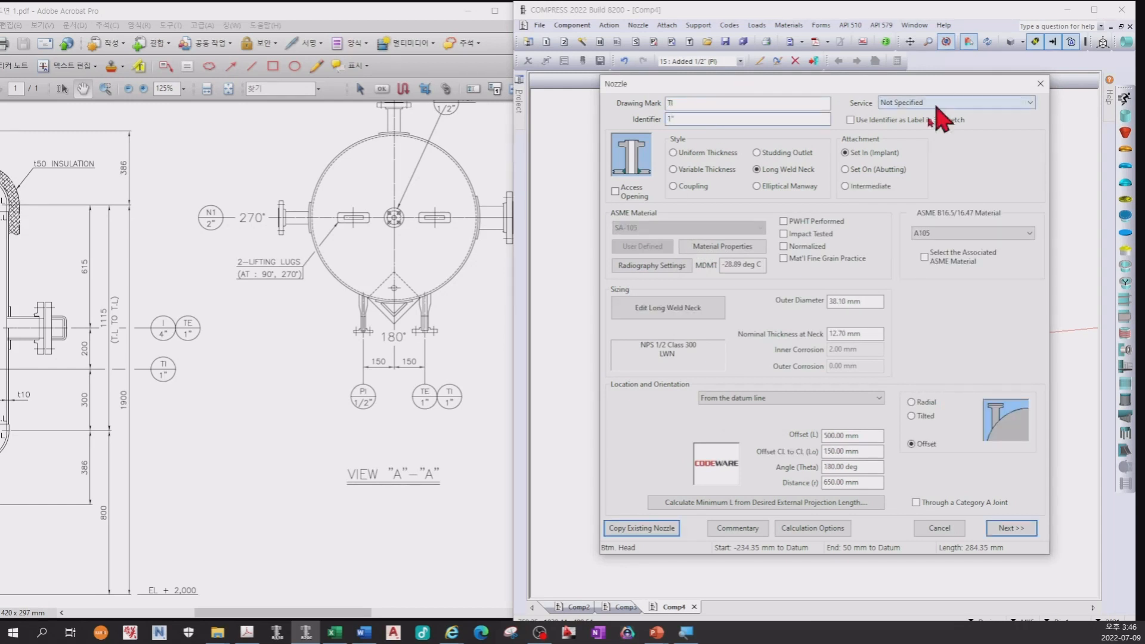
- Change the nominal size of nozzle TI's long weld neck to NPS 1
click(718, 303)
click(668, 143)
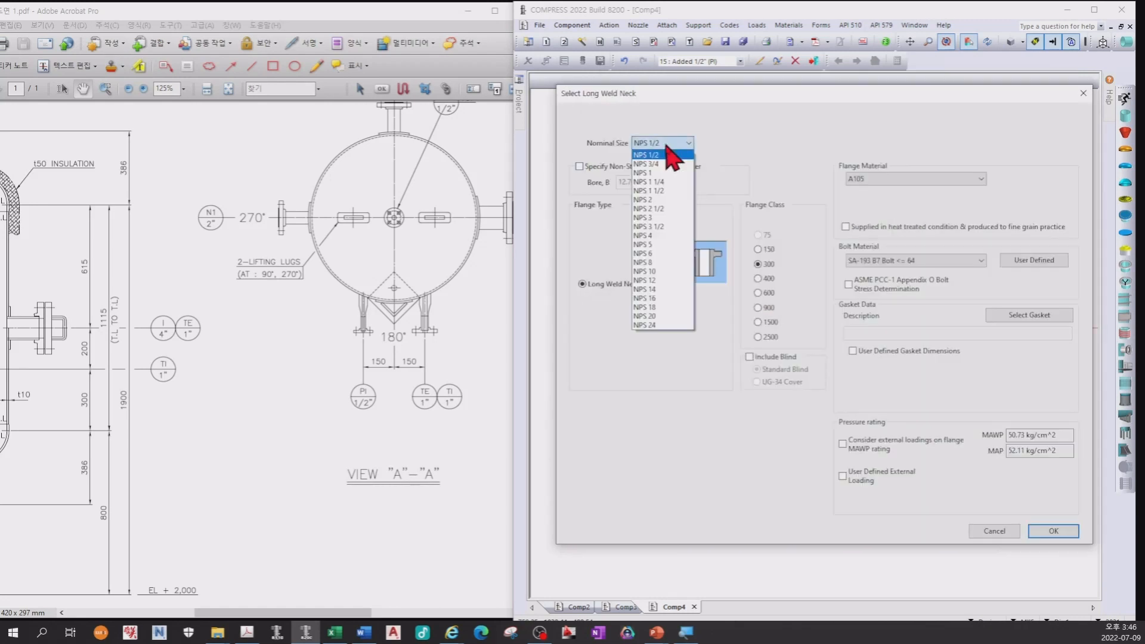
click(660, 172)
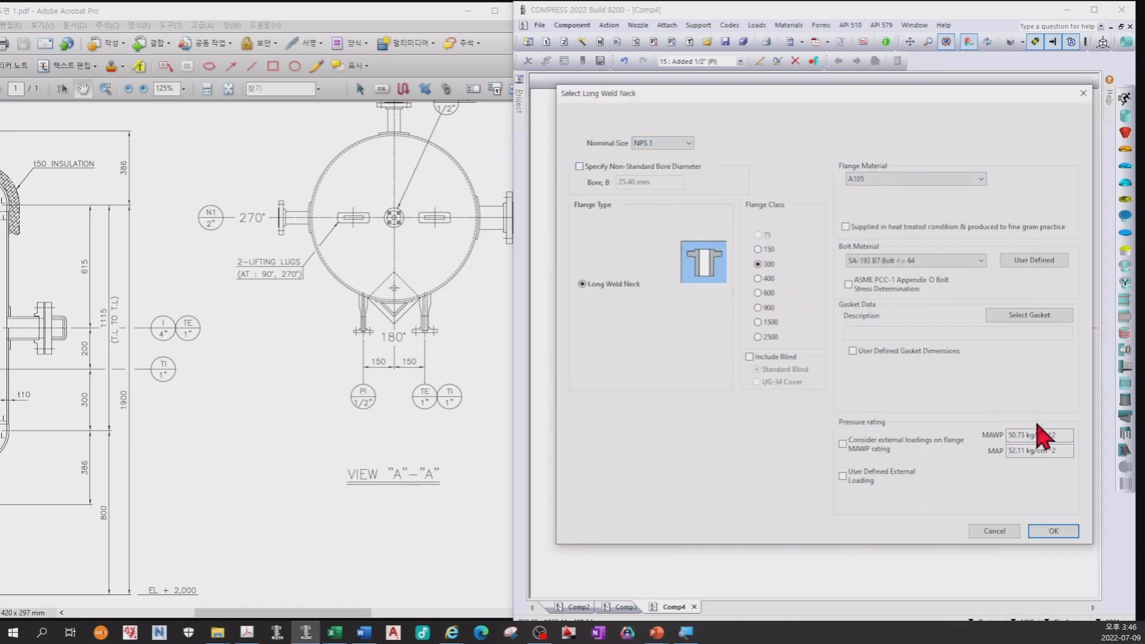
click(1054, 531)
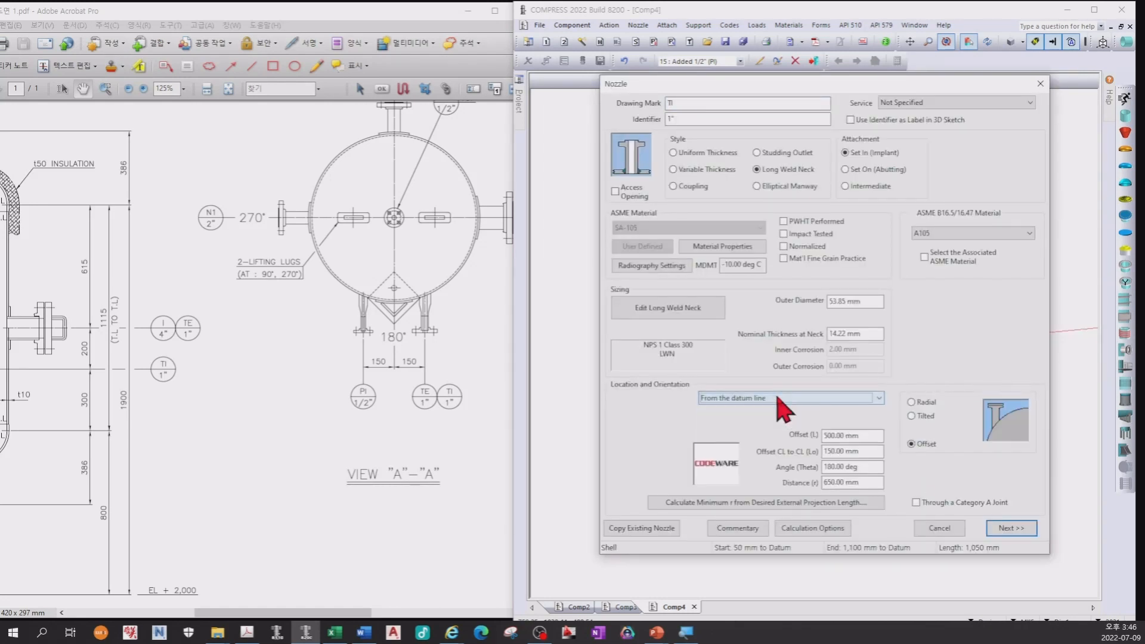
- Locate nozzle TI 300 mm from the datum line with a -150 mm centreline offset and complete the nozzle
click(861, 434)
click(858, 451)
mouse_move(315, 430)
mouse_down()
mouse_move(378, 439)
mouse_move(378, 429)
mouse_move(428, 431)
mouse_up()
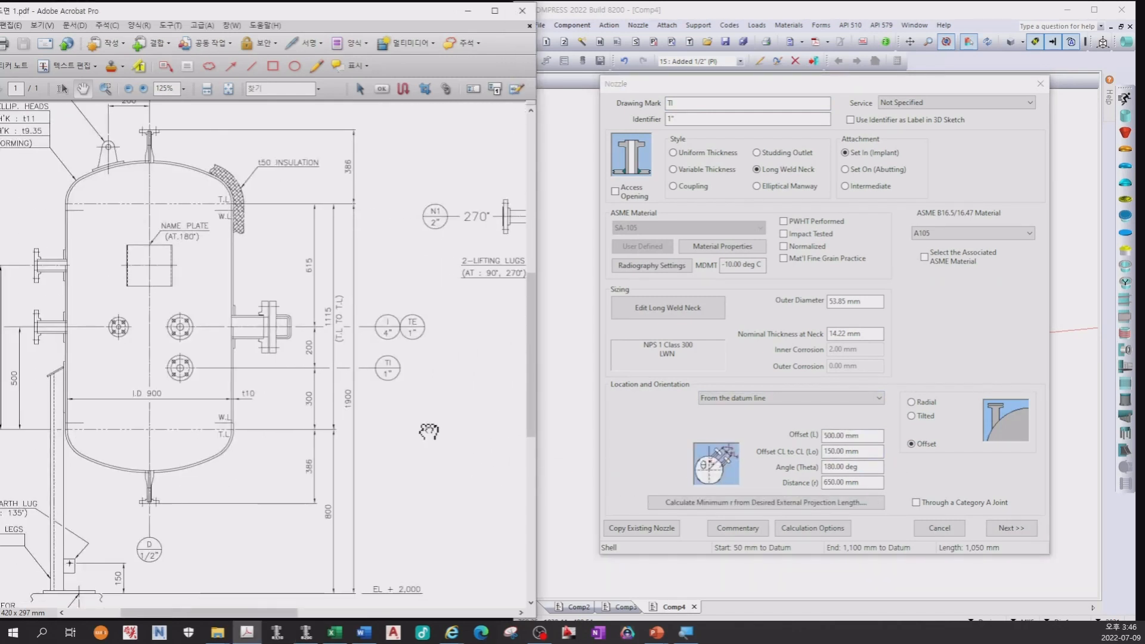
click(874, 435)
text(300)
key(Tab)
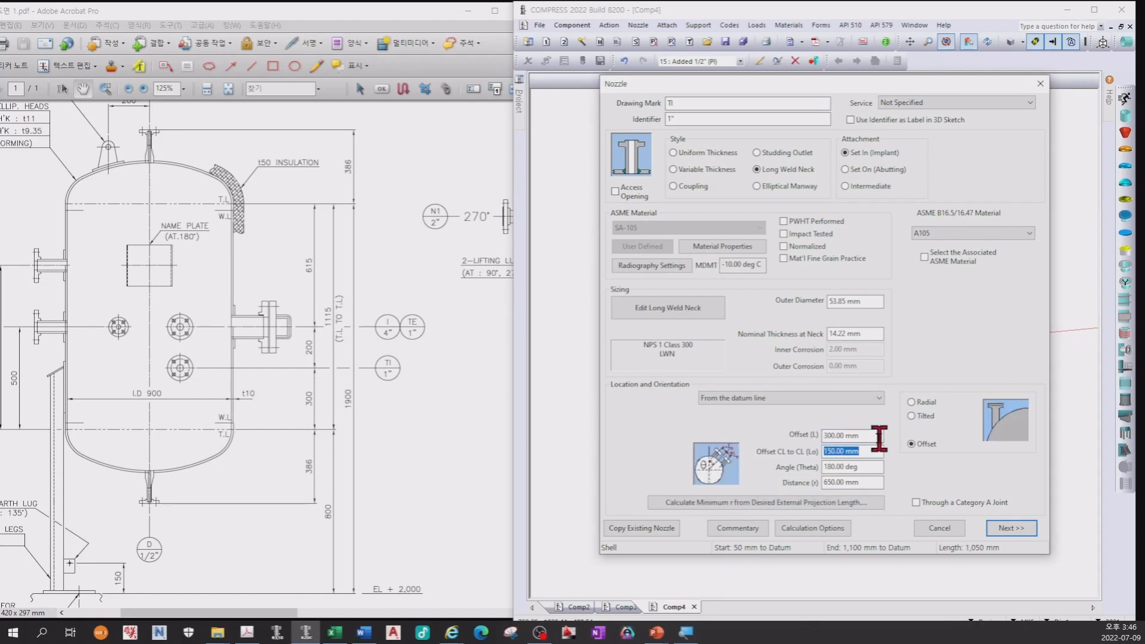
key(Return)
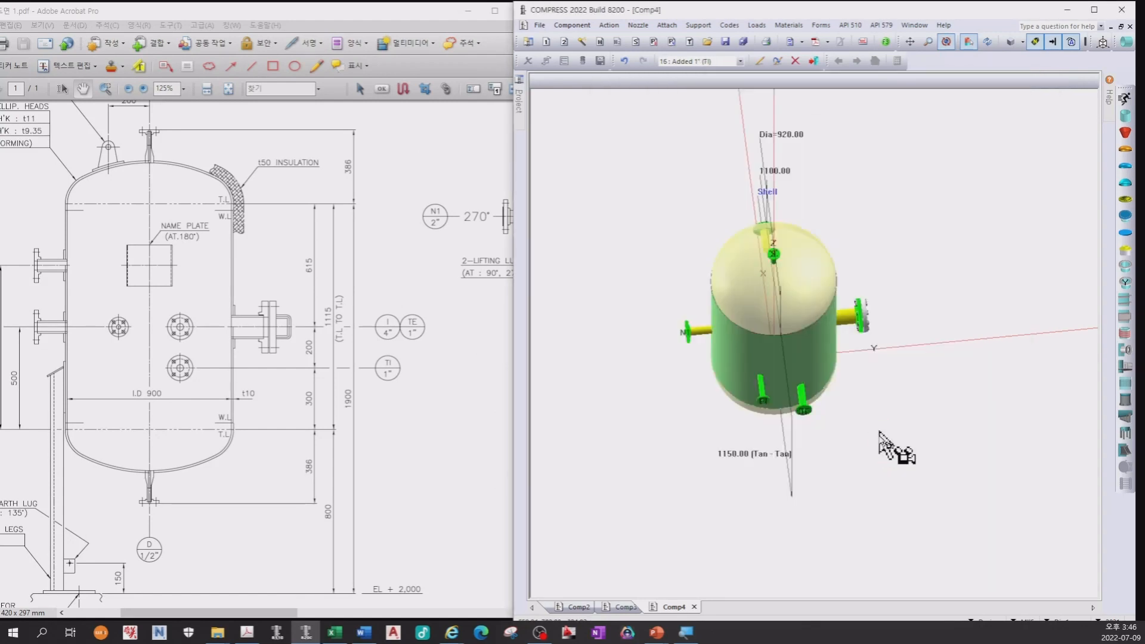
- Add nozzle TE as a copy of the 1" nozzle TI, moving its datum-line offset to the TE elevation in the drawing
drag(858, 362, 829, 444)
click(655, 529)
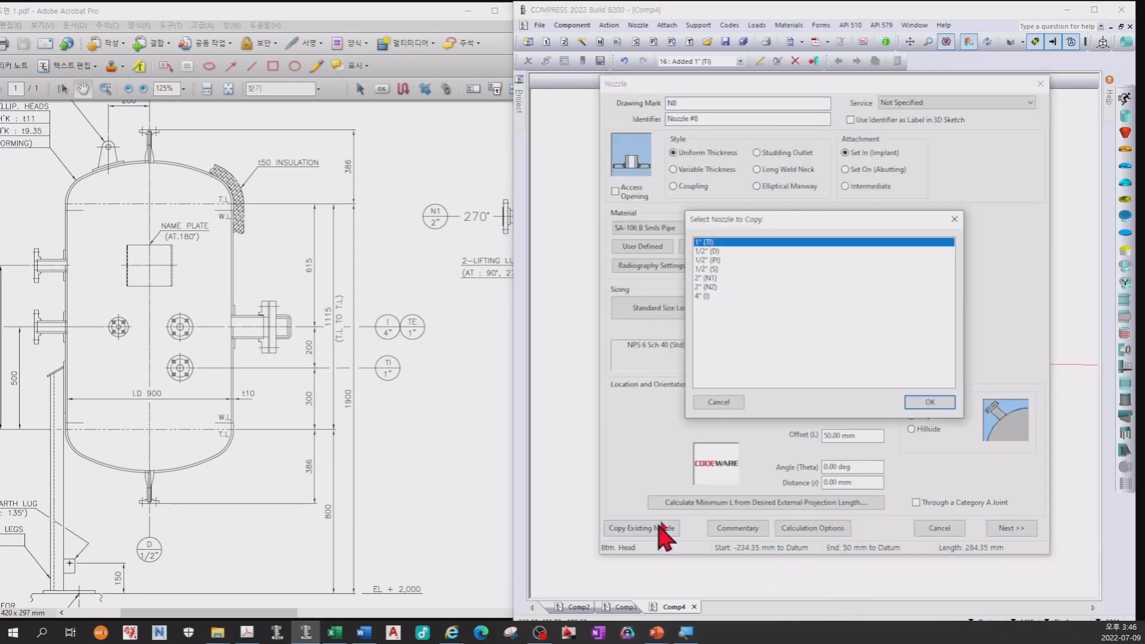
double_click(716, 243)
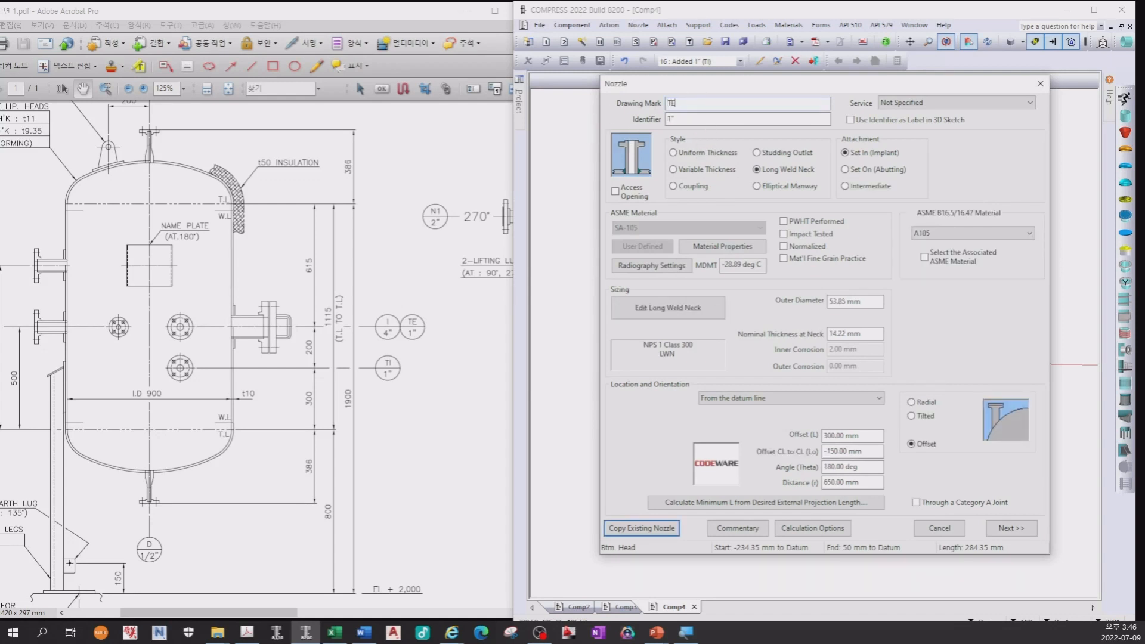
click(868, 436)
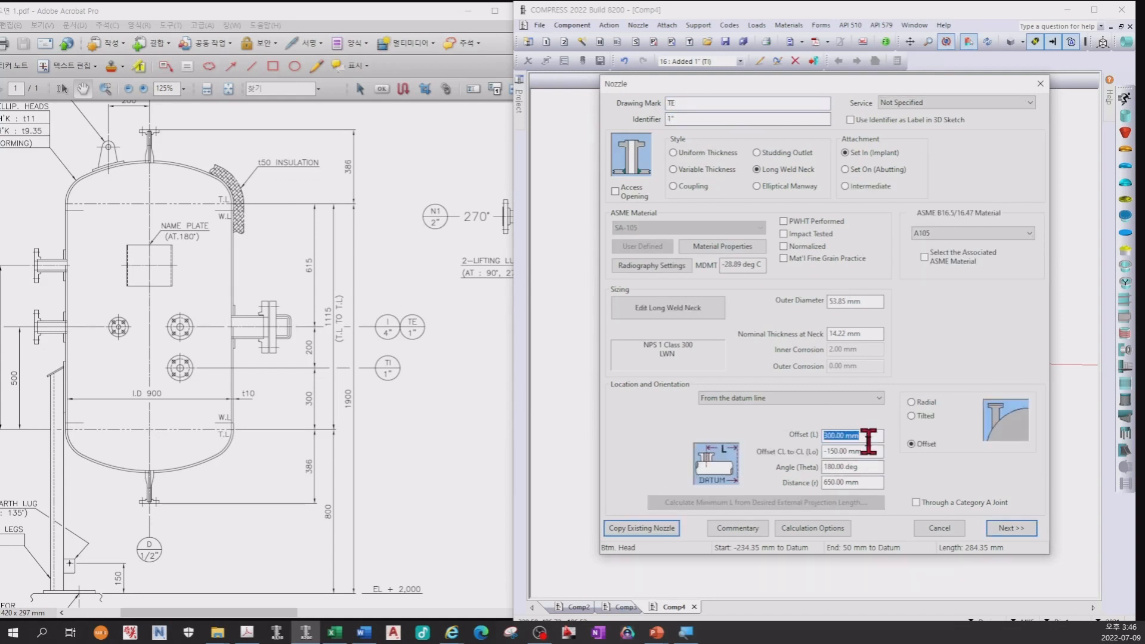
key(Return)
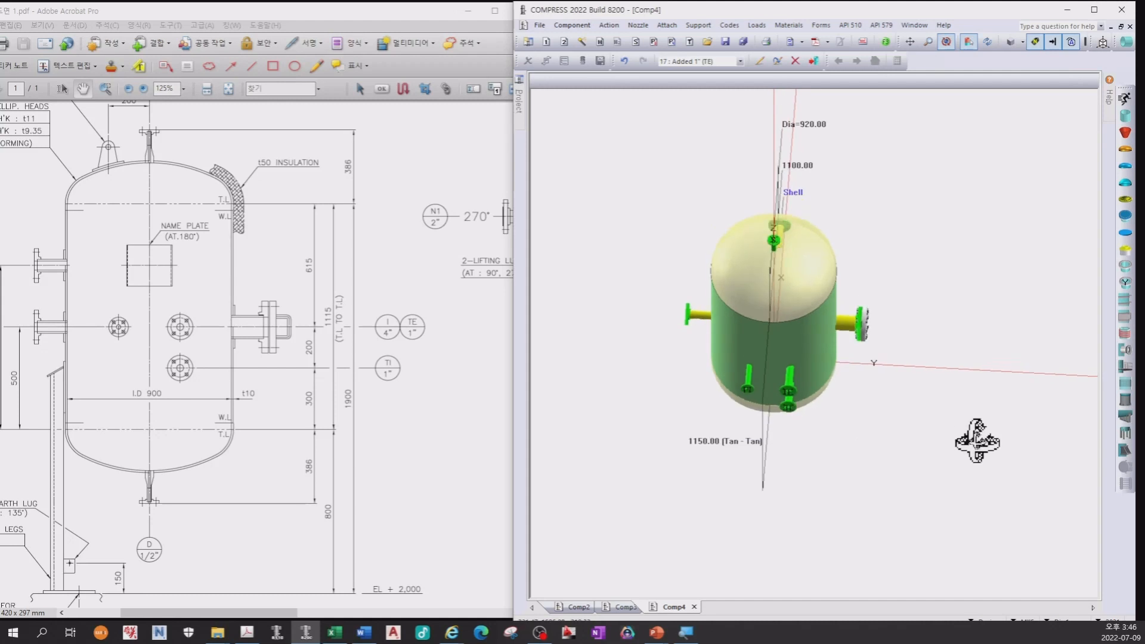
- Compare the nozzle layout with View A-A and review the ASME Section VIII, Division 1 edition and options against the design data
mouse_move(492, 413)
mouse_down()
mouse_move(163, 404)
mouse_move(171, 435)
mouse_move(346, 417)
mouse_move(385, 447)
mouse_up()
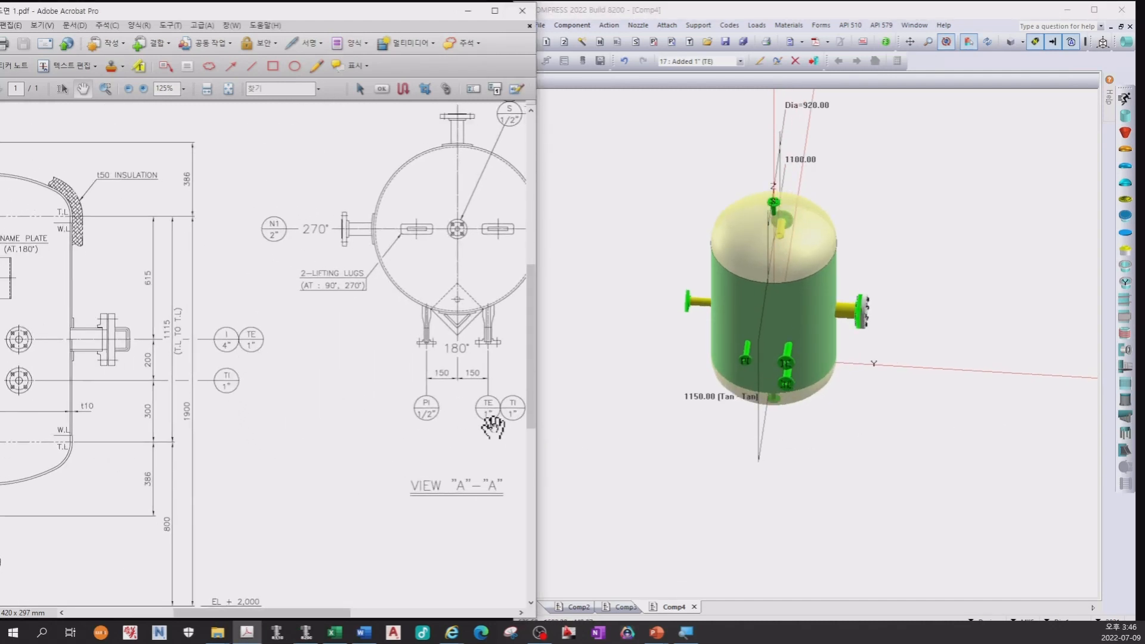
drag(686, 444, 821, 421)
mouse_move(696, 426)
mouse_down()
mouse_move(694, 450)
mouse_move(841, 289)
mouse_move(889, 429)
mouse_move(880, 456)
mouse_up()
drag(488, 351, 250, 394)
mouse_move(418, 325)
mouse_down()
mouse_move(203, 440)
mouse_move(155, 497)
mouse_up()
click(725, 105)
click(729, 25)
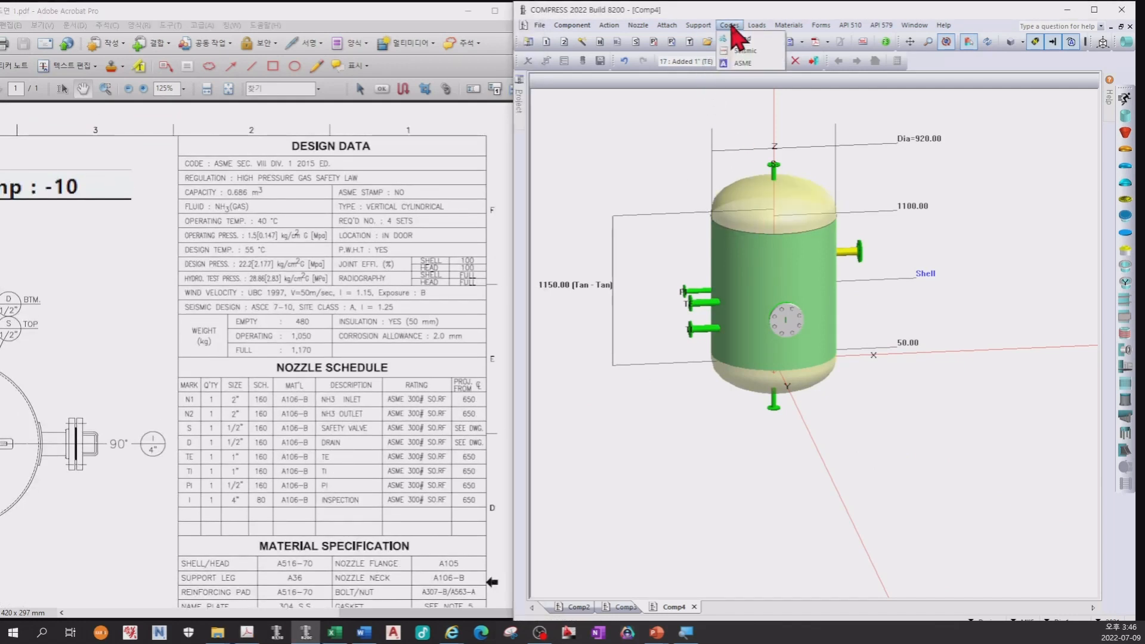
click(742, 63)
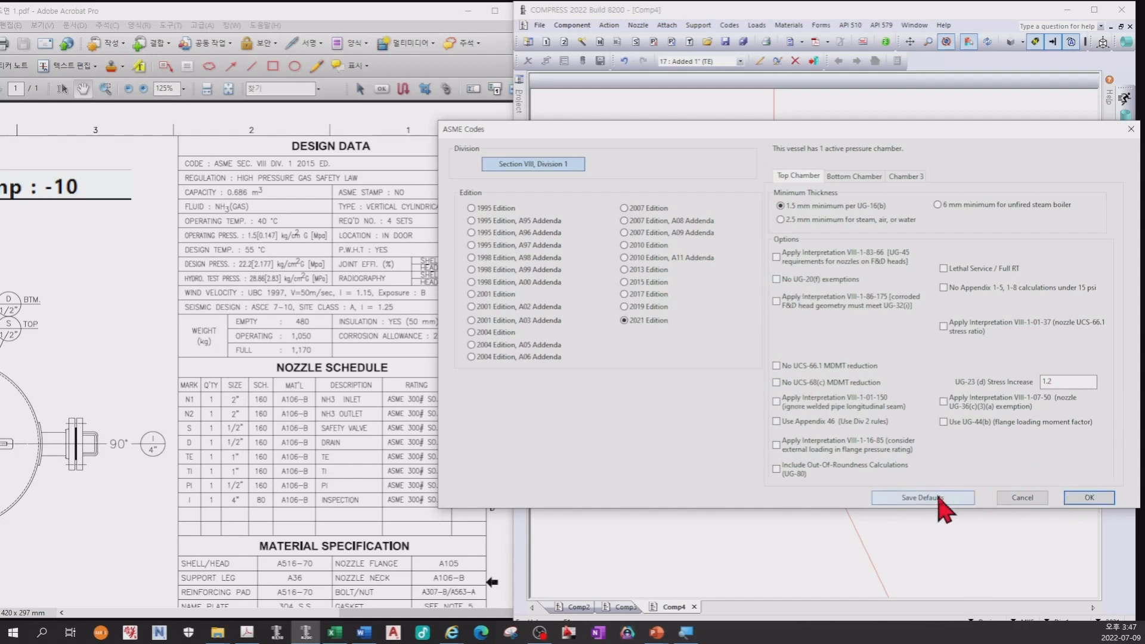
click(1067, 499)
drag(900, 437, 874, 455)
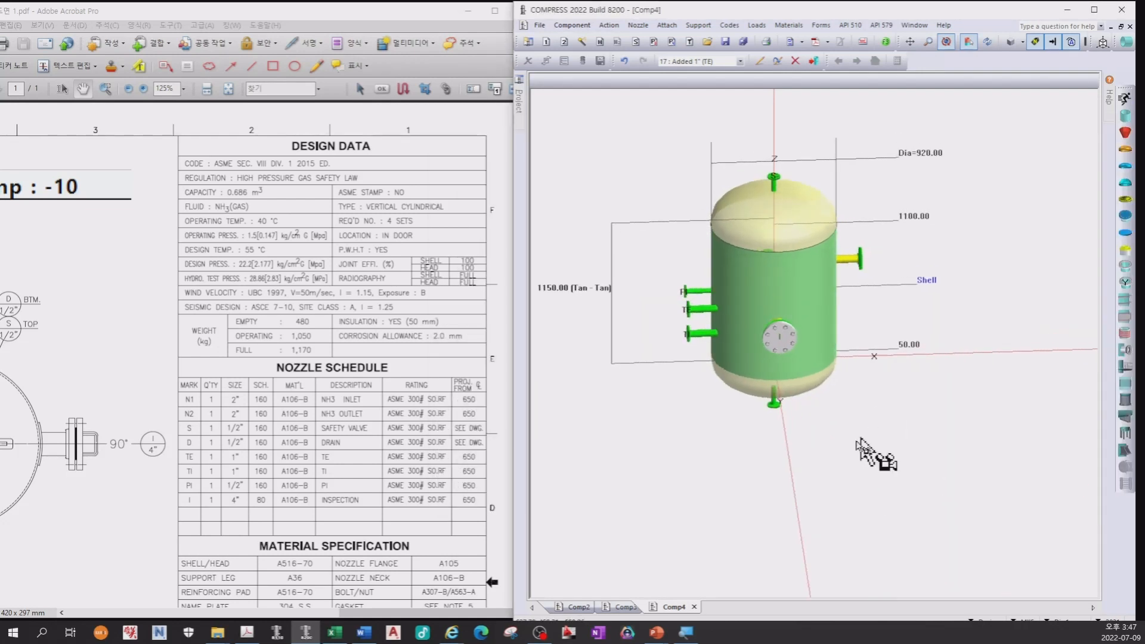
- Add a wind code to the vessel and choose UBC 1997
click(728, 25)
click(735, 38)
click(784, 136)
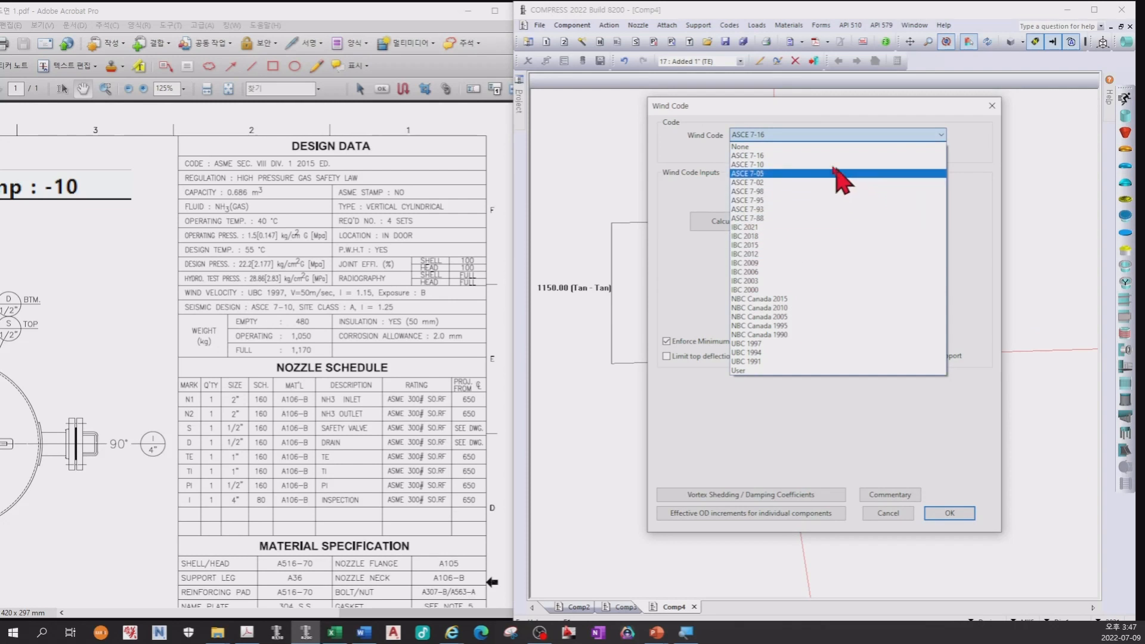
click(782, 344)
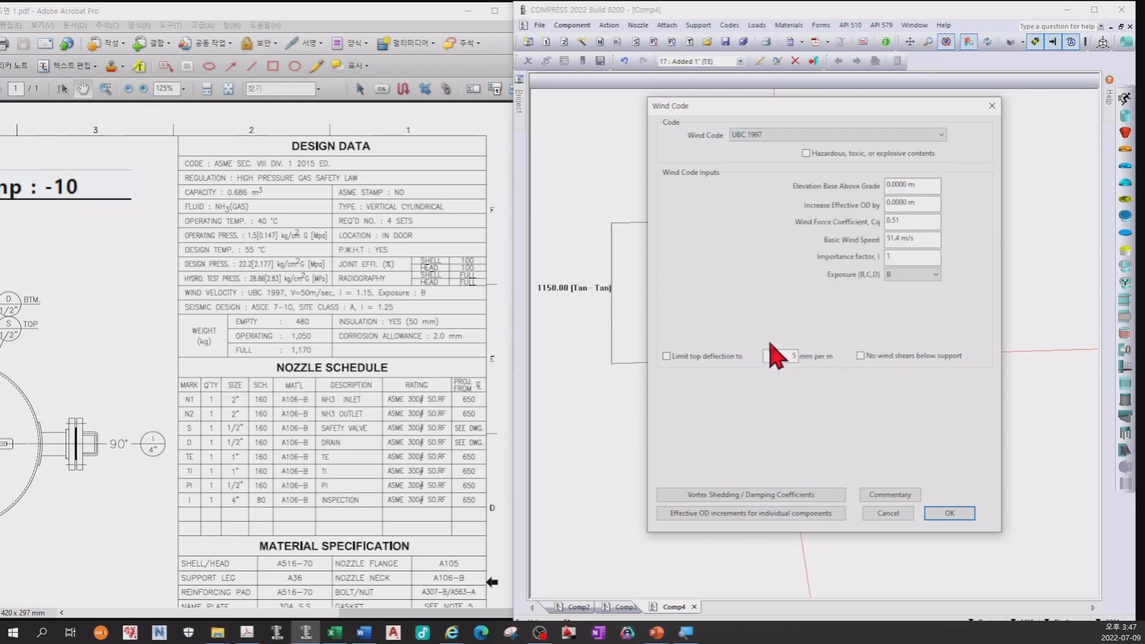
- Set the wind inputs to a basic wind speed of 50 m/s, importance factor 1.15 and exposure B, and accept them
click(912, 183)
key(Tab)
click(912, 238)
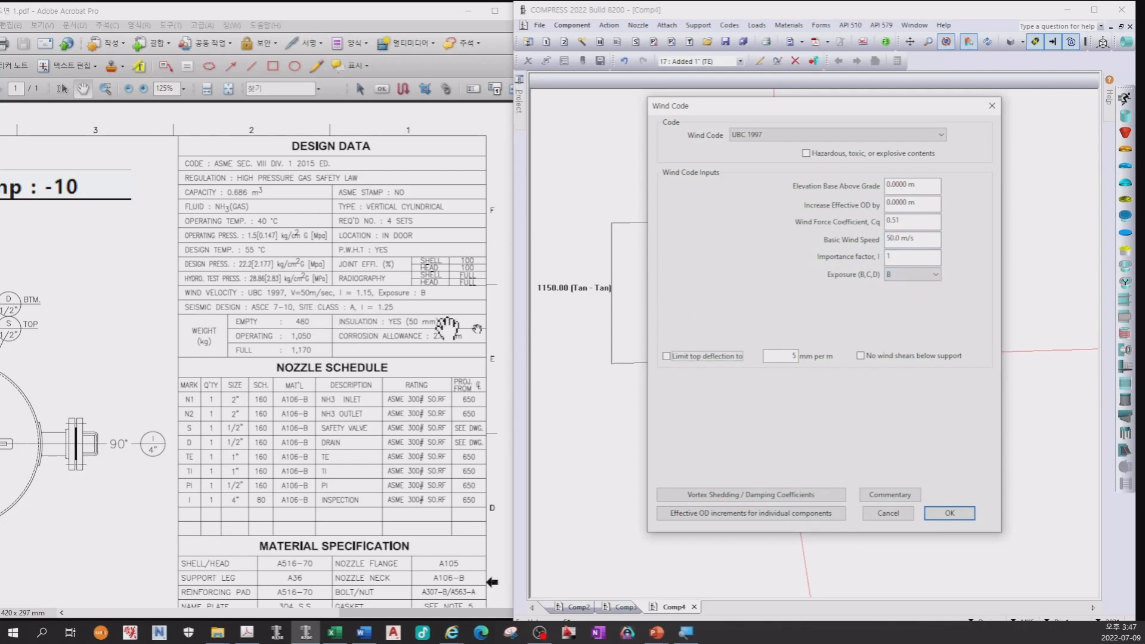
click(917, 257)
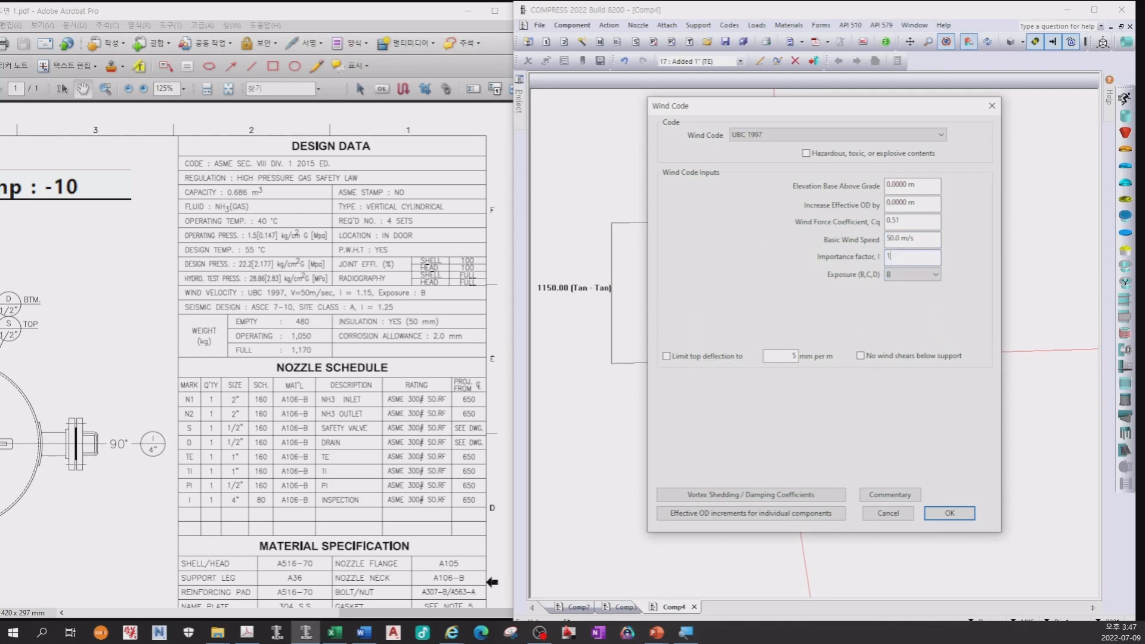
click(907, 276)
click(905, 284)
click(945, 513)
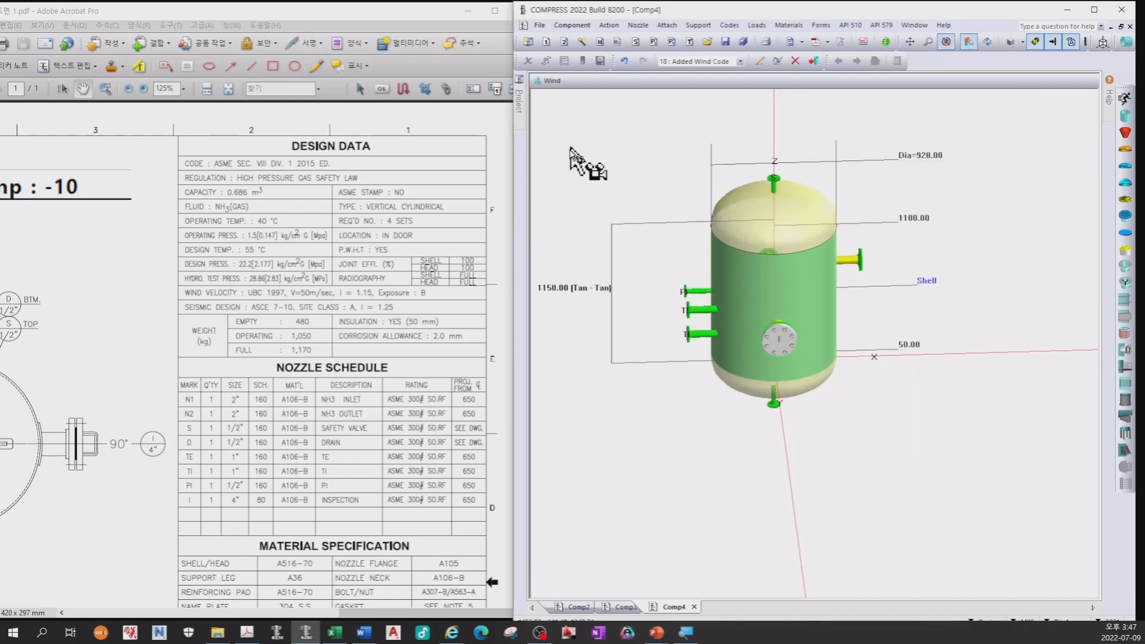
- Add the ASCE 7-10 Ground Supported seismic code with site class A and importance factor 1.25
click(729, 25)
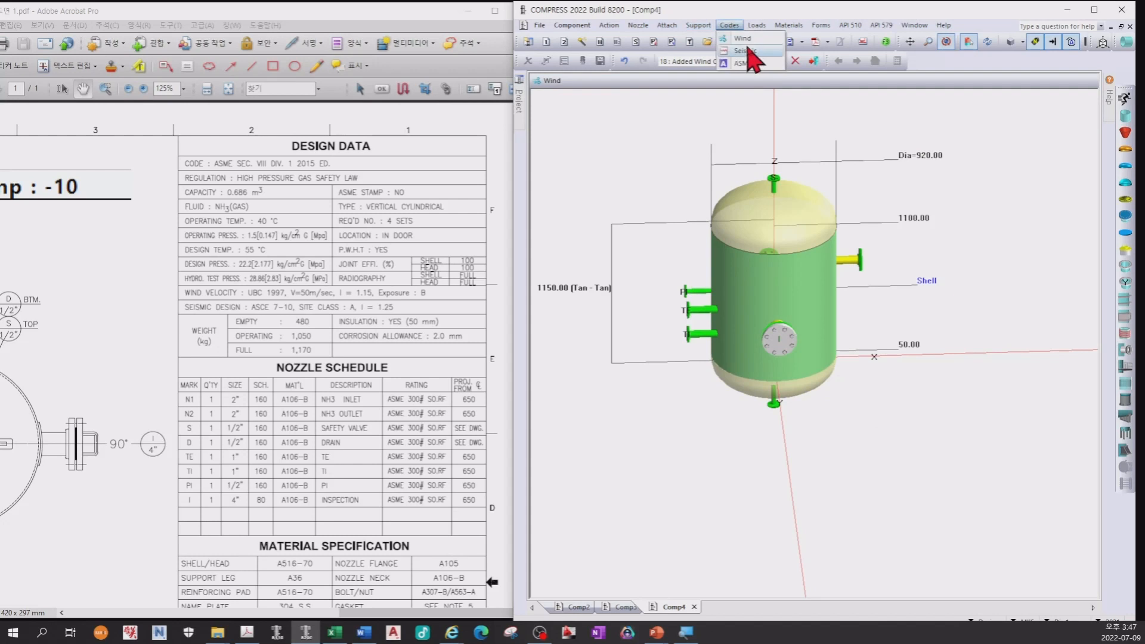
click(753, 56)
click(772, 148)
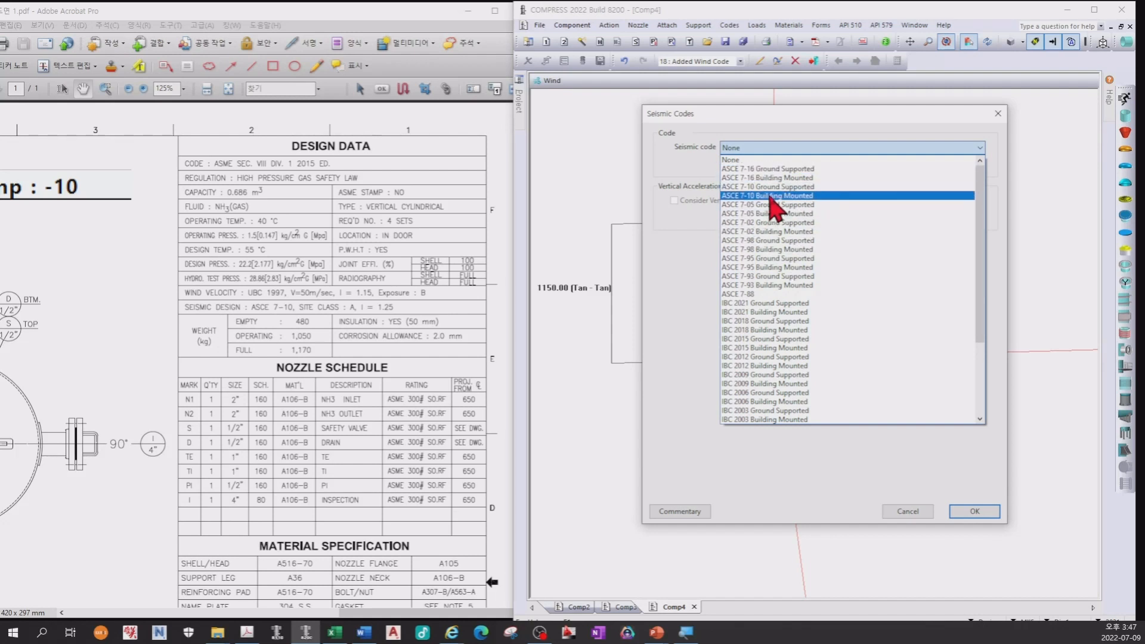
click(773, 187)
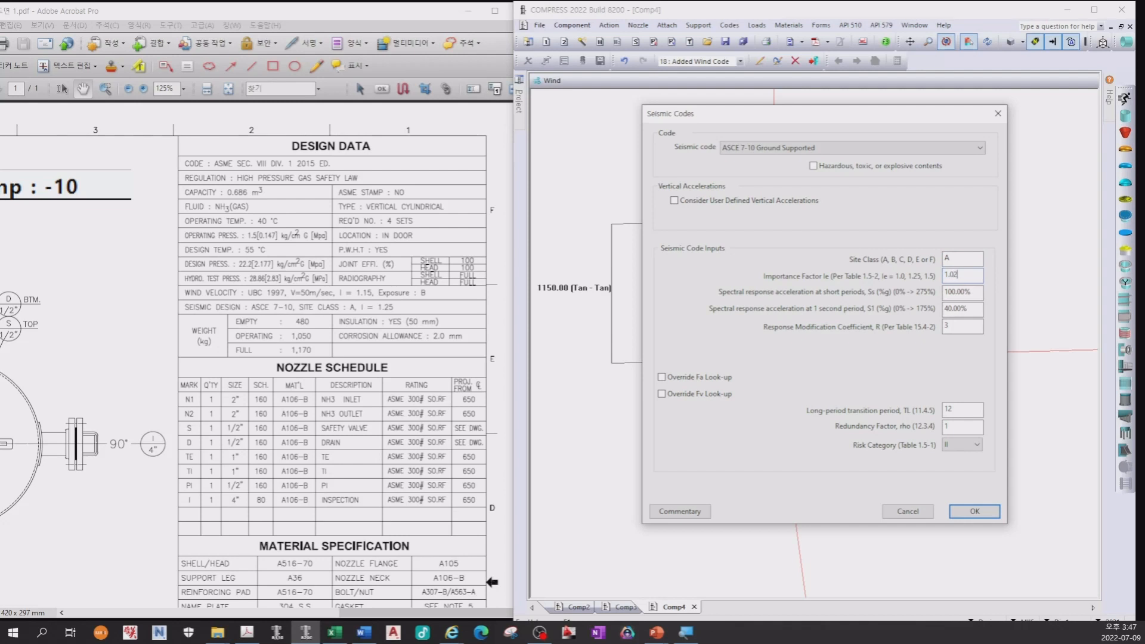
click(981, 280)
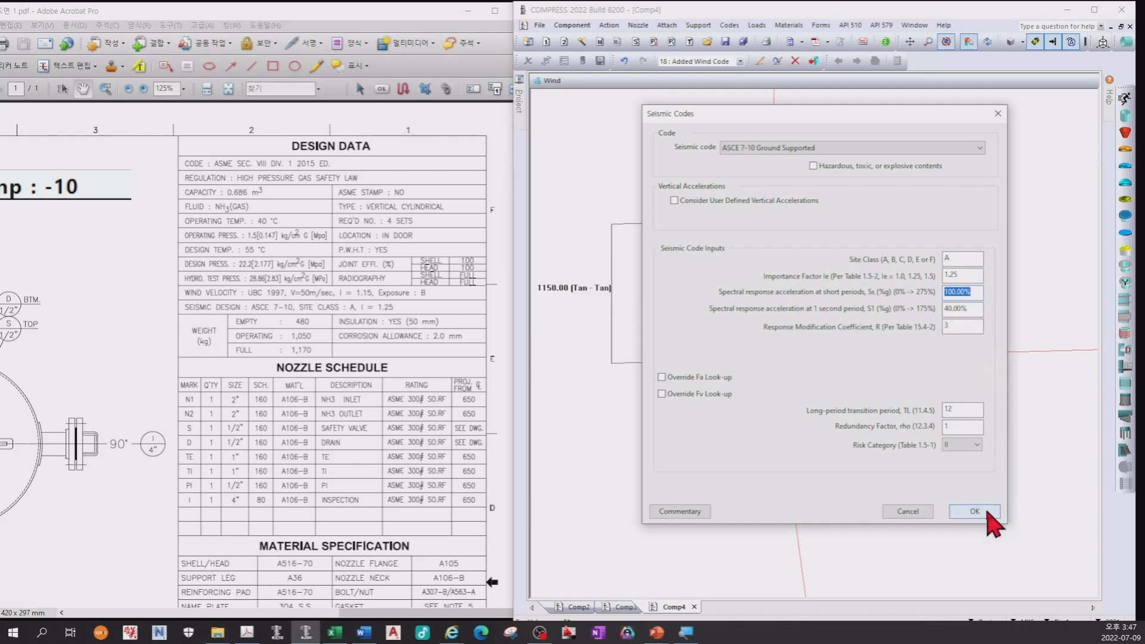
click(988, 512)
- Reopen the shell's properties and check its pressure, temperature and corrosion allowance against the drawing's design data
drag(237, 287, 269, 287)
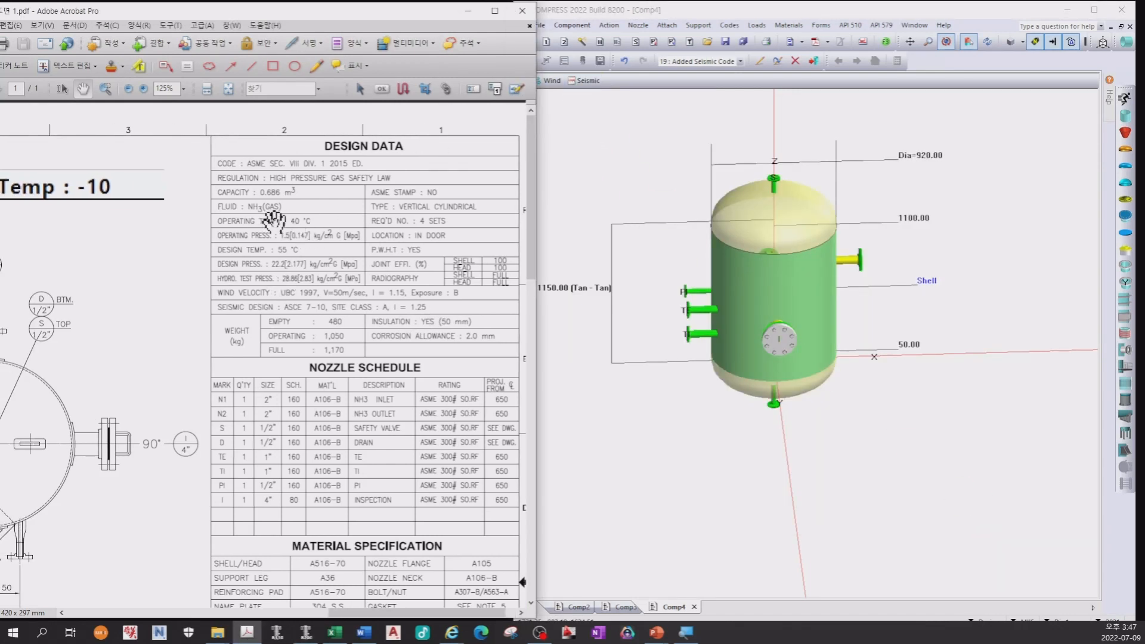
click(781, 295)
double_click(782, 295)
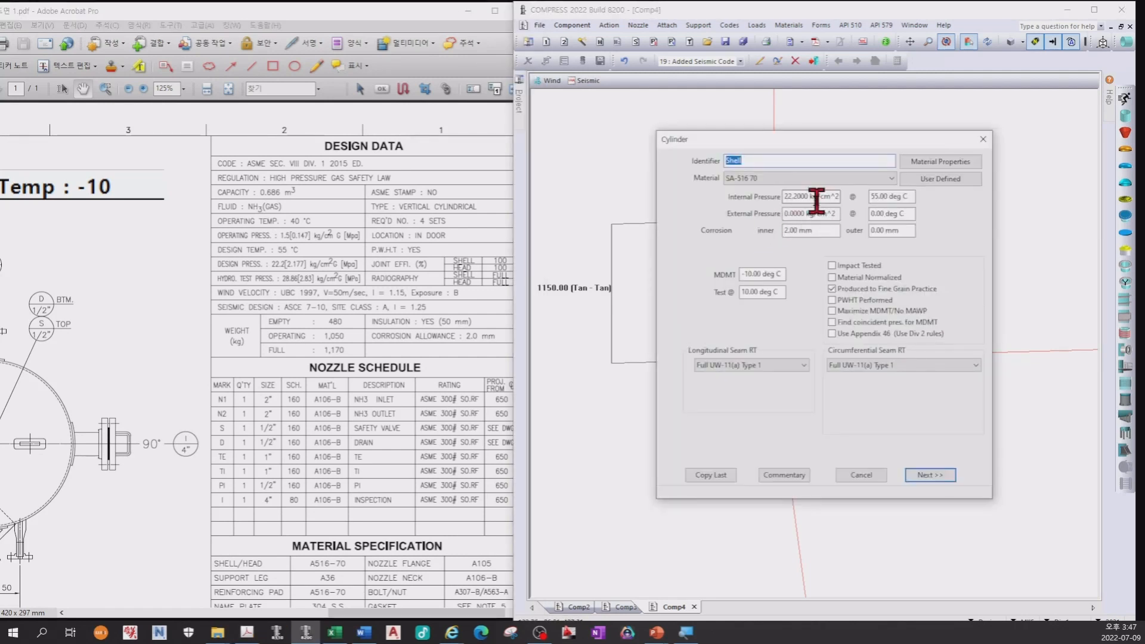
click(861, 475)
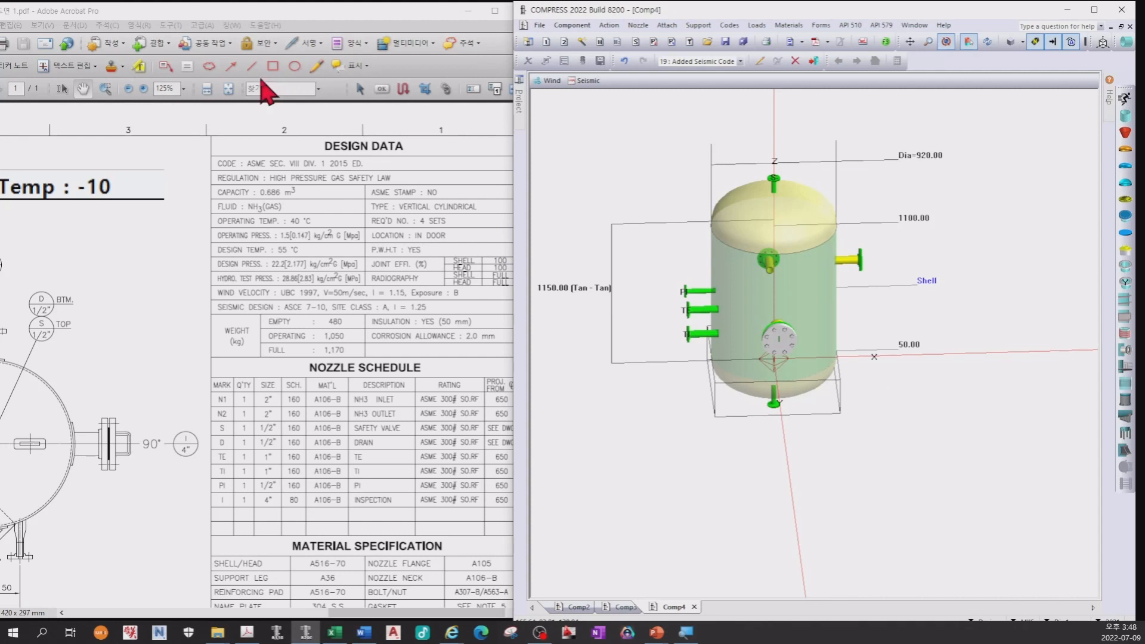
- Add a liquid level to the vessel, filling the operating liquid to the top of the chamber
click(471, 89)
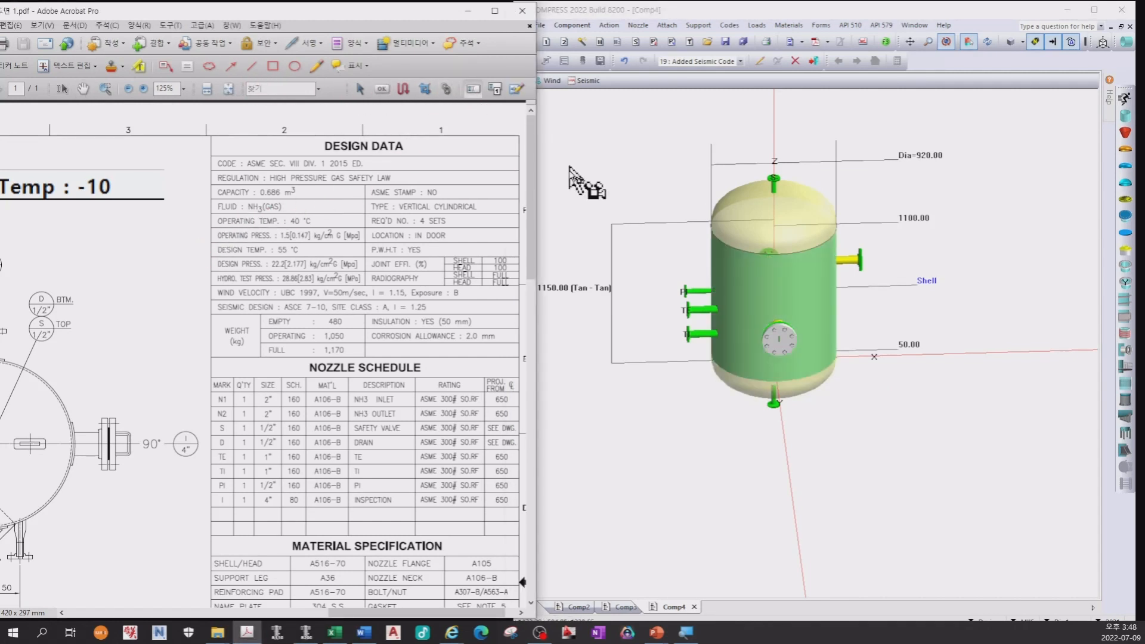
click(620, 204)
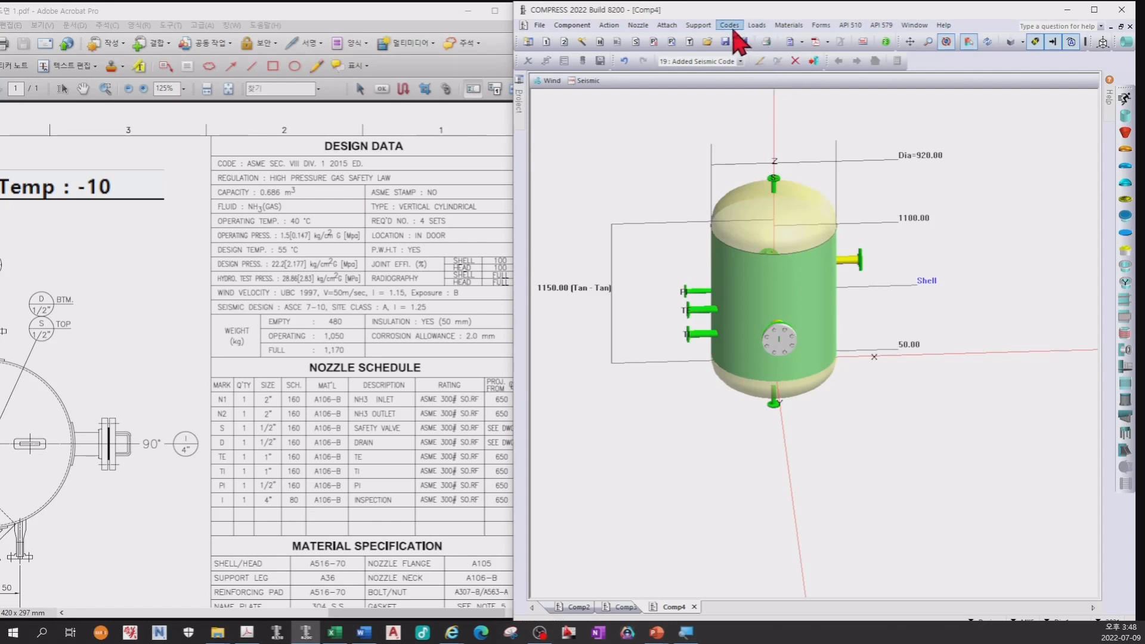
click(756, 25)
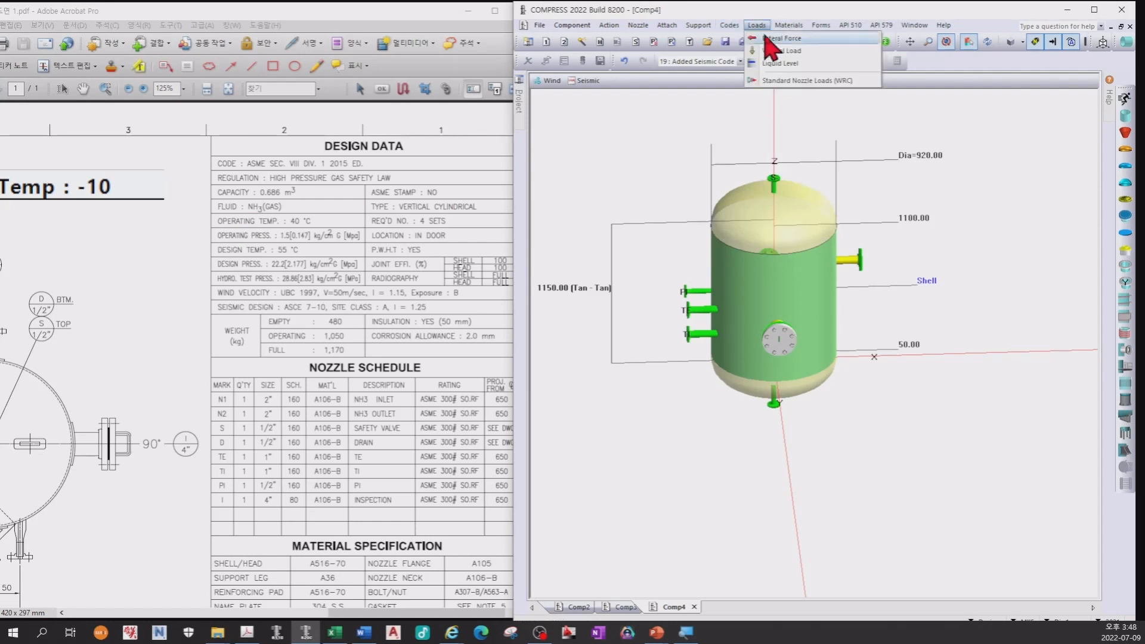
click(775, 64)
click(829, 291)
click(893, 306)
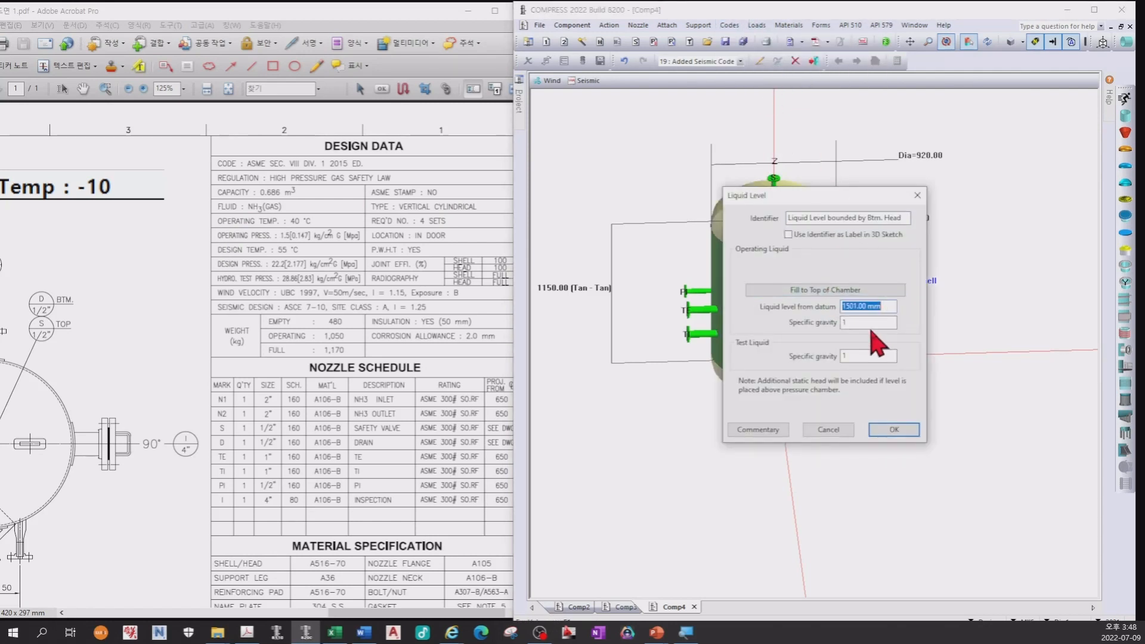
click(881, 427)
drag(877, 413, 839, 313)
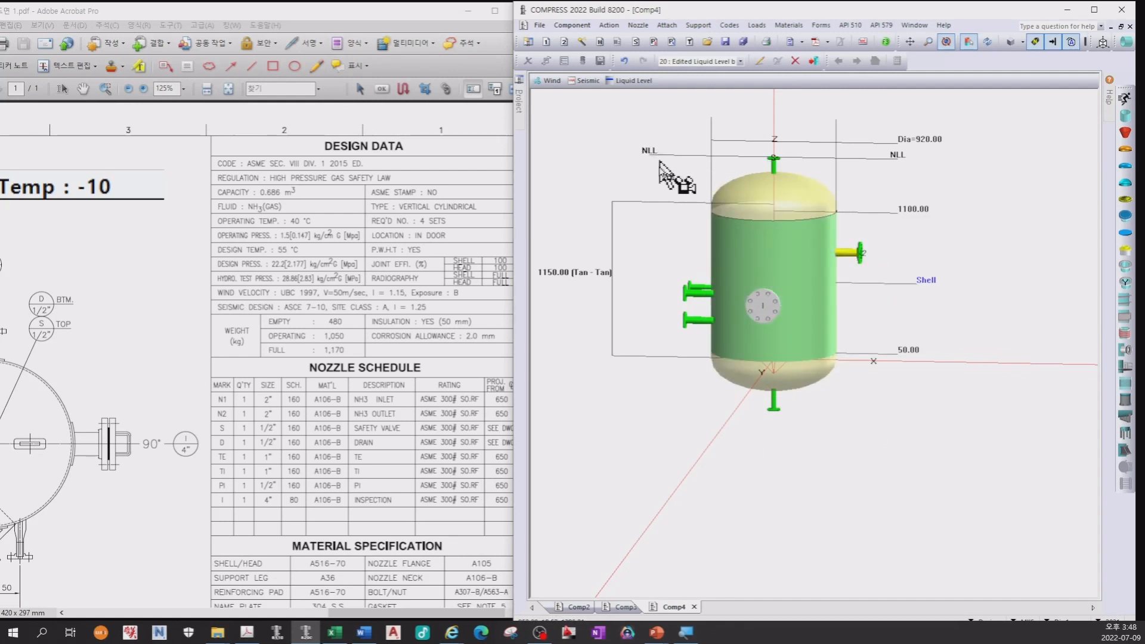
click(385, 405)
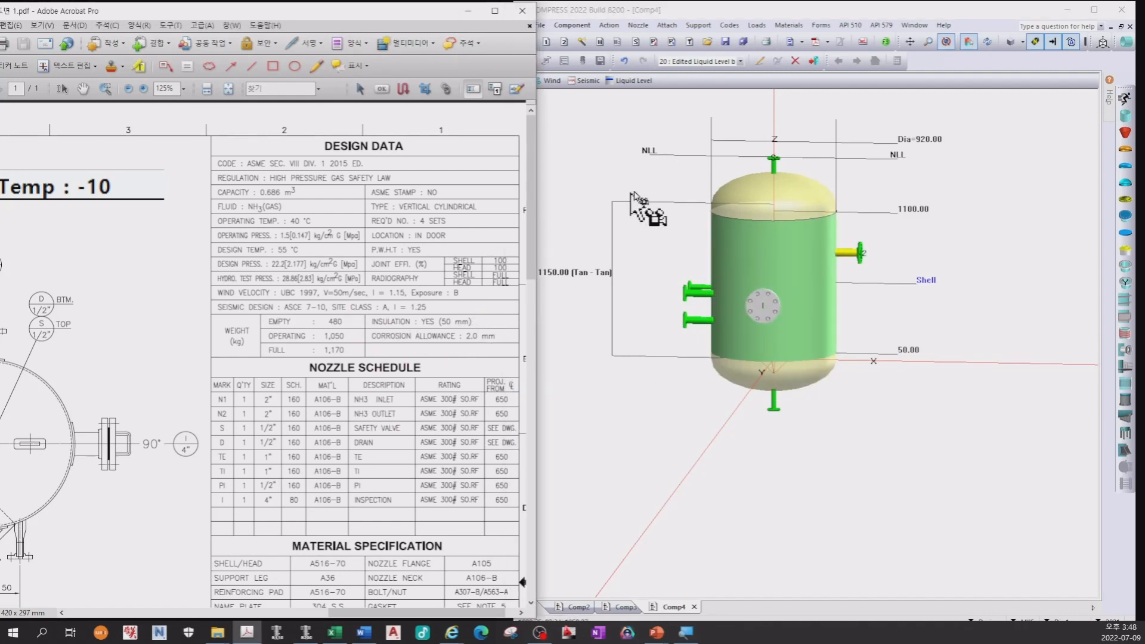
click(670, 124)
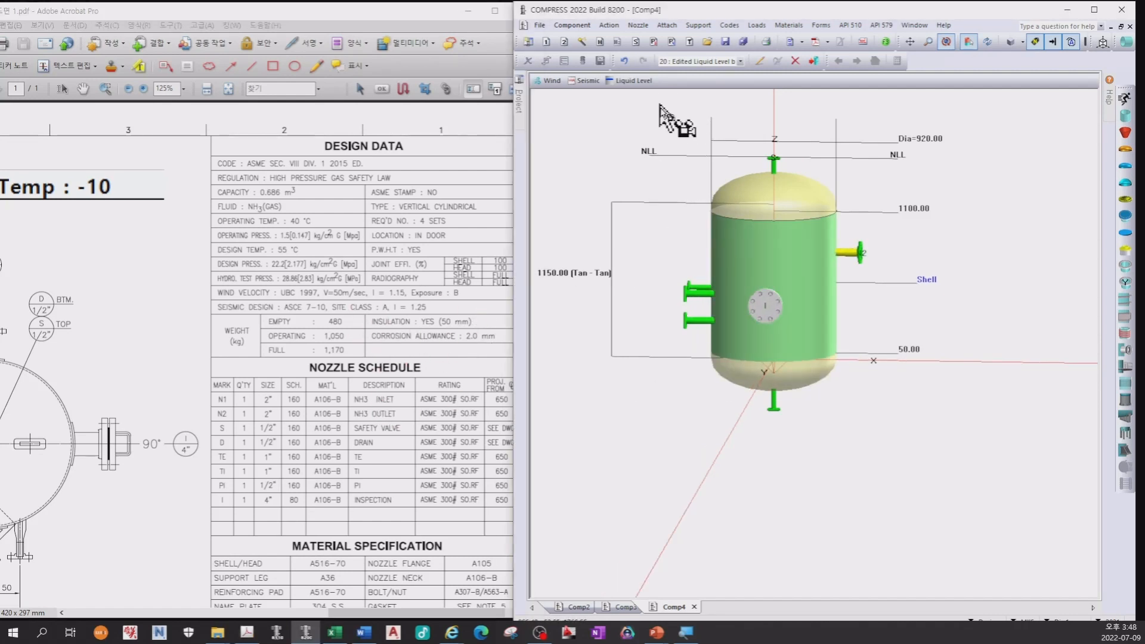
- Insulate the top head, shell and bottom head with 50 mm at 220 kg/m^3 density, excluded from the test condition
click(667, 26)
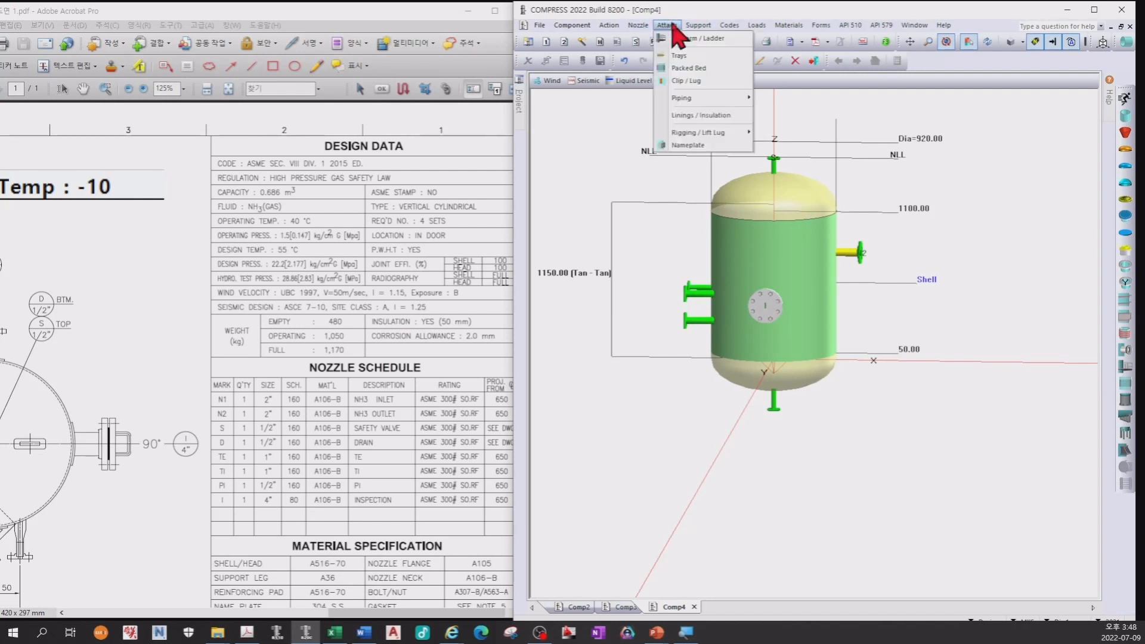
click(713, 119)
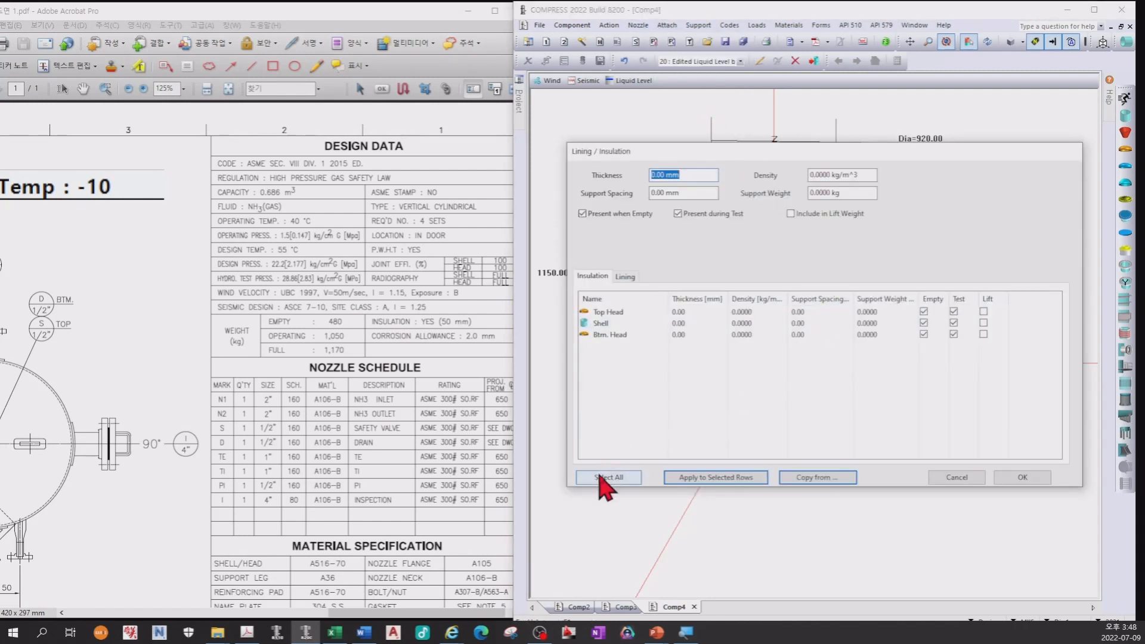
click(607, 478)
click(688, 177)
text(5)
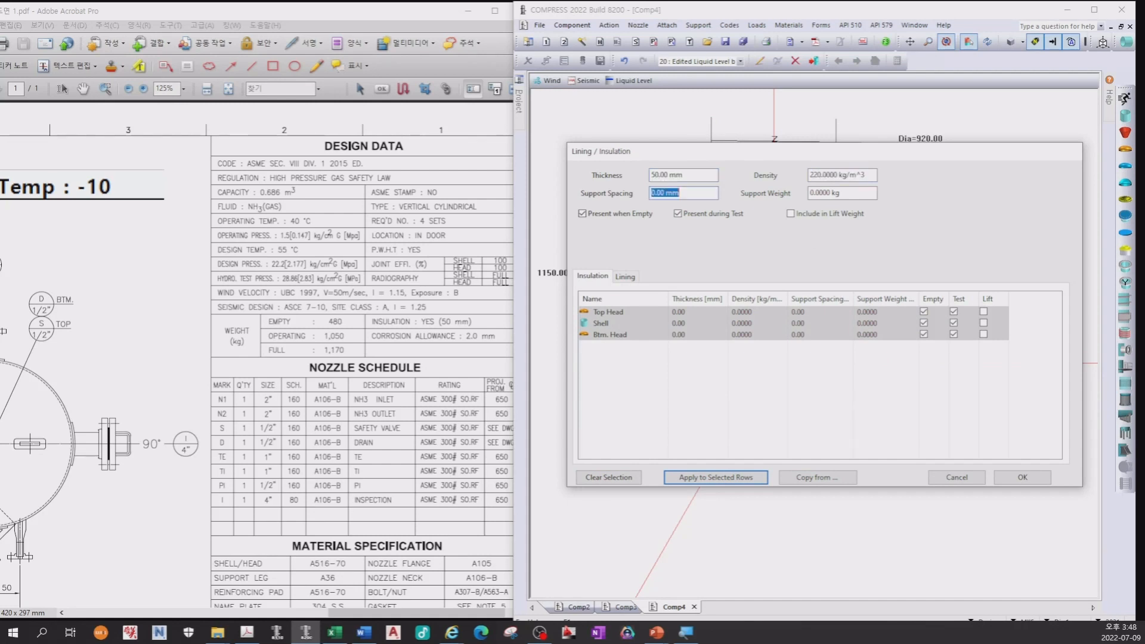
click(715, 216)
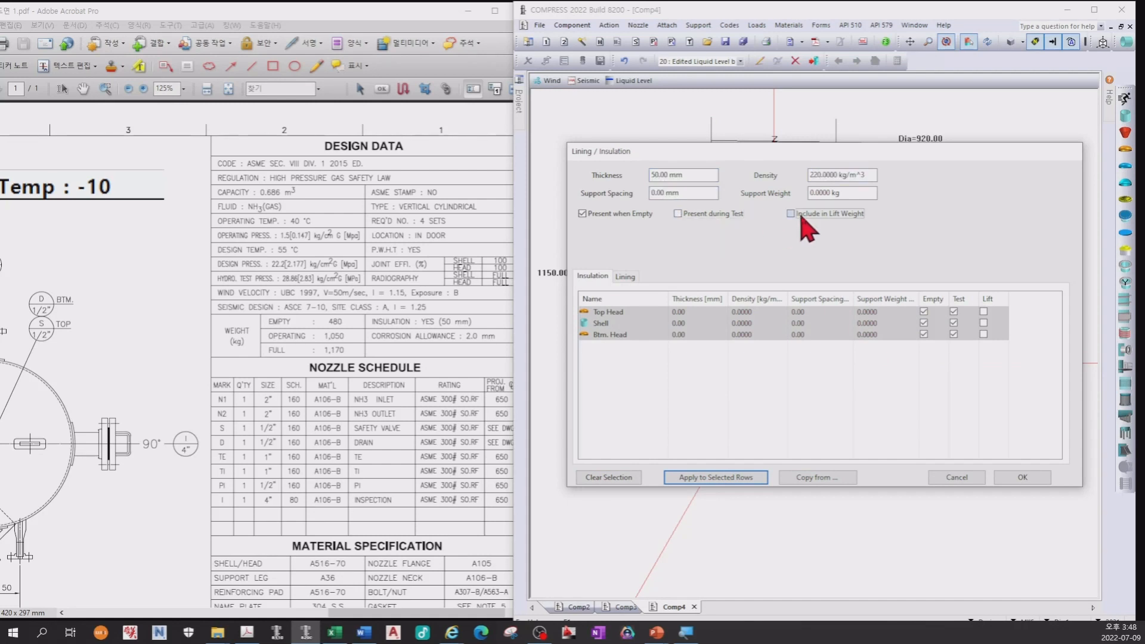
click(735, 478)
click(1024, 477)
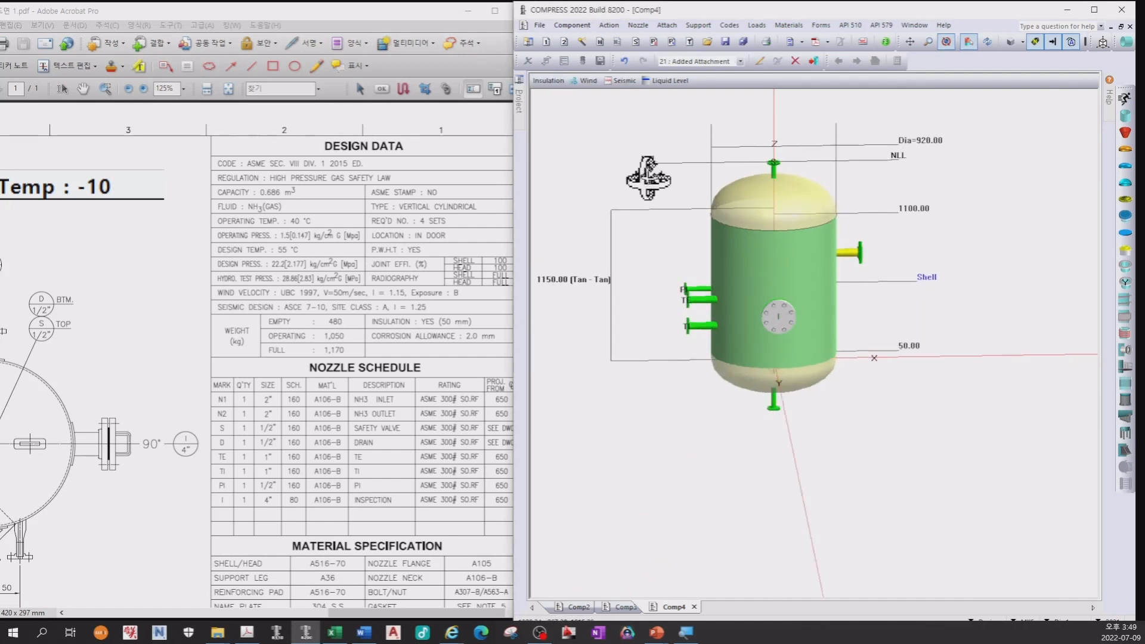
- Start shell-mounted support legs per the drawing's elevation, using SA36 material, MAWP and a 45 degree angular position
drag(648, 177, 728, 248)
click(401, 411)
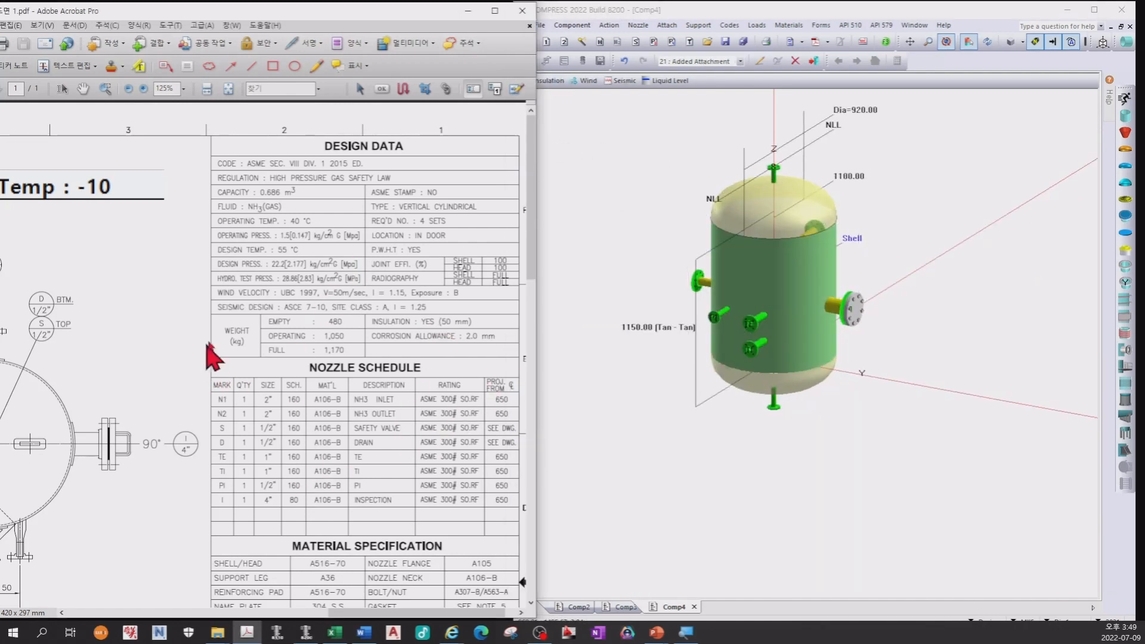
ctrl+scroll(217, 275, down, 4)
ctrl+scroll(303, 328, up, 5)
scroll(303, 329, down, 1)
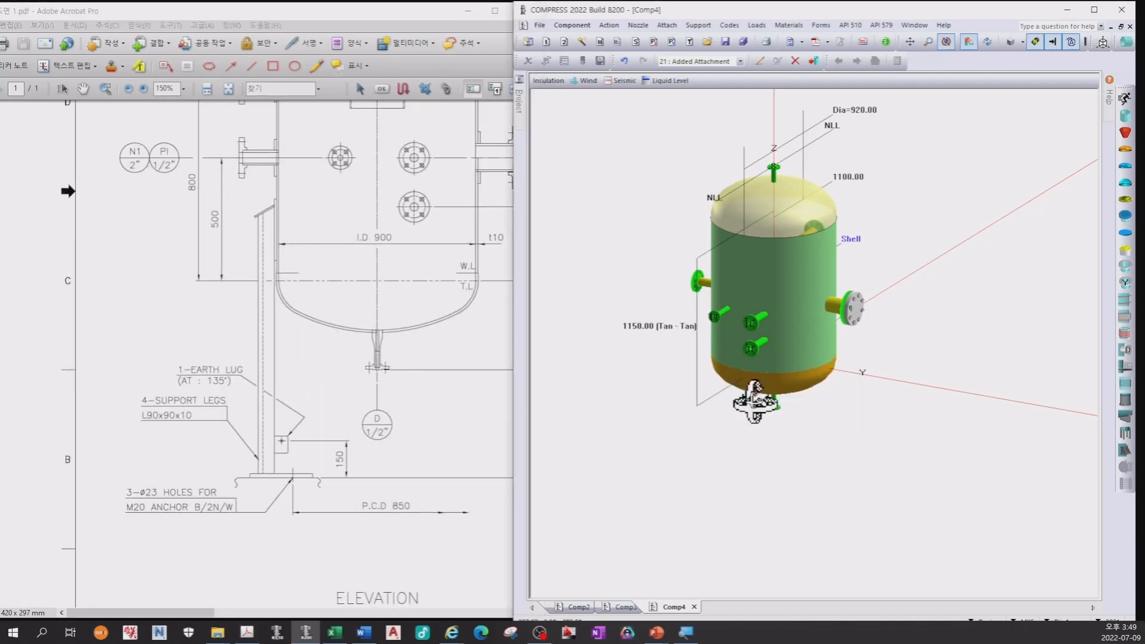
drag(749, 404, 884, 409)
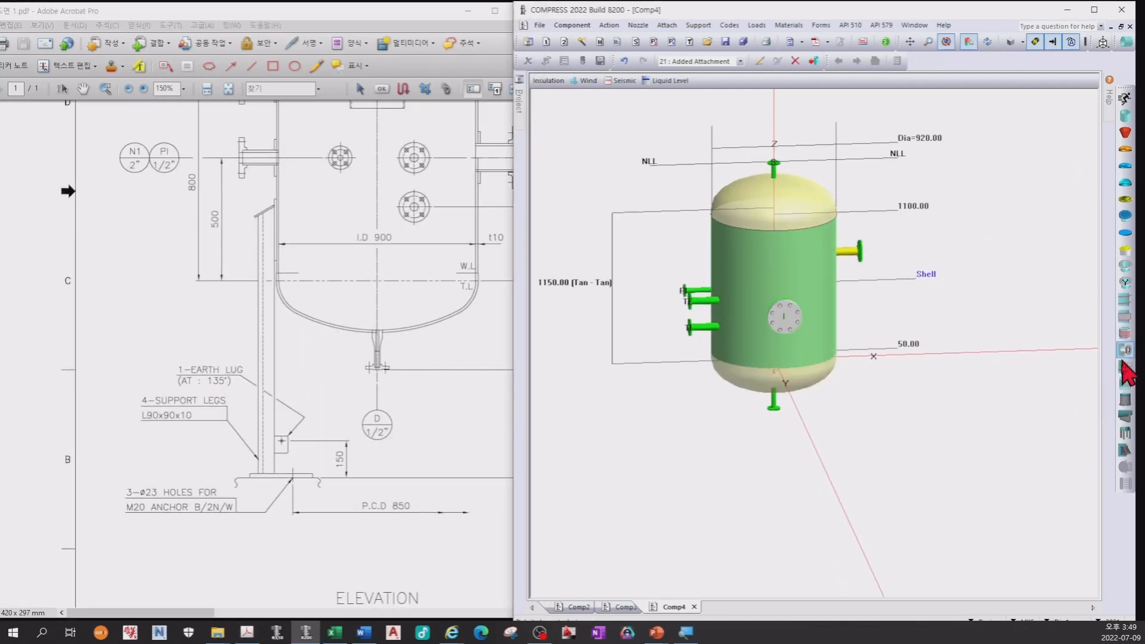
click(1125, 432)
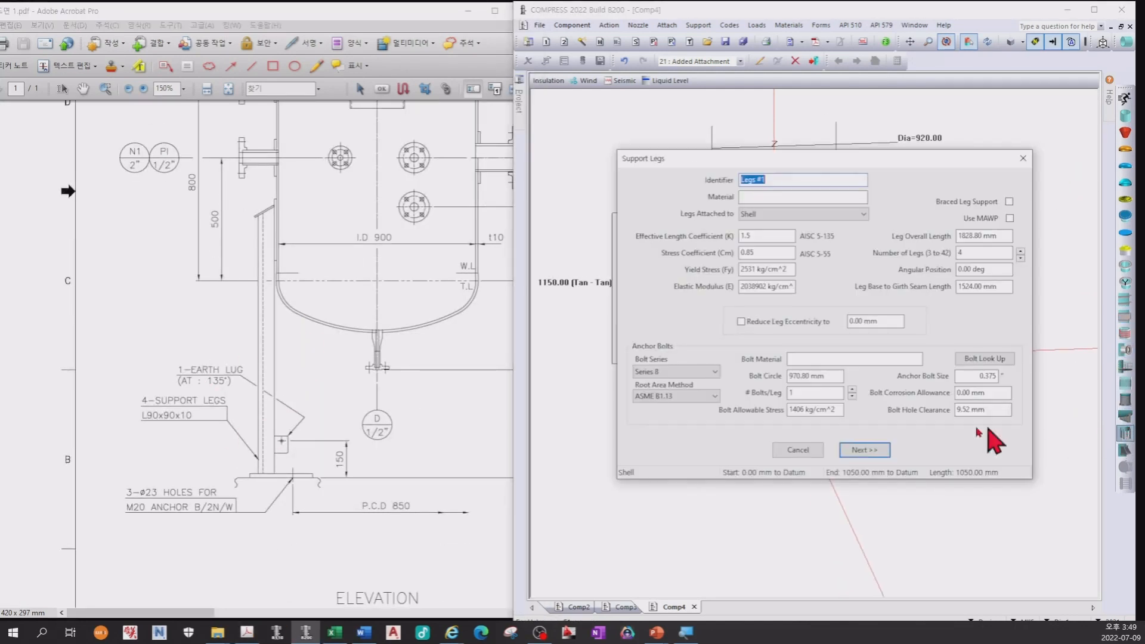
click(745, 194)
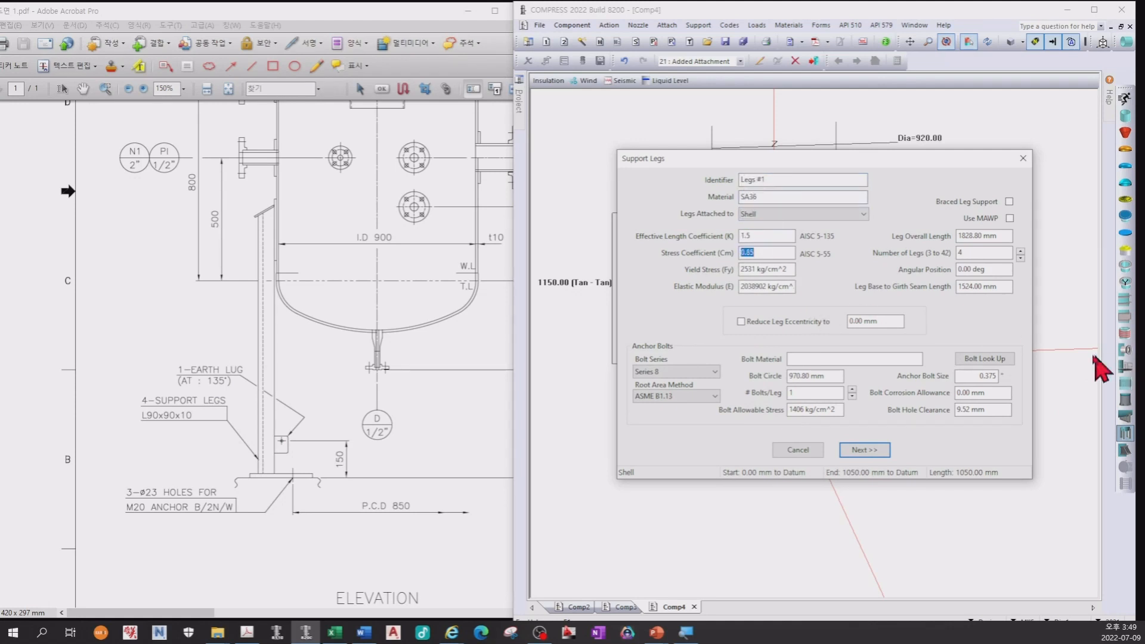
click(1009, 218)
click(993, 270)
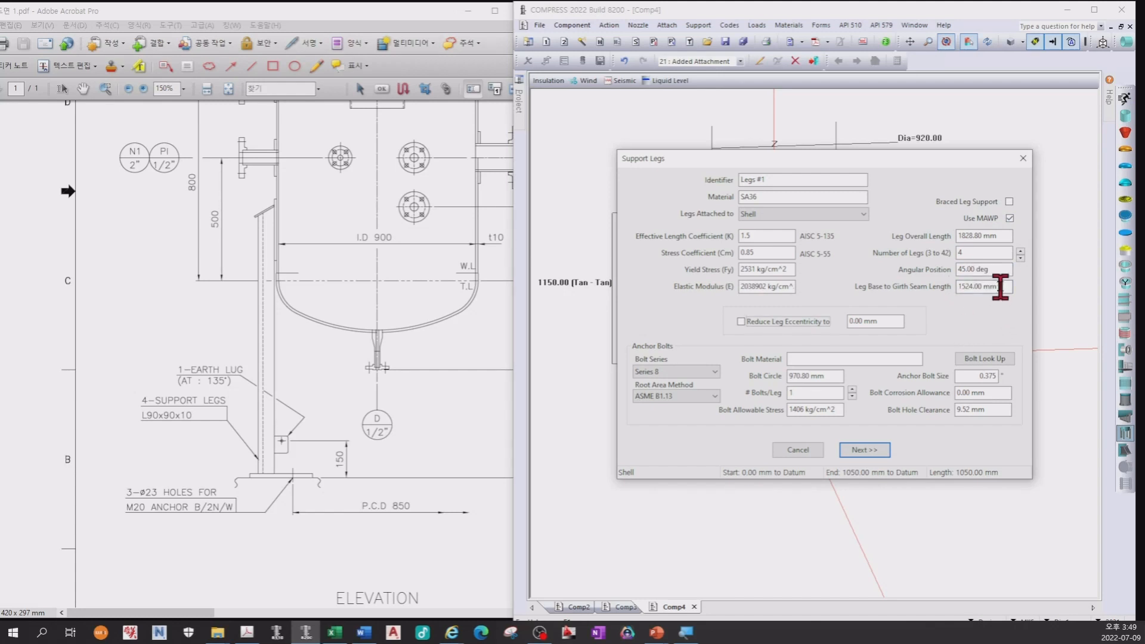
- Set the leg base to girth seam length to 850 mm and the leg overall length to 1050 mm
click(267, 394)
drag(198, 613, 238, 611)
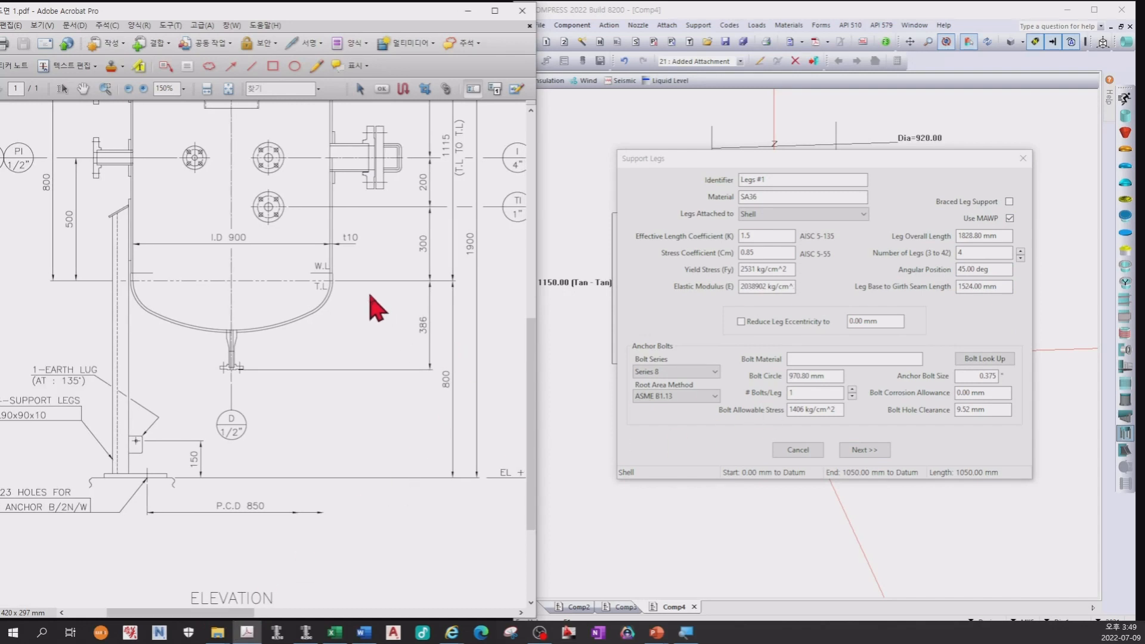
double_click(988, 291)
text(850)
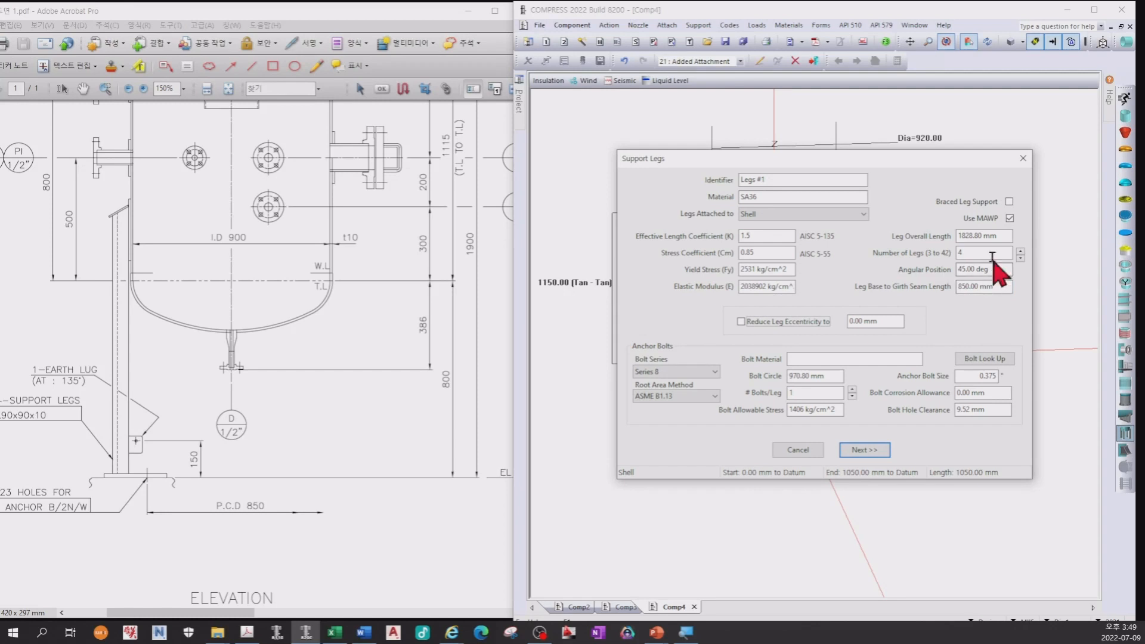
double_click(1004, 239)
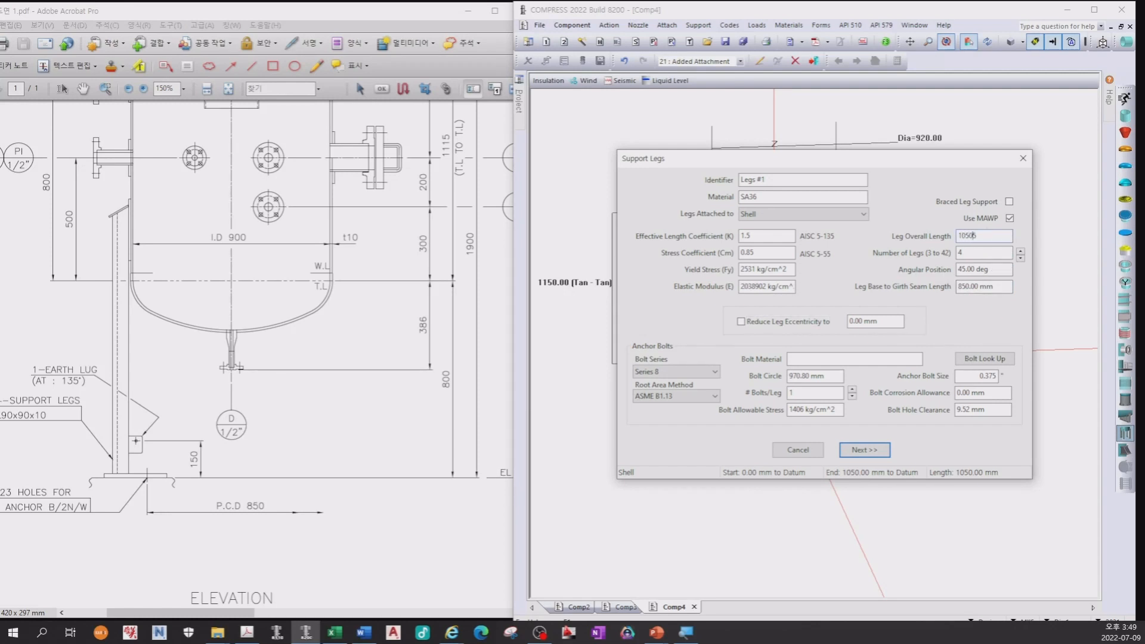
- Define metric SA307-B anchor bolts of size 20 mm on an 850 mm bolt circle, with 3 mm bolt hole clearance
click(698, 372)
click(677, 402)
click(818, 359)
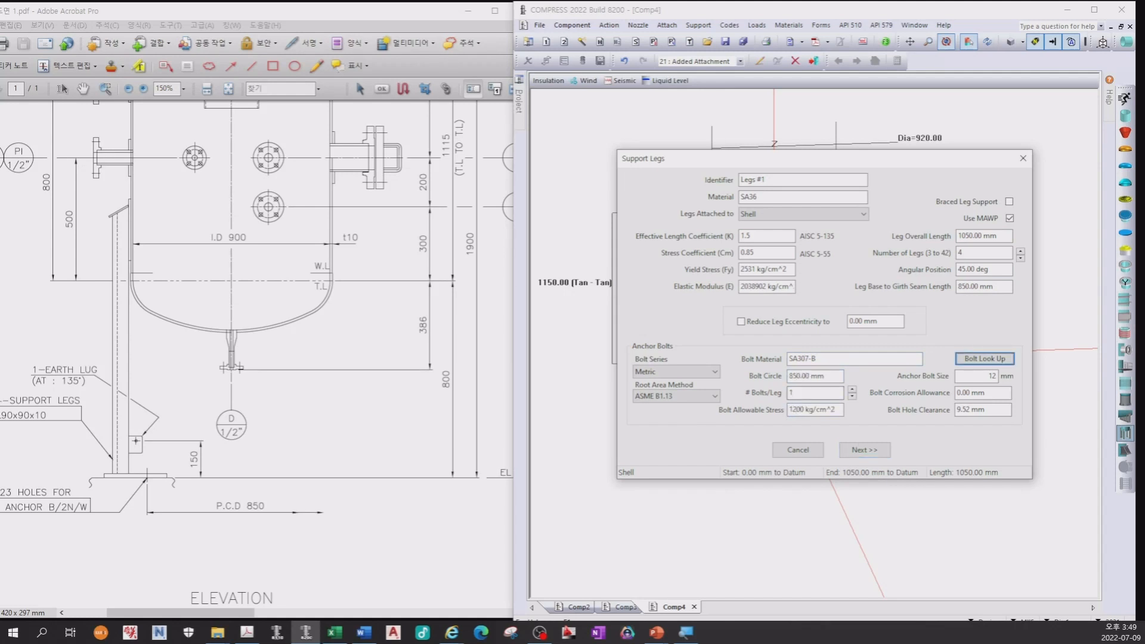
click(52, 517)
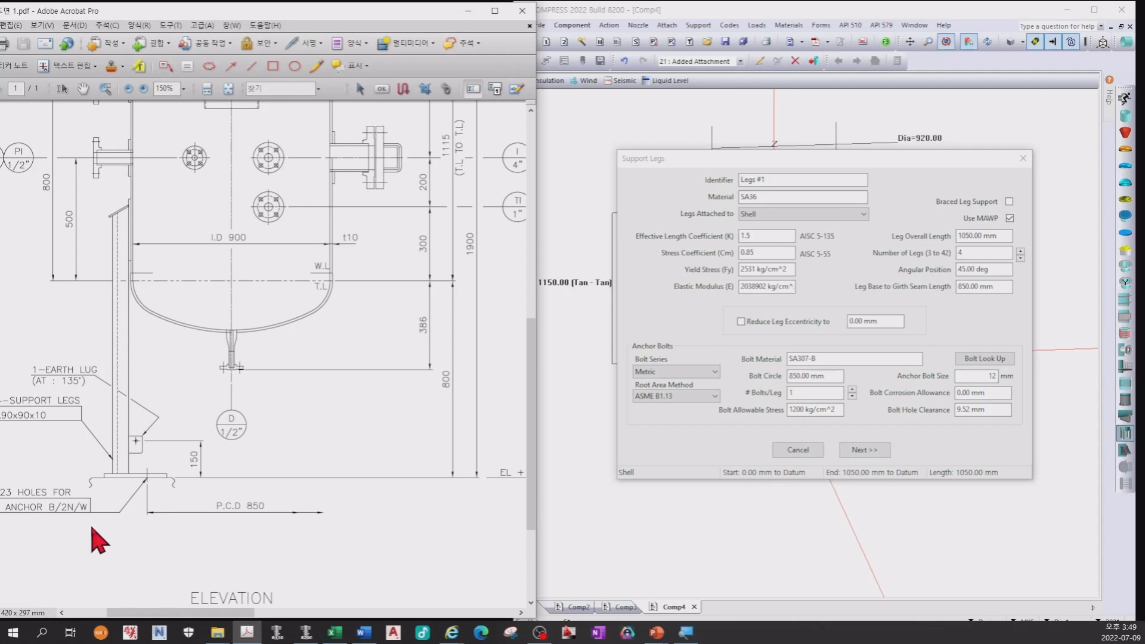
drag(127, 615, 109, 613)
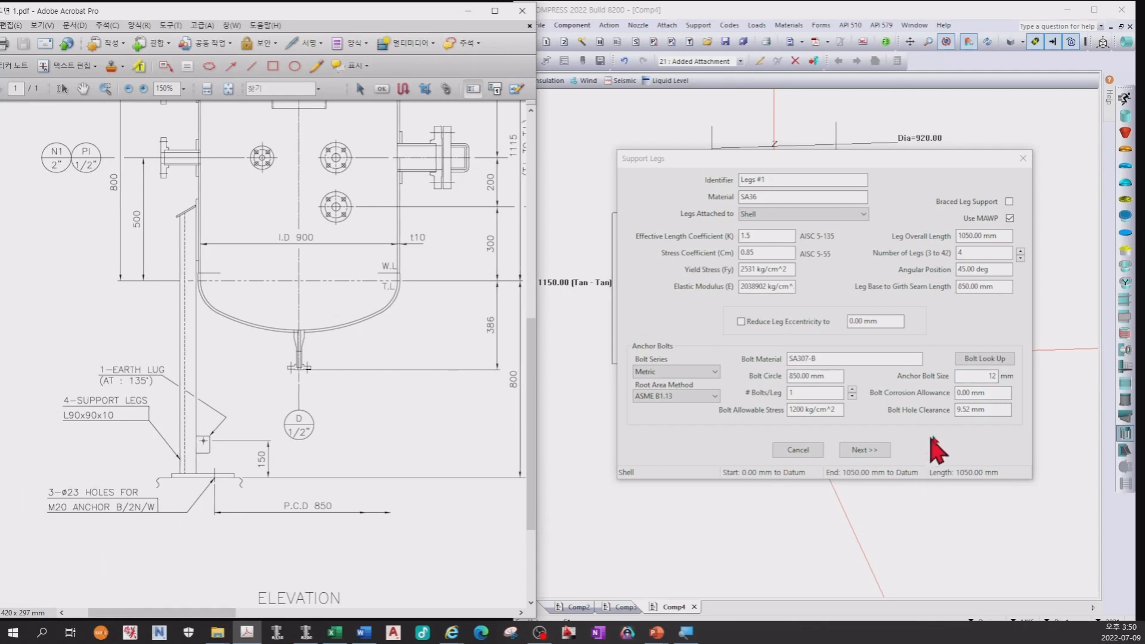
click(977, 398)
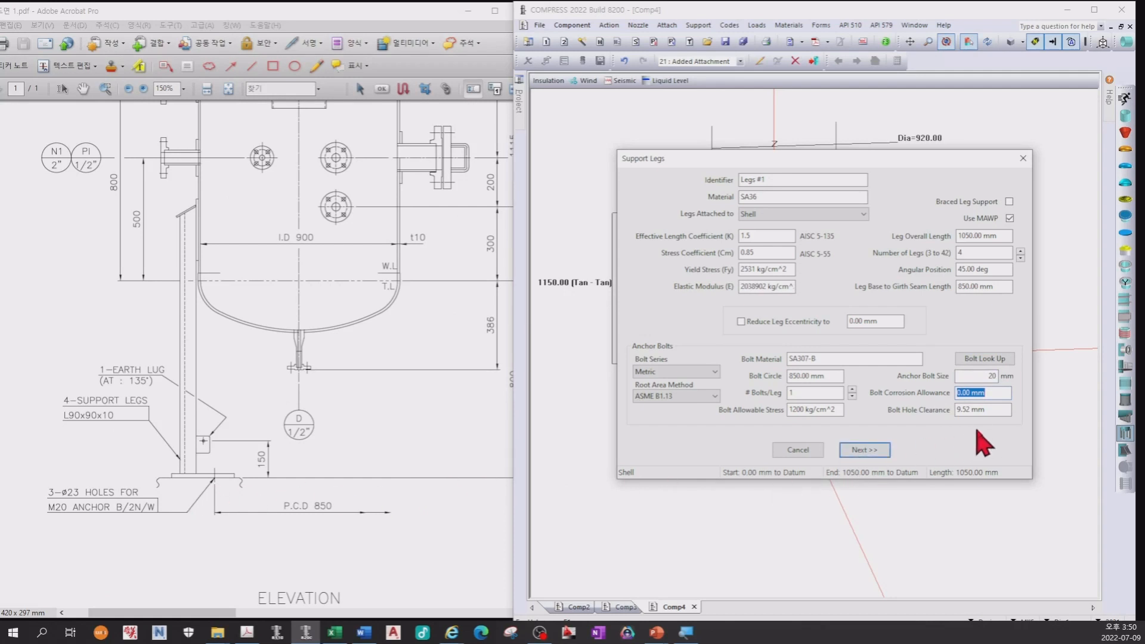
click(990, 410)
text(3)
key(Tab)
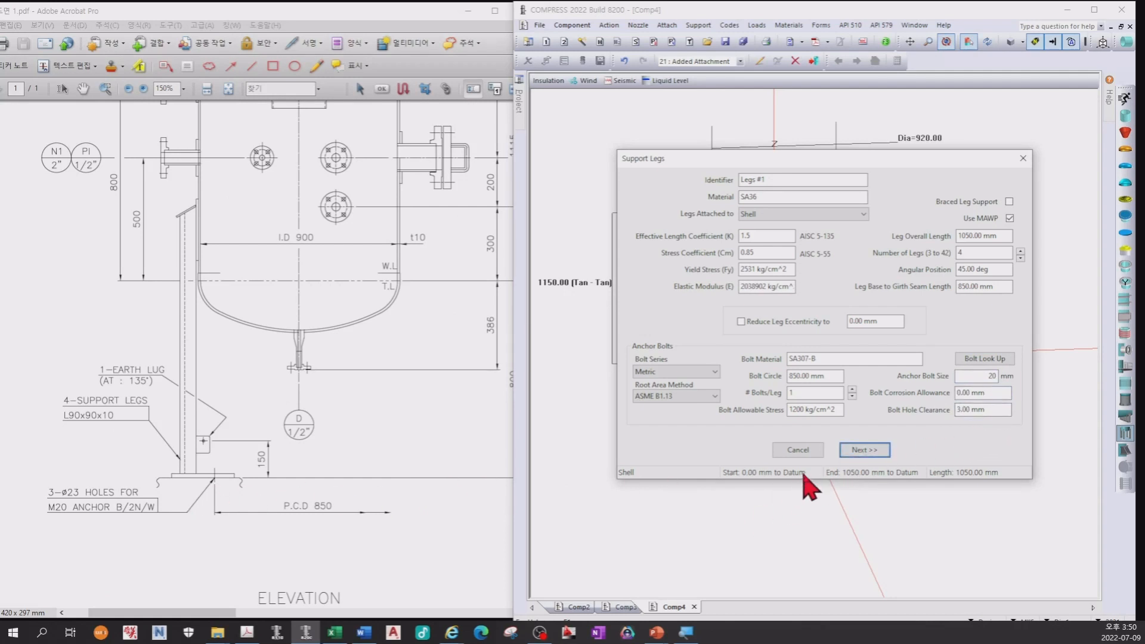
- Choose the L90 x 90 x 10T equal leg angle, leg in, with 10 mm reinforcing pads, 7 mm pad fillet and 6 mm leg fillet
click(859, 451)
click(779, 254)
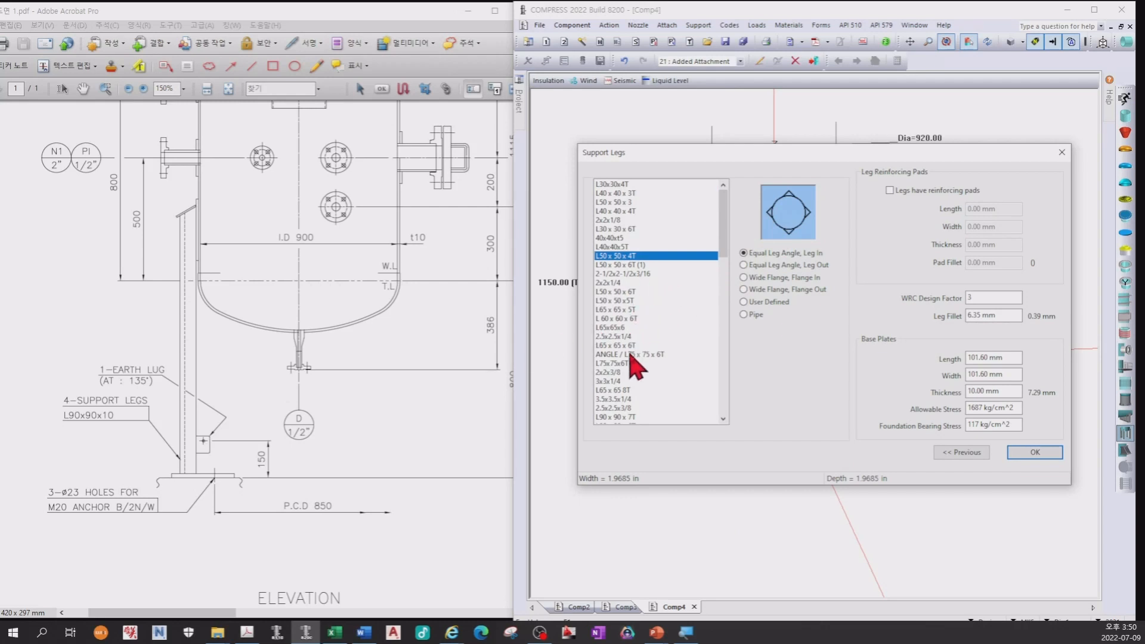
scroll(627, 384, down, 5)
click(634, 390)
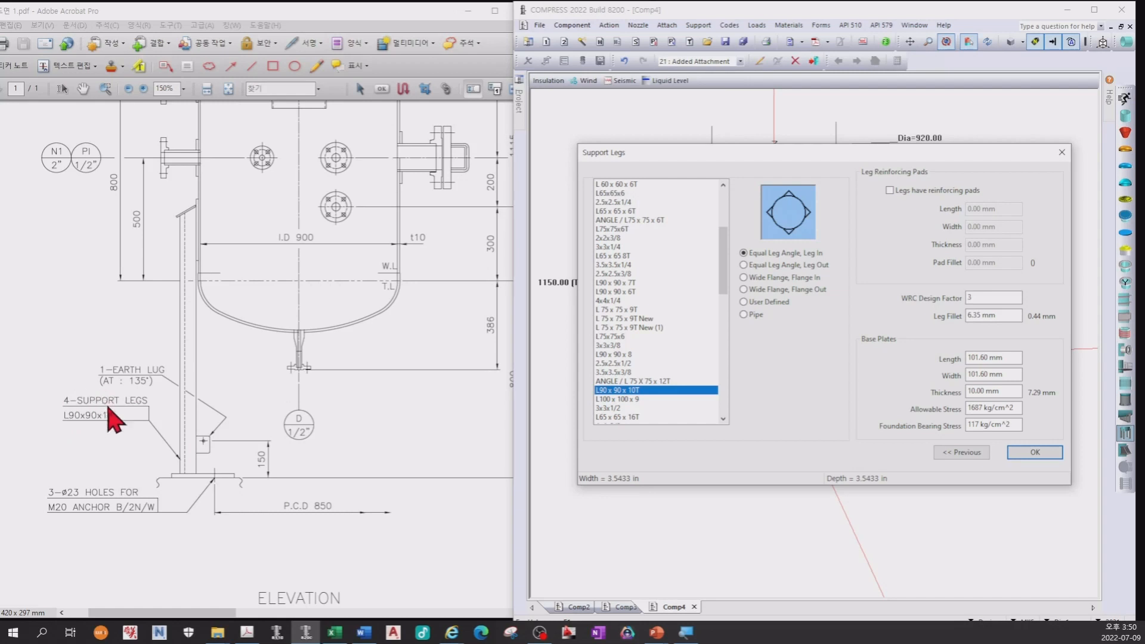
click(897, 192)
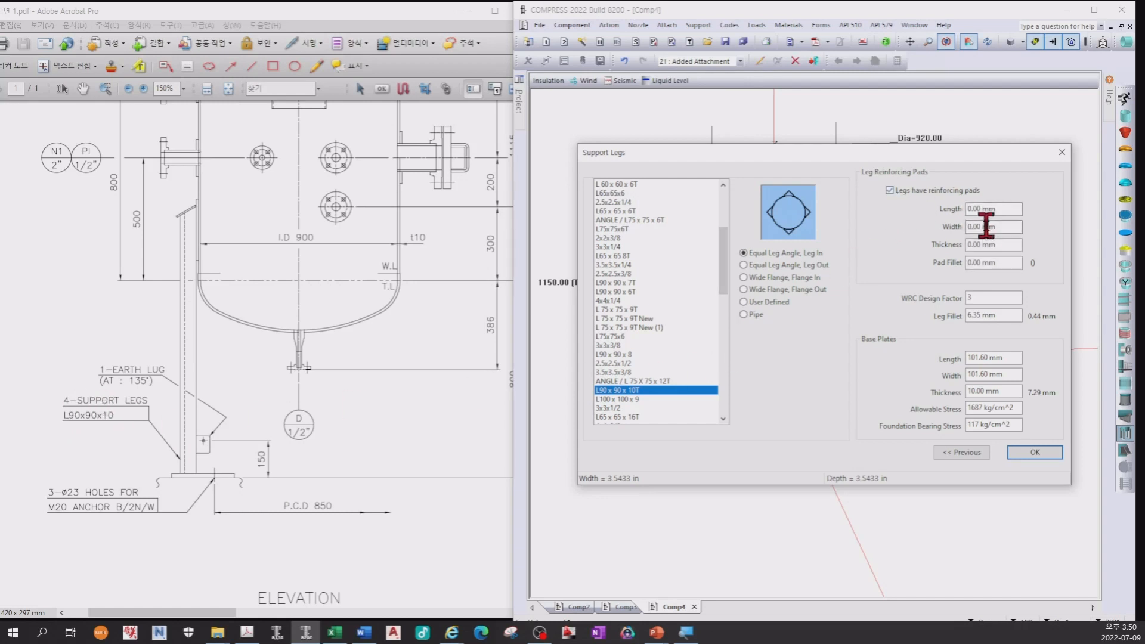
click(1004, 243)
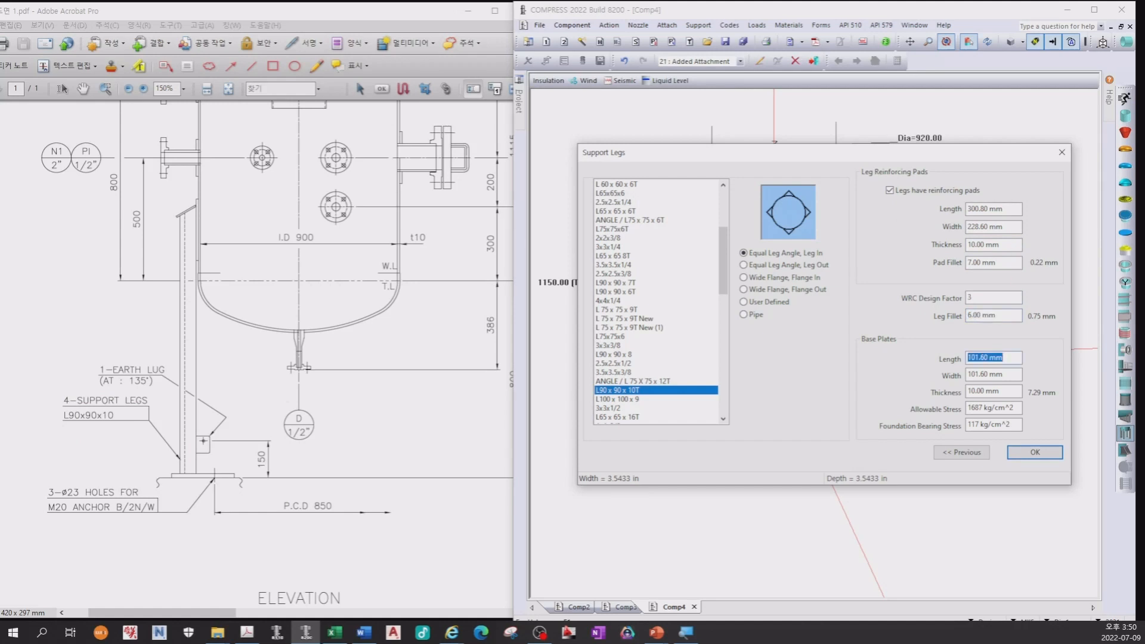
- Set the base plates to 150 x 150 x 16 mm and the reinforcing pads to 350 x 200 mm, and accept the legs
text(150)
key(Tab)
text(1)
click(1010, 230)
text(200)
click(1015, 208)
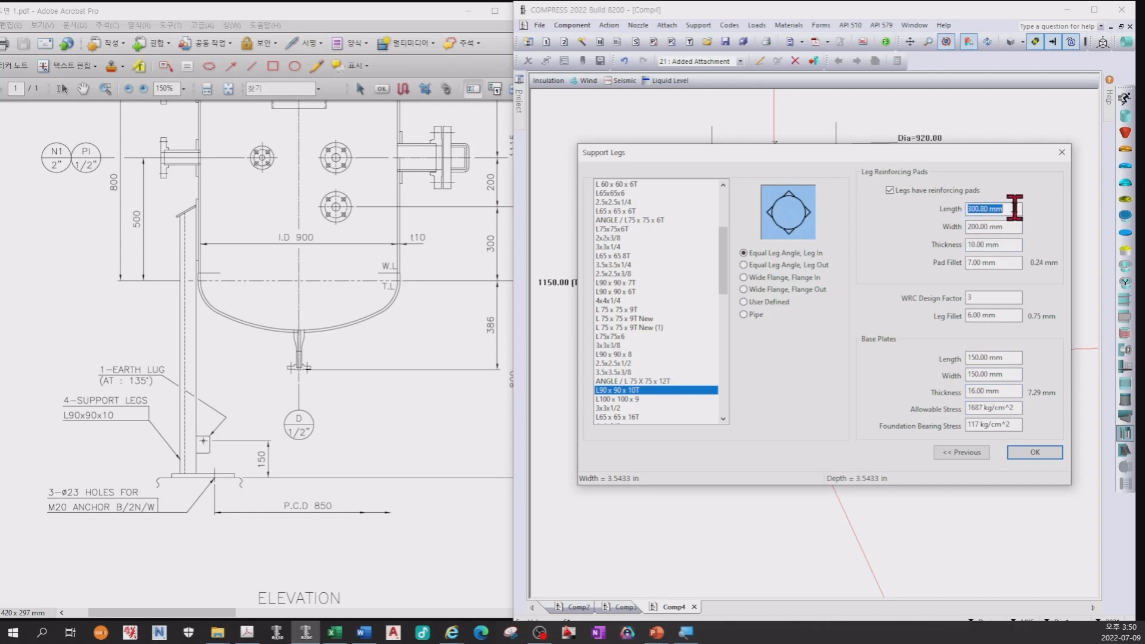
click(1034, 452)
- Reopen the support legs and change the reinforcing pad length to 300 mm
drag(869, 422, 830, 429)
double_click(834, 438)
click(862, 454)
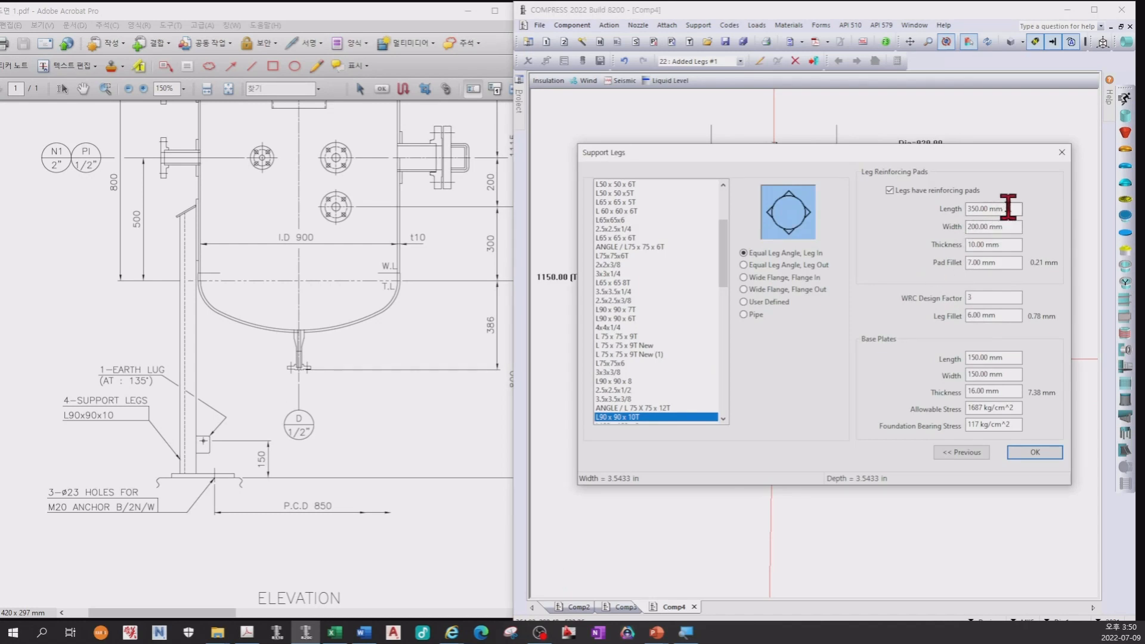
click(1014, 228)
click(1014, 214)
text(300)
key(Tab)
key(Return)
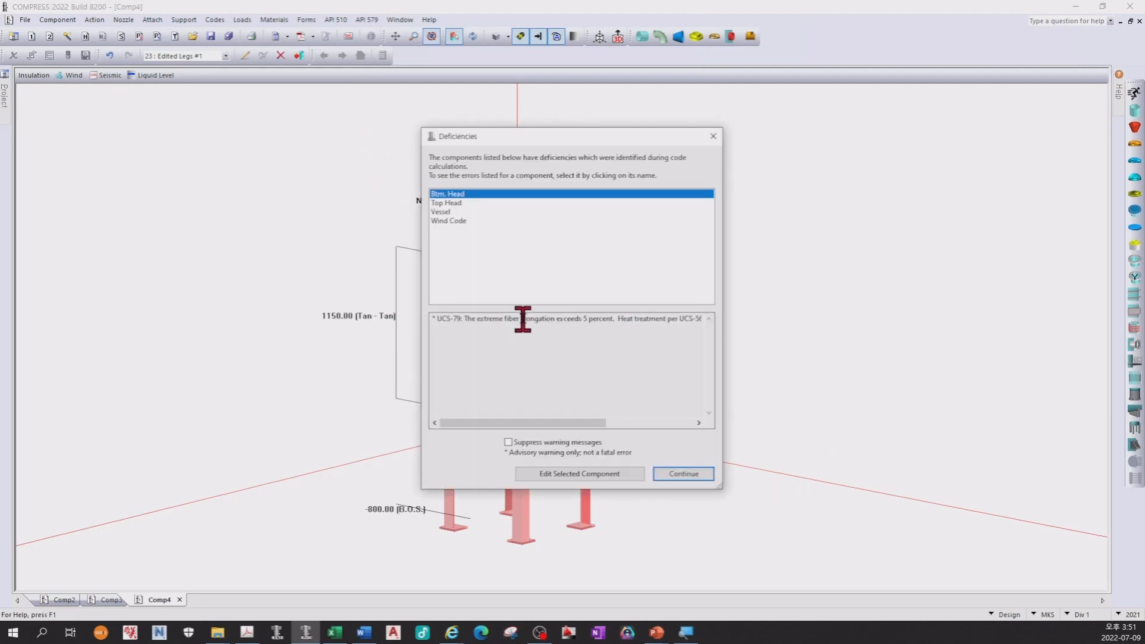
- Continue to the calculation report and examine the bottom and top head warnings in its Deficiencies Summary
click(680, 476)
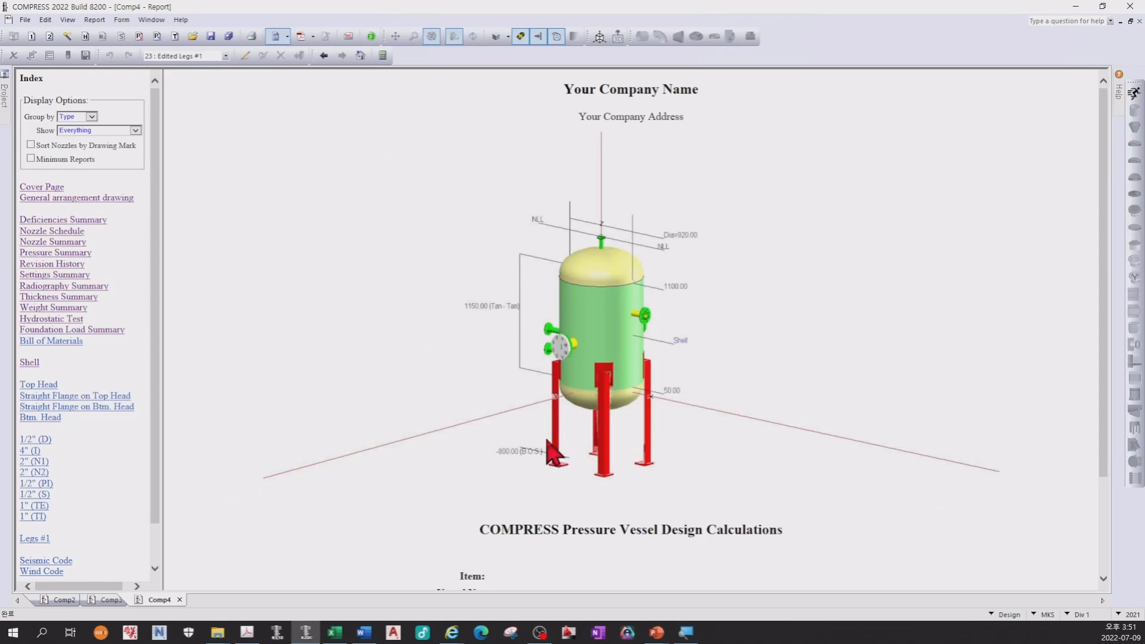
click(69, 221)
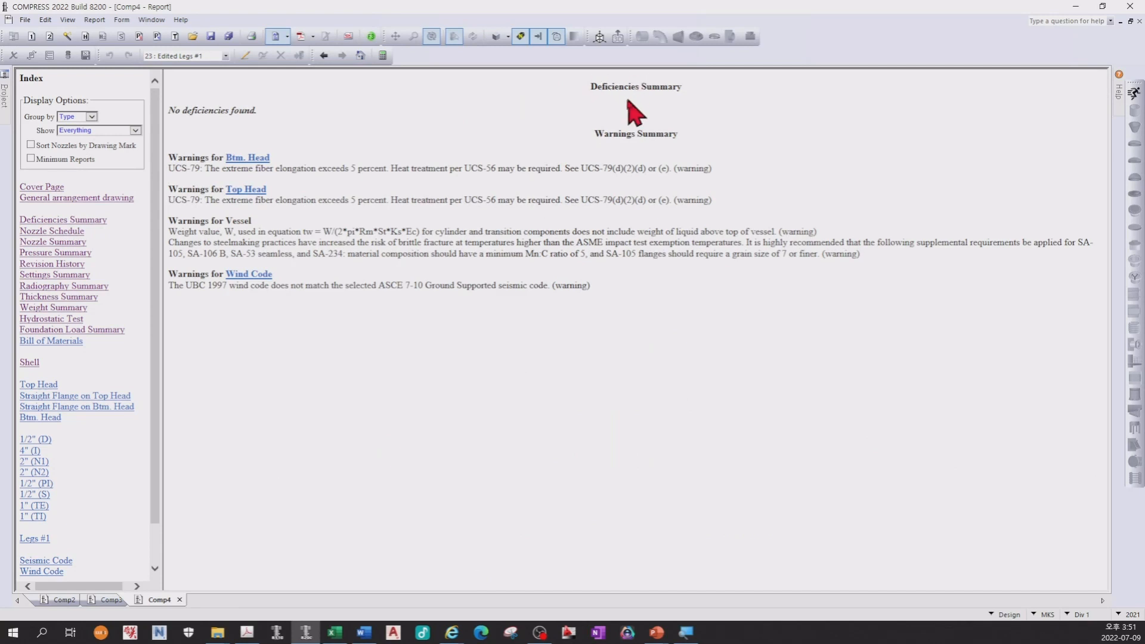
drag(171, 160, 275, 165)
click(294, 178)
drag(170, 160, 248, 202)
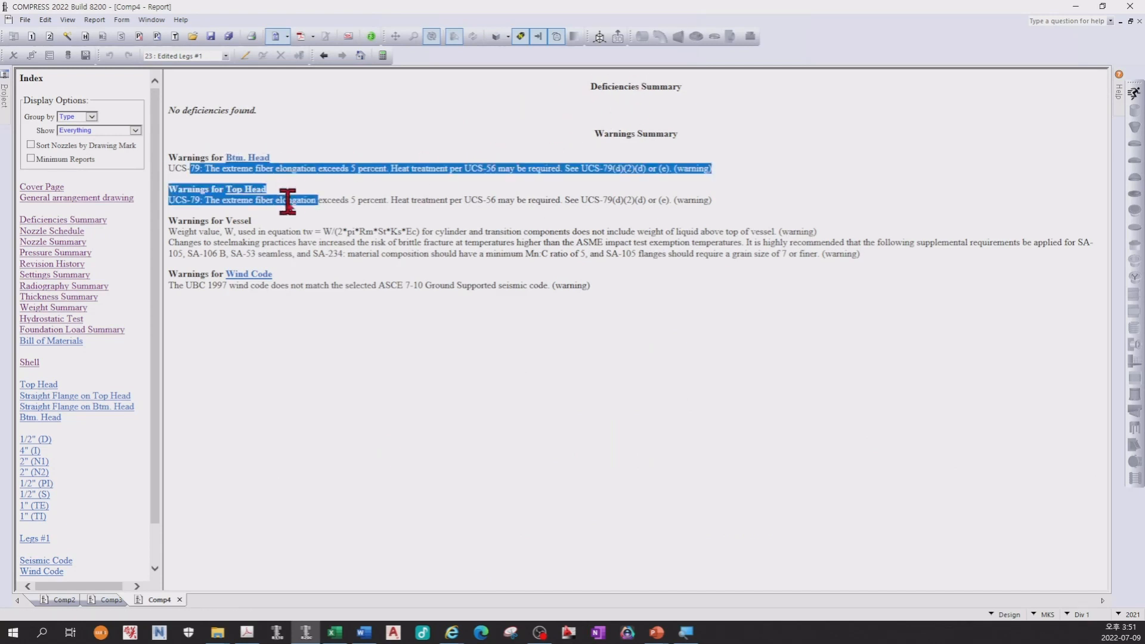
click(209, 184)
drag(169, 199, 288, 204)
drag(464, 200, 494, 202)
drag(409, 203, 363, 170)
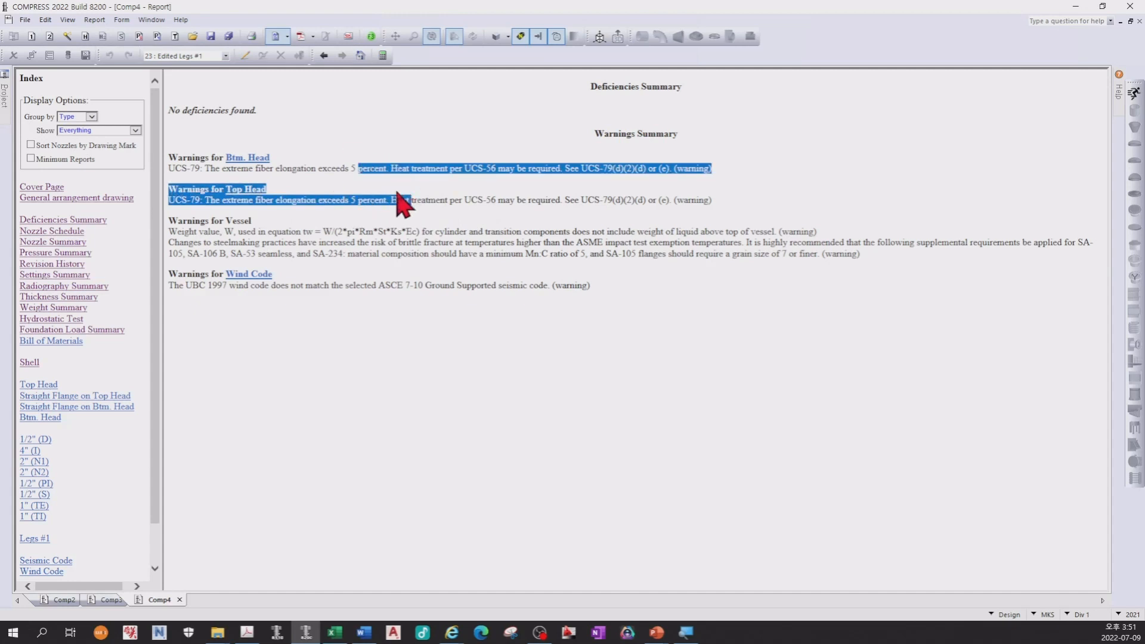
click(351, 201)
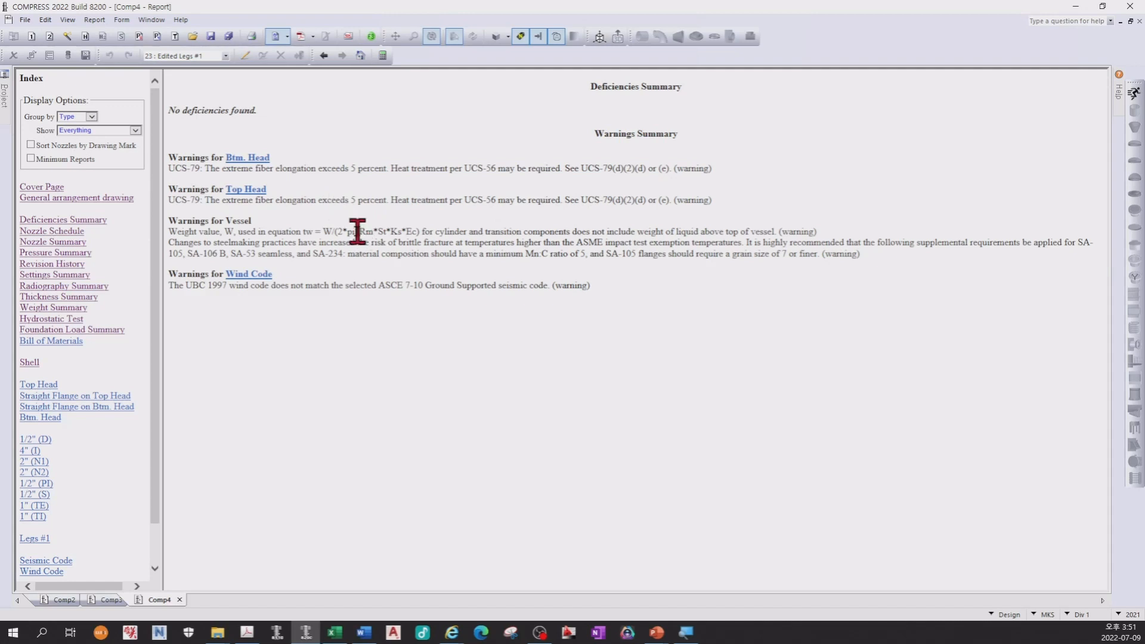
- Examine the vessel and wind code warnings in the Deficiencies Summary and return to the model
drag(250, 229, 486, 291)
click(366, 342)
drag(235, 236, 341, 255)
click(353, 308)
key(Escape)
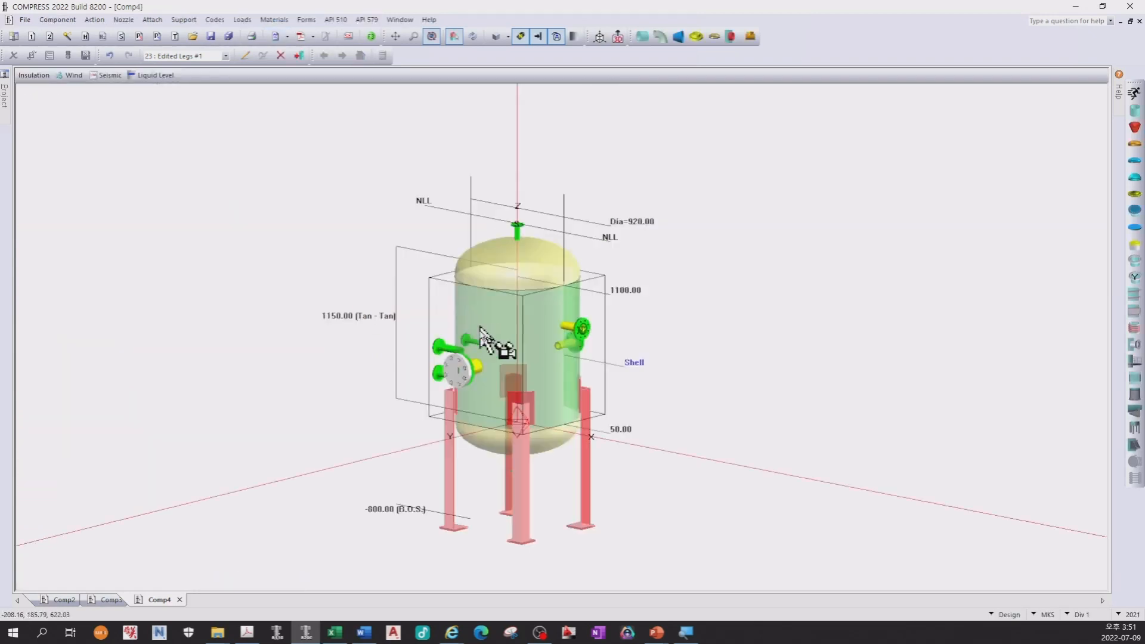
- Edit the vessel's liquid level to 1350 mm from datum and inspect it in the model
drag(503, 303, 532, 287)
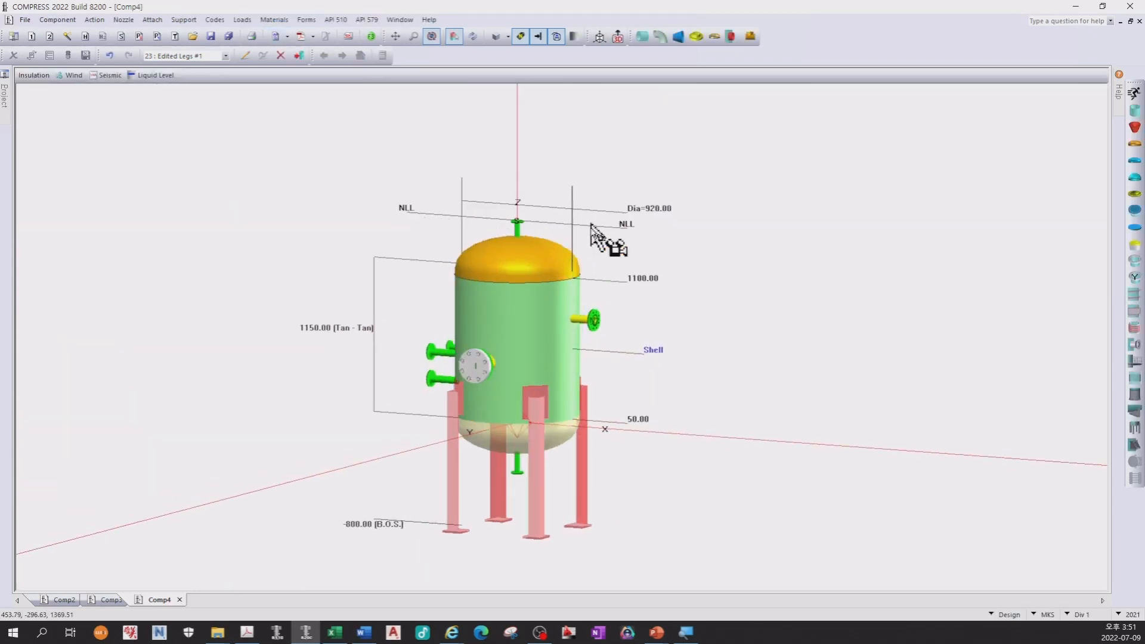
click(147, 77)
double_click(599, 300)
text(1350)
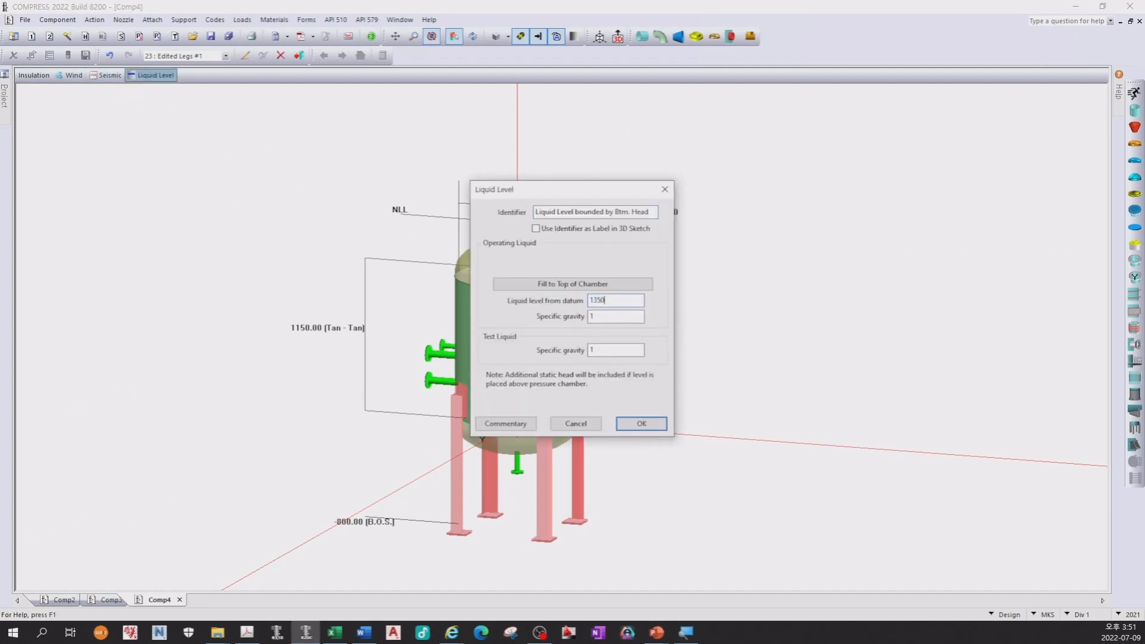
key(Return)
drag(541, 294, 514, 242)
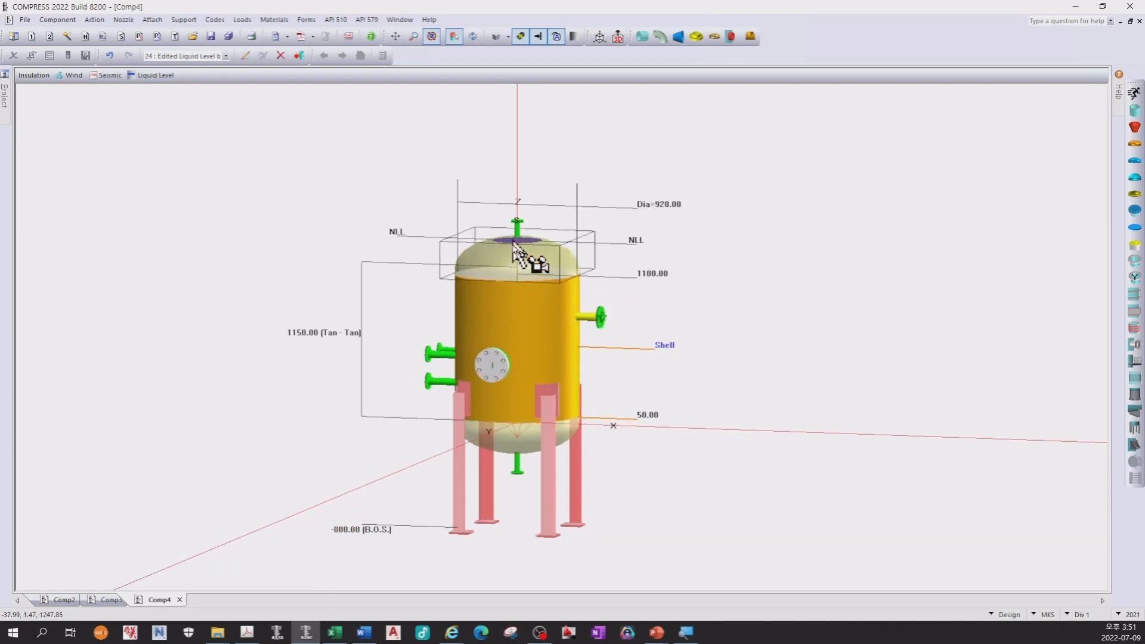
- Recalculate the vessel, continue to the calculation report and examine its Deficiencies Summary again
click(324, 231)
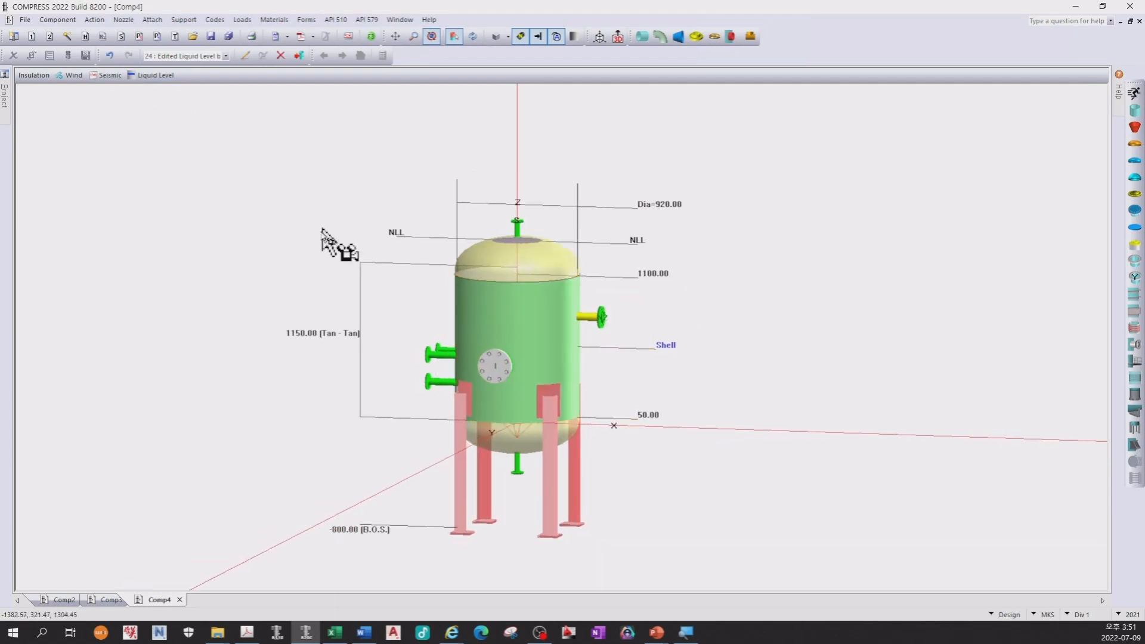
click(372, 38)
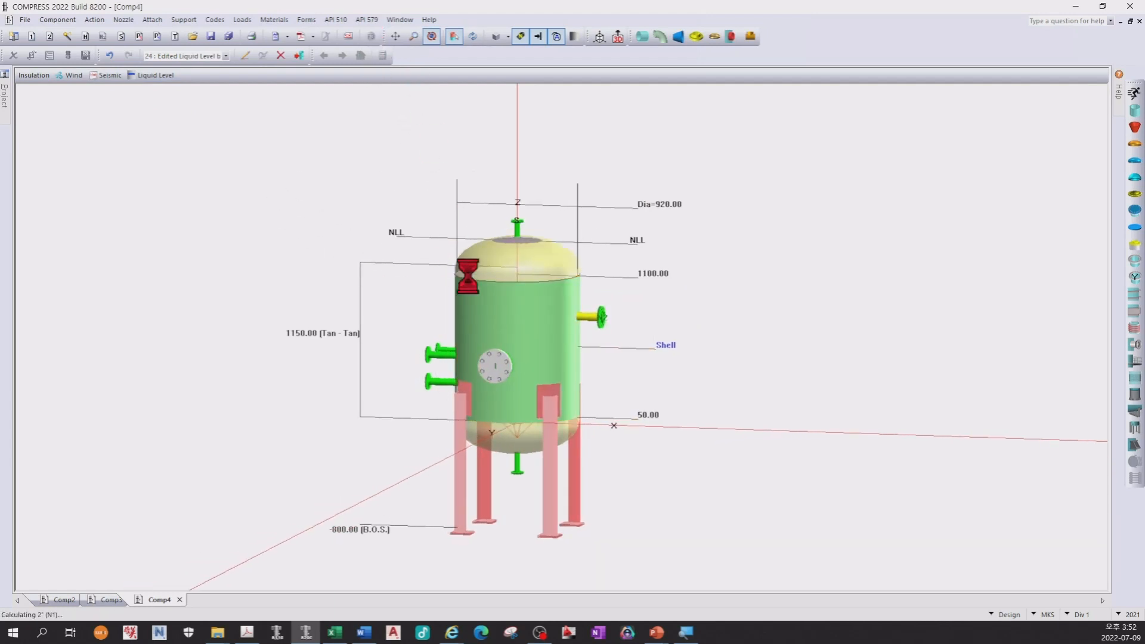
click(675, 471)
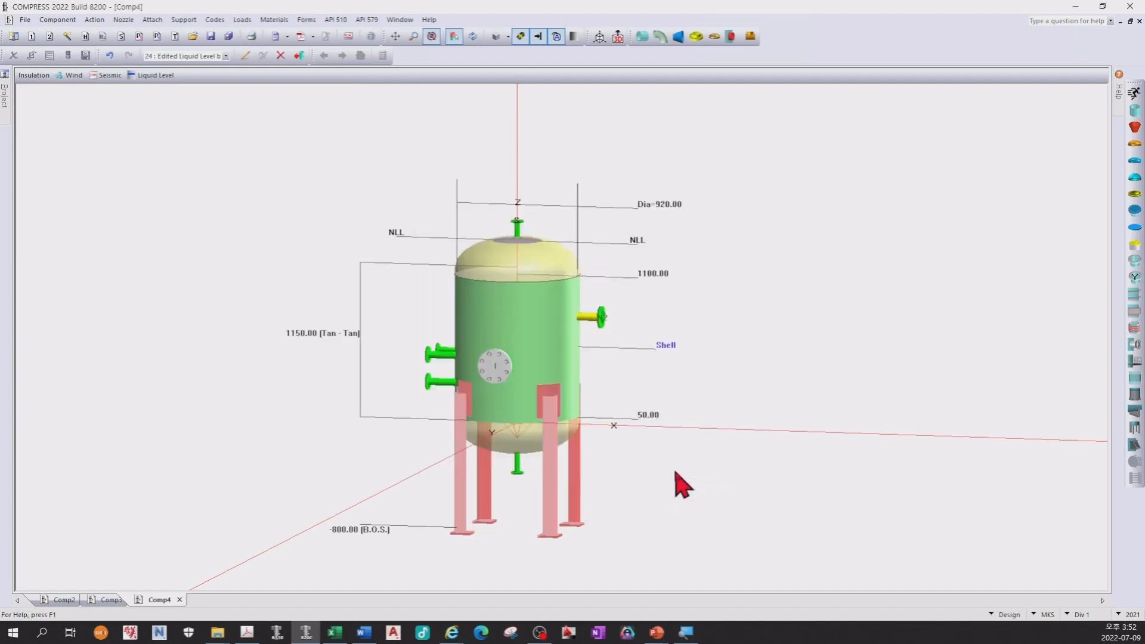
click(59, 221)
drag(221, 224, 409, 307)
click(409, 307)
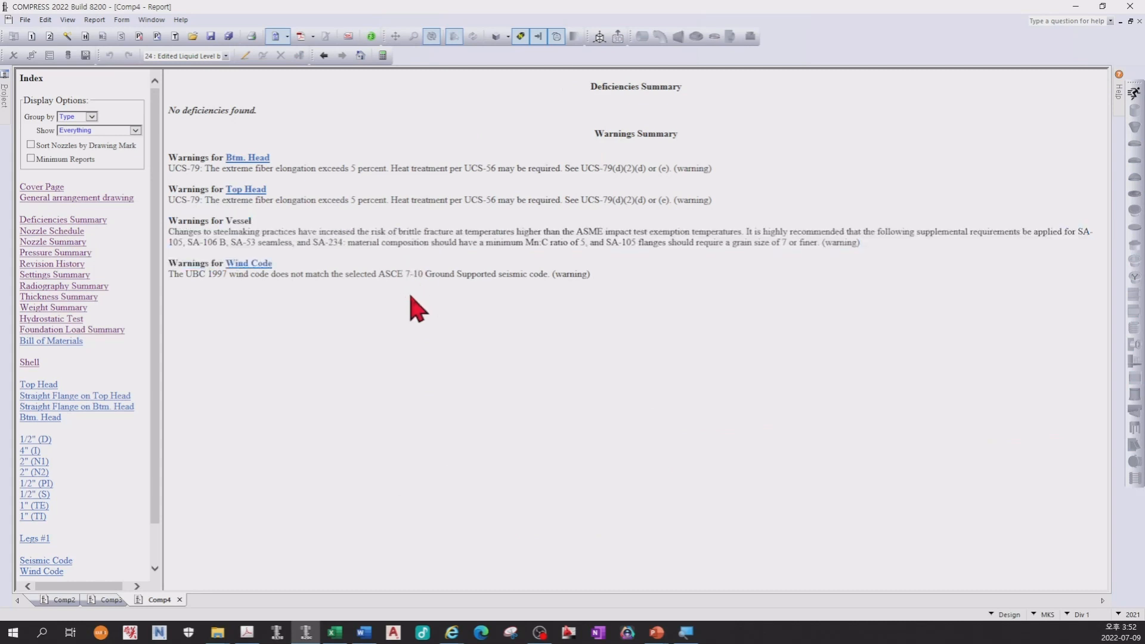
- Review the report's nozzle schedule, nozzle summary and pressure summary, including the notes for MDMT rating
click(53, 234)
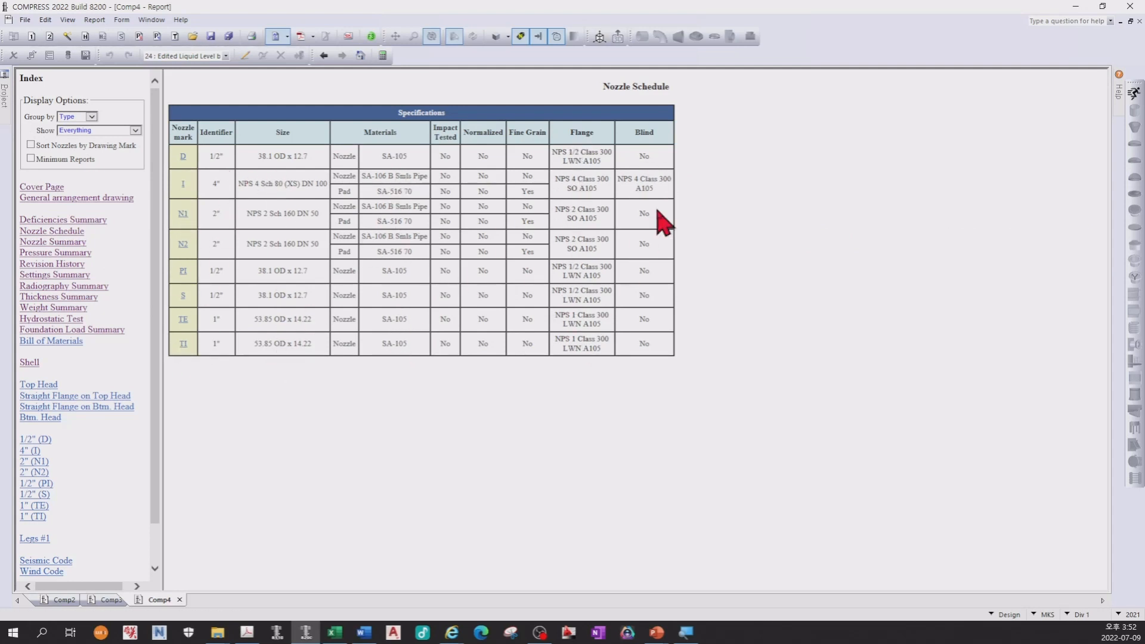
click(77, 243)
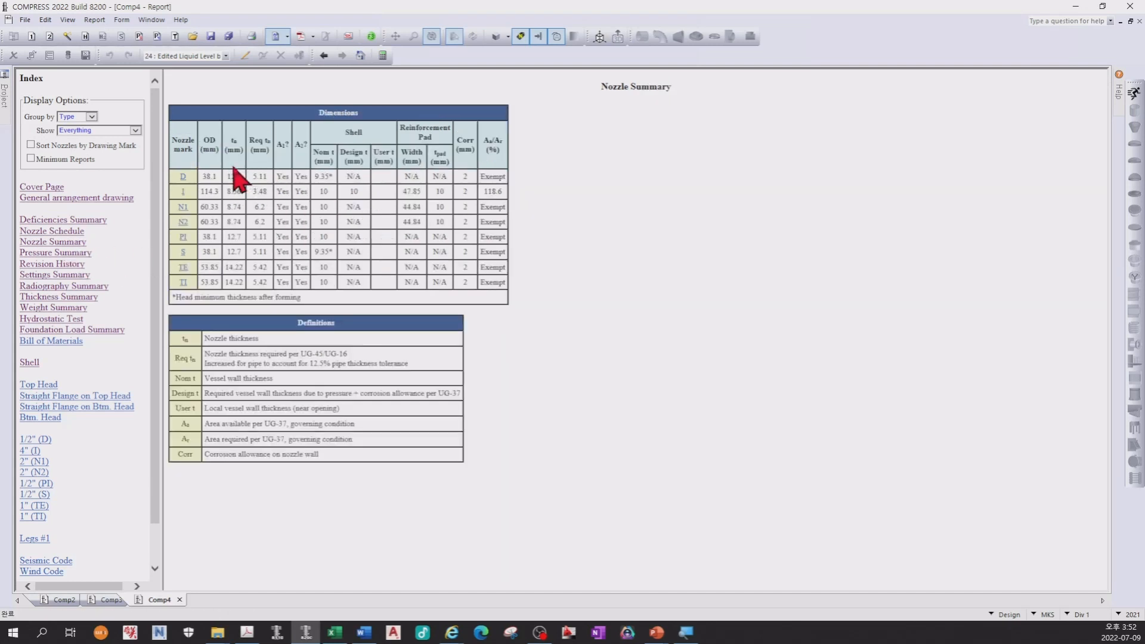
click(59, 252)
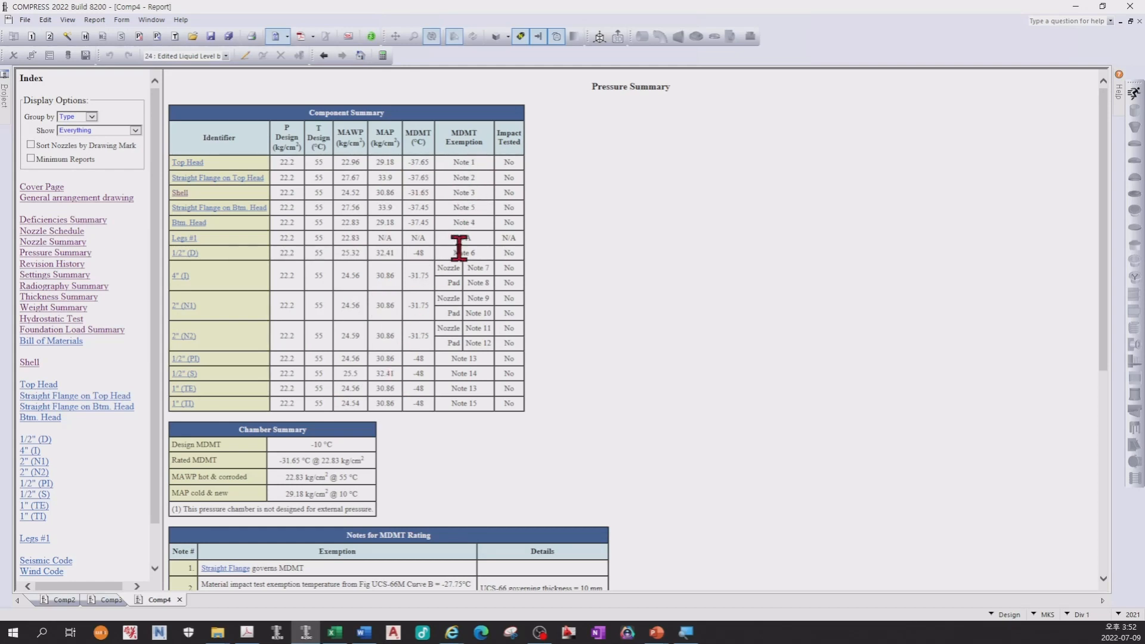
scroll(411, 467, down, 4)
drag(266, 349, 365, 547)
scroll(441, 484, down, 2)
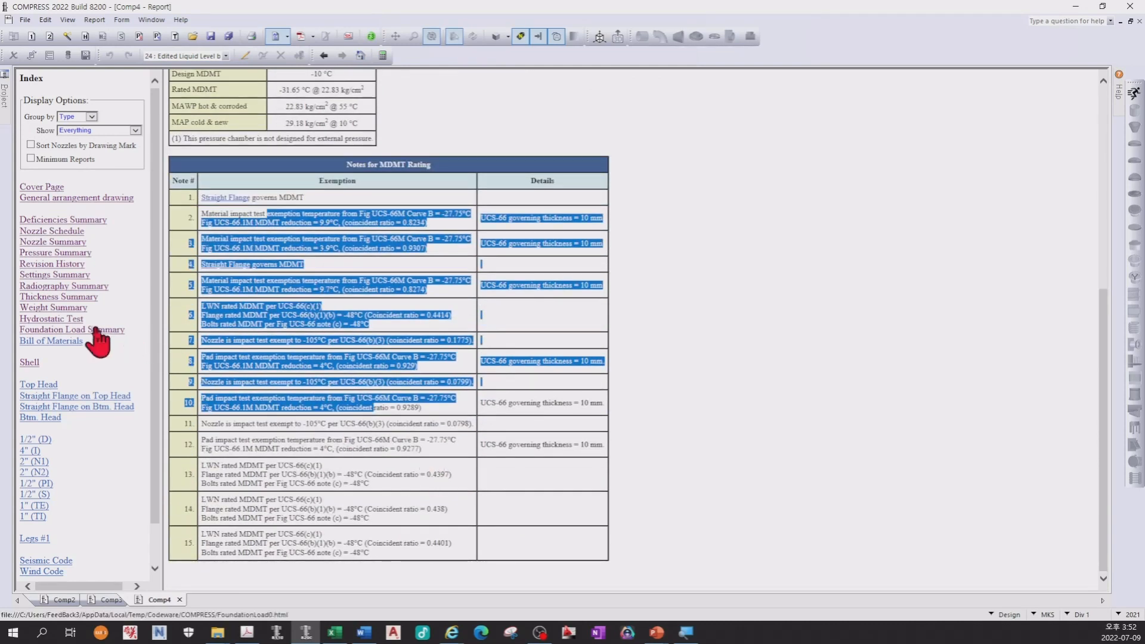
- Review the report's thickness summary and weight summary, examining the vessel totals and lift condition
click(60, 297)
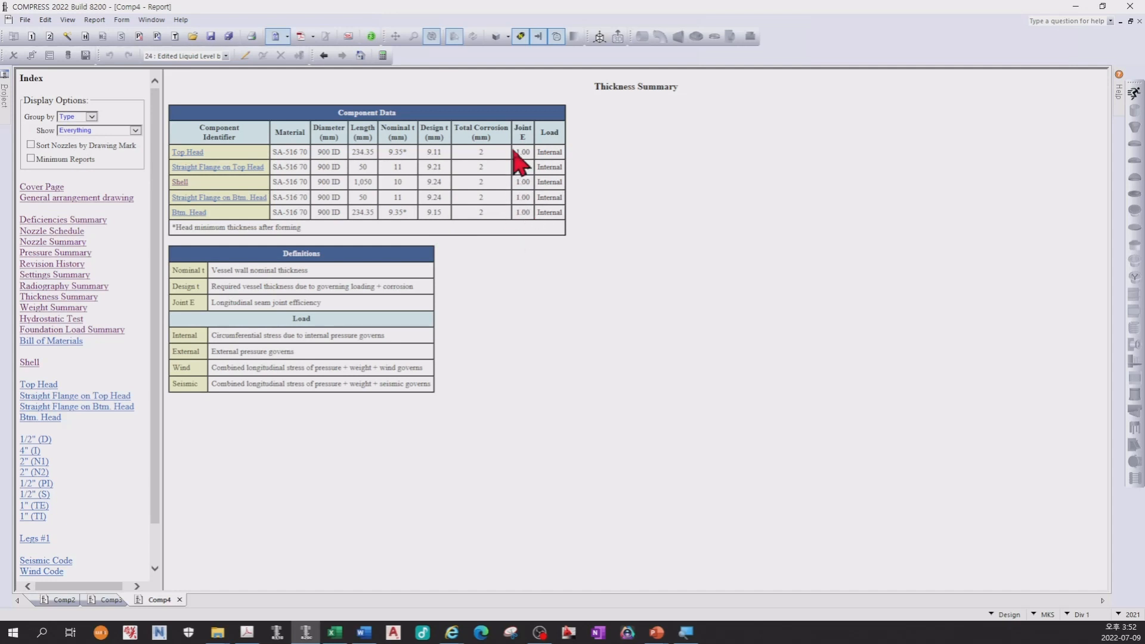
click(57, 307)
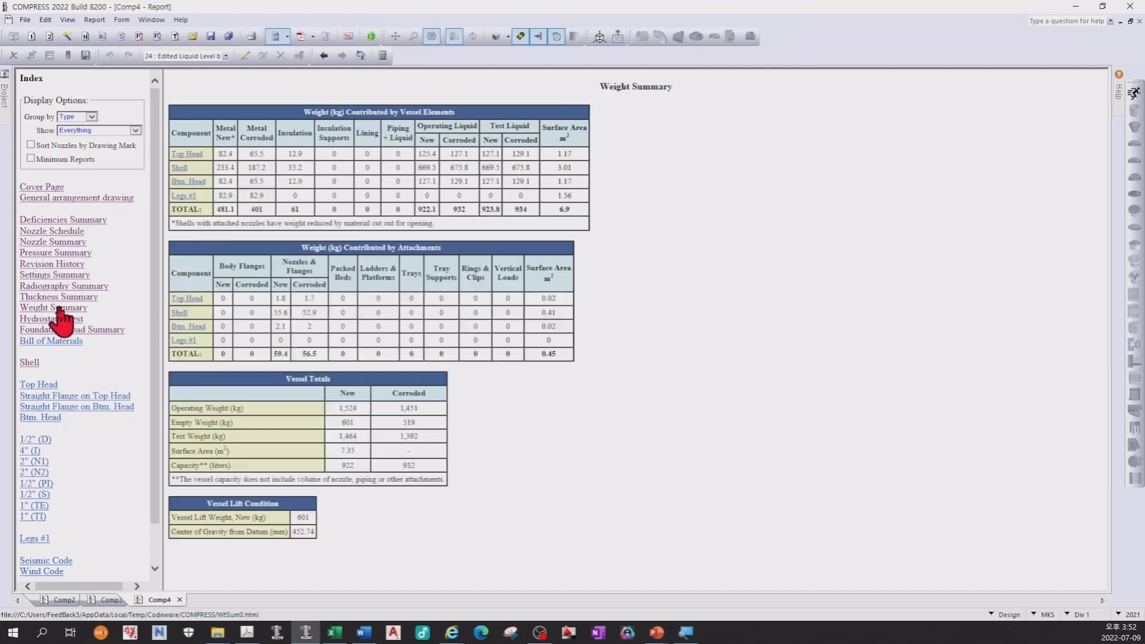
drag(340, 410, 364, 474)
click(319, 487)
drag(303, 512, 312, 503)
drag(332, 462, 359, 451)
click(367, 502)
click(352, 506)
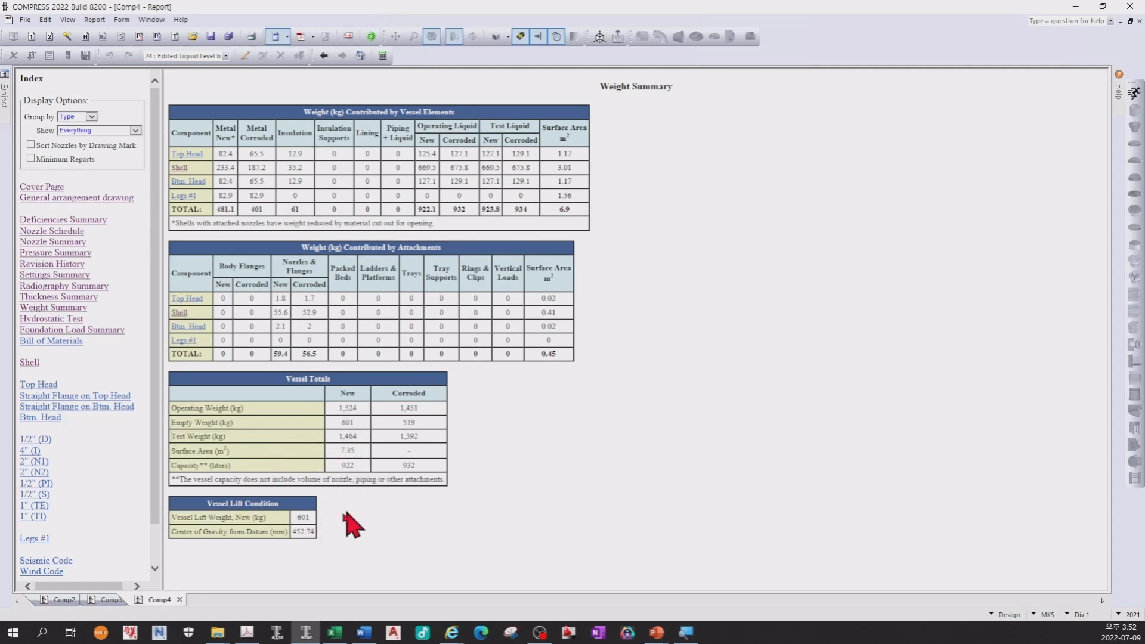
- Open the Hydrostatic Test report and examine the gauge pressures of the horizontal shop and vertical field tests
click(60, 319)
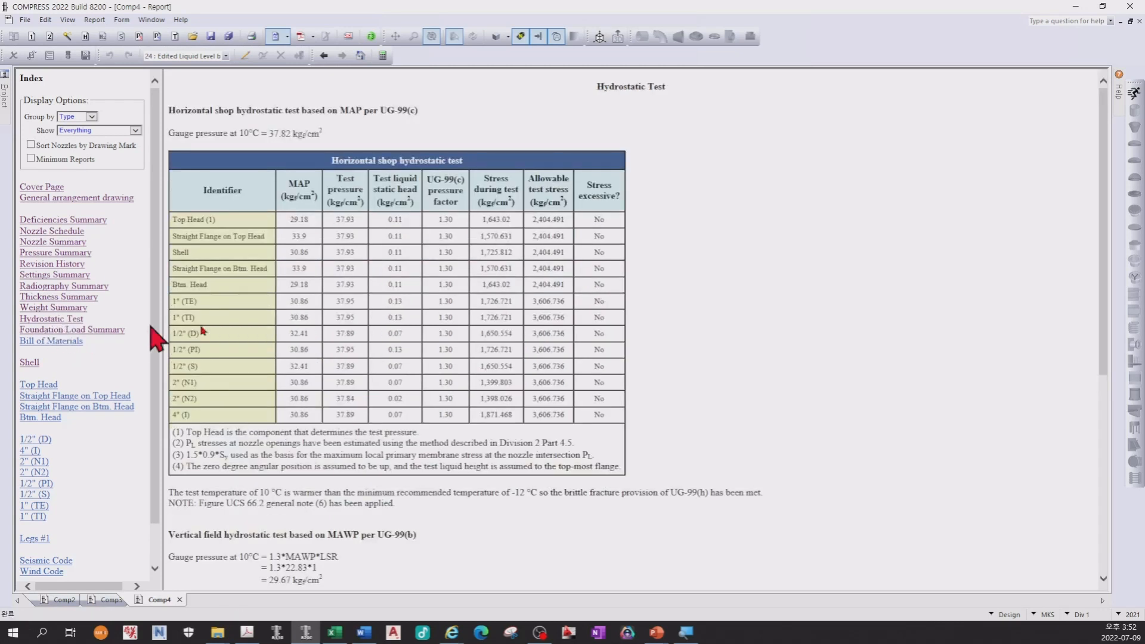
drag(262, 133, 320, 133)
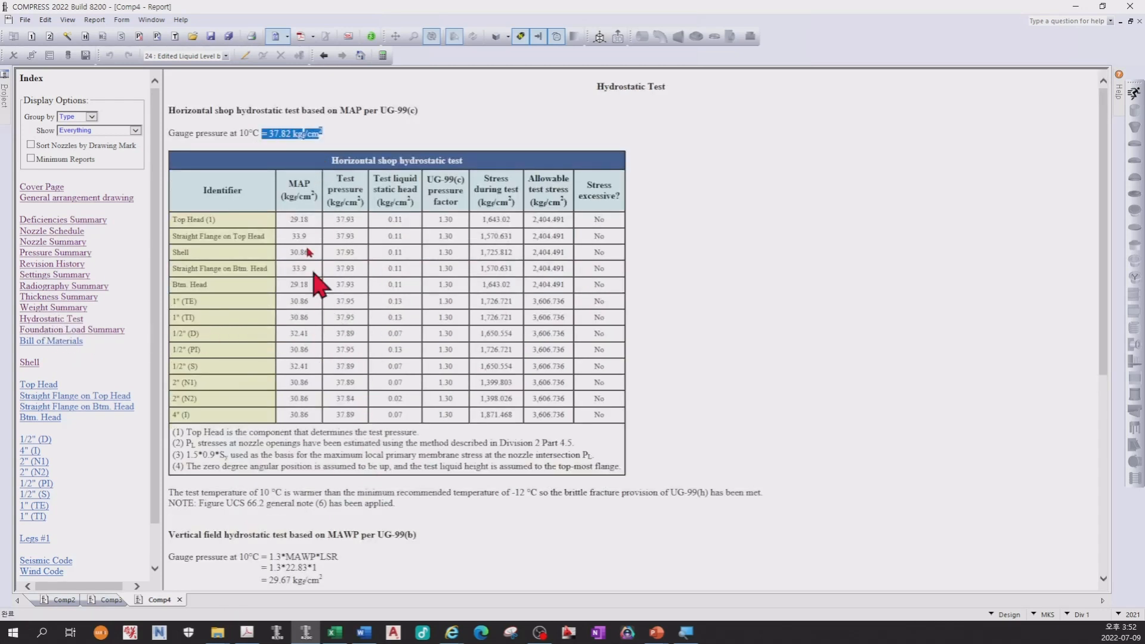
drag(237, 110, 323, 111)
drag(261, 532, 405, 538)
drag(272, 556, 321, 579)
click(512, 547)
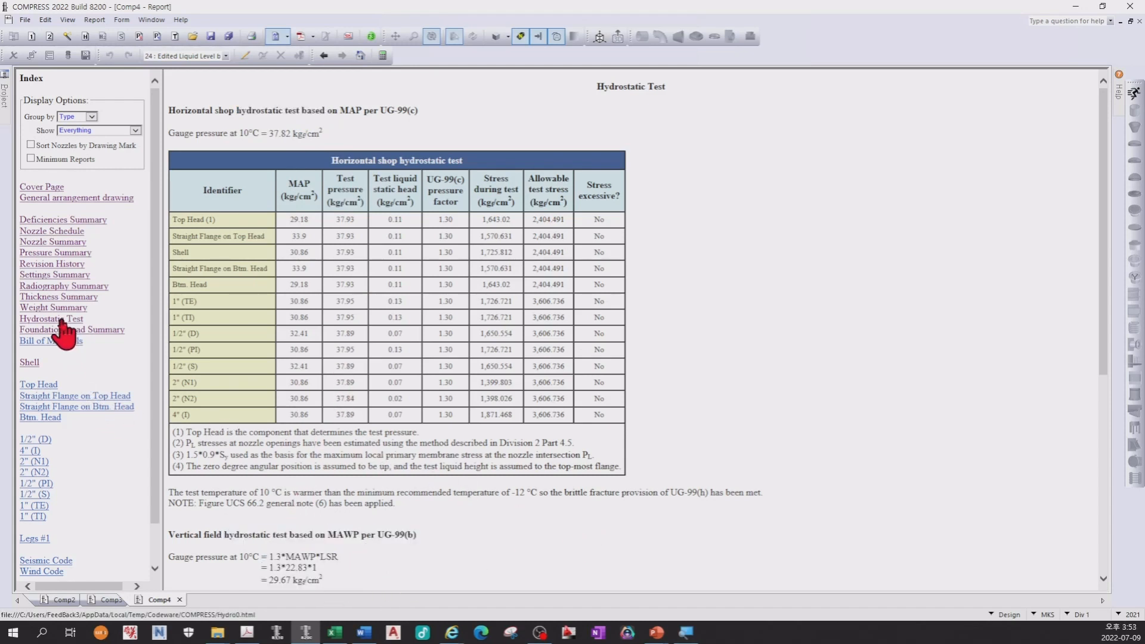
- Open the Shell report and examine its design code edition and material reference
click(27, 363)
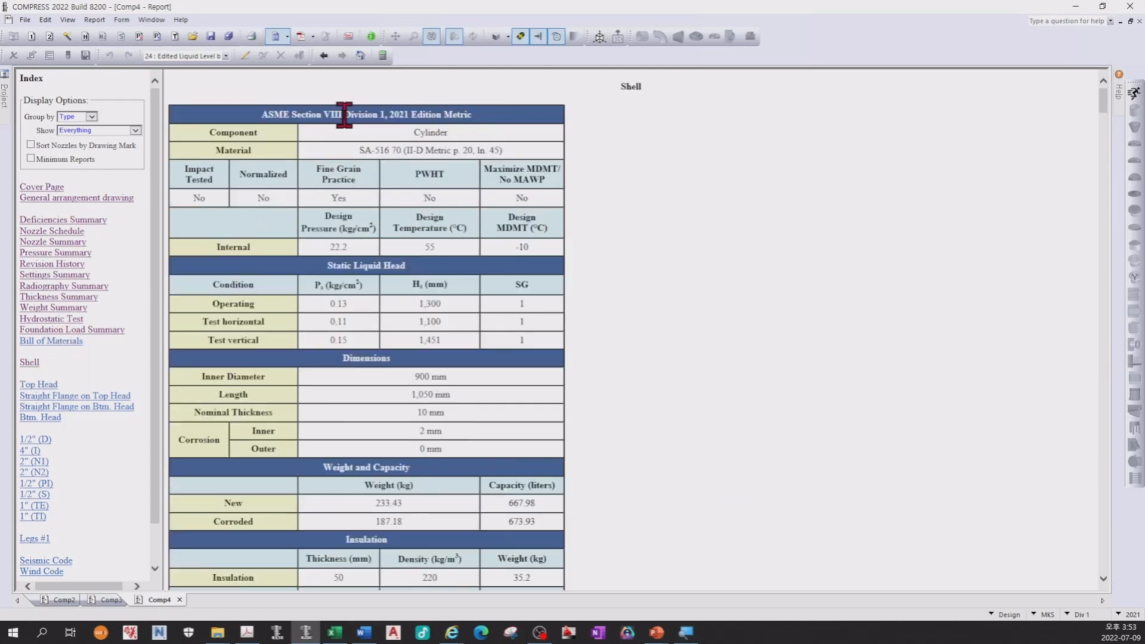
drag(344, 115, 441, 115)
drag(360, 150, 394, 156)
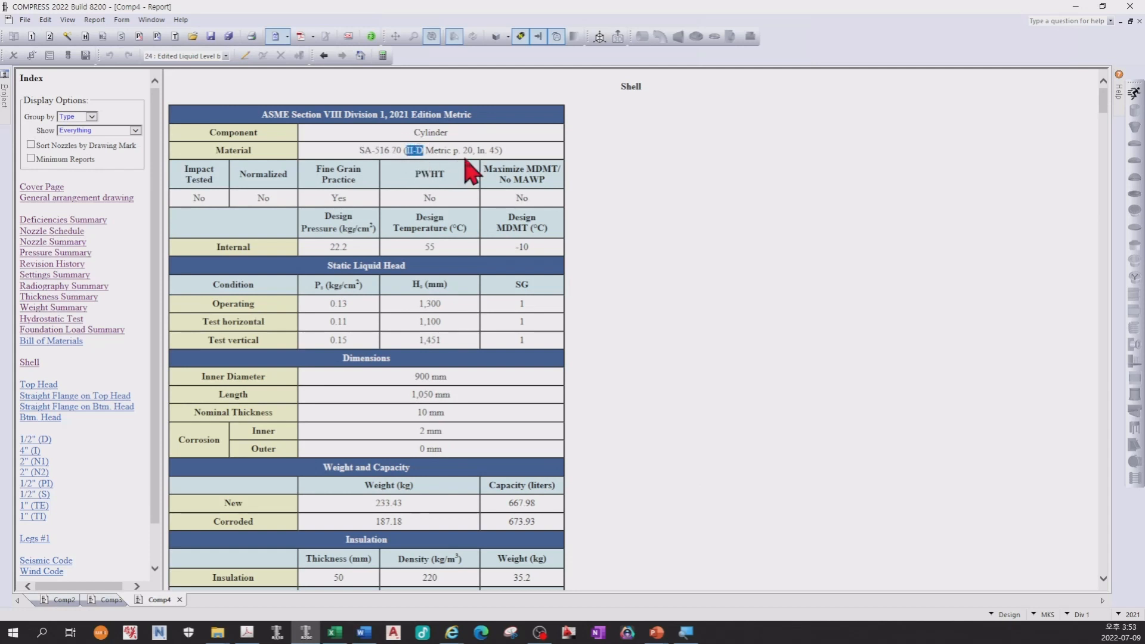
mouse_move(454, 150)
mouse_down()
mouse_move(466, 150)
mouse_move(450, 156)
mouse_up()
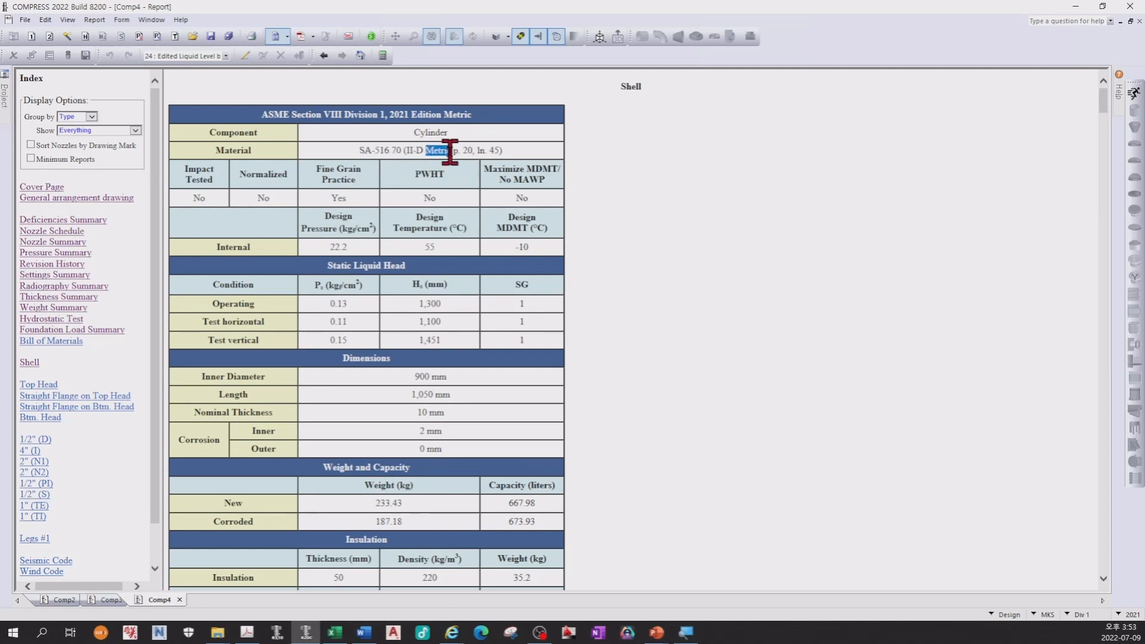
click(507, 149)
drag(372, 151, 481, 154)
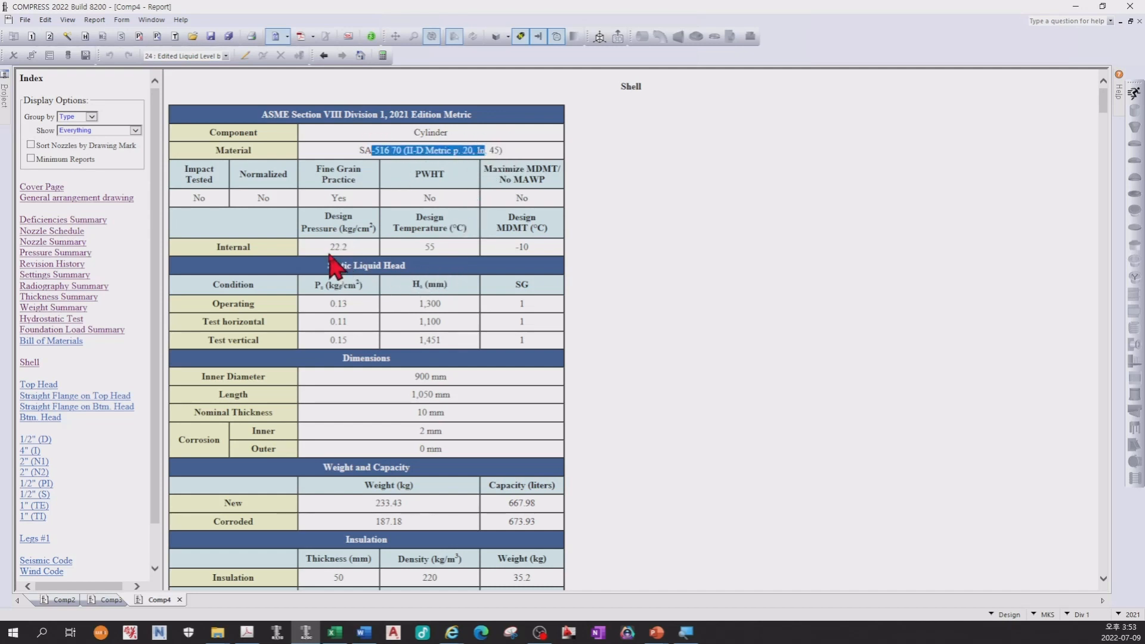
- Compare the shell's internal design pressure and operating static head with the pressure used in the design thickness formula
drag(322, 246, 364, 250)
drag(321, 304, 347, 305)
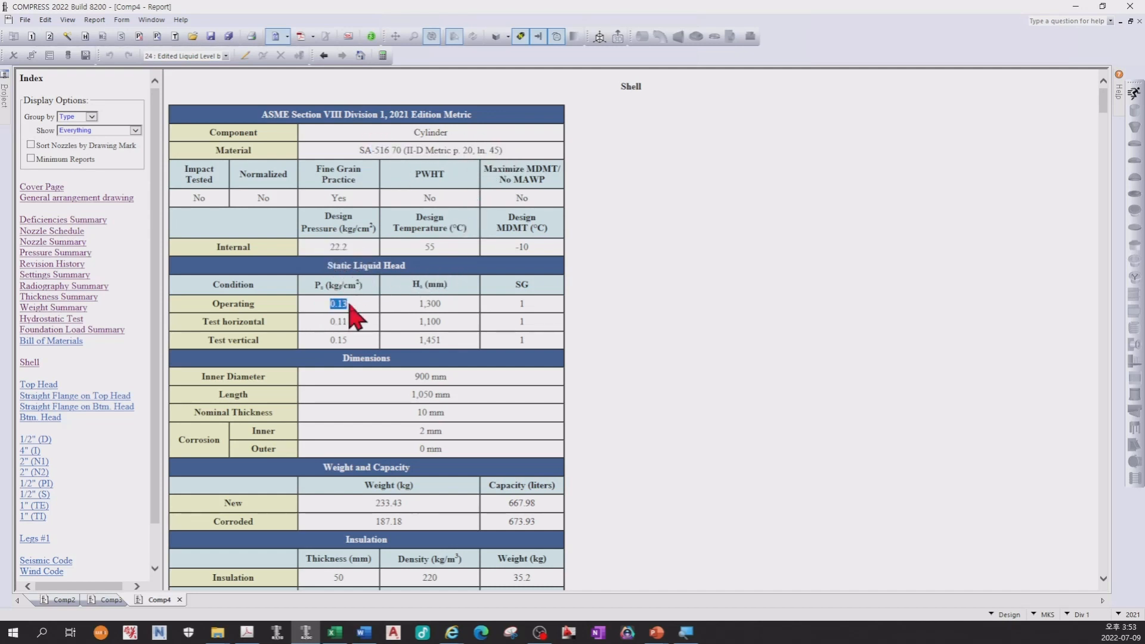
drag(328, 248, 353, 249)
drag(328, 304, 351, 303)
scroll(330, 358, down, 10)
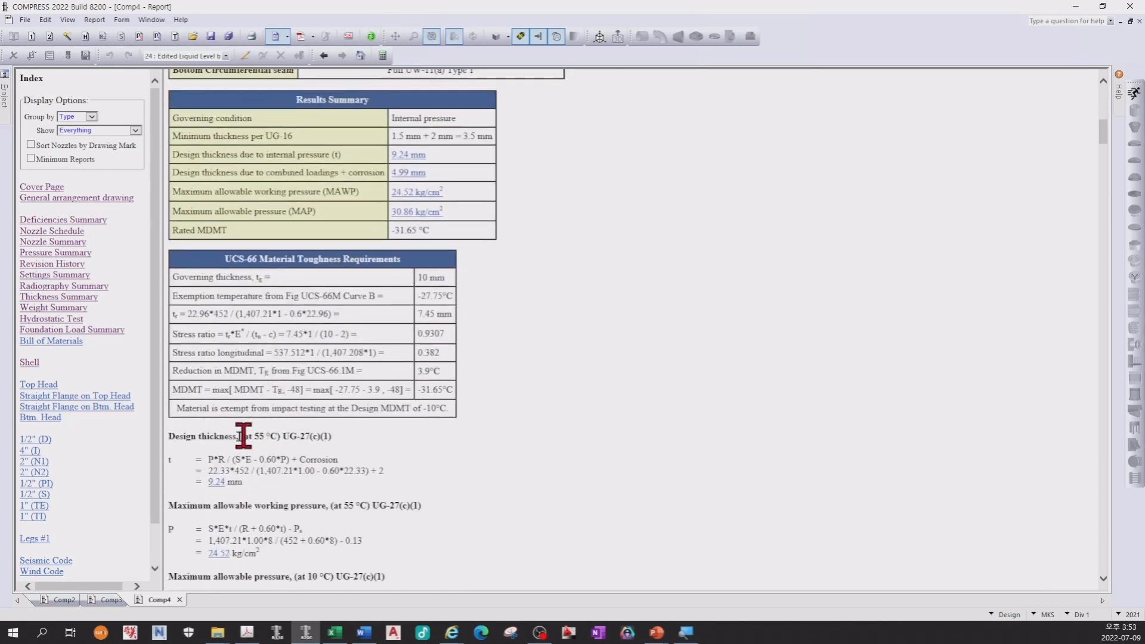
double_click(242, 471)
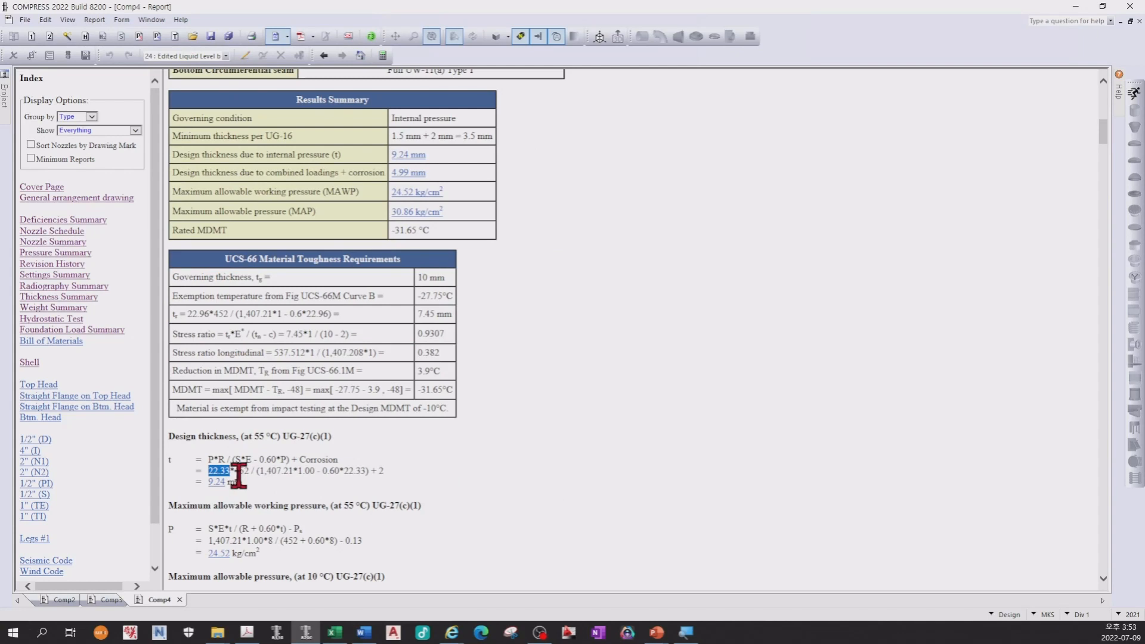
- Check the shell's inner diameter and inner corrosion against the values used in the design thickness formula
scroll(298, 445, up, 12)
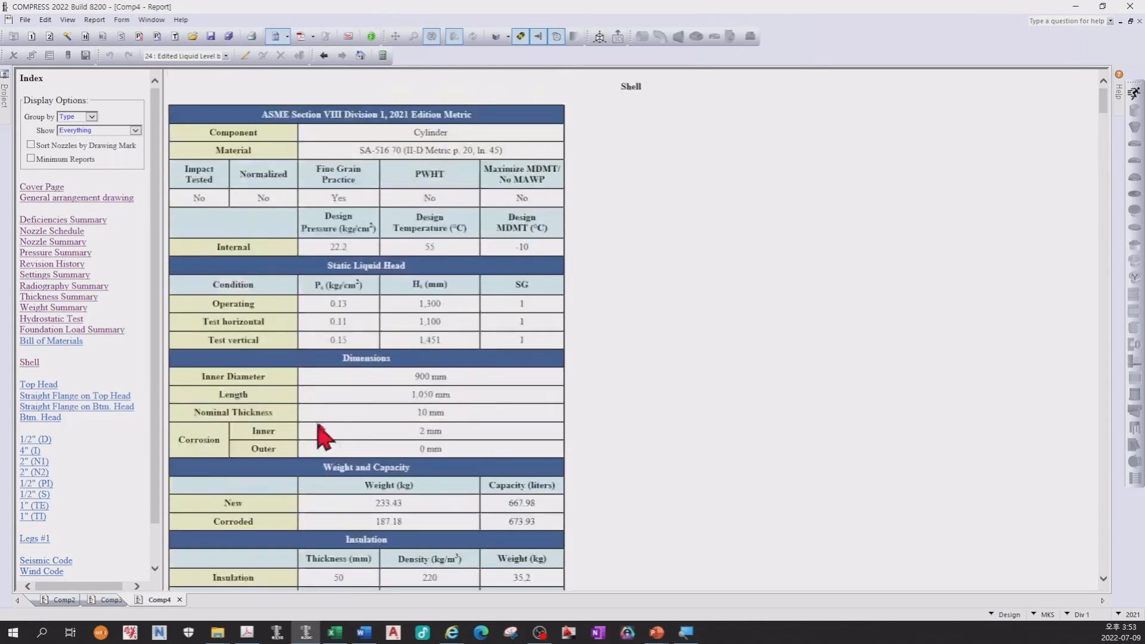
double_click(418, 377)
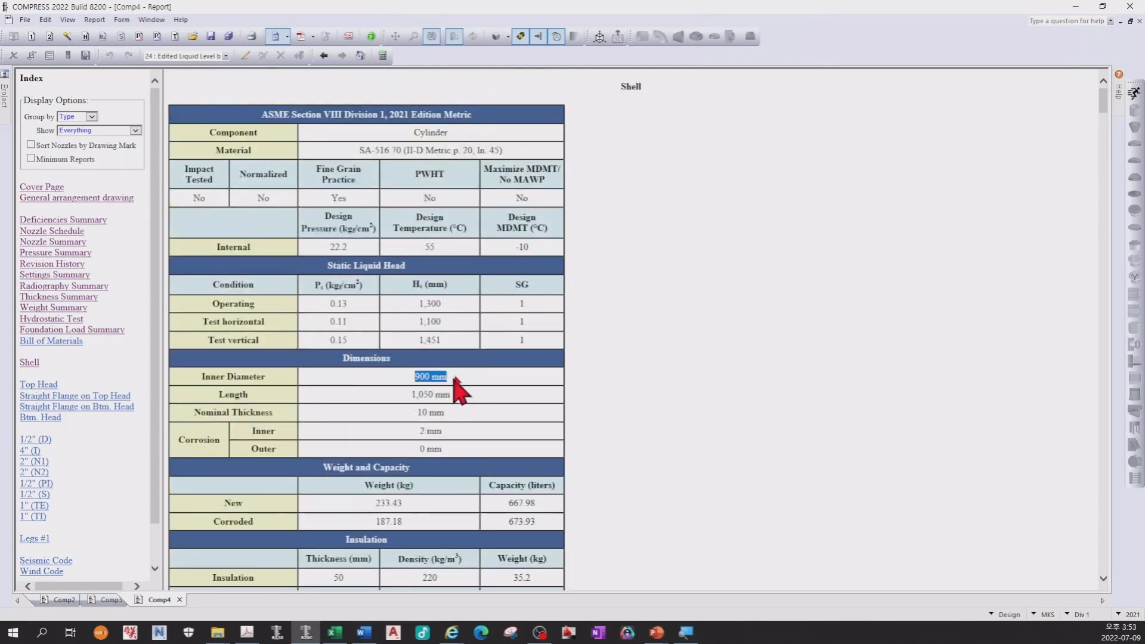
double_click(421, 432)
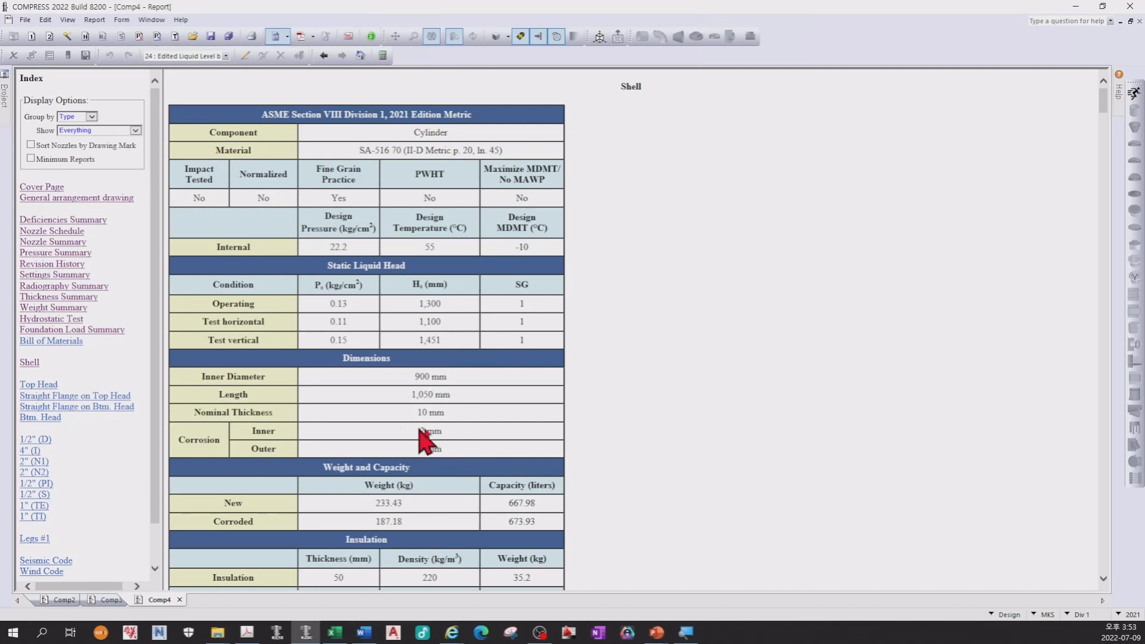
scroll(327, 379, down, 12)
scroll(325, 381, down, 5)
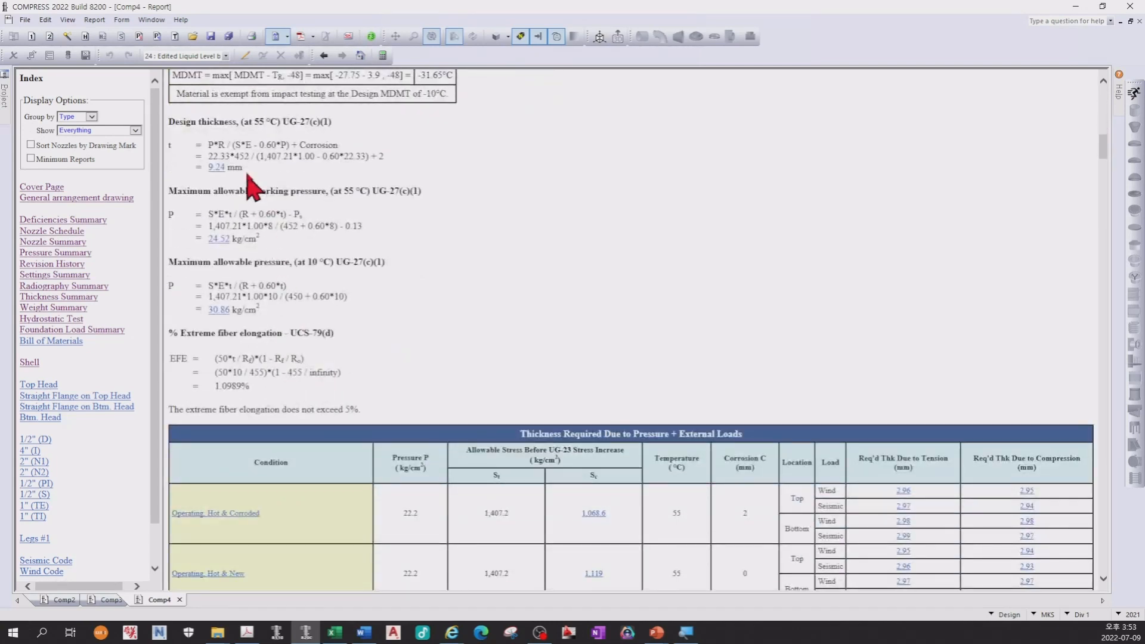
- Examine the shell's calculations for maximum allowable working pressure and maximum allowable pressure
drag(182, 192, 310, 192)
drag(174, 262, 290, 263)
drag(209, 285, 346, 310)
drag(208, 213, 306, 241)
click(310, 256)
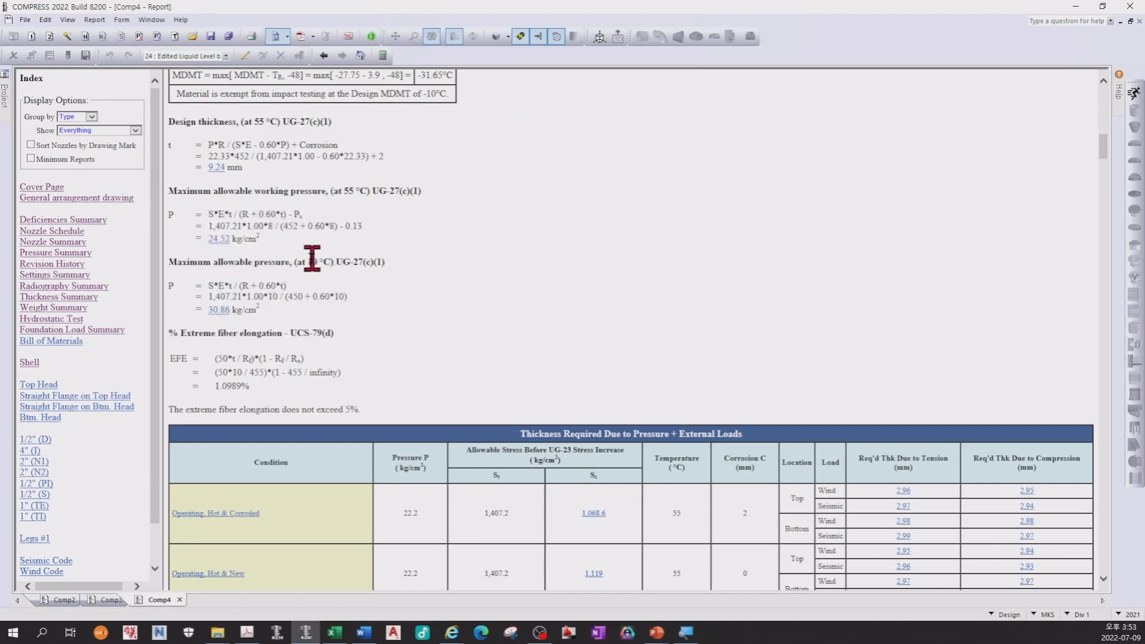
- Compare the thickness terms in the shell's maximum allowable working pressure and maximum allowable pressure formulas
drag(207, 216, 226, 216)
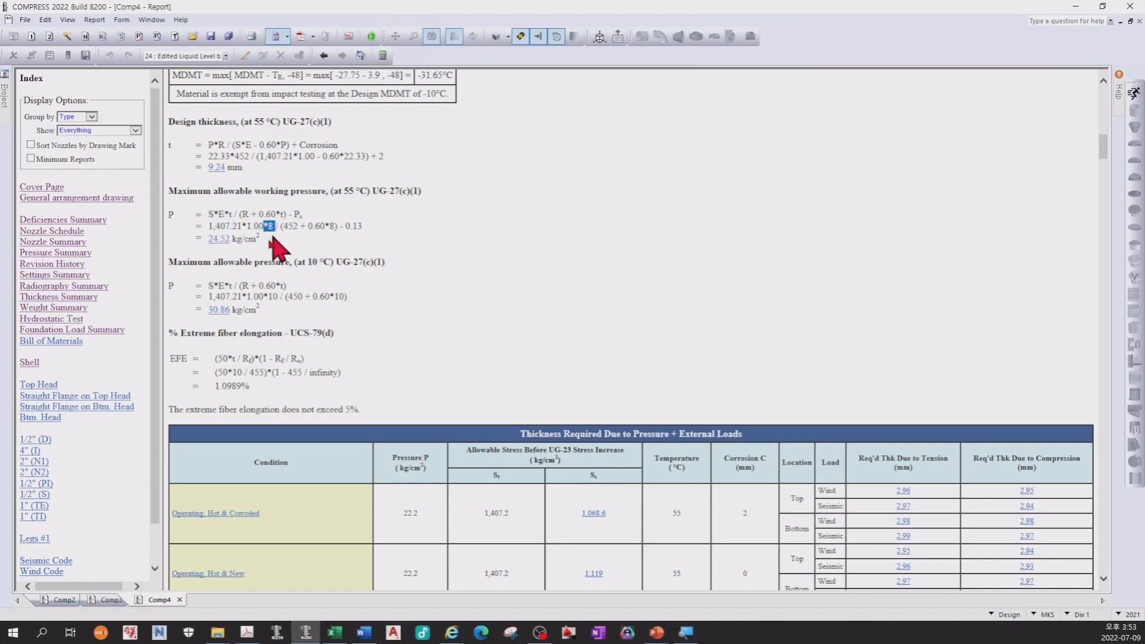
drag(209, 286, 280, 297)
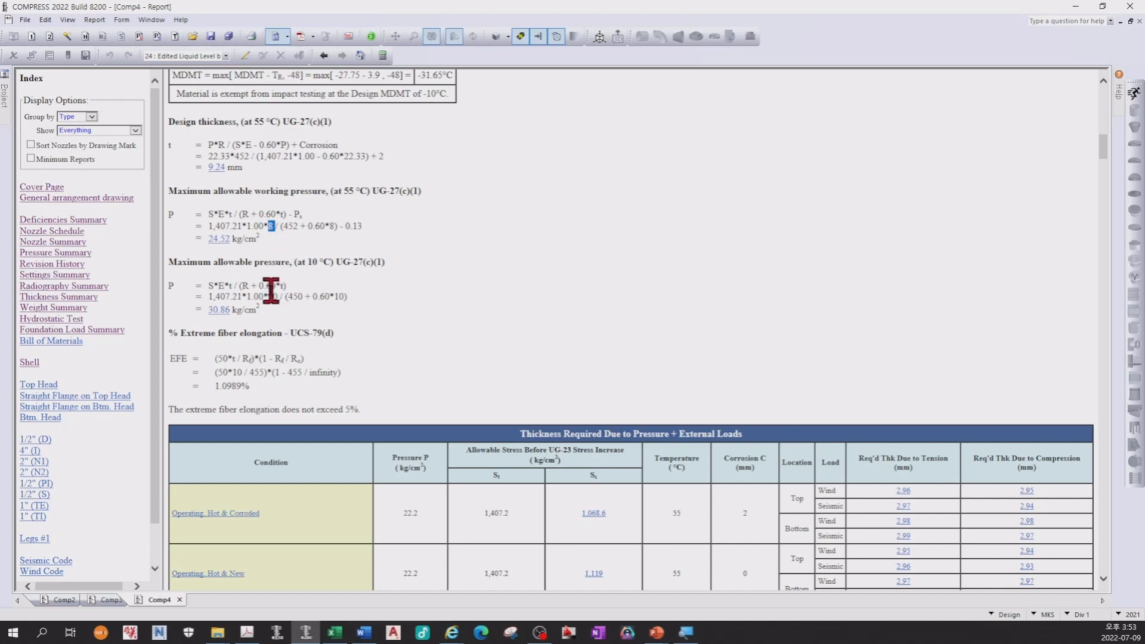
drag(263, 227, 269, 241)
drag(267, 286, 281, 286)
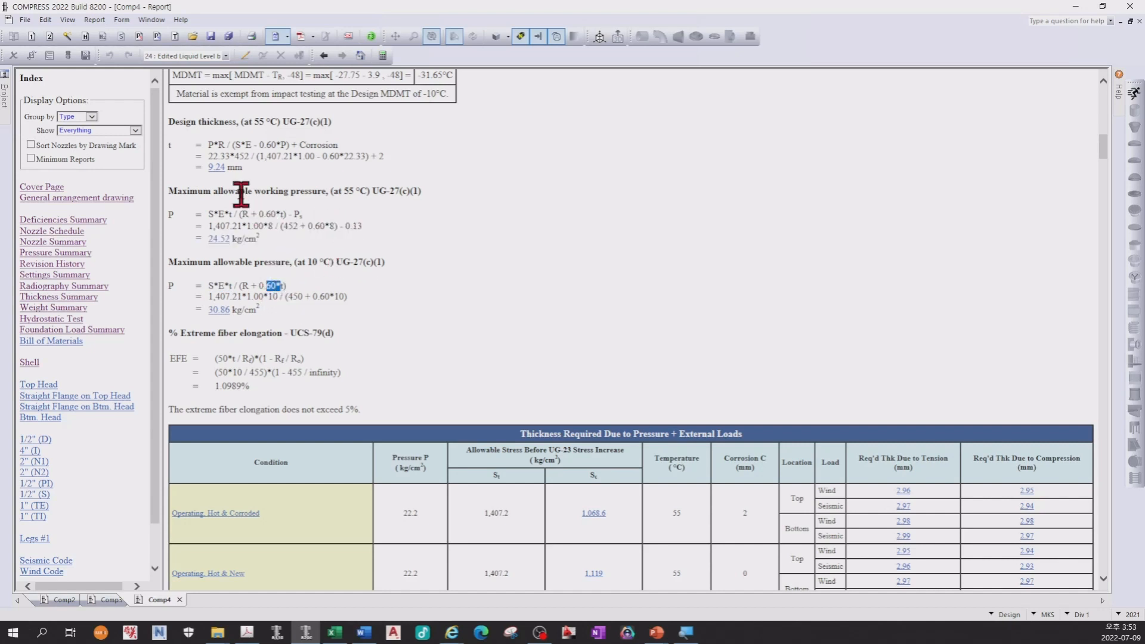
drag(213, 190, 291, 190)
click(264, 225)
drag(213, 263, 279, 297)
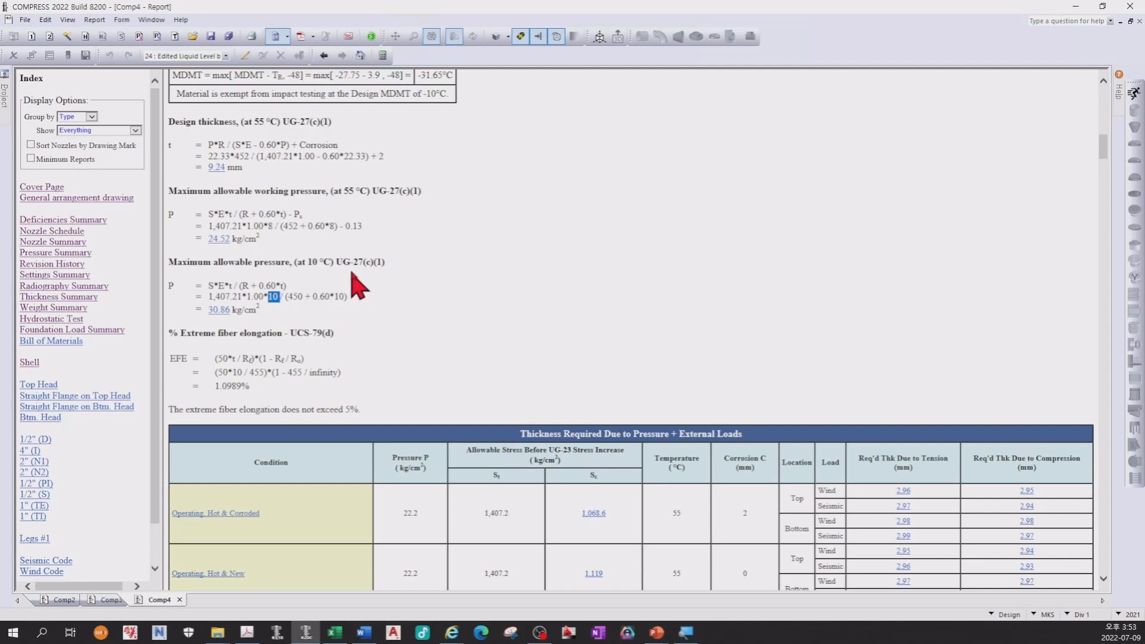
- Compare the temperatures and allowable stresses used in the shell's two allowable pressure calculations
drag(295, 262, 327, 263)
drag(332, 191, 368, 192)
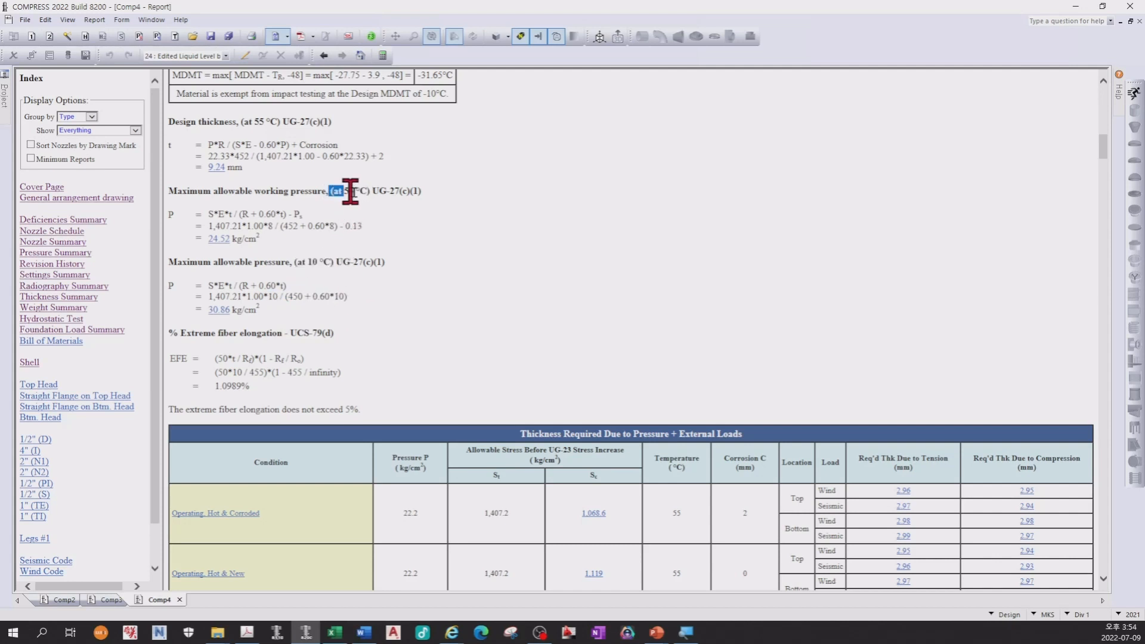
drag(220, 226, 324, 263)
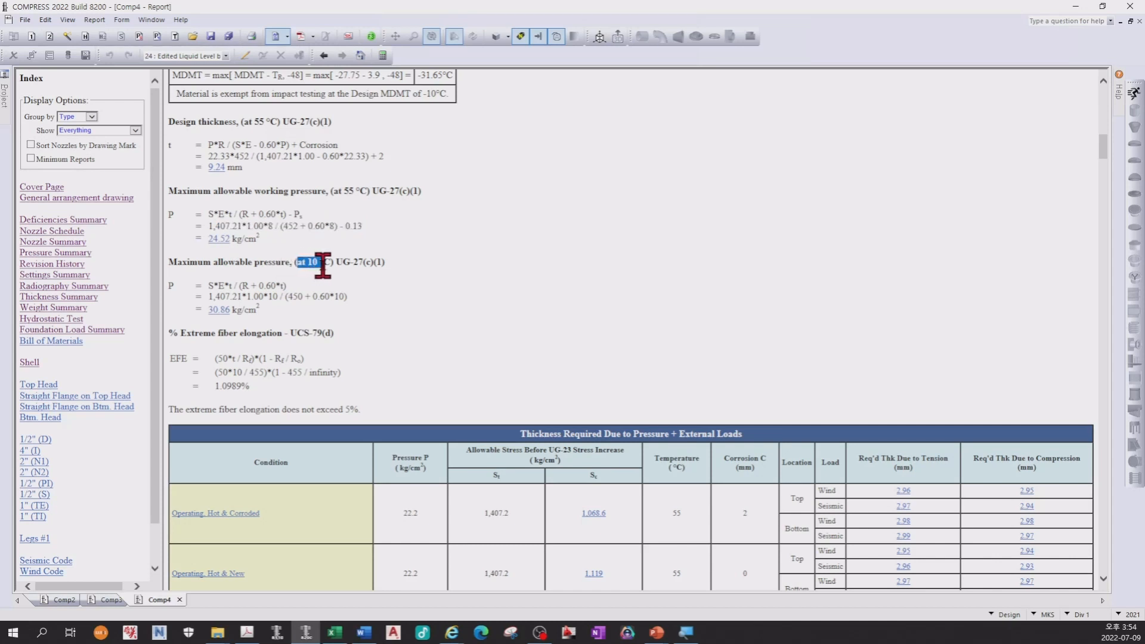
drag(209, 297, 235, 296)
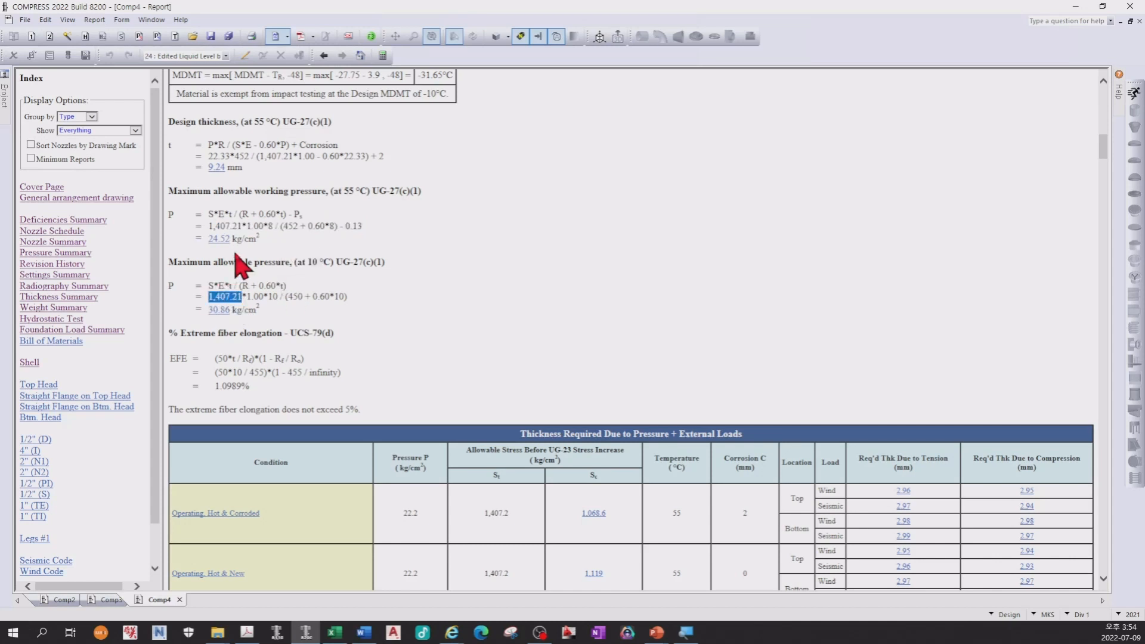
click(255, 283)
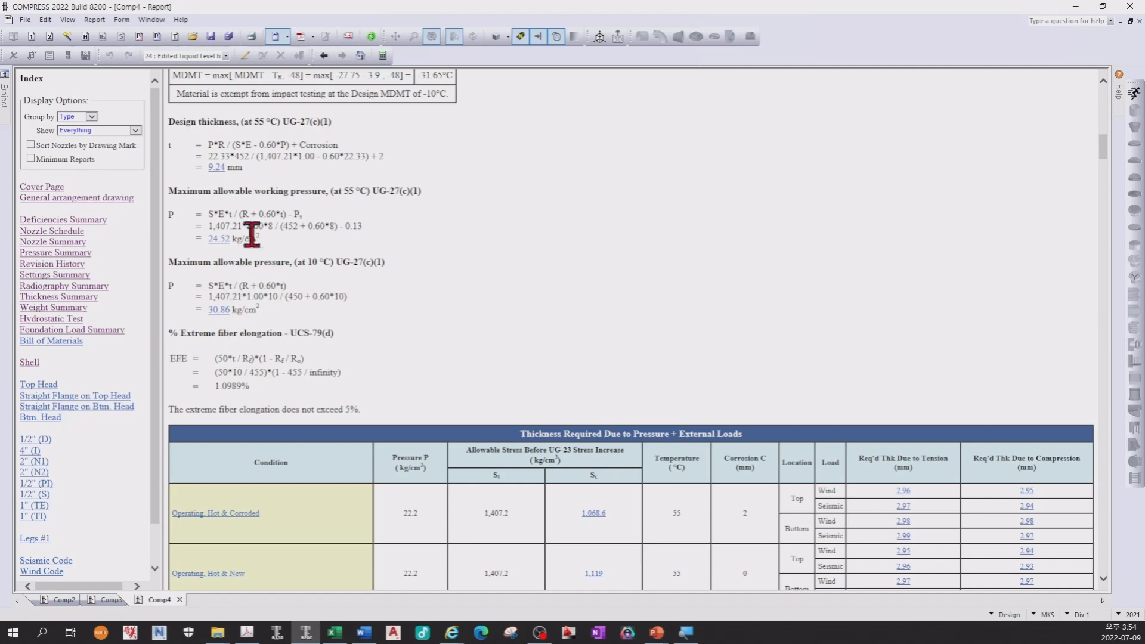
- Review the shell's design thickness calculation and its maximum allowable working pressure formula once more
scroll(262, 223, up, 4)
drag(207, 356, 311, 374)
drag(222, 380, 361, 406)
click(250, 399)
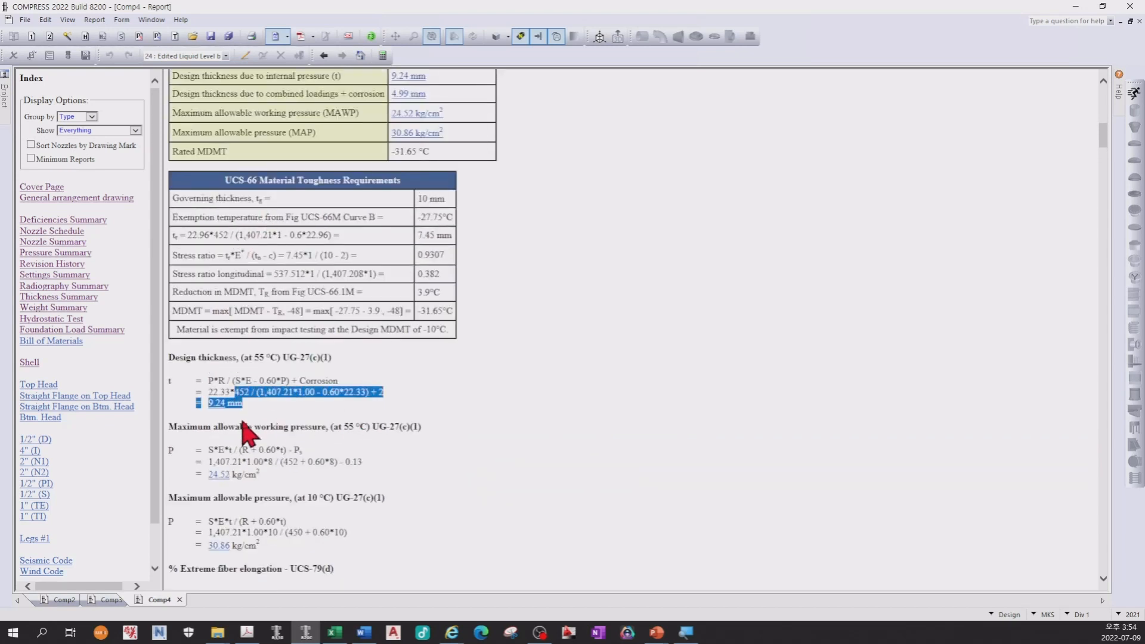
click(242, 431)
drag(238, 430, 311, 433)
drag(242, 457, 319, 462)
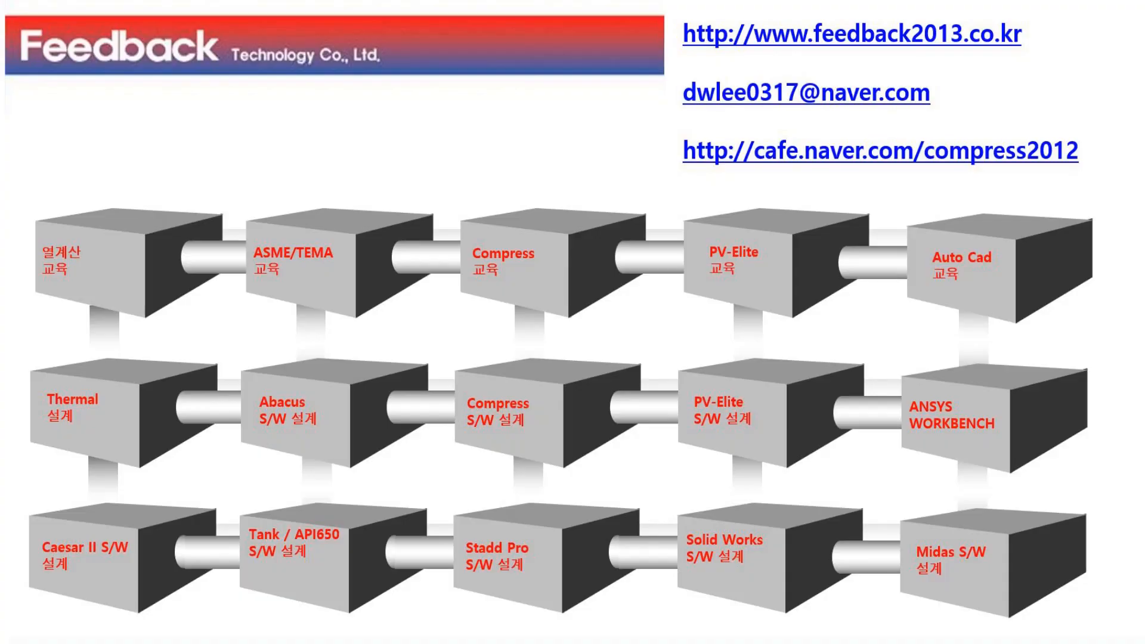